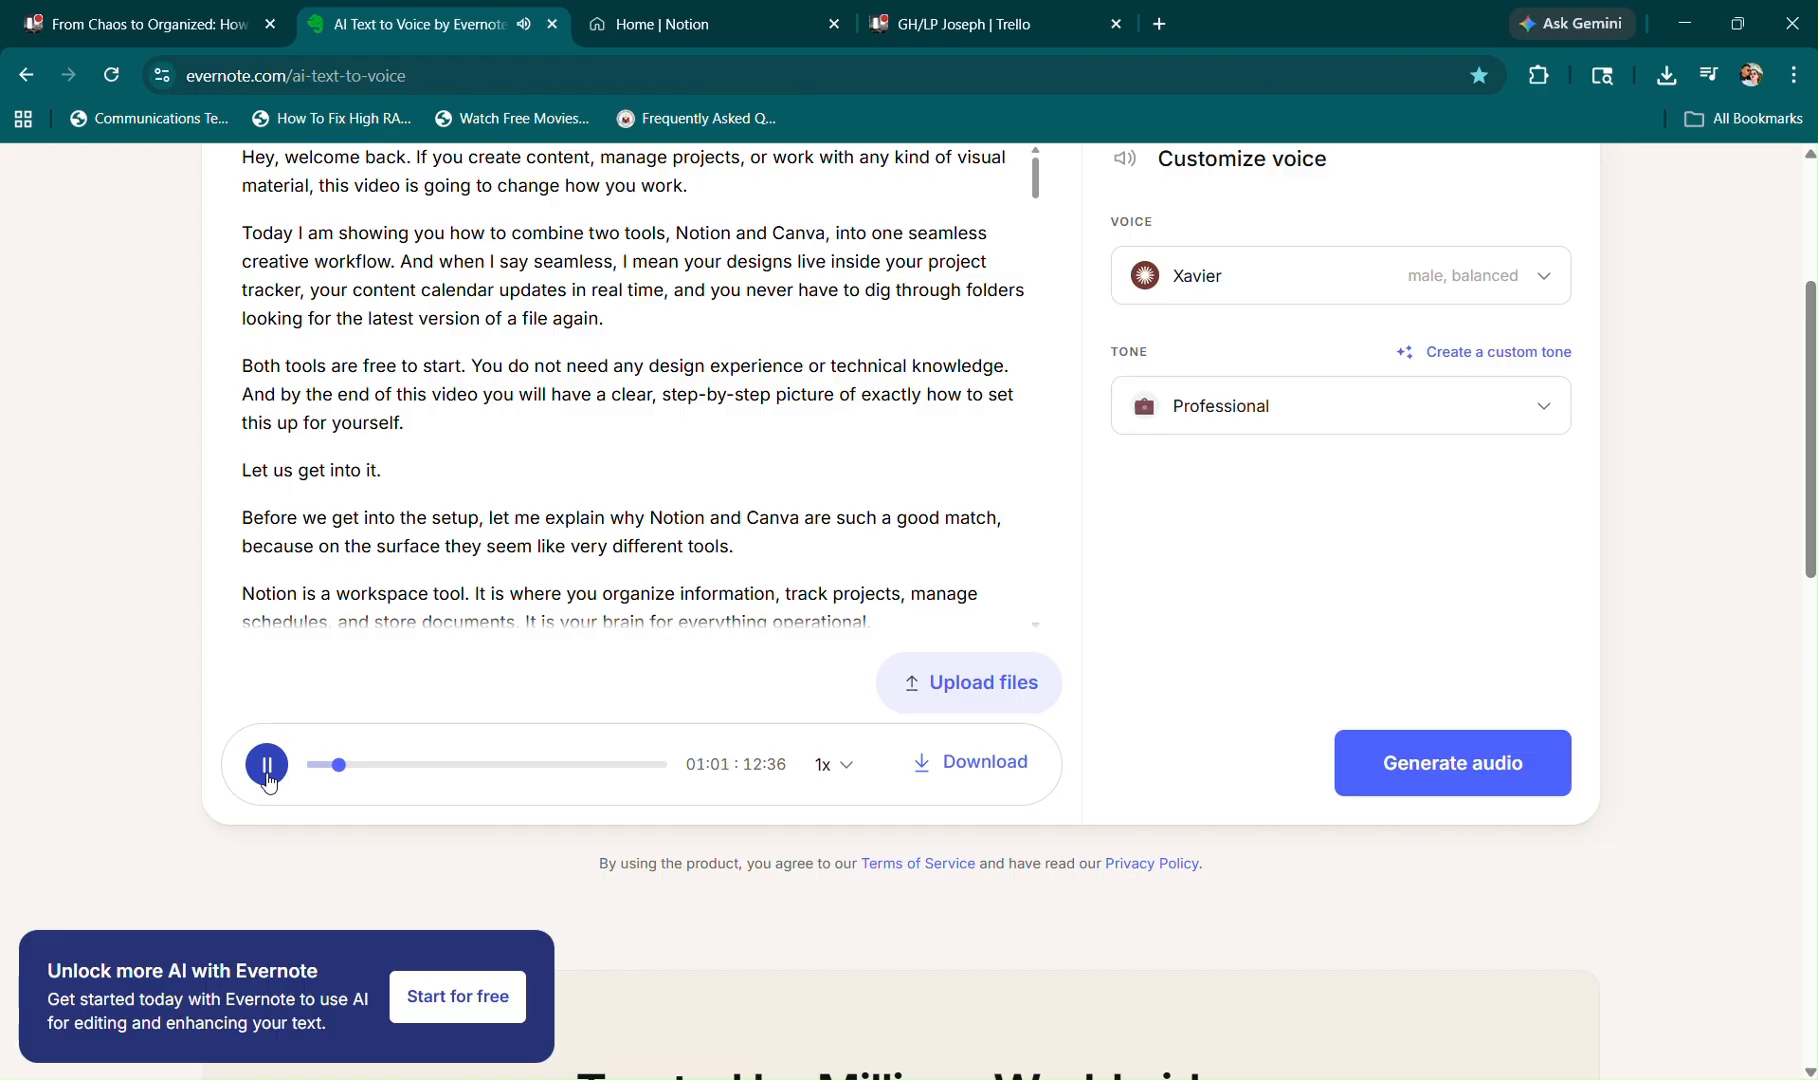
Open the Canva home page at canva.com in the browser tab that holds the Trello board.
left_click(669, 14)
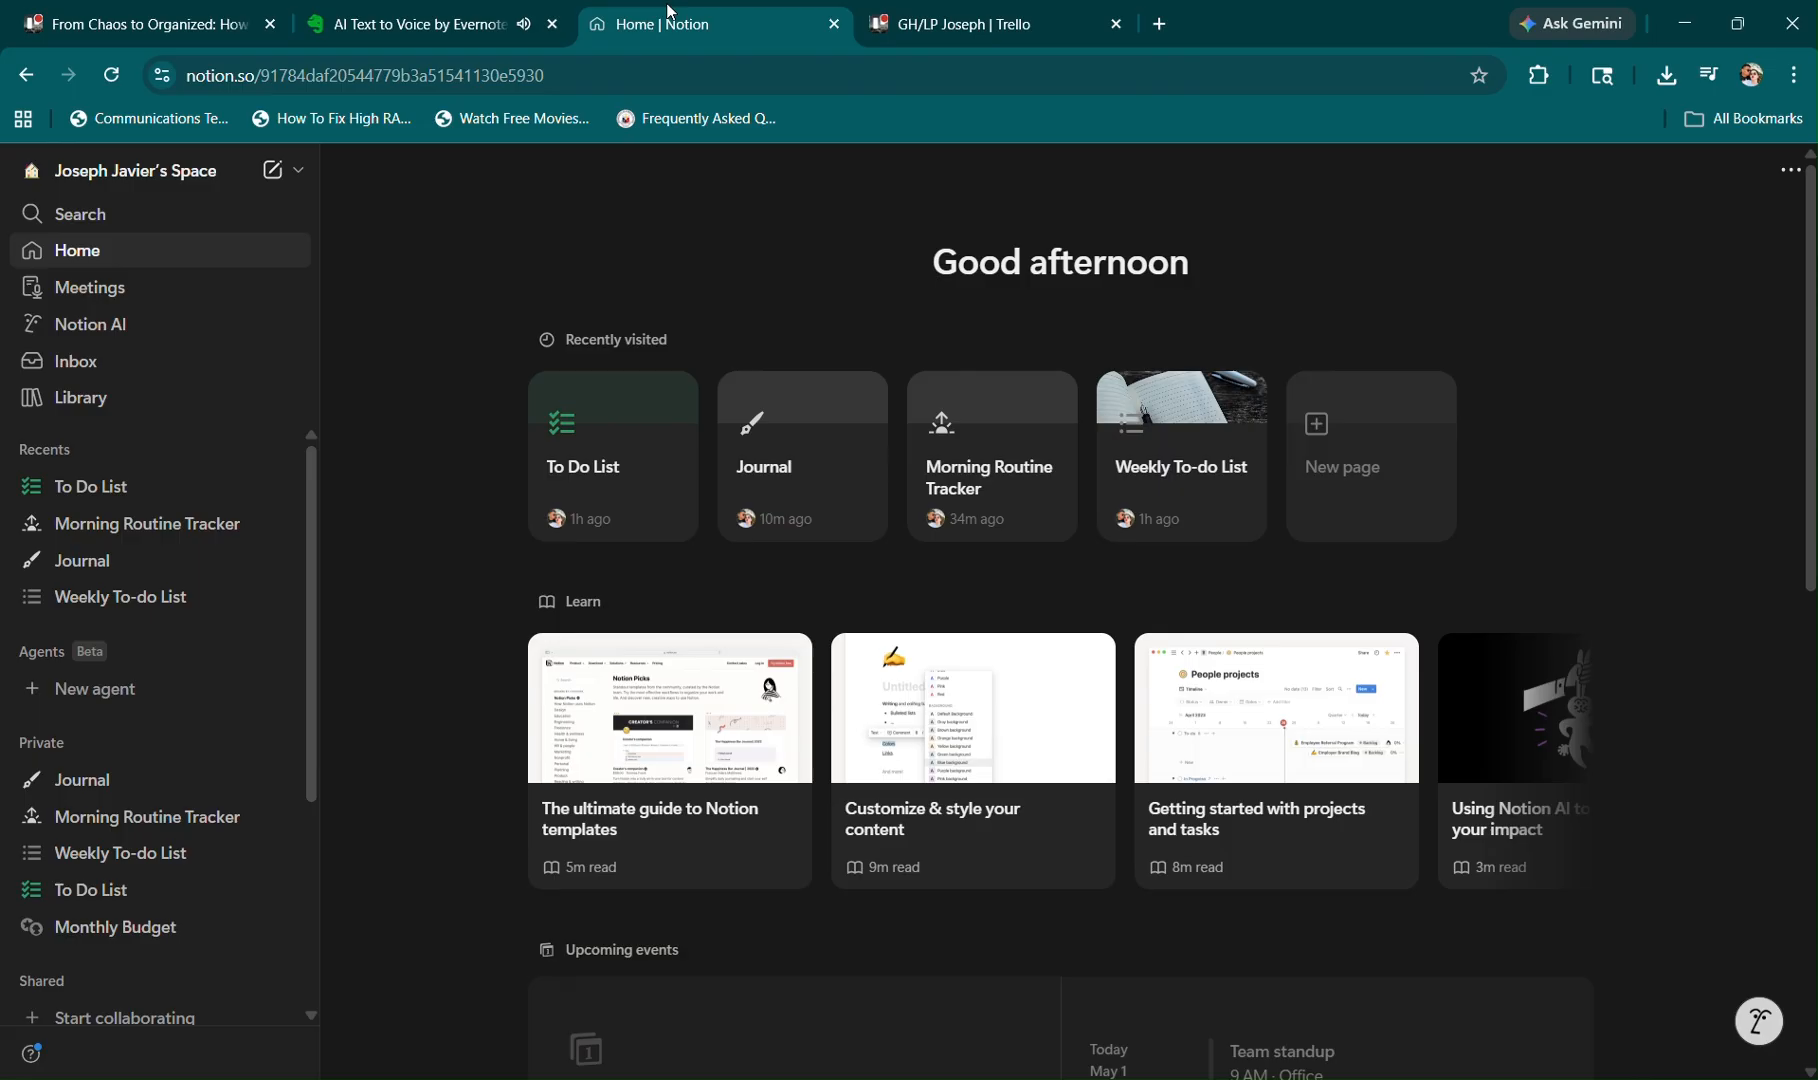
left_click(1080, 12)
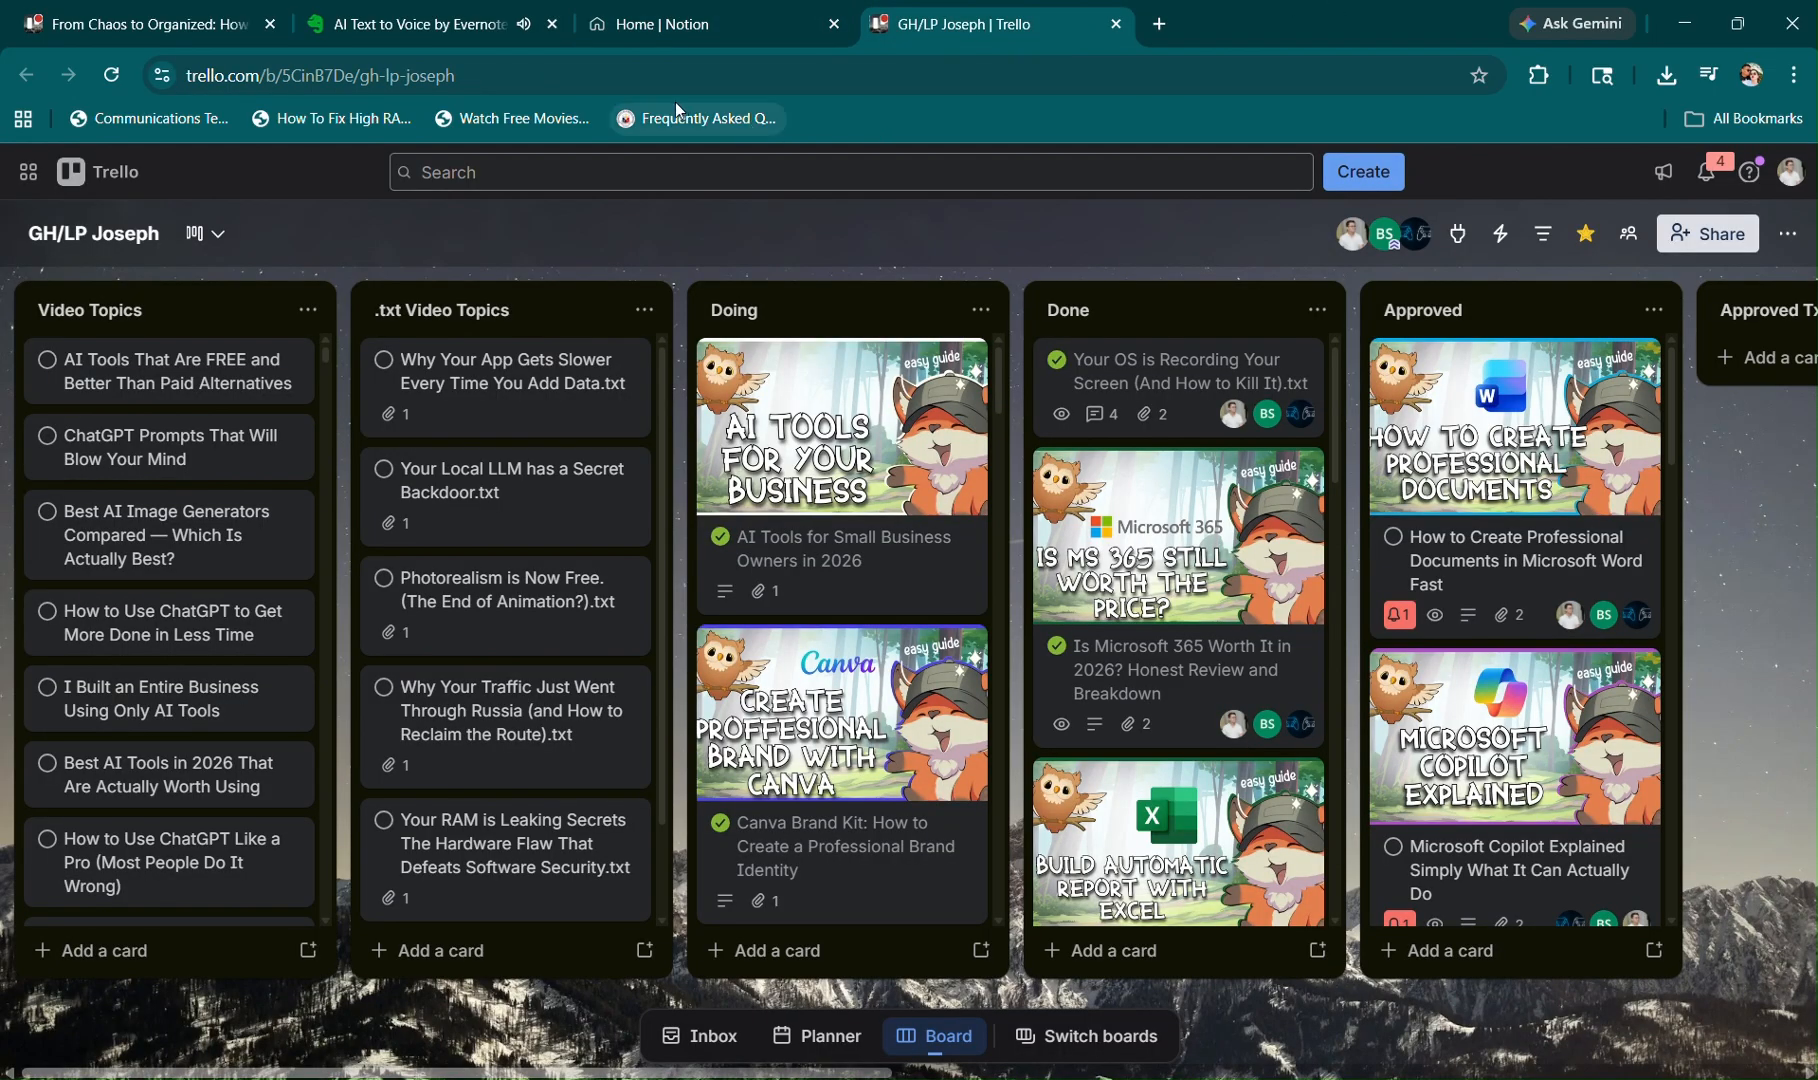
left_click(669, 76)
type("can")
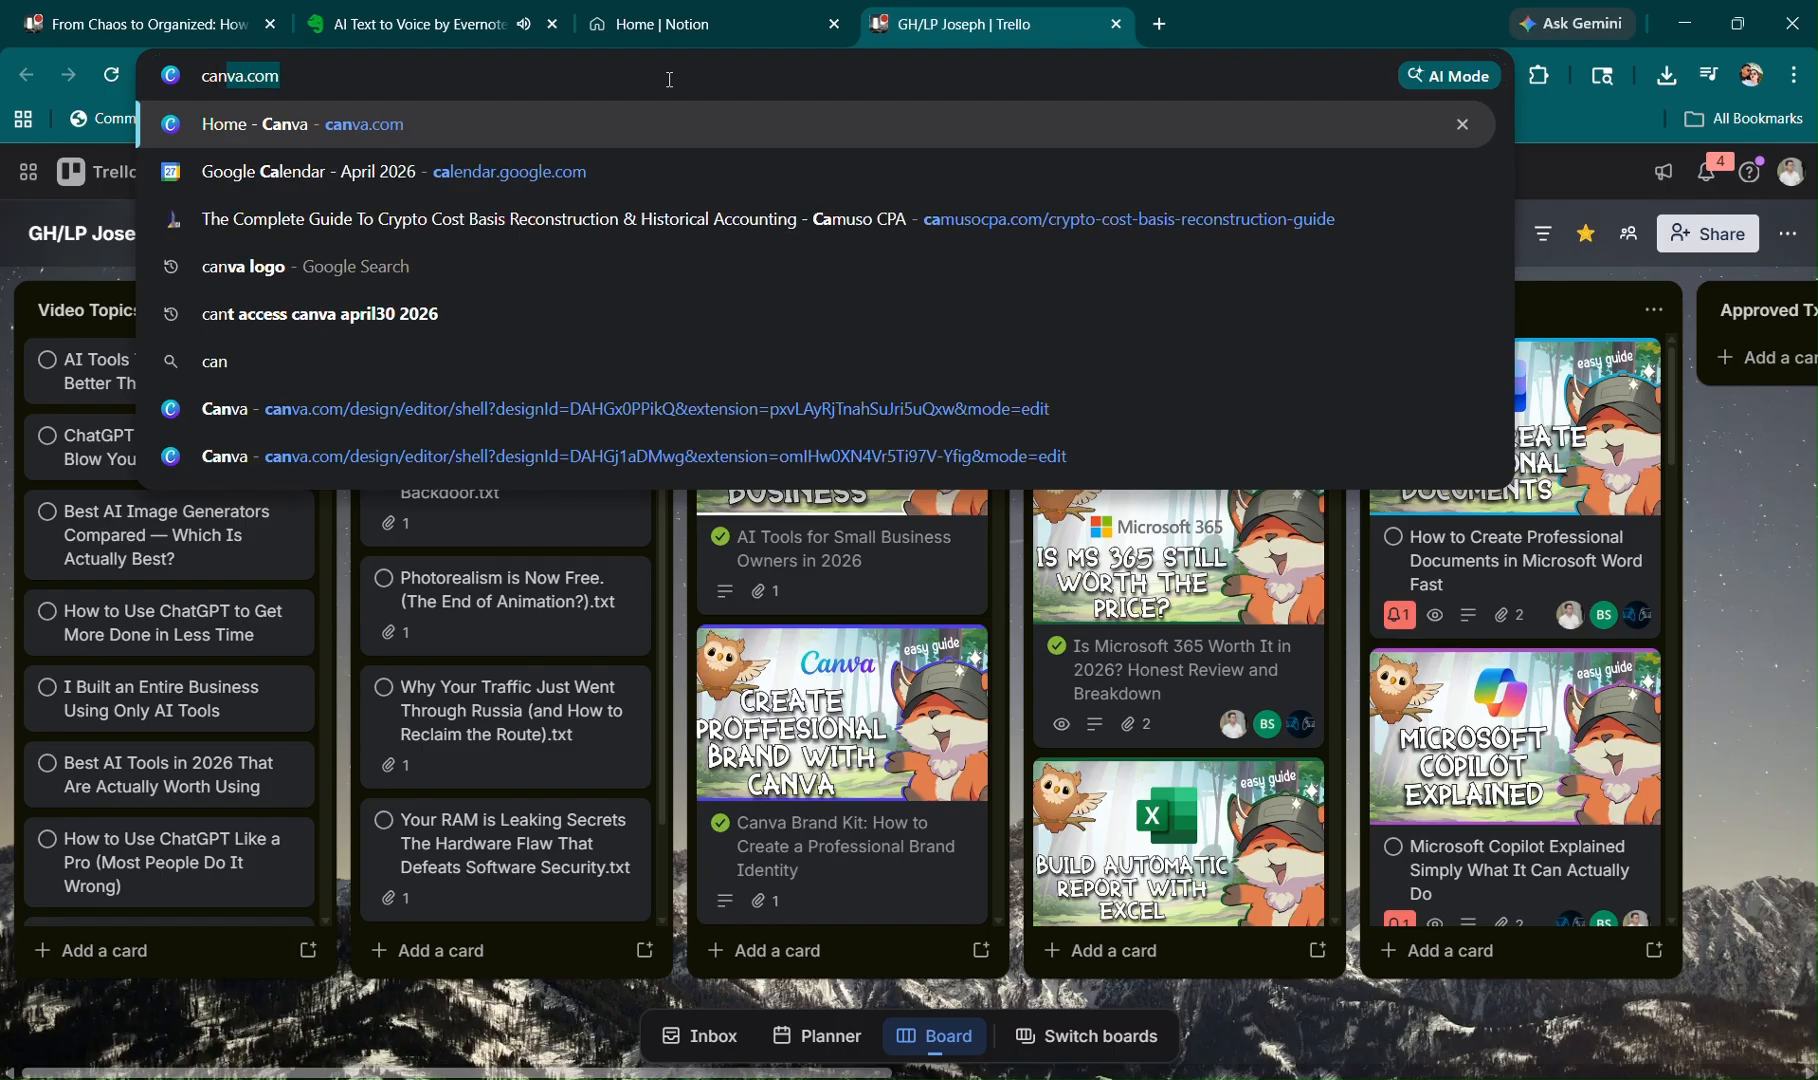
type("va")
key("Return")
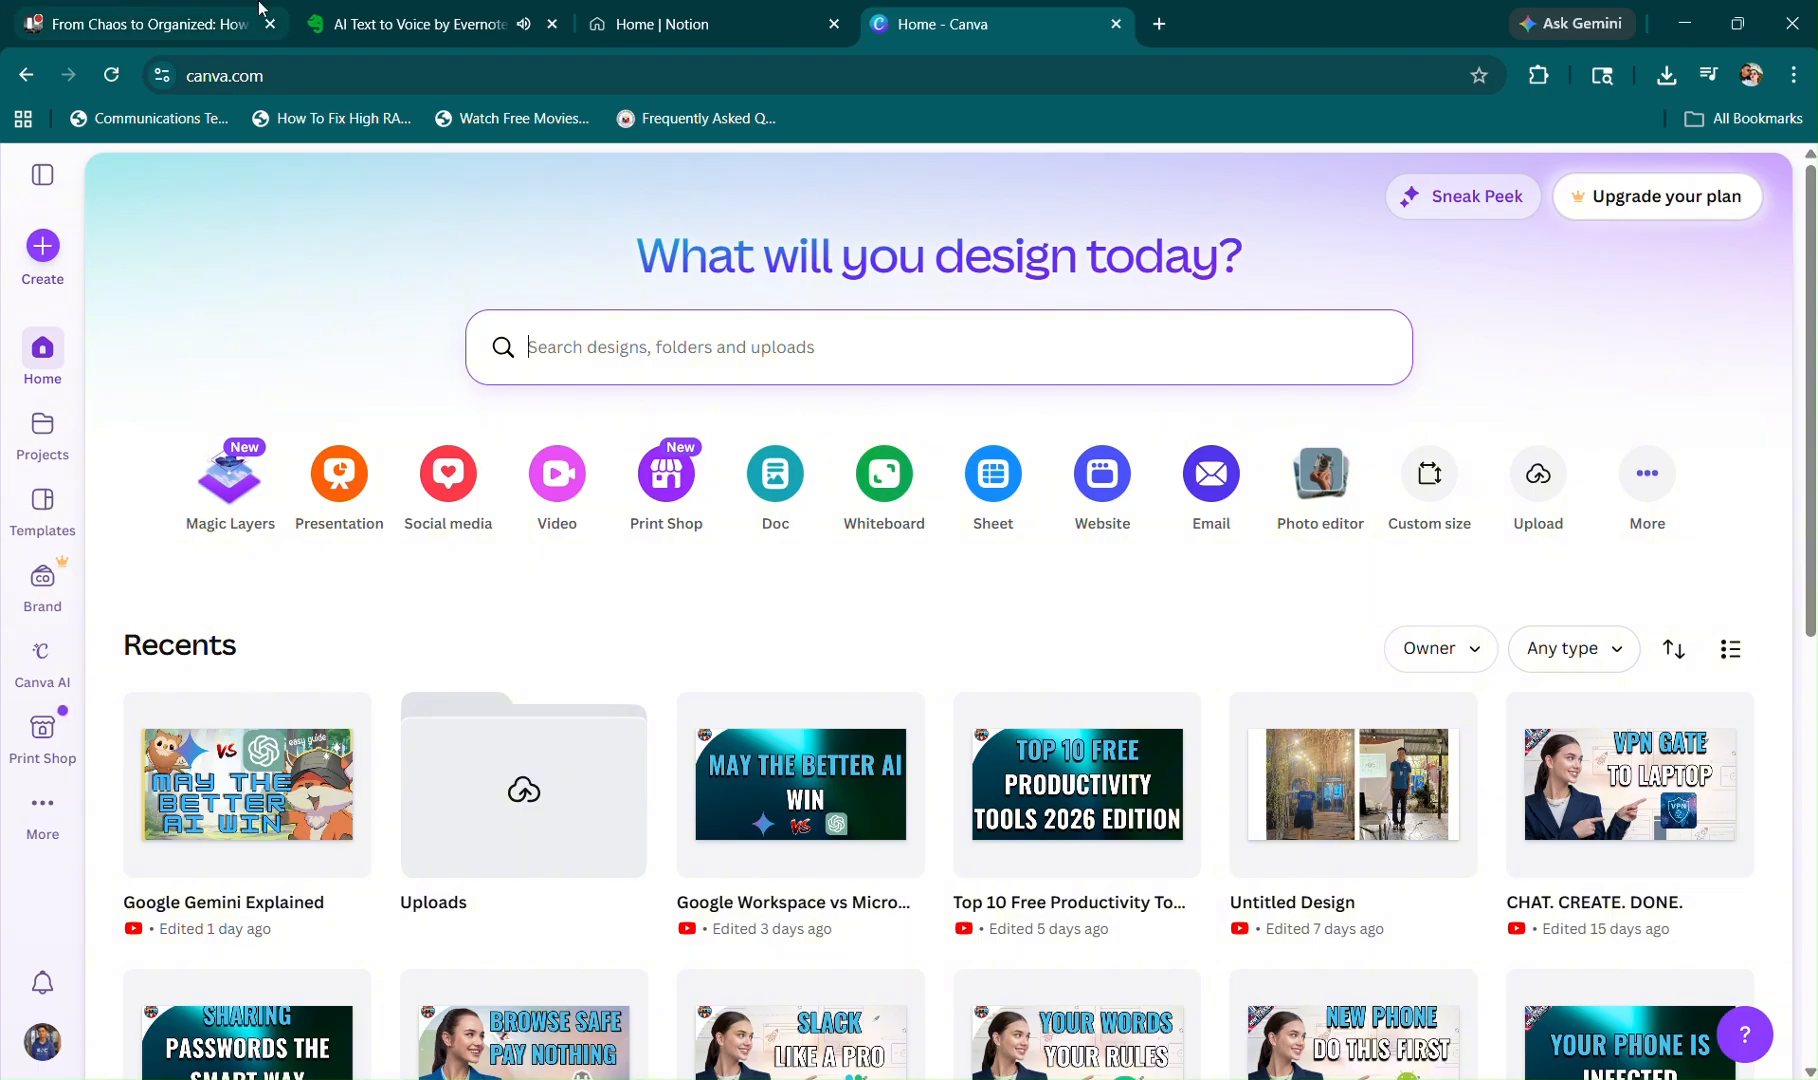
left_click(666, 8)
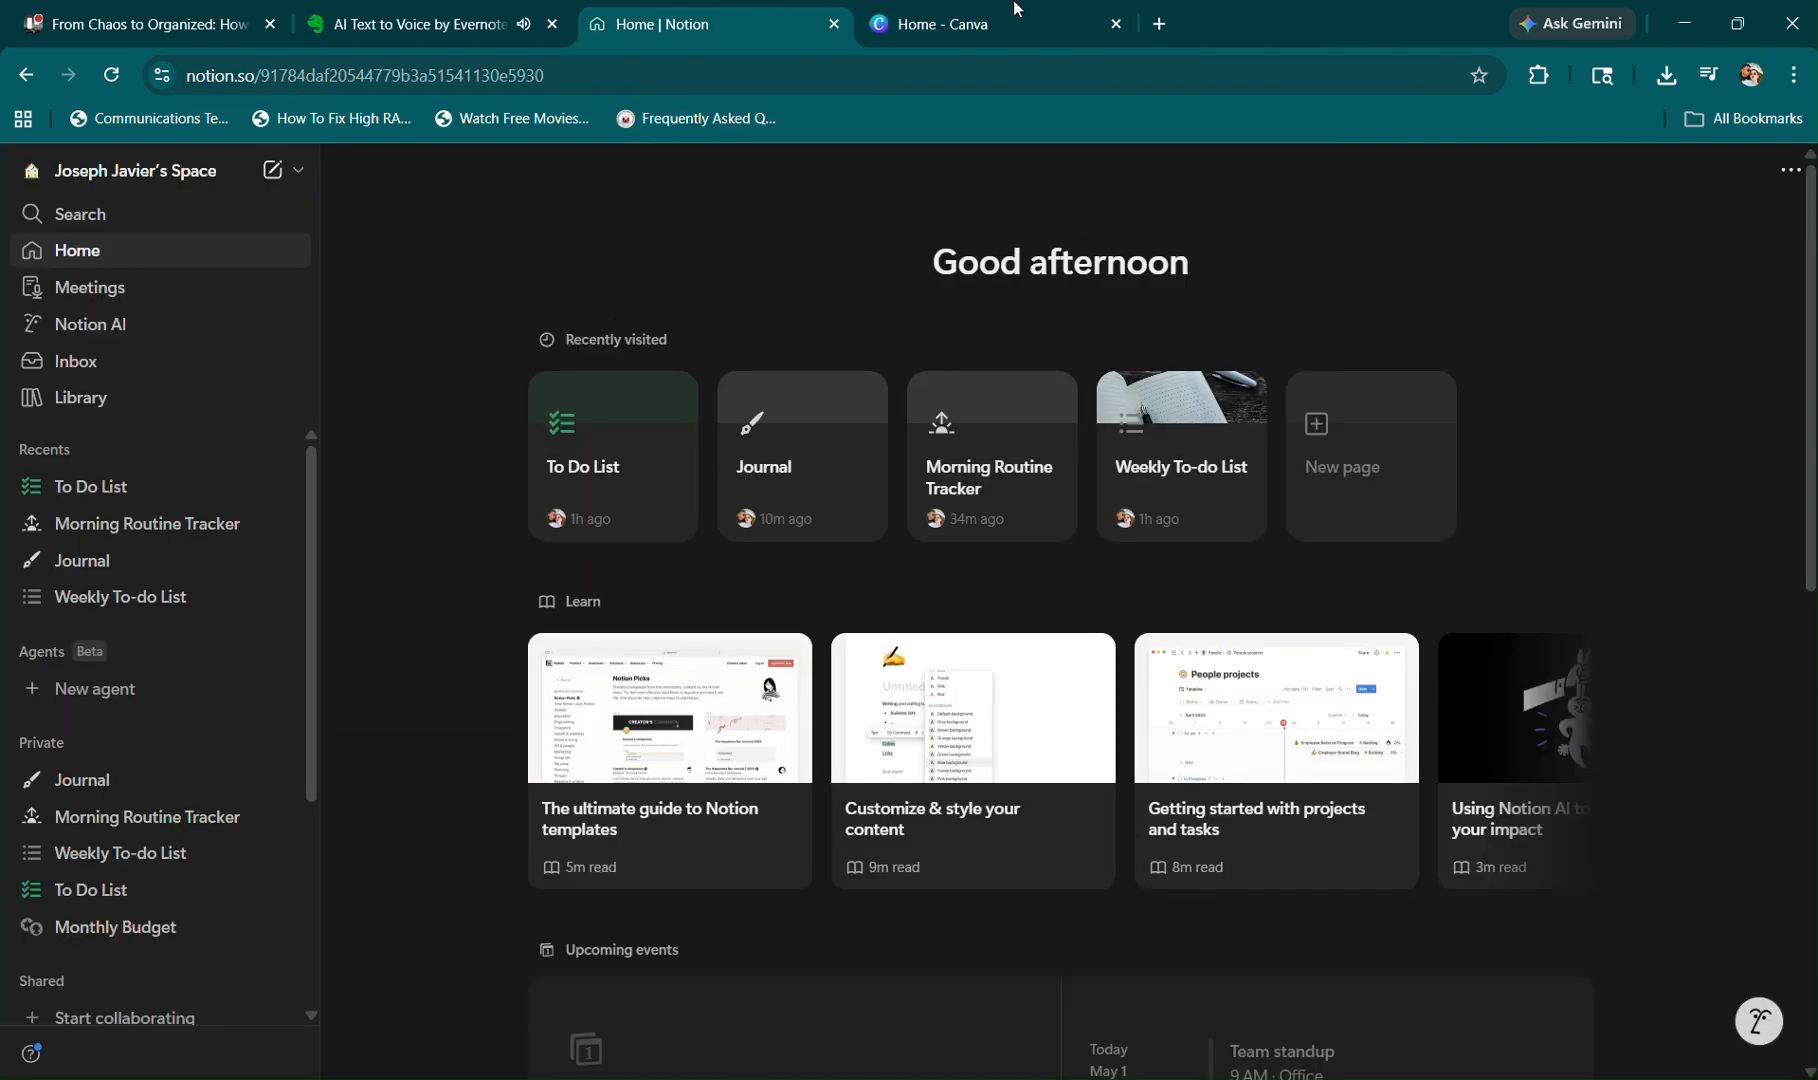
left_click(1078, 36)
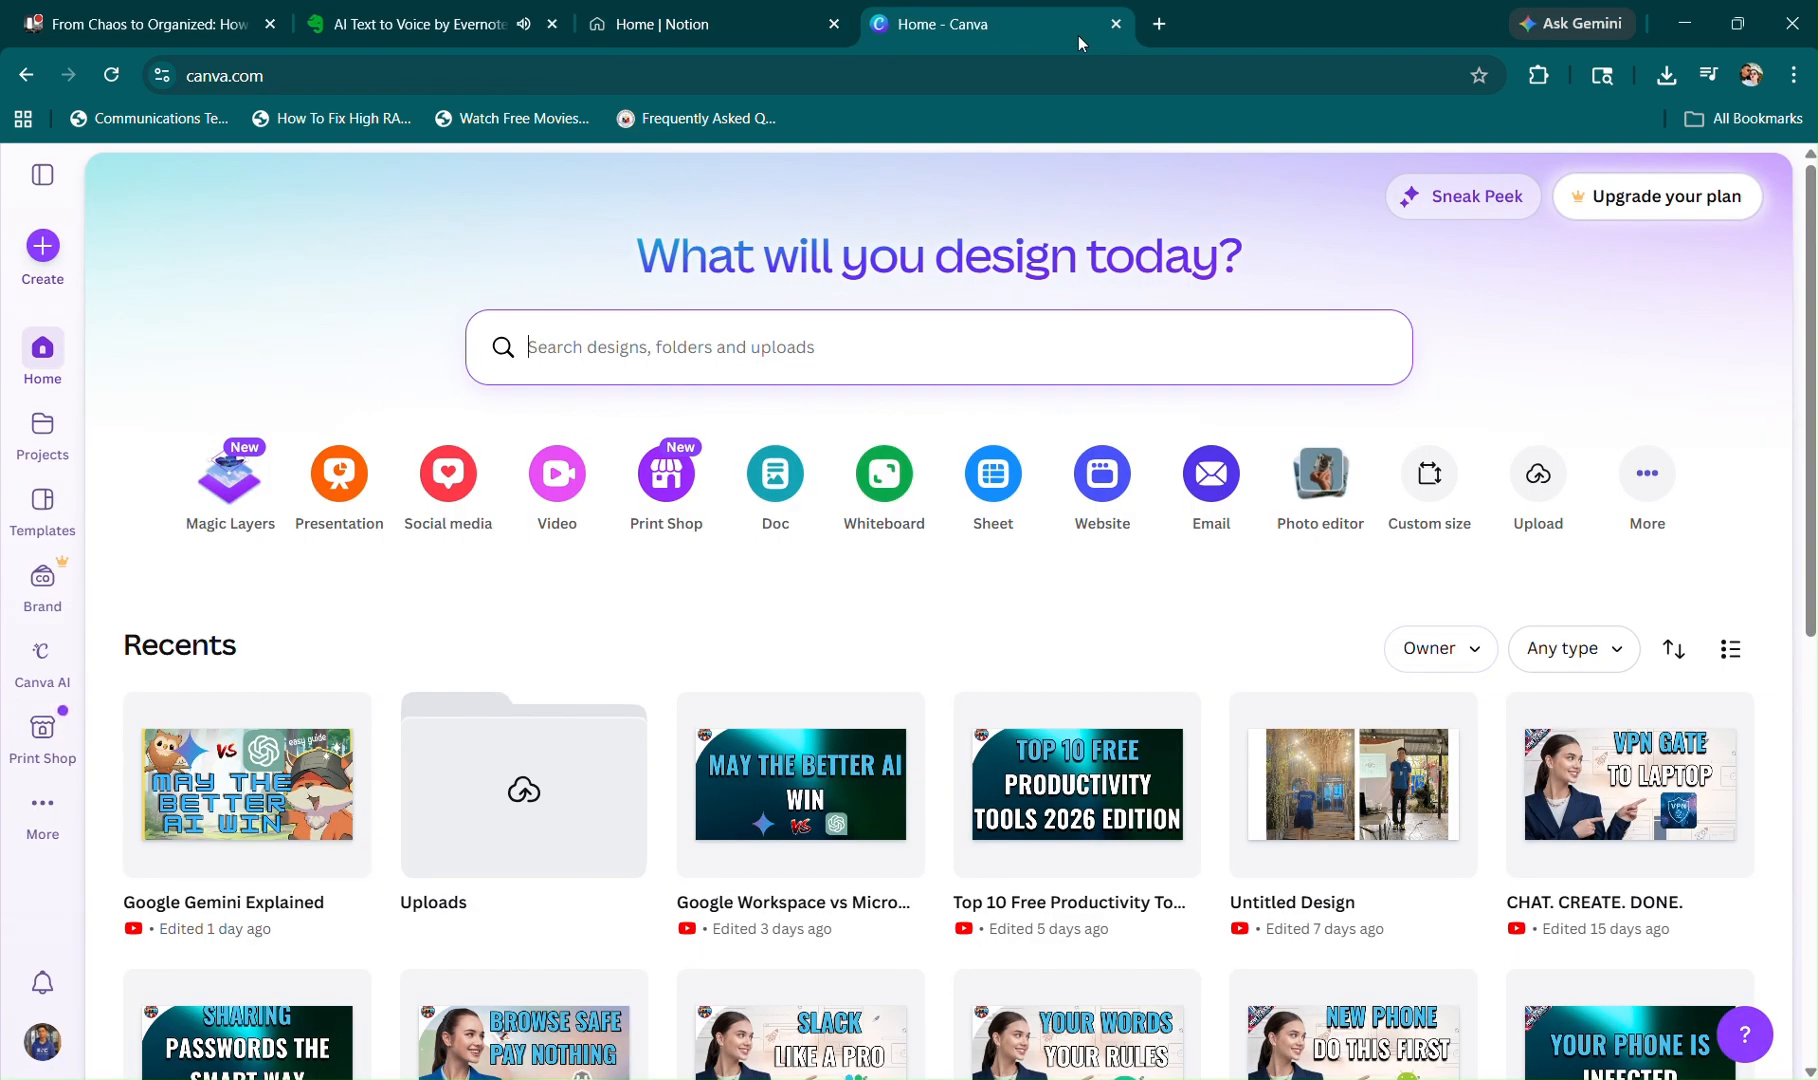
left_click(668, 15)
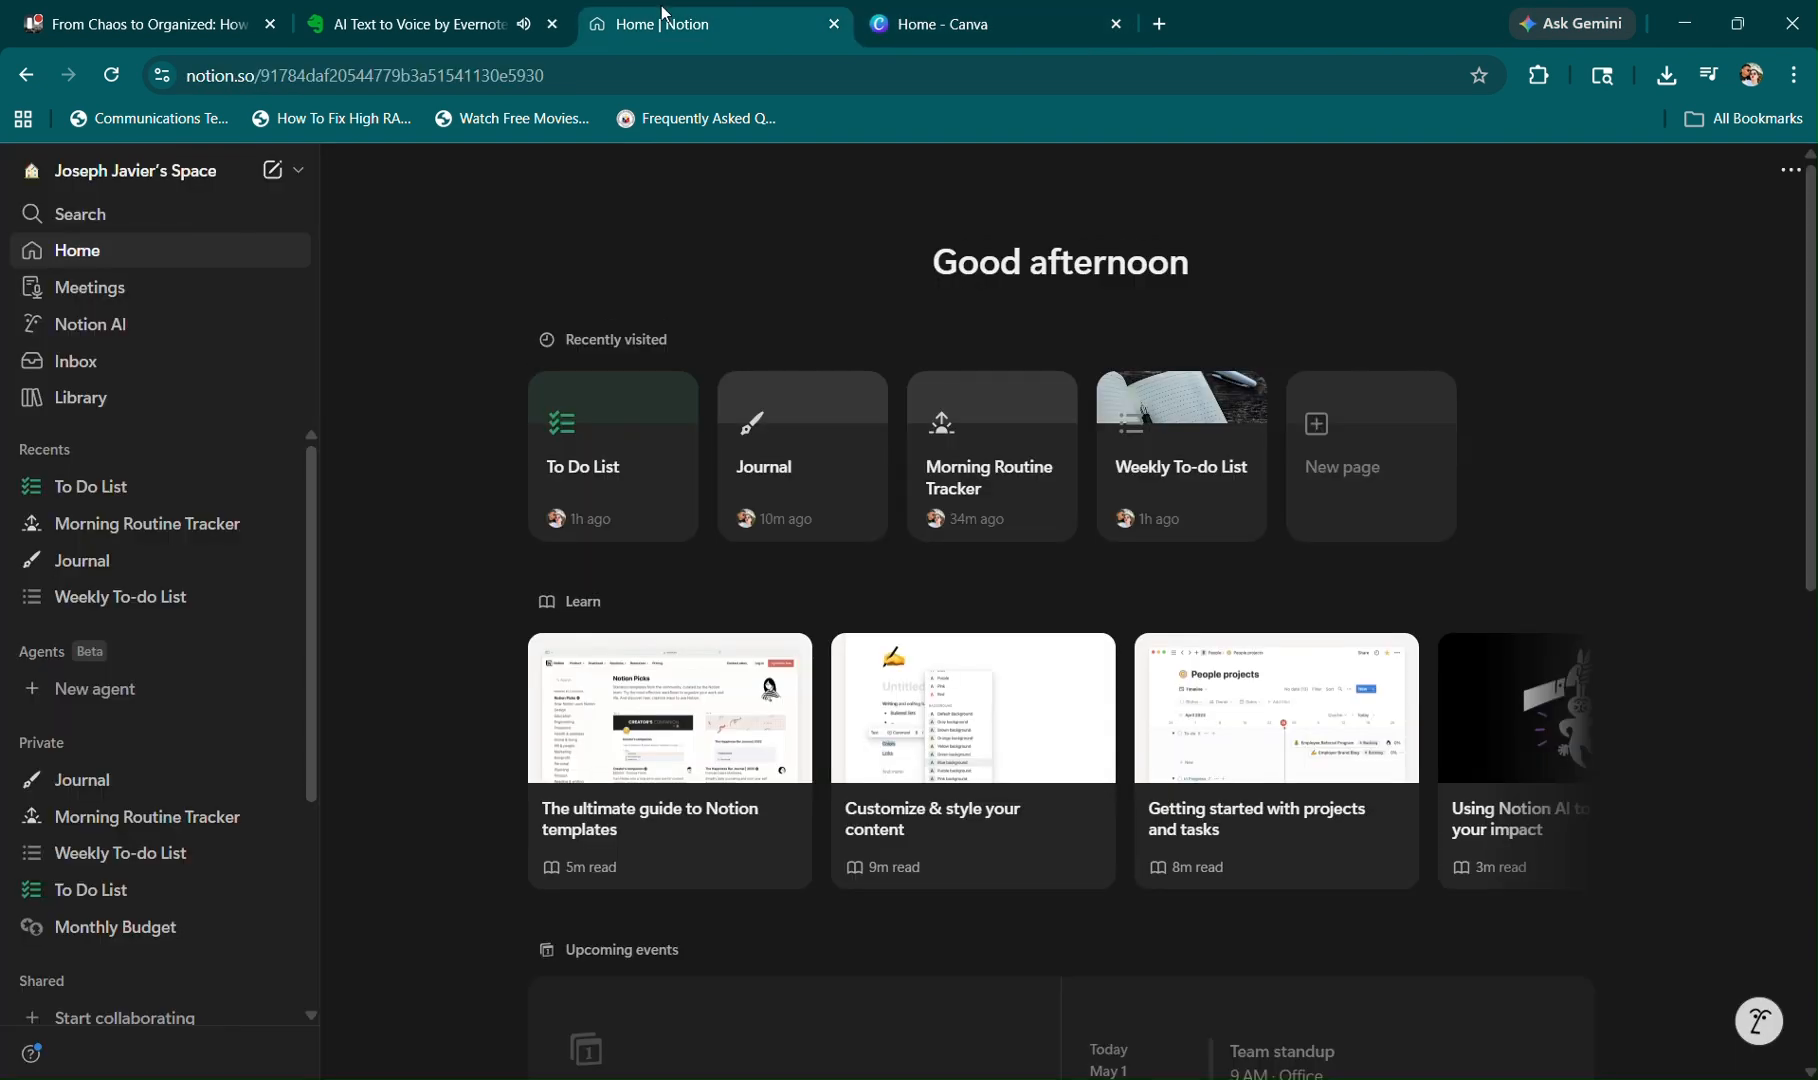
left_click(1081, 47)
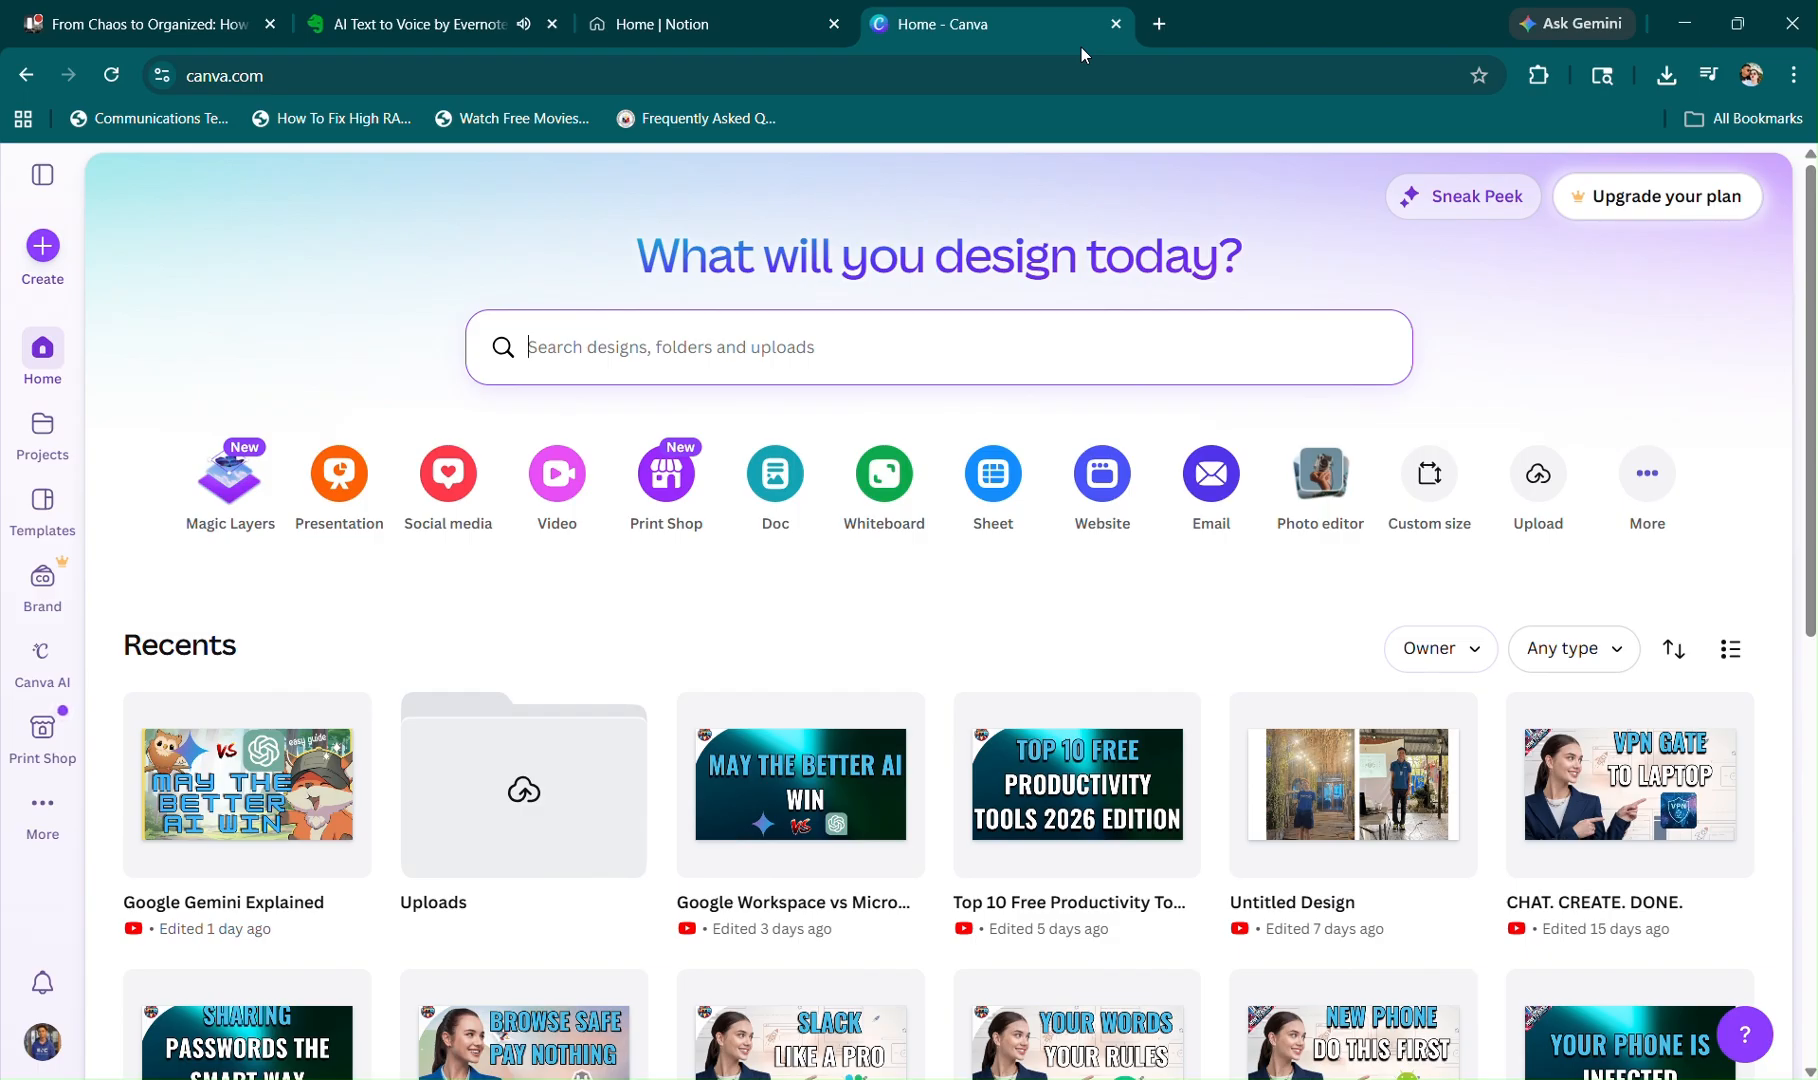
Switch to Notion and move the Journal database to Trash, confirming the removal.
left_click(745, 8)
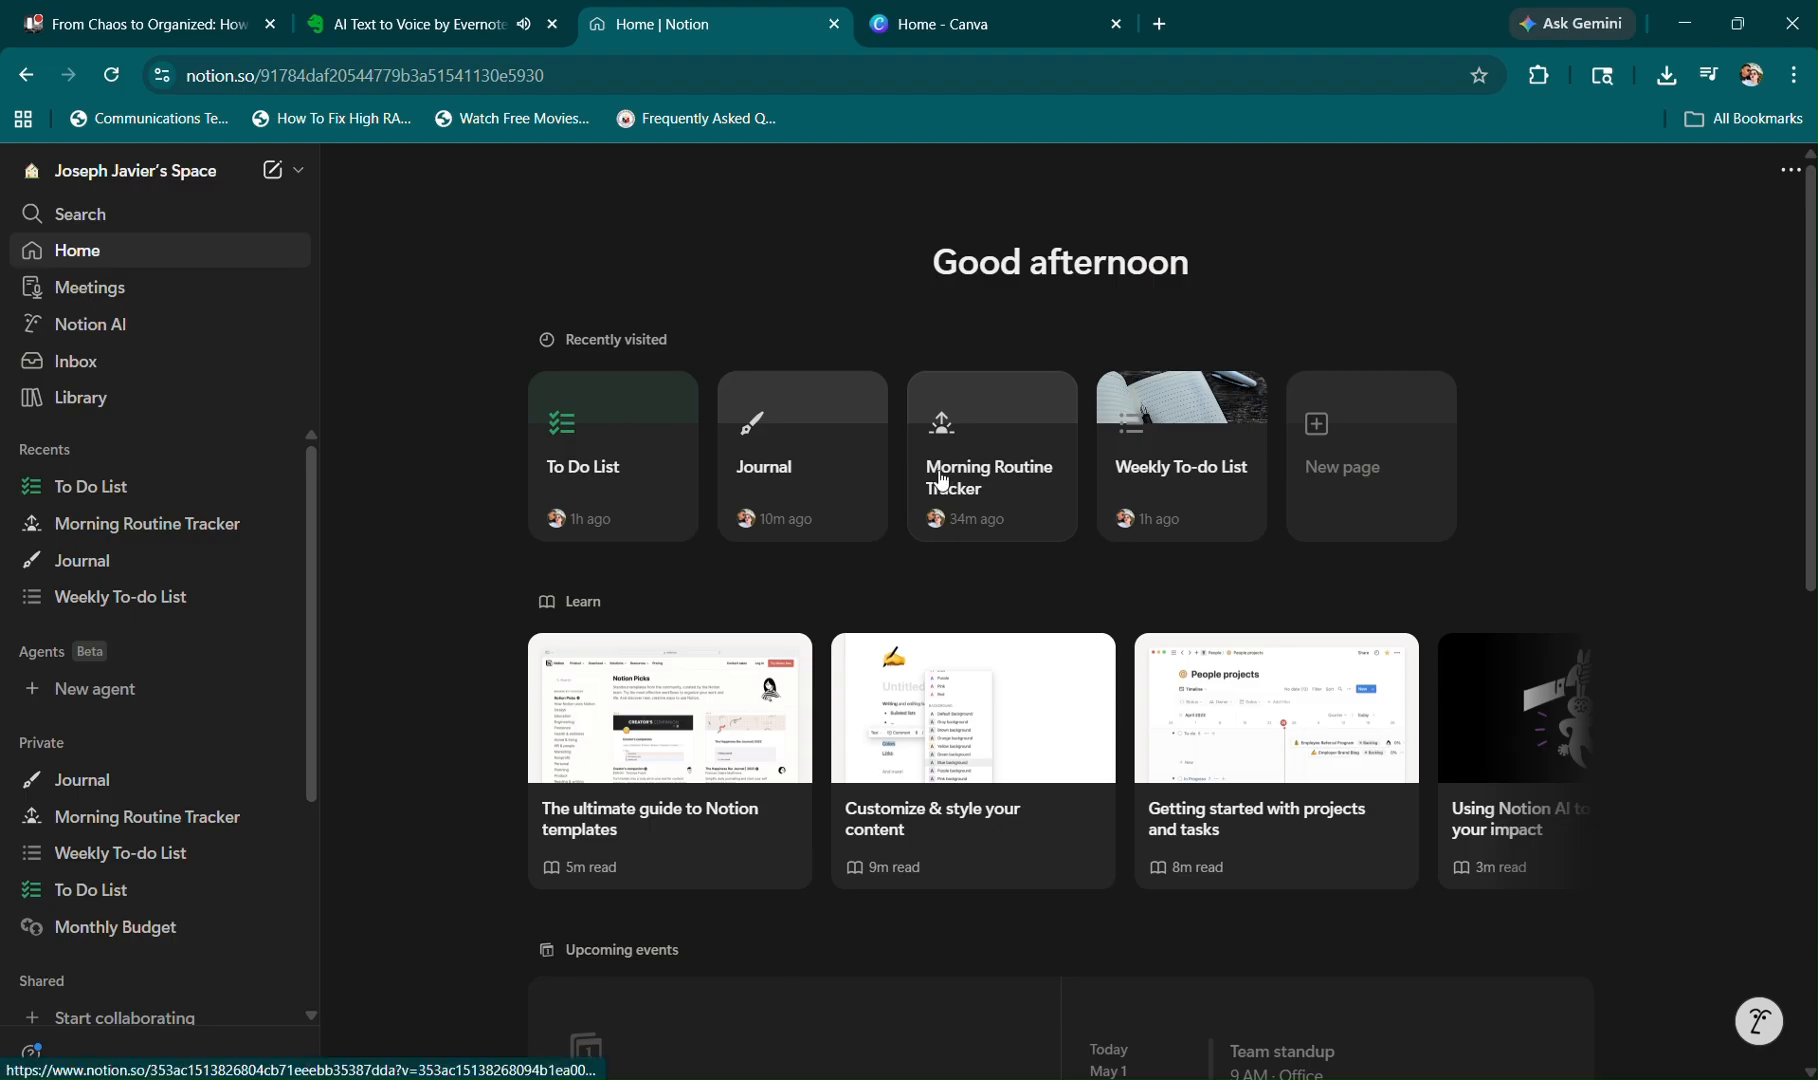
right_click(802, 480)
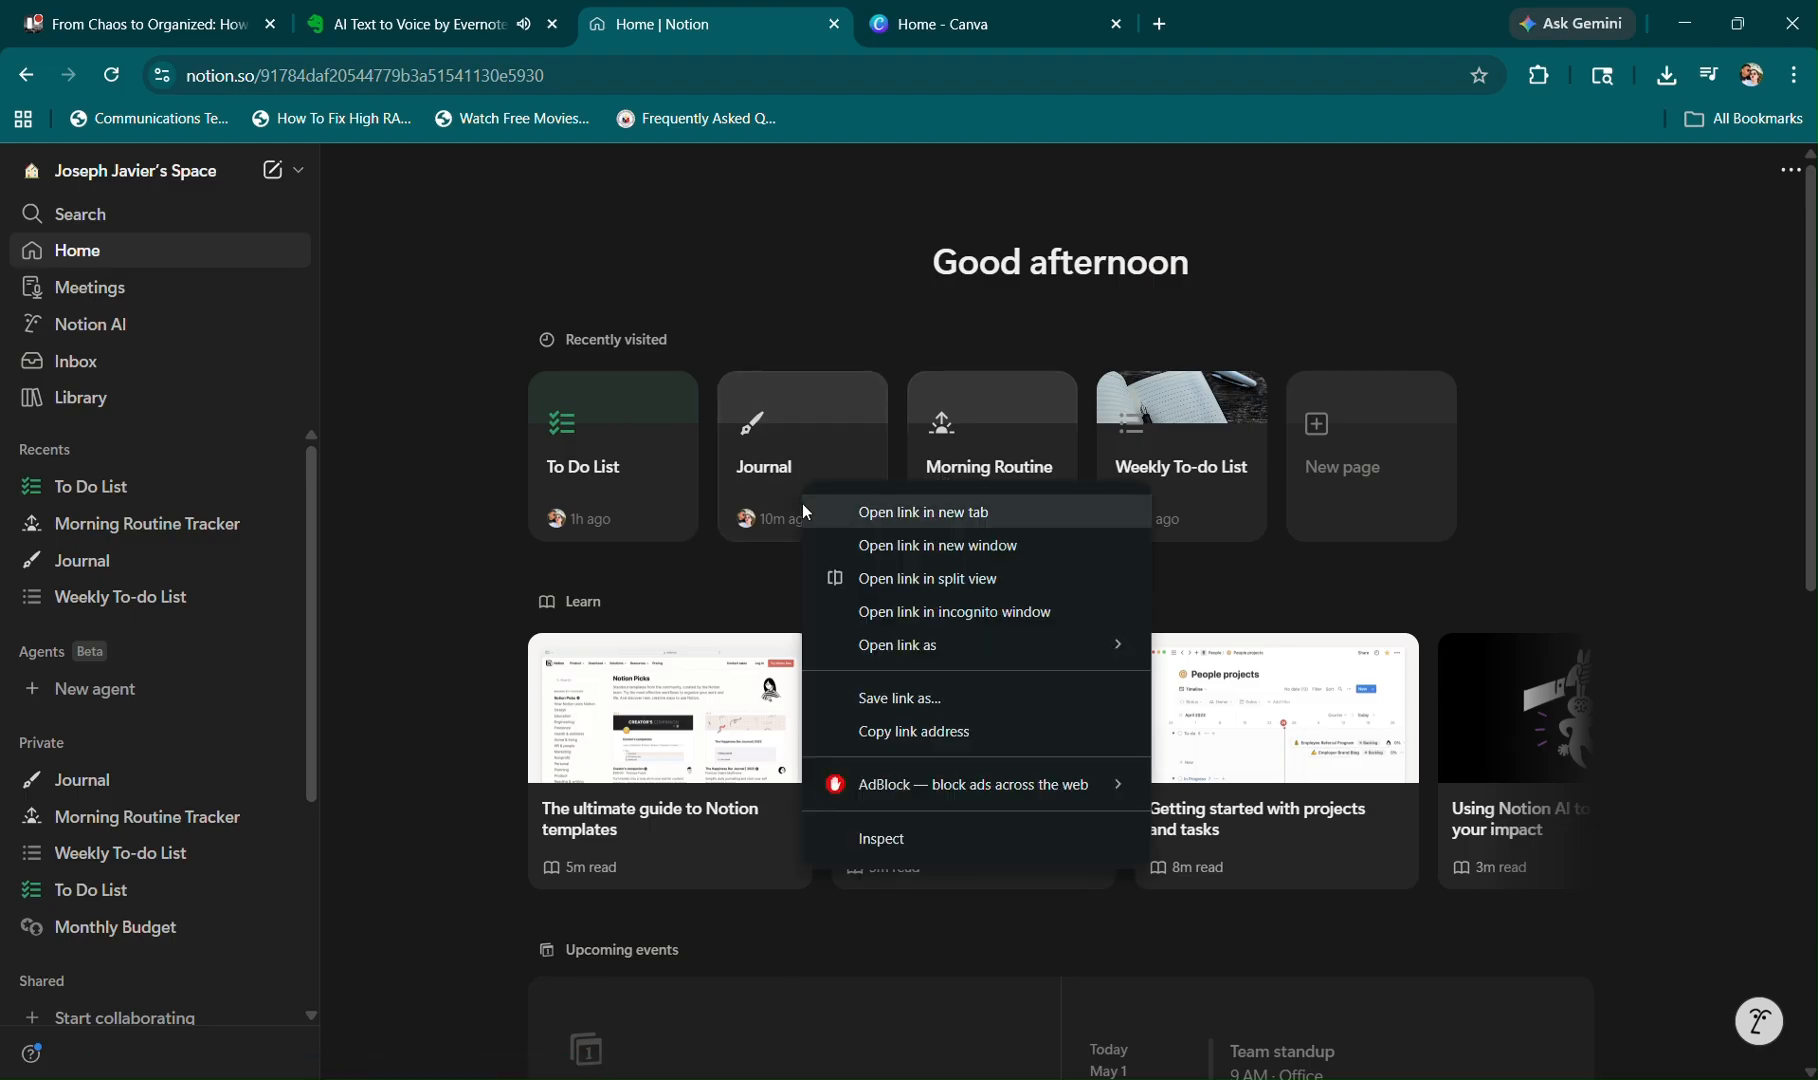
left_click(394, 611)
right_click(250, 562)
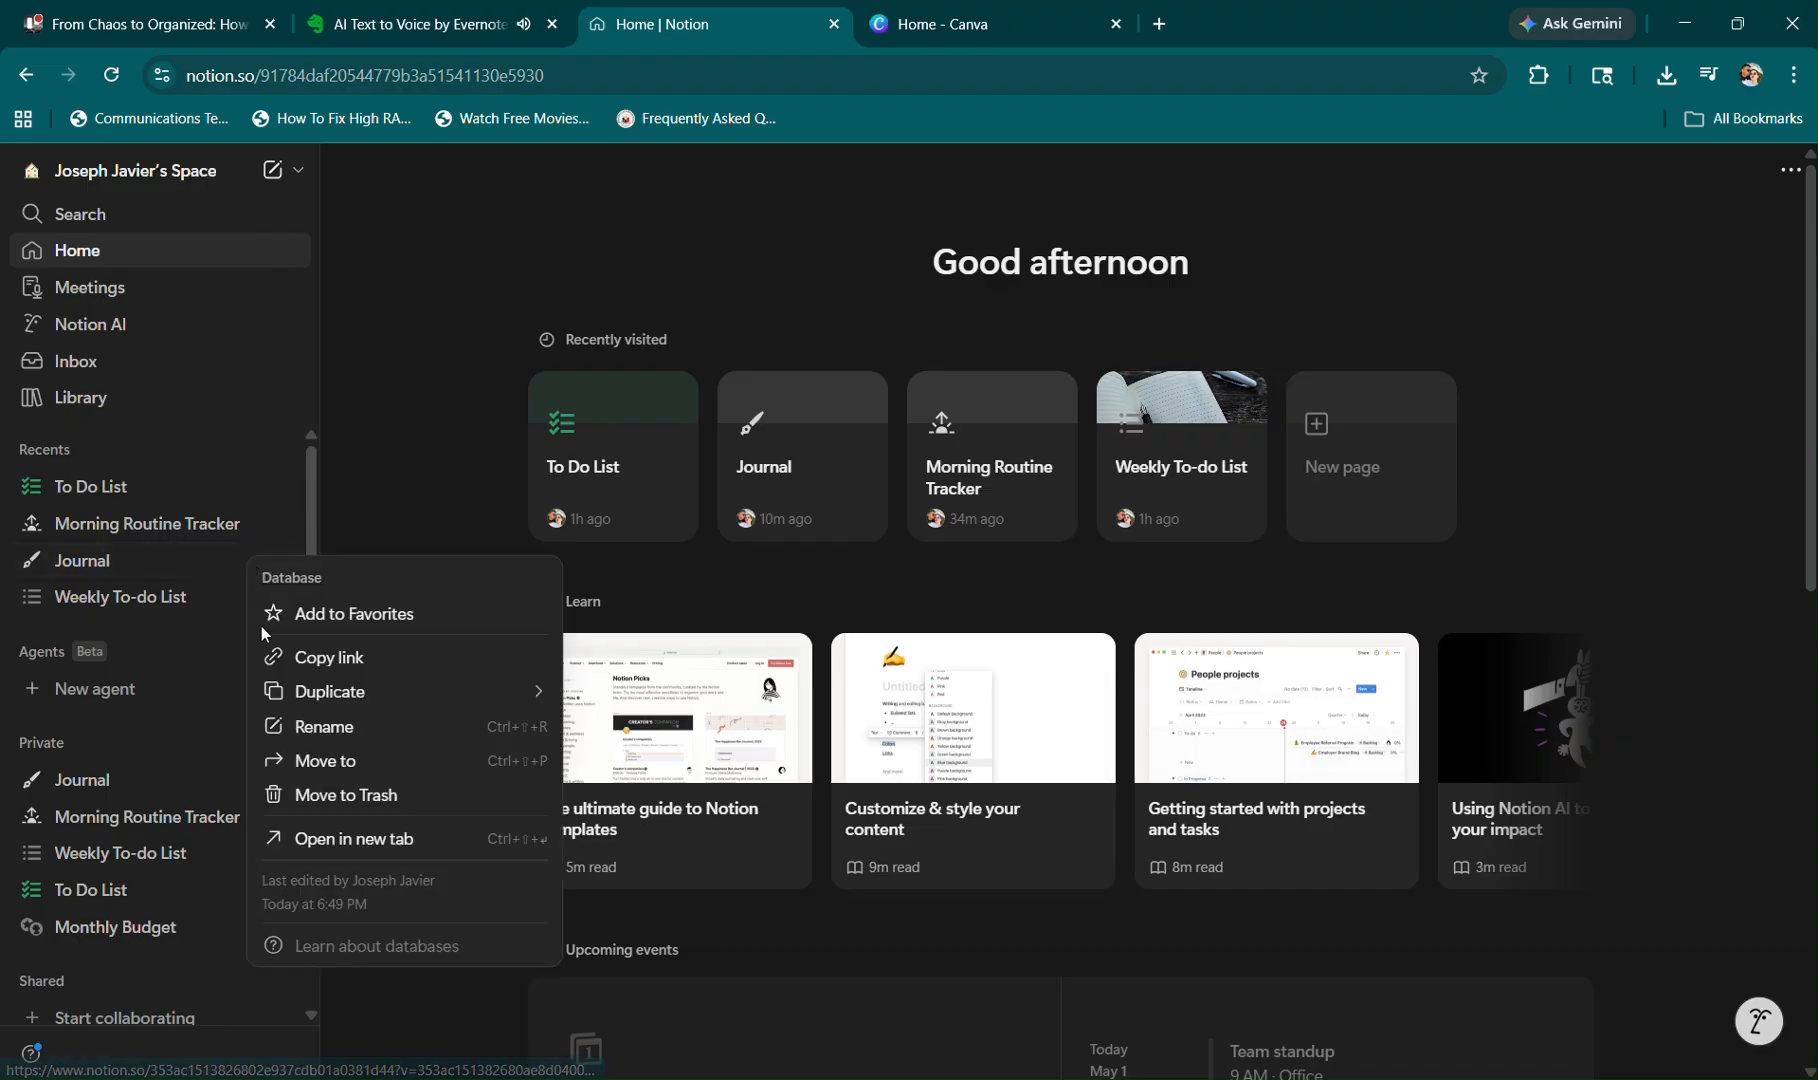
left_click(320, 798)
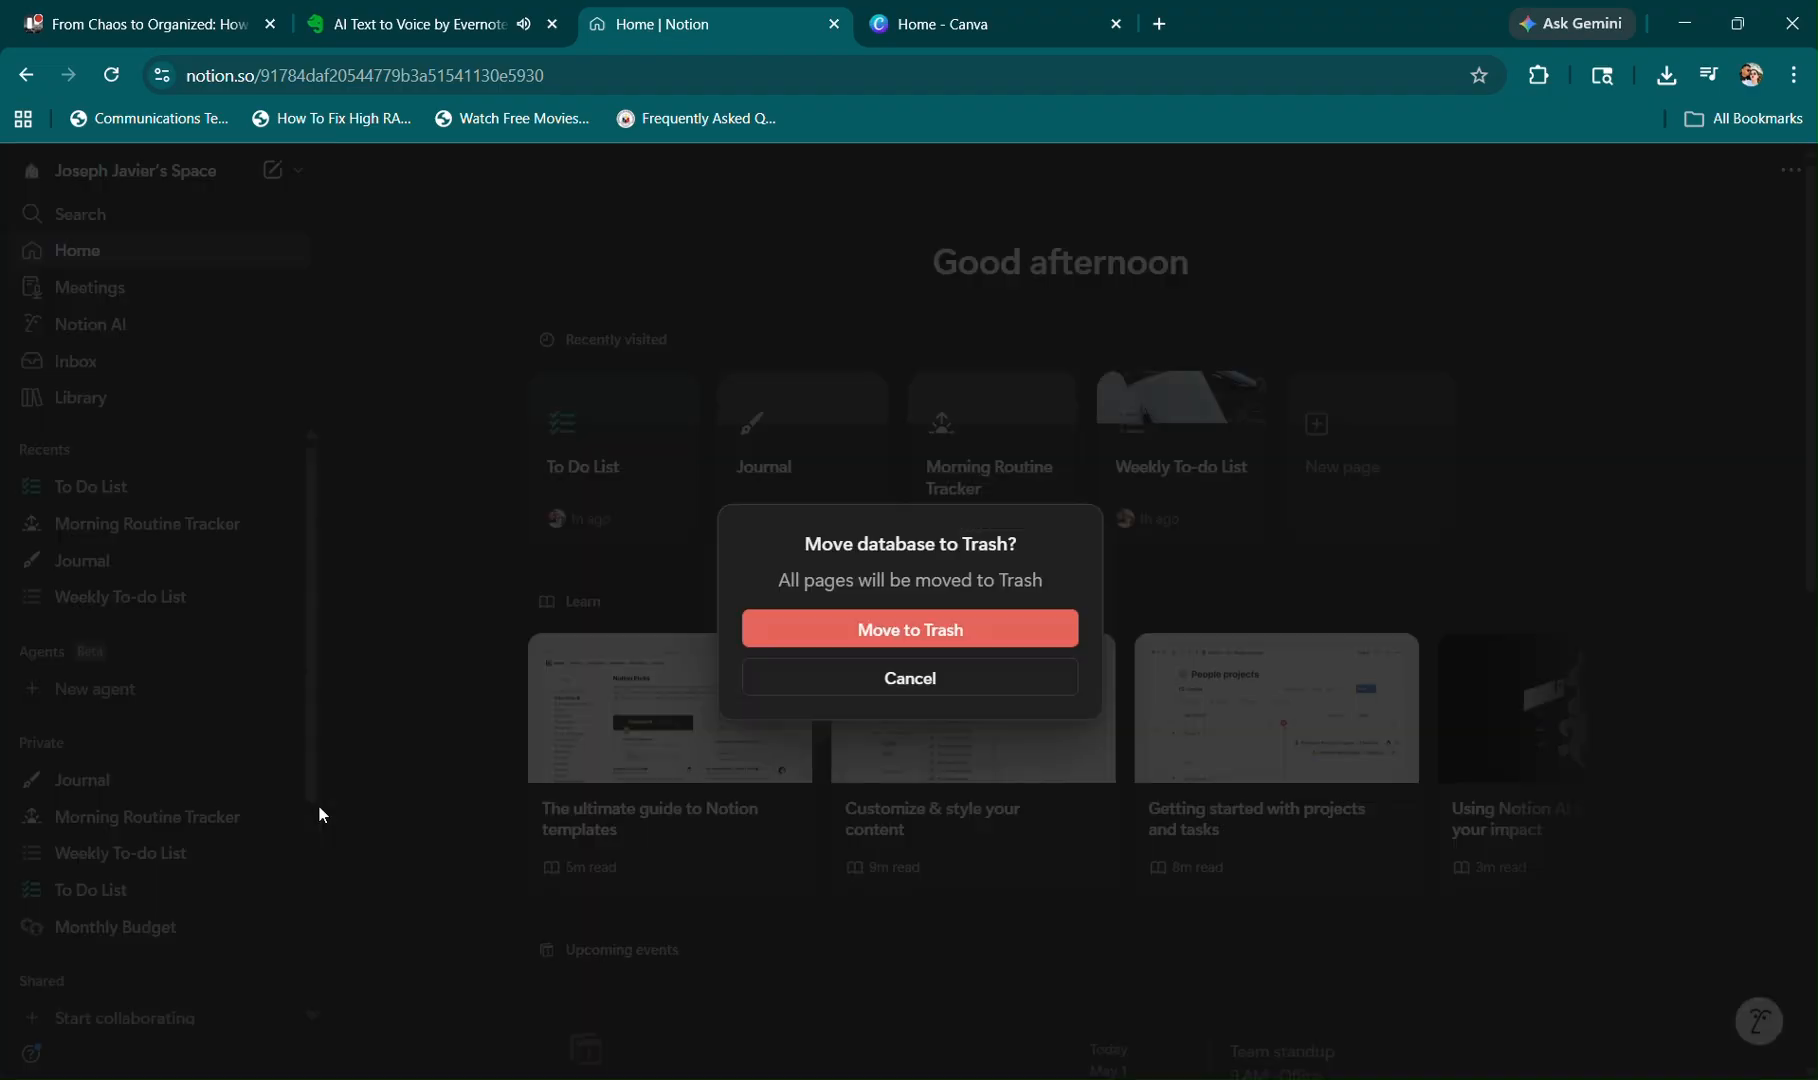
left_click(811, 620)
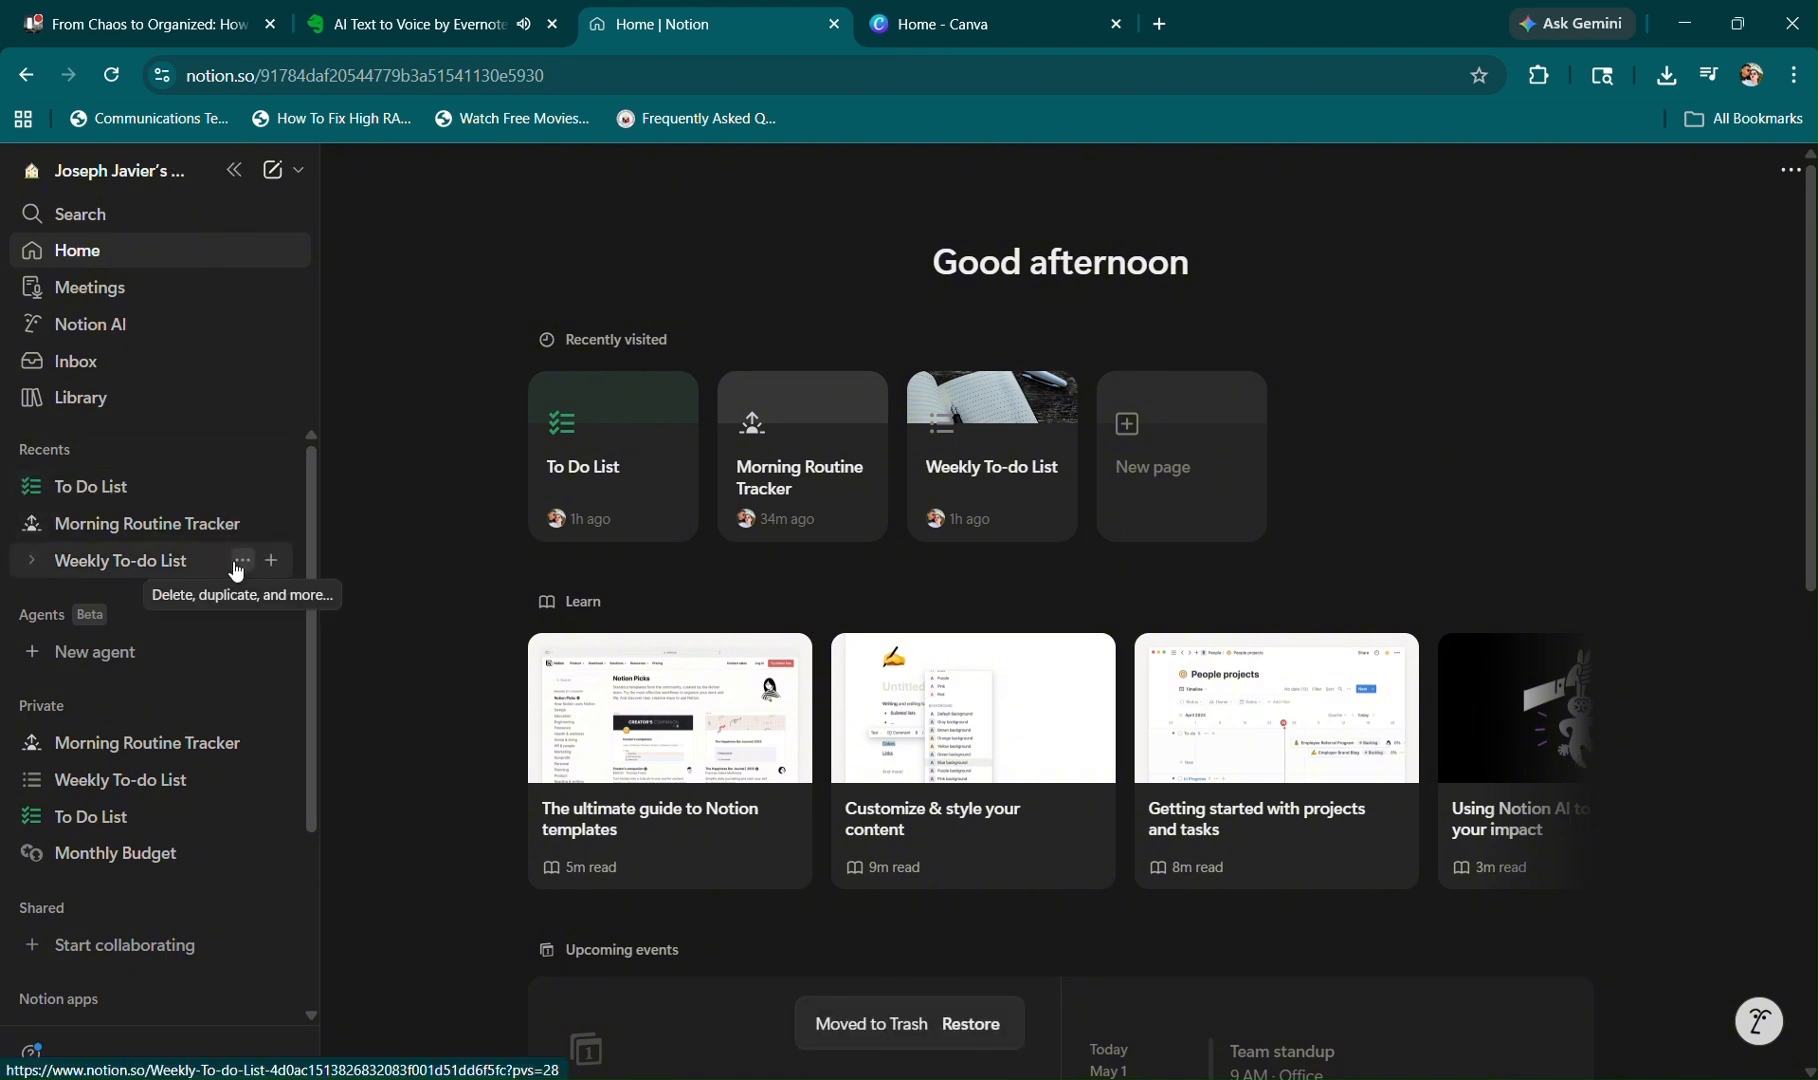
Move the Weekly To-do List, Morning Routine Tracker and To Do List entries to Trash.
left_click(236, 567)
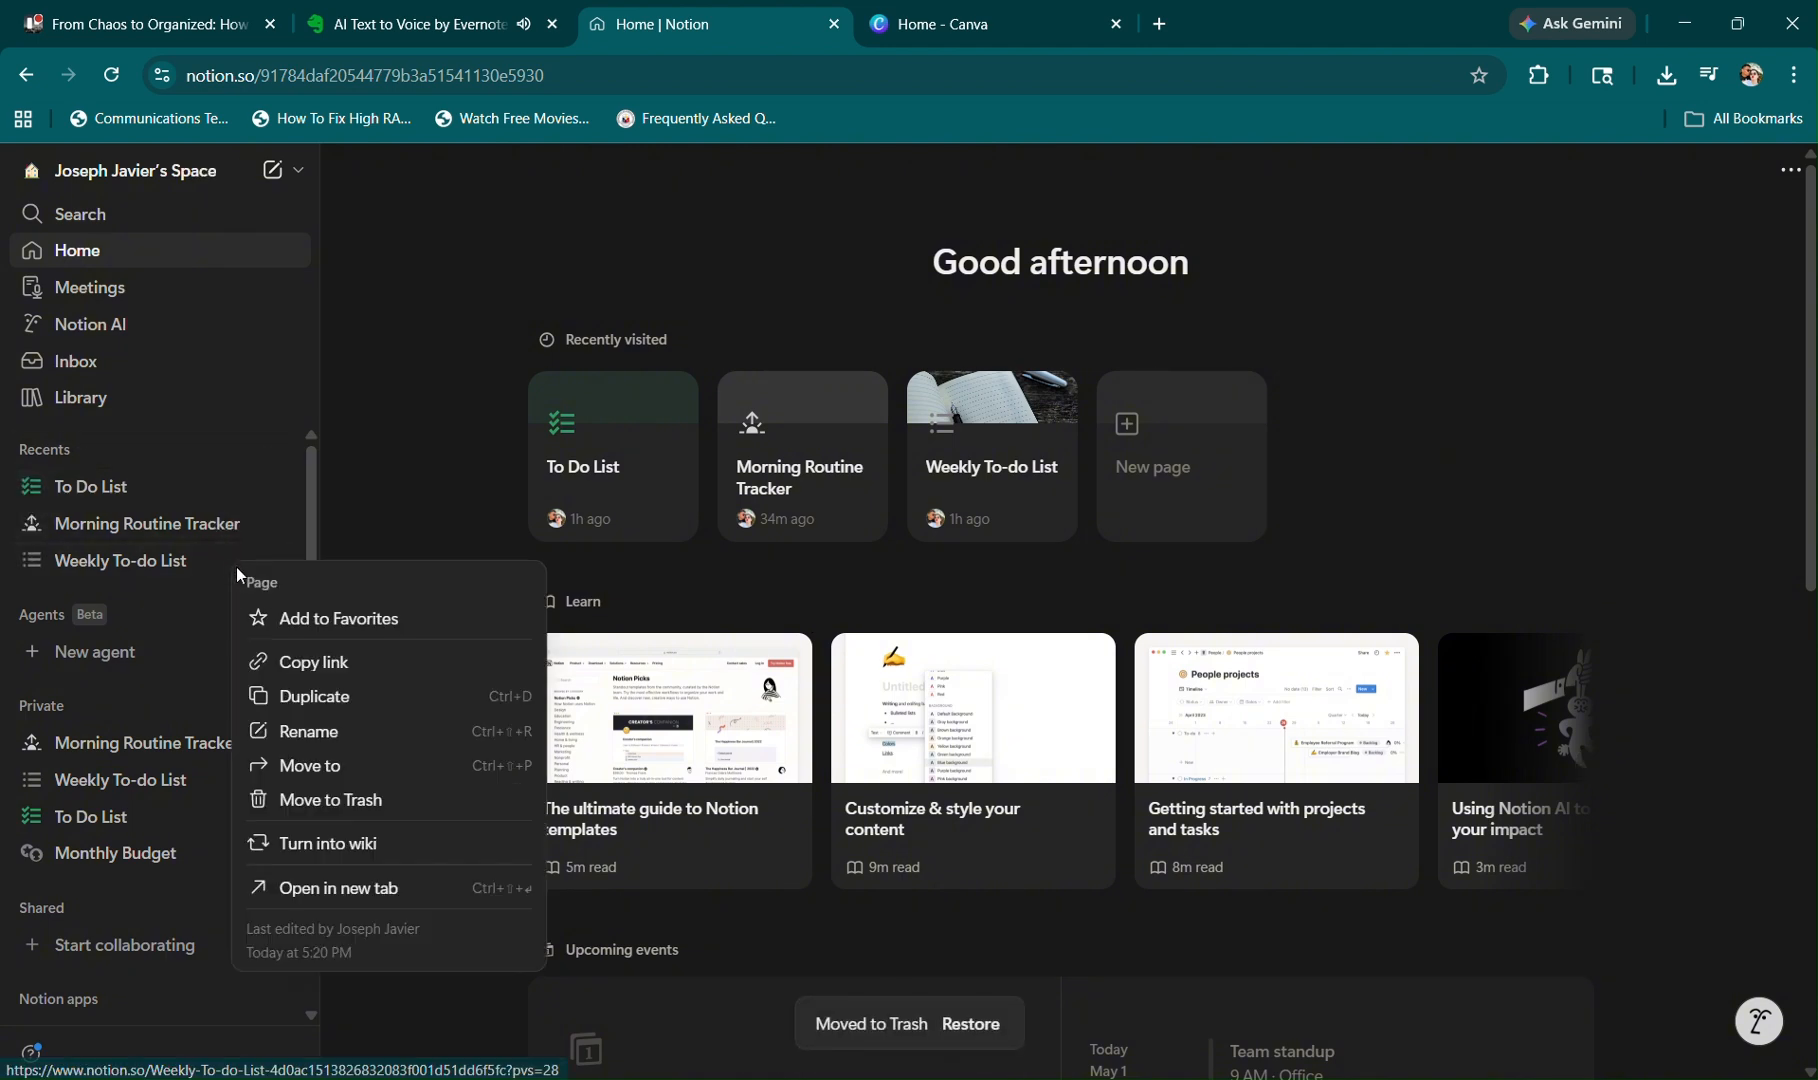
left_click(312, 806)
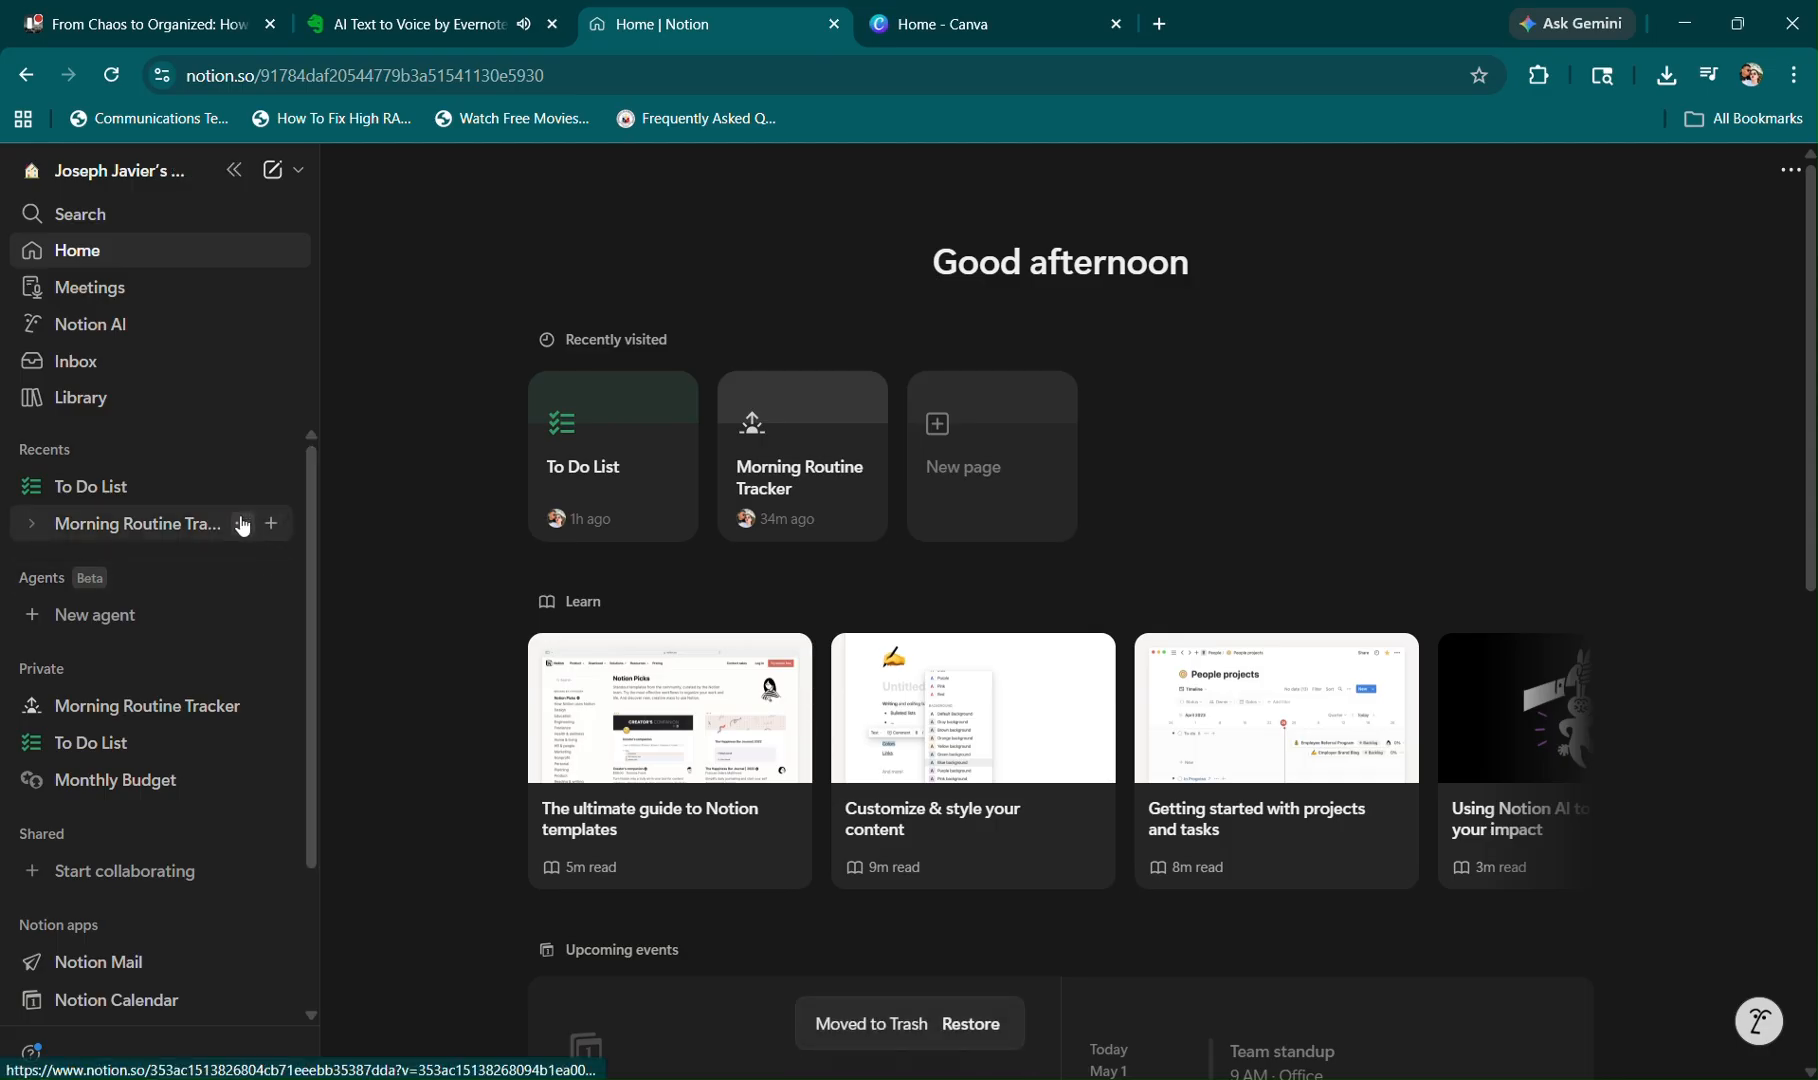
left_click(242, 526)
left_click(322, 760)
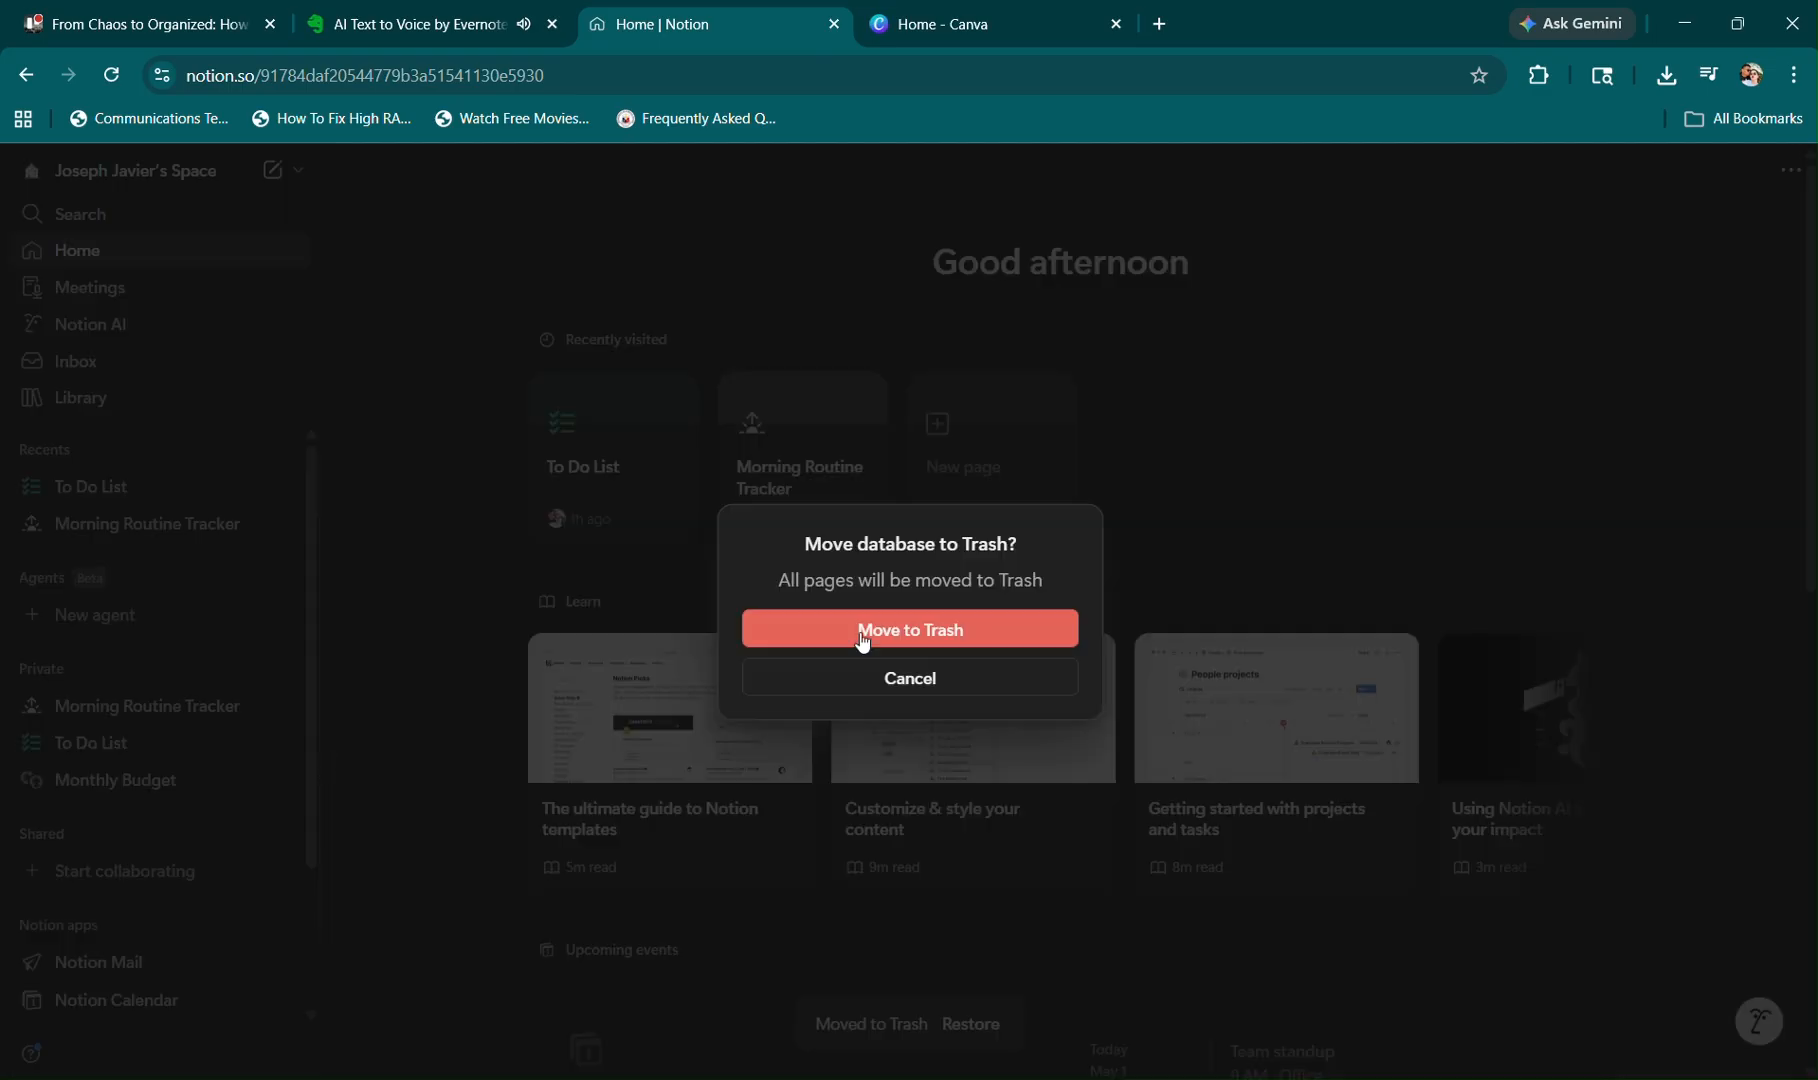
left_click(863, 636)
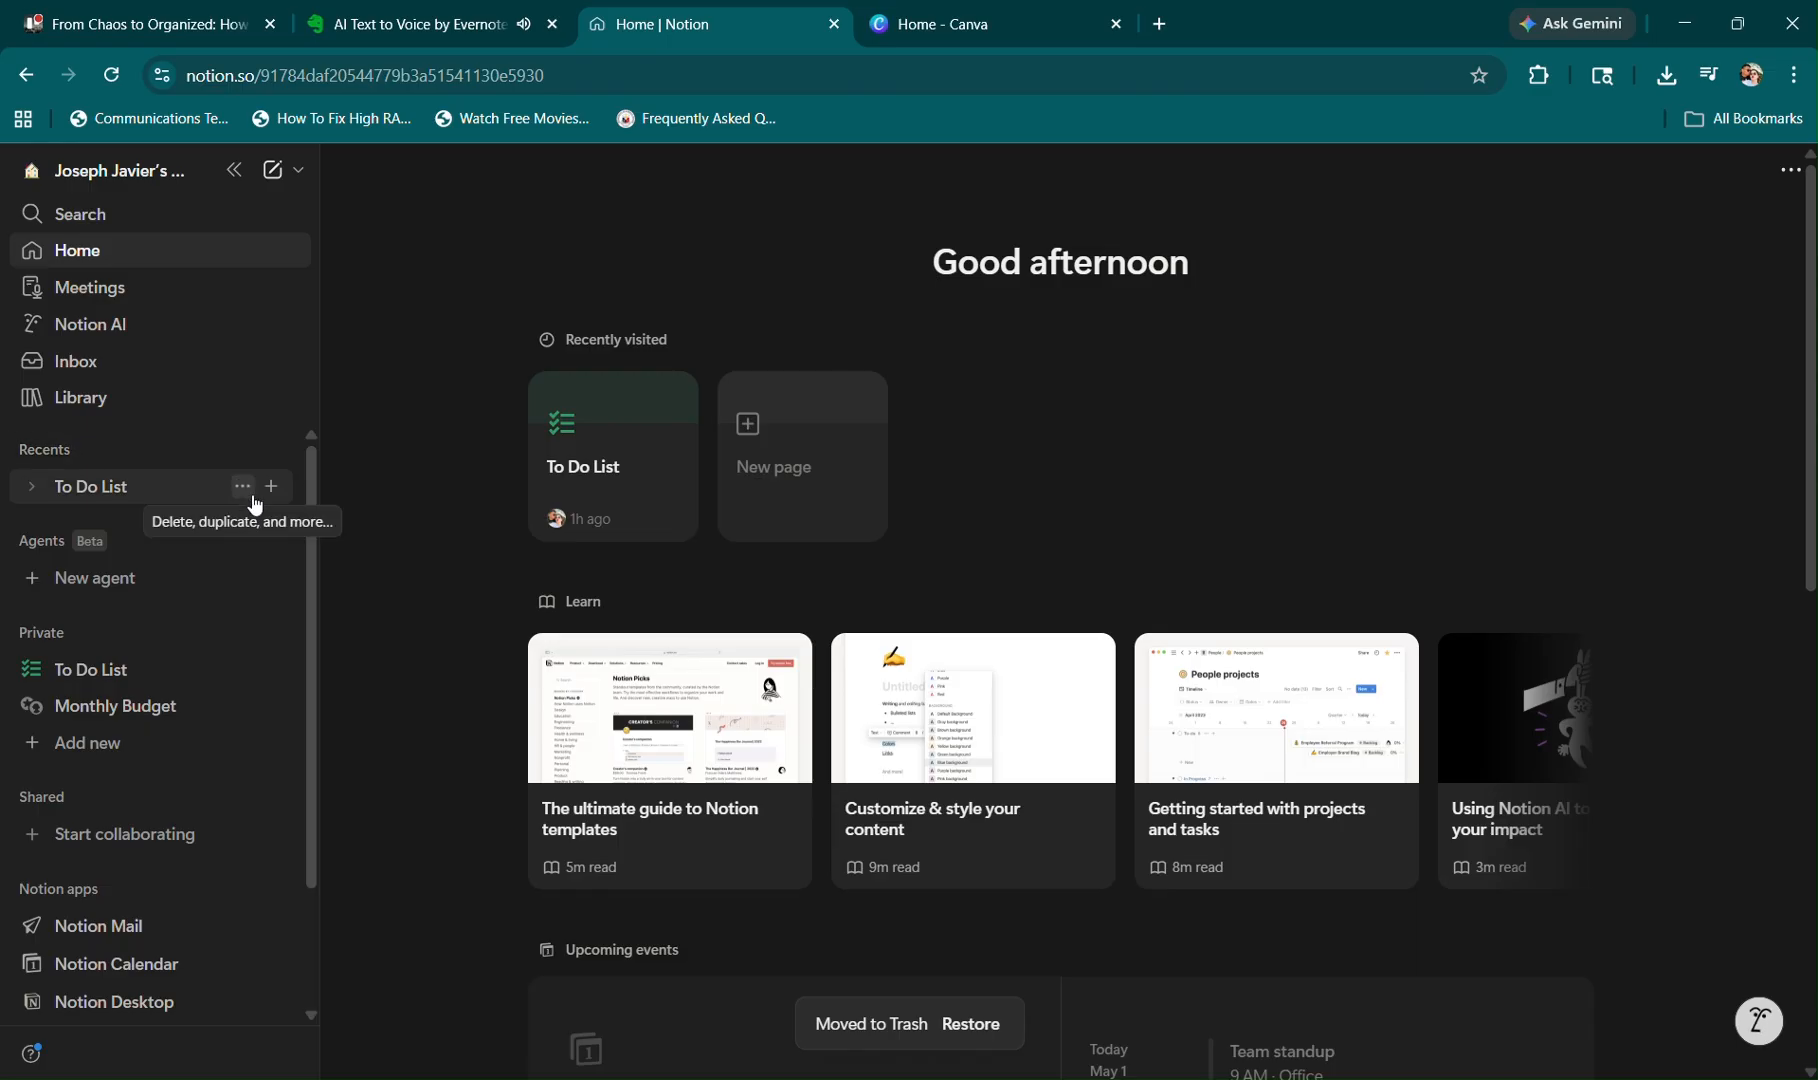
left_click(252, 498)
left_click(305, 699)
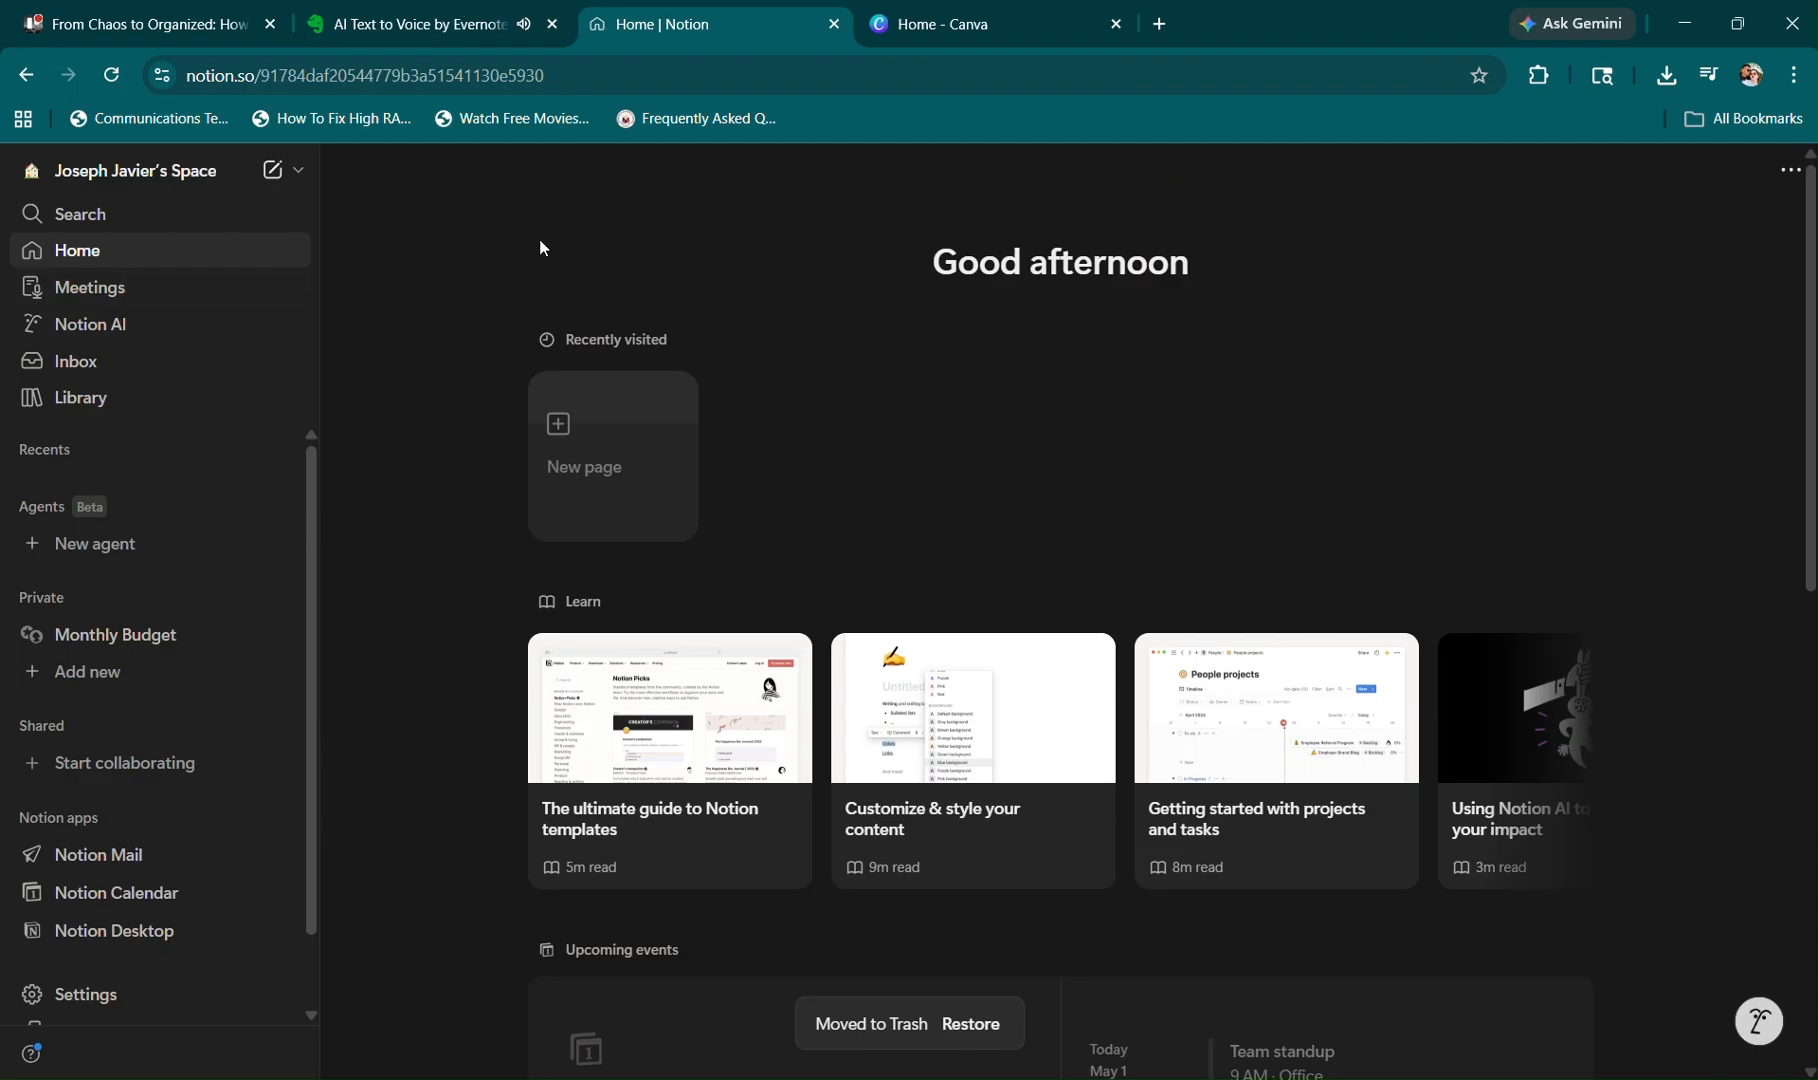
Create a new blank page from the Recently visited section of the Notion home.
left_click(557, 445)
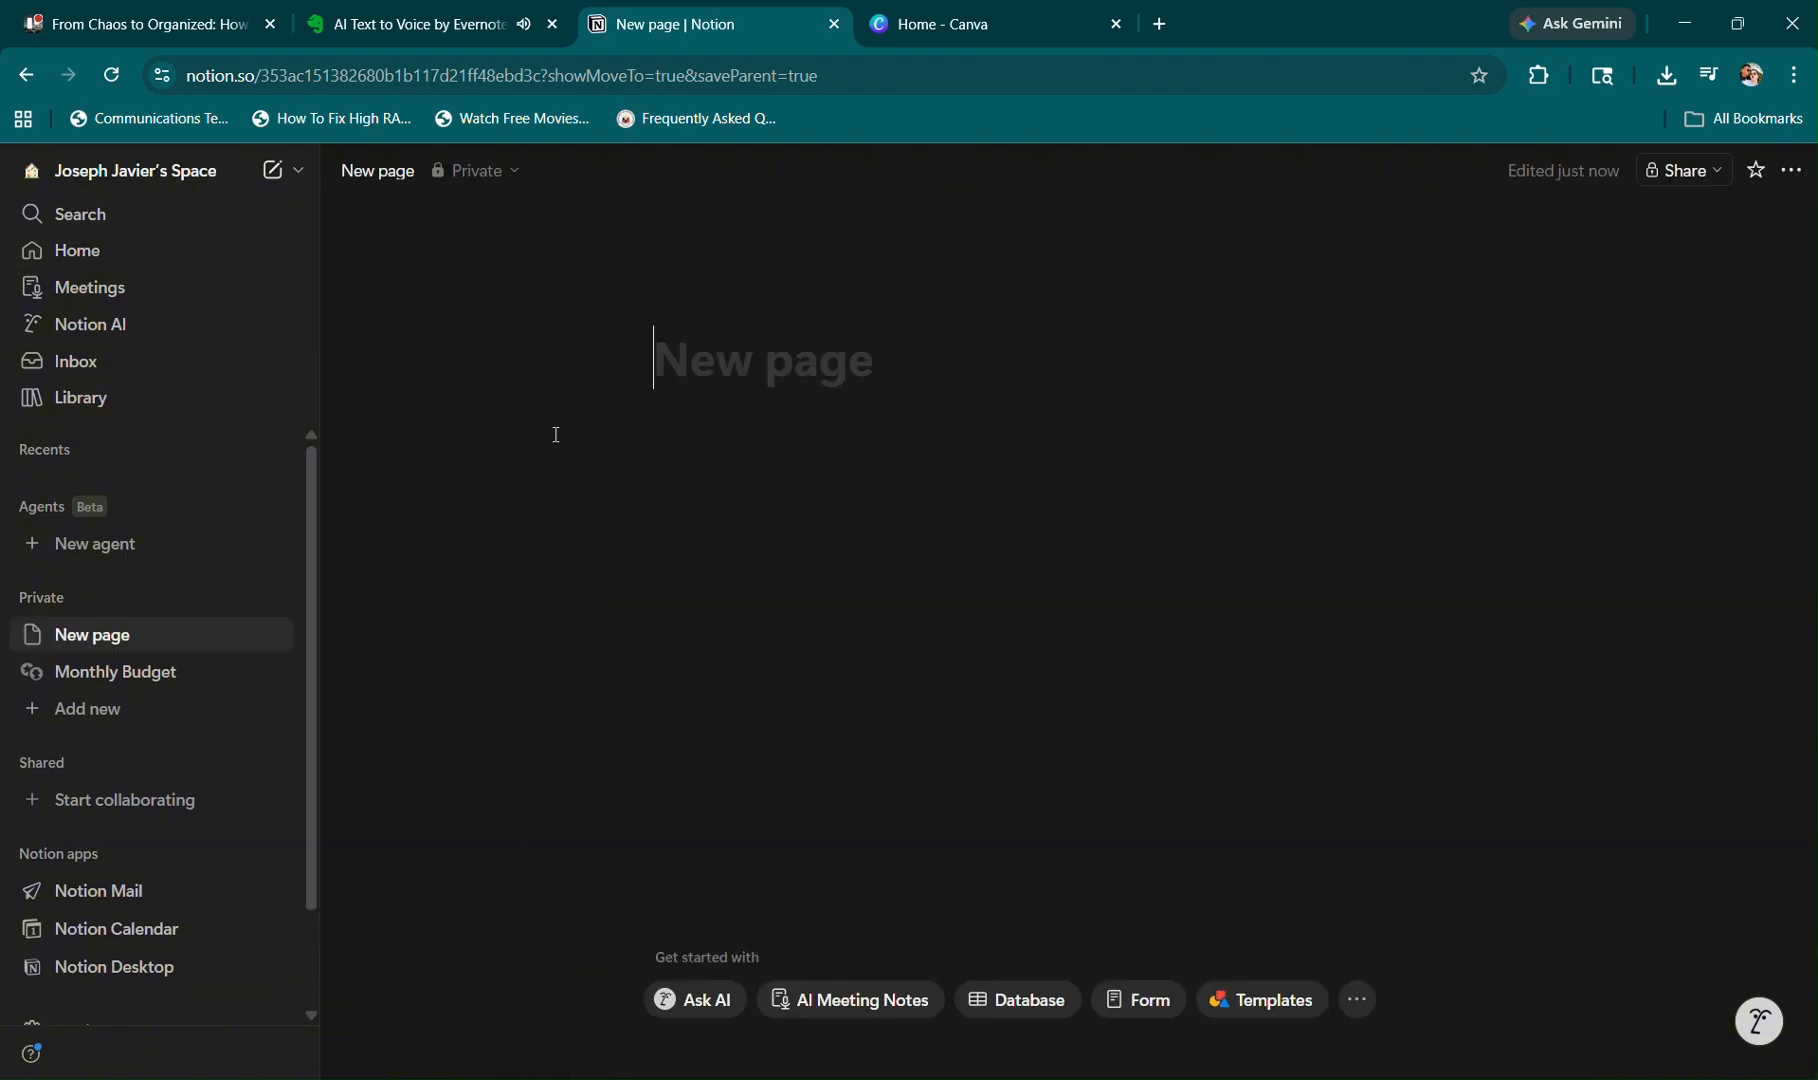
type("/")
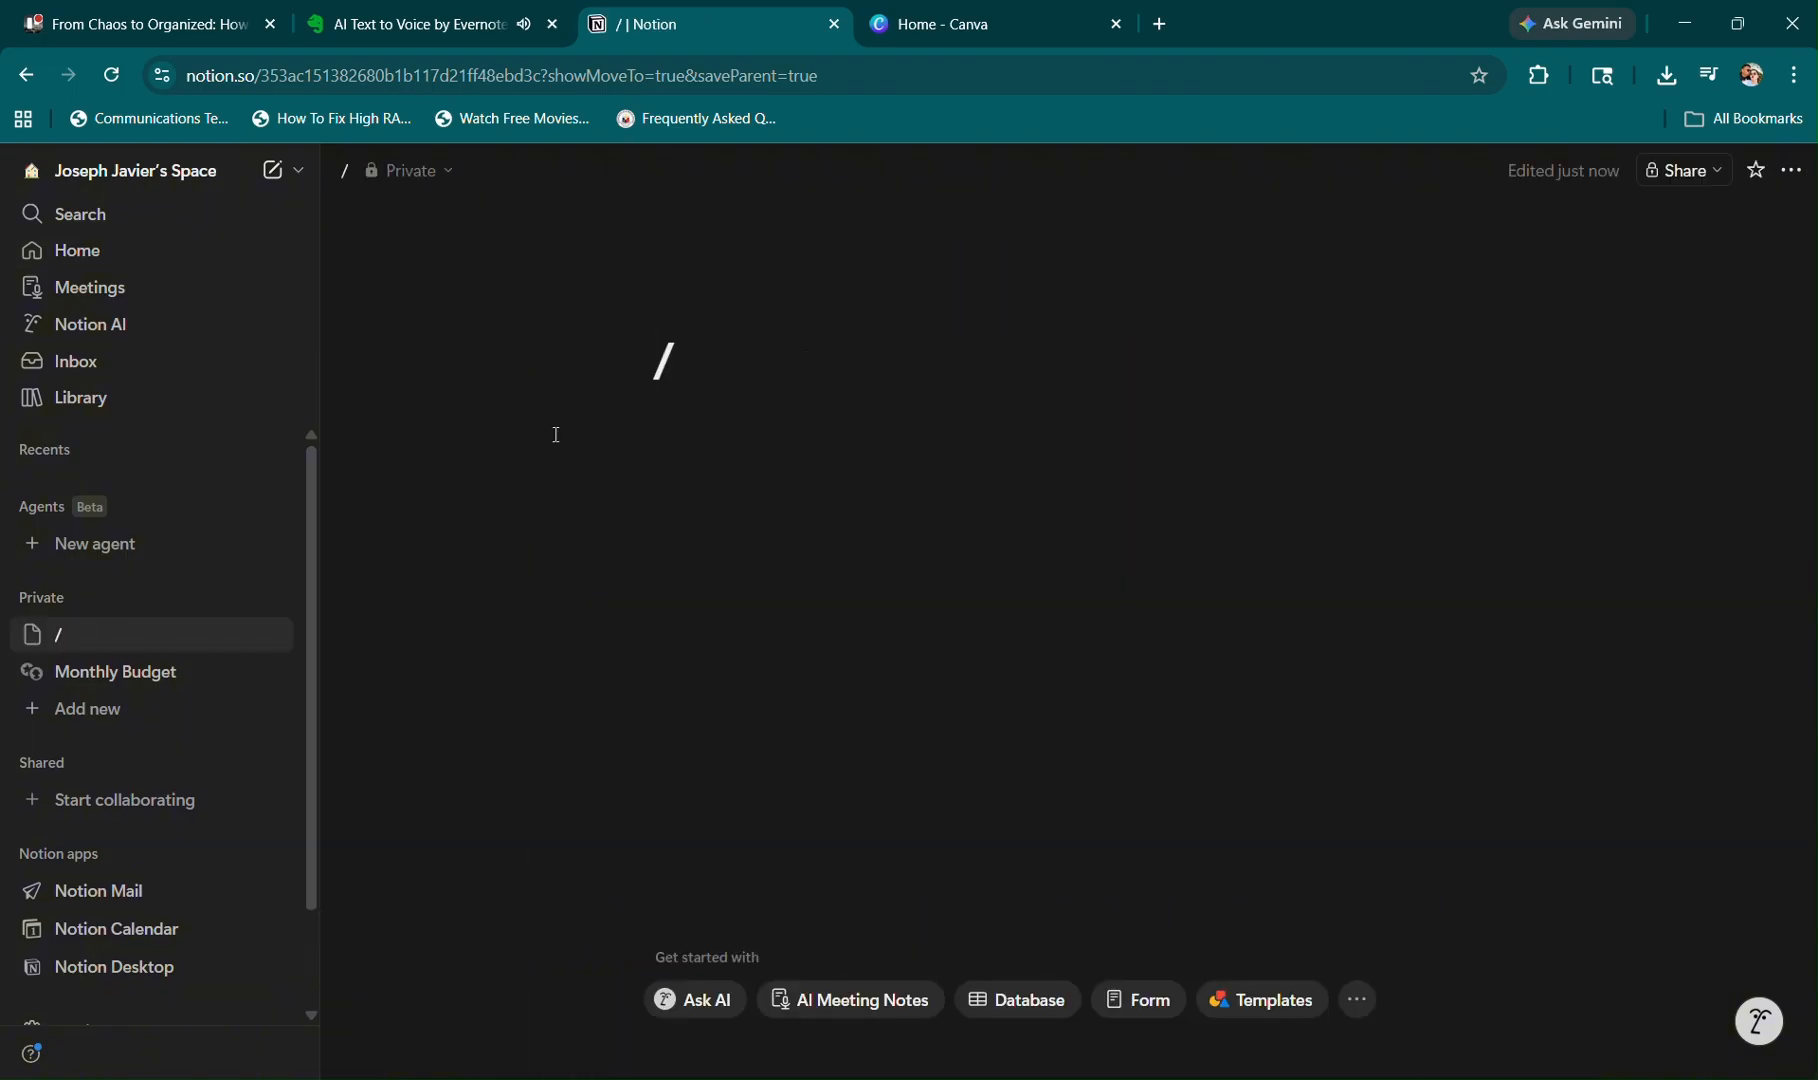
type("tab")
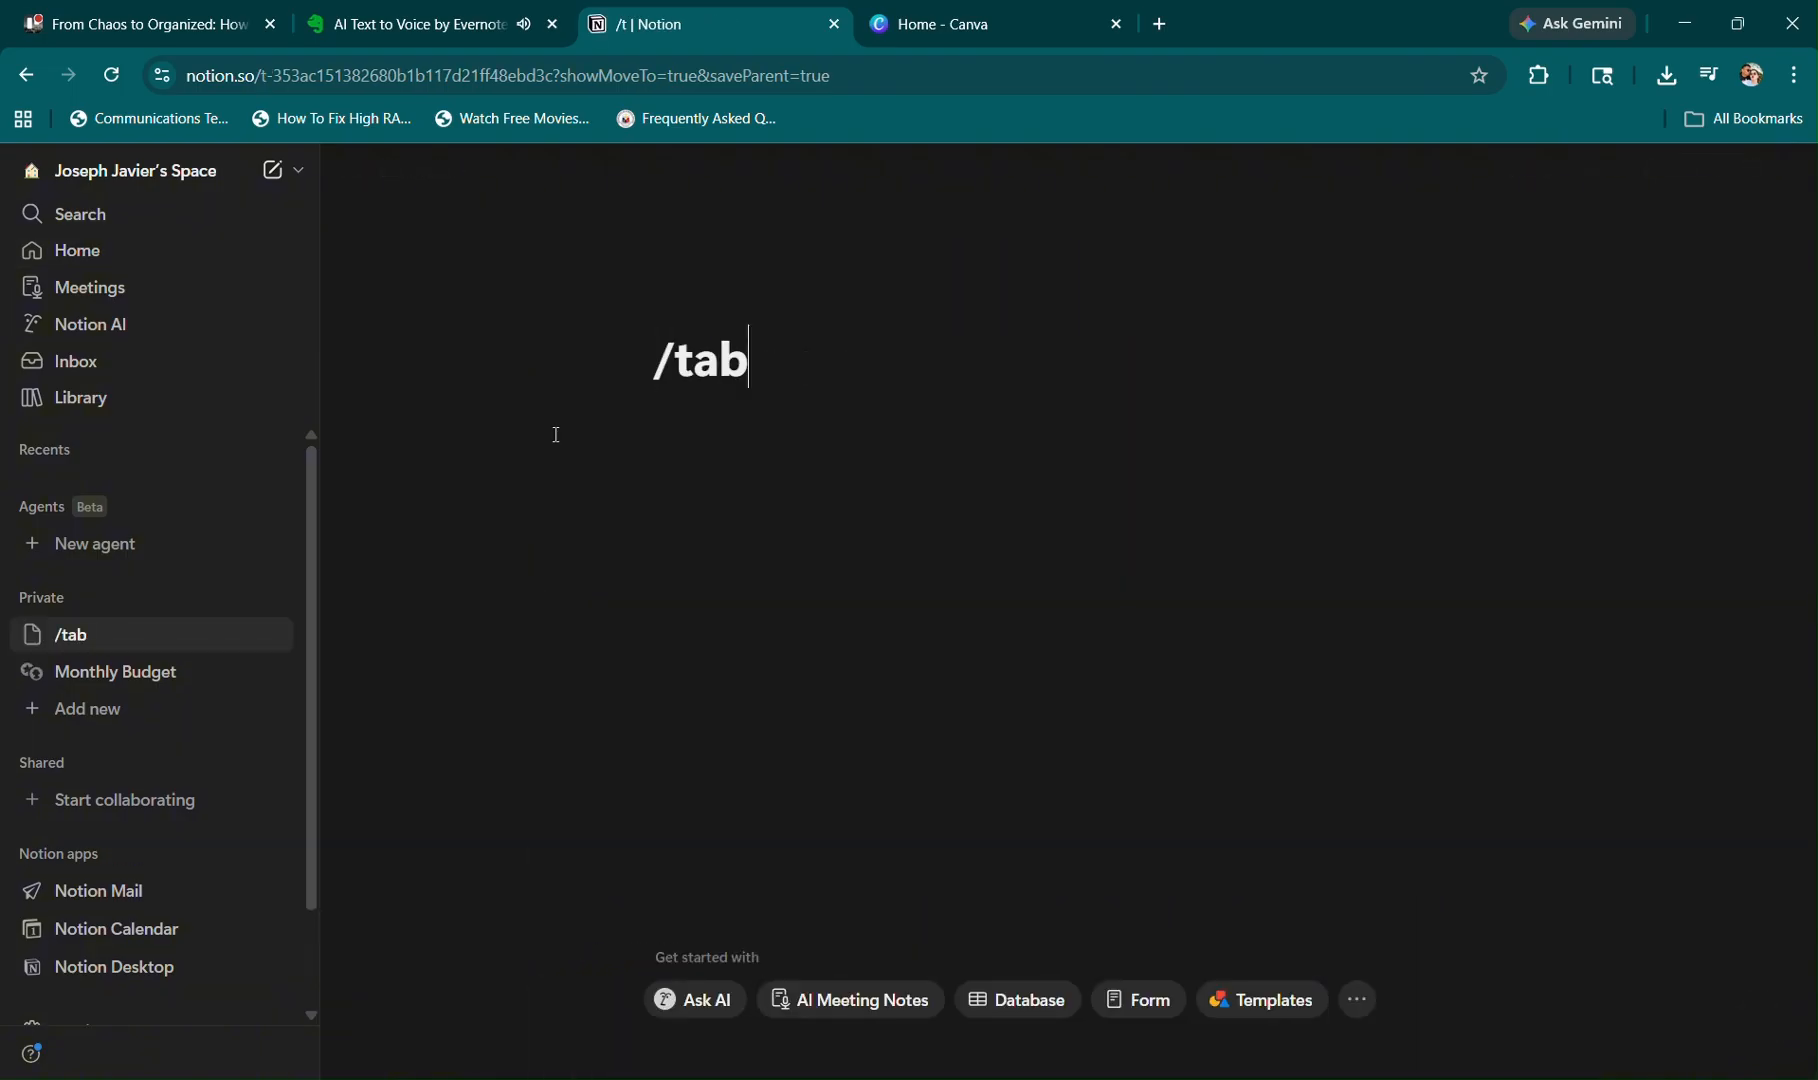
type("le")
key("BackSpace")
key("BackSpace")
key("BackSpace")
key("BackSpace")
key("BackSpace")
key("BackSpace")
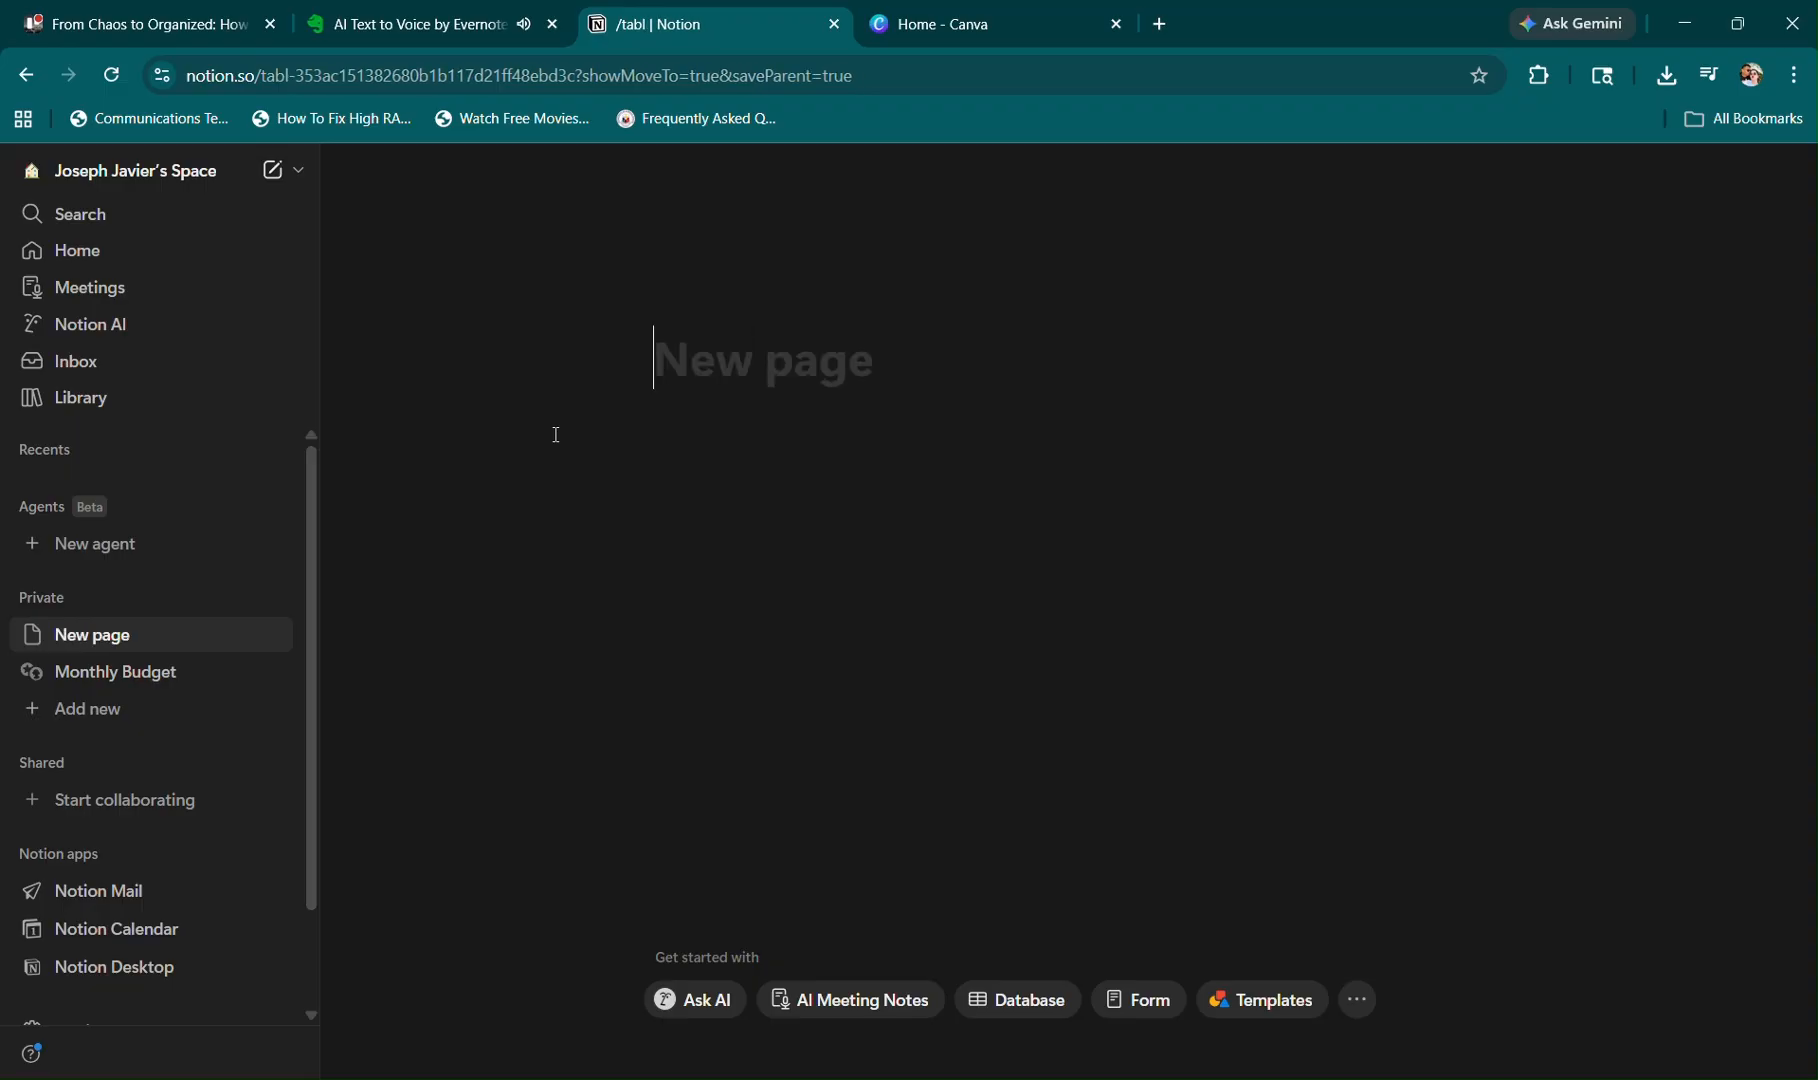
Insert a simple table in the body of the new page using the /table command.
left_click(685, 501)
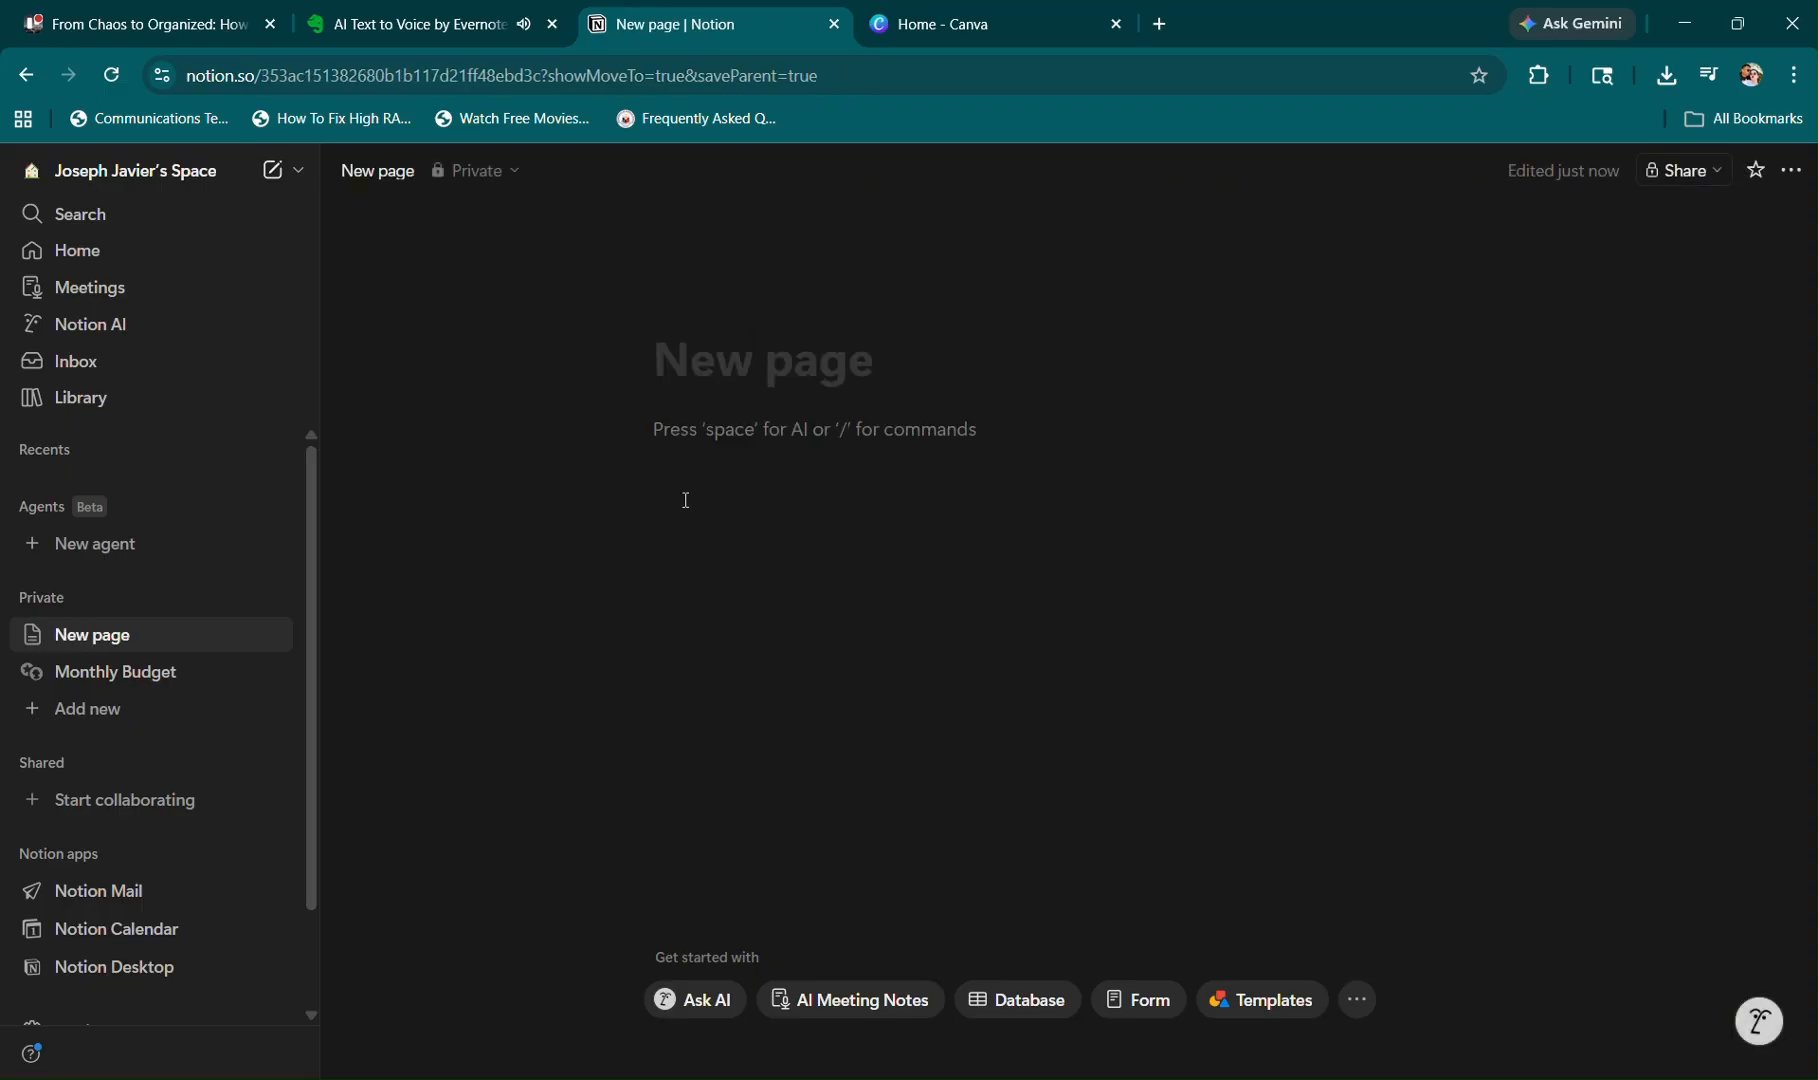
type("/tab")
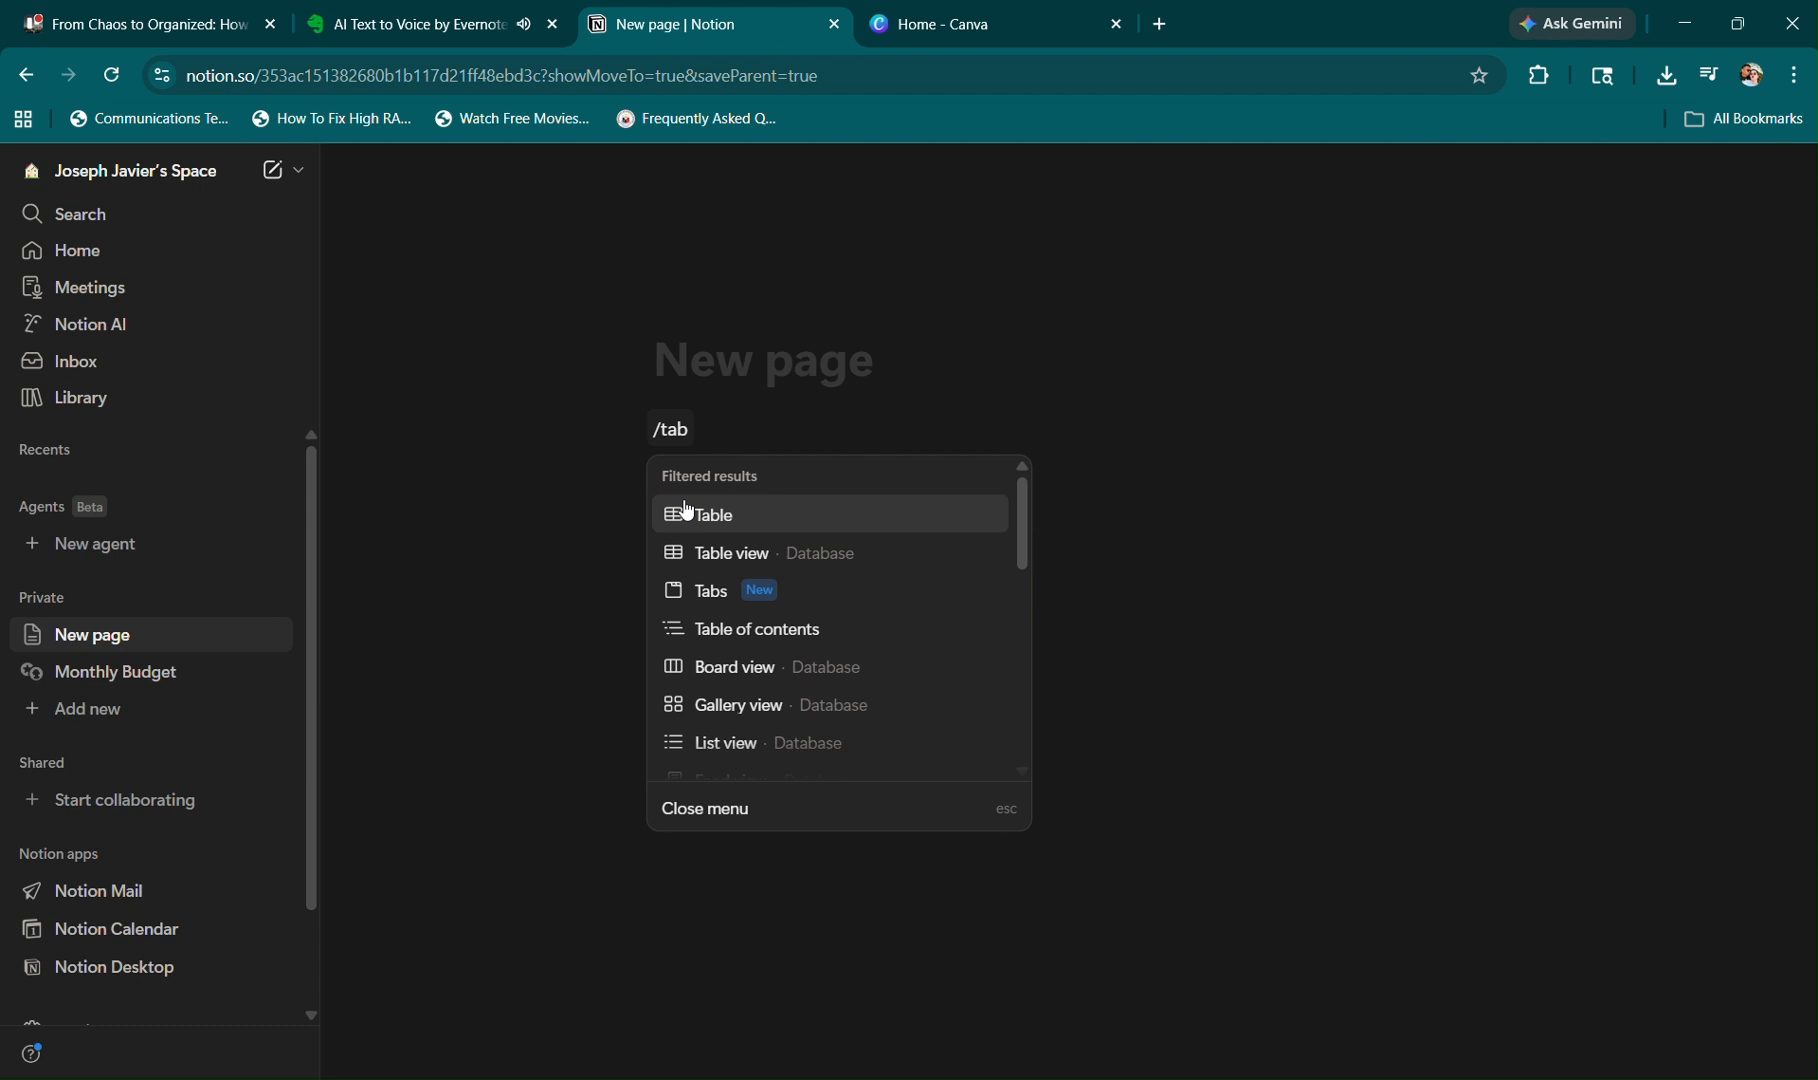
type("le")
key("Return")
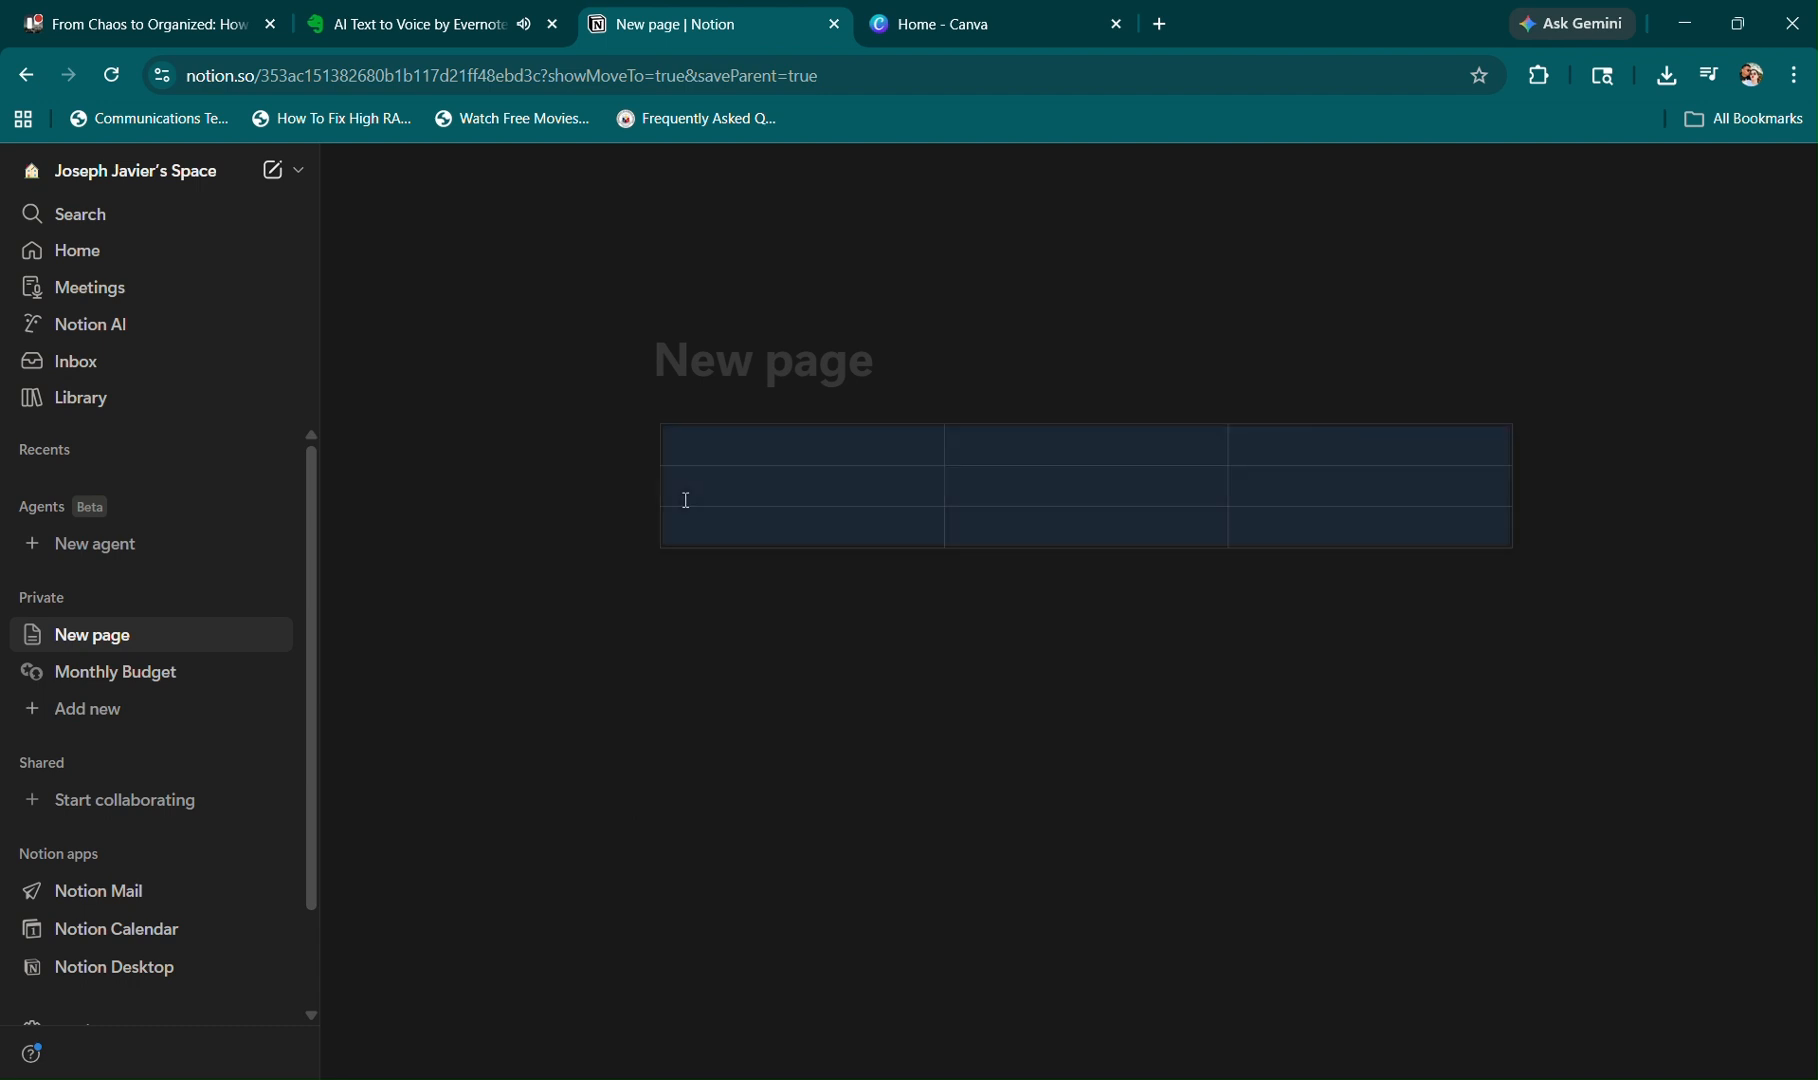
Enter "Project" in the first cell of the table's top row.
left_click(796, 447)
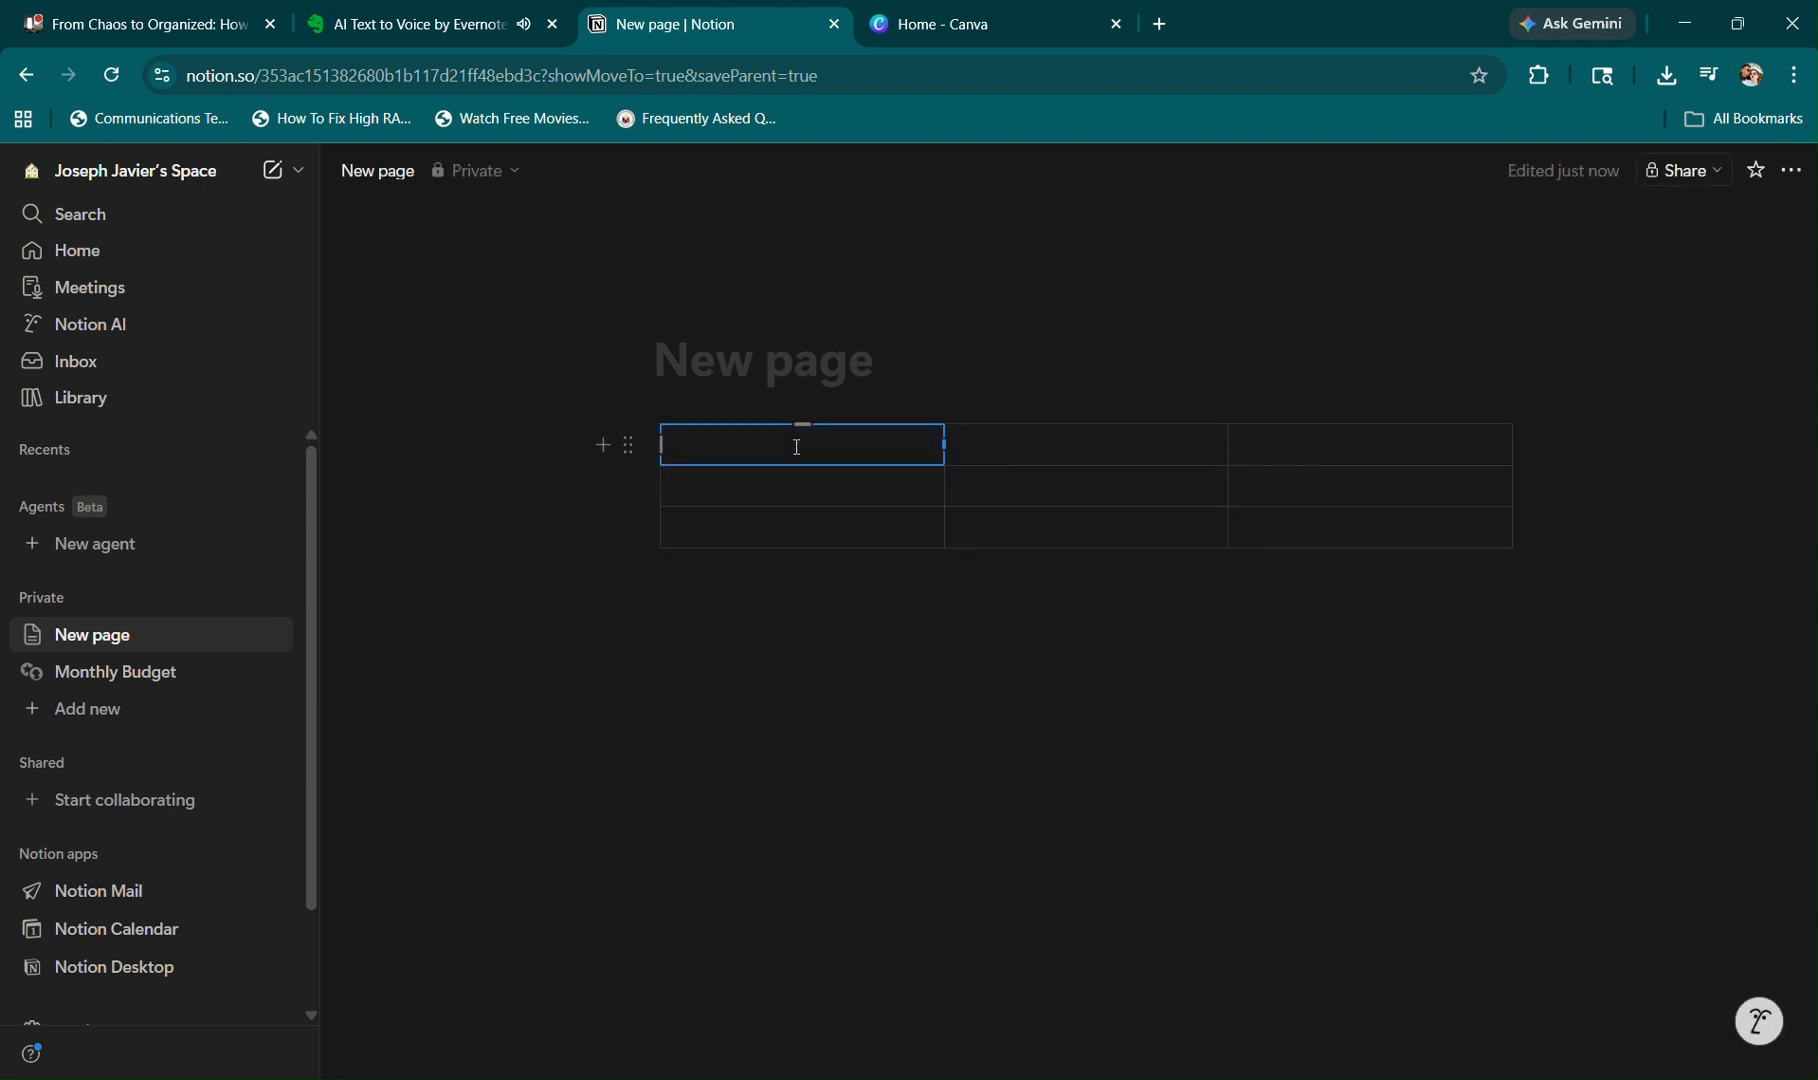
type("Projec")
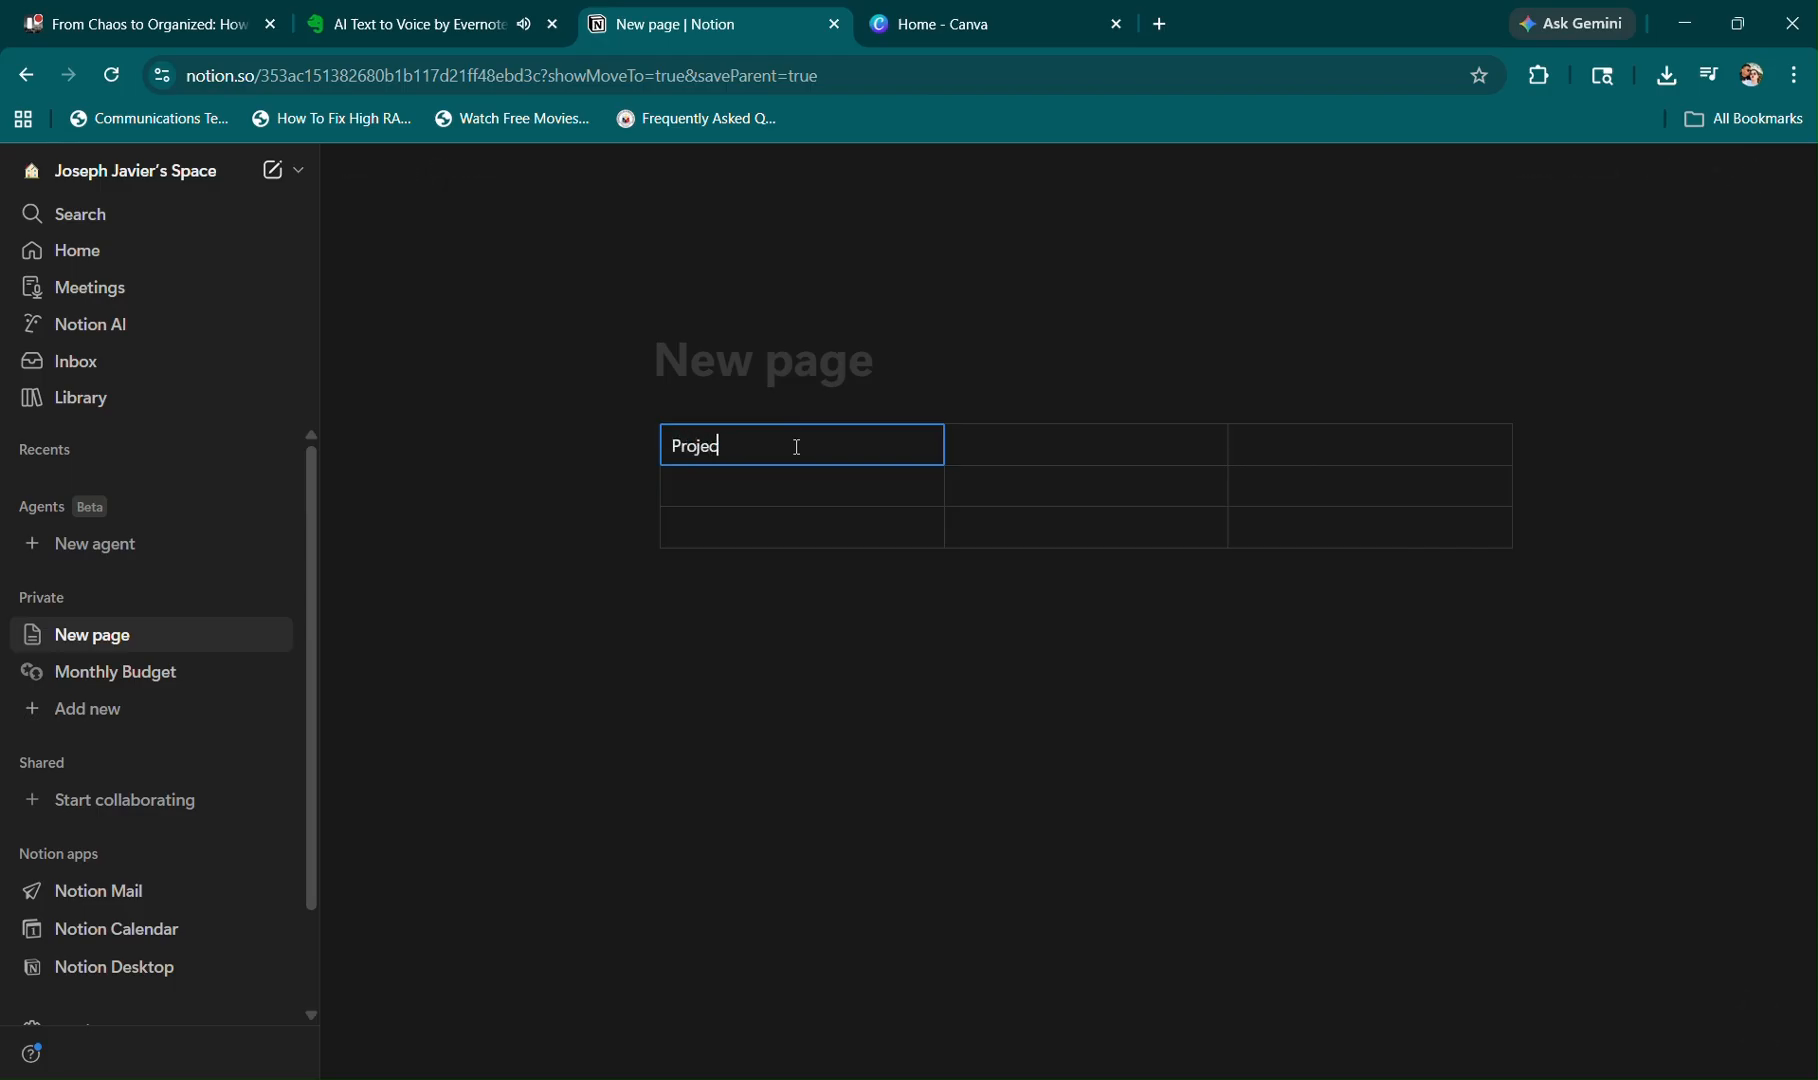
type("t")
key("Tab")
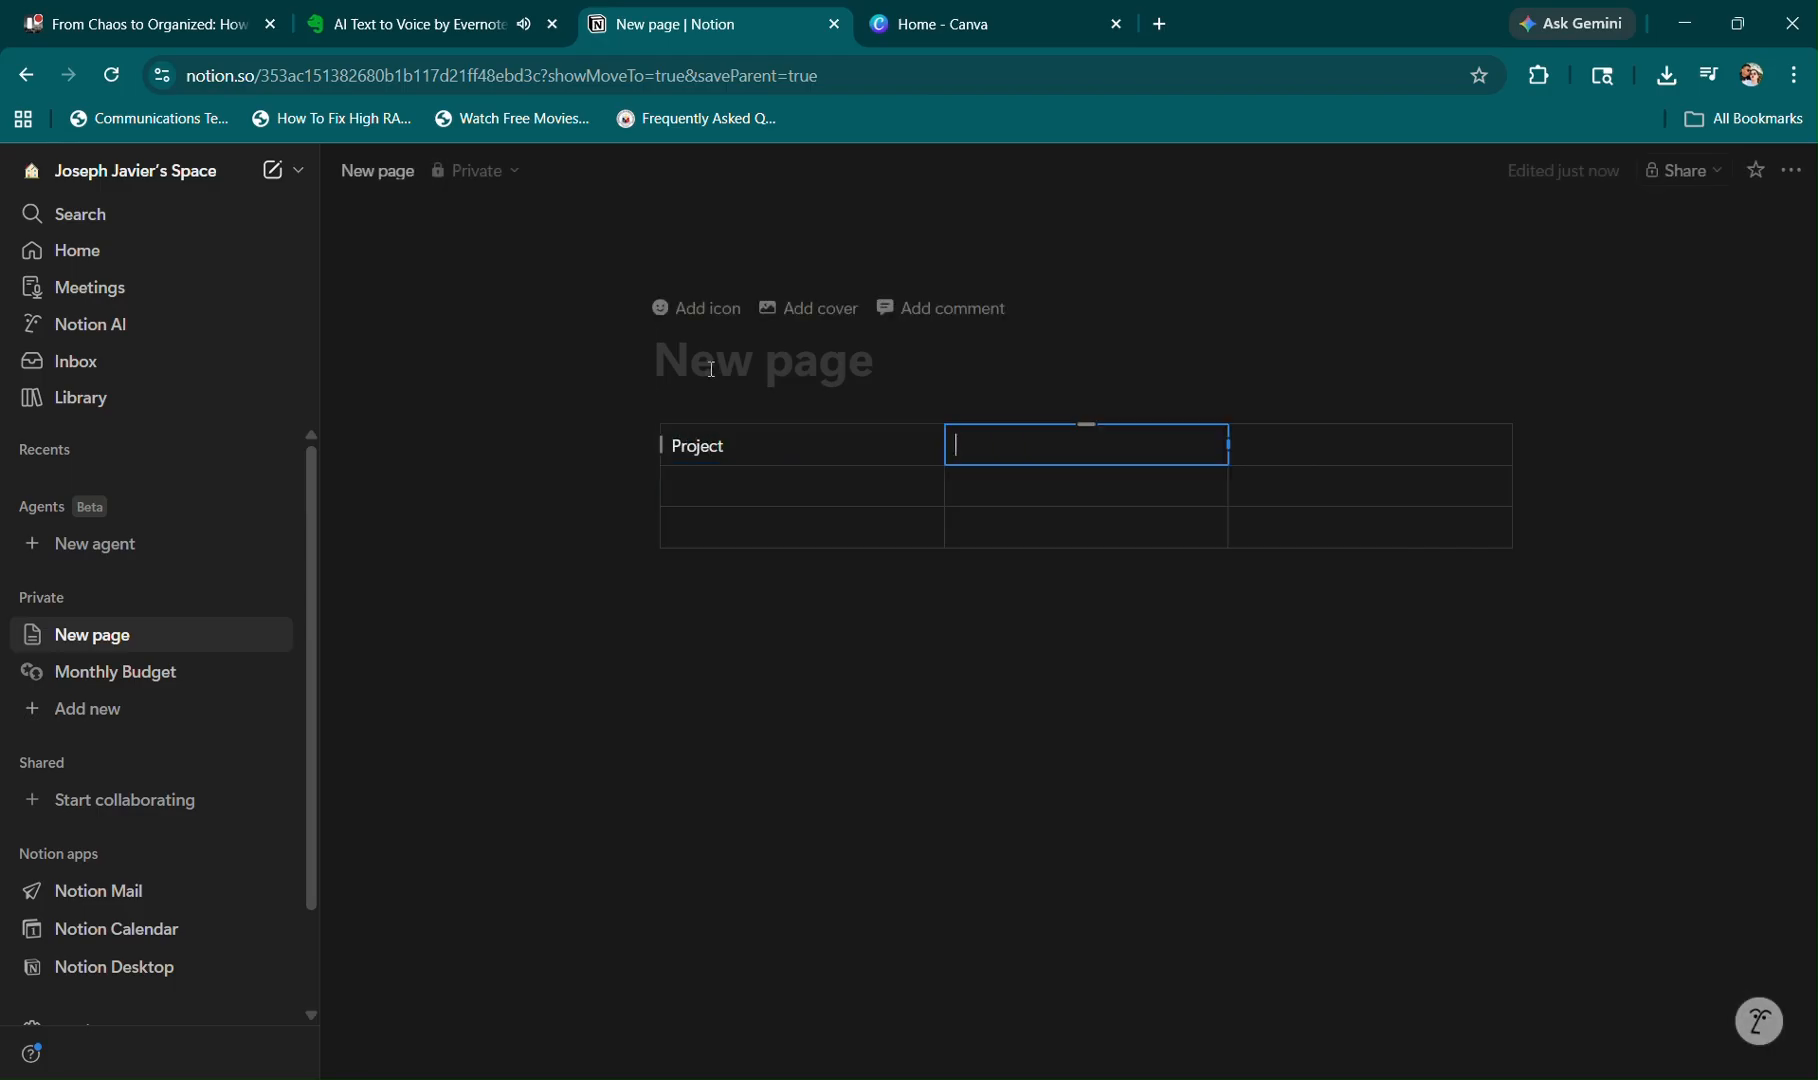
Title the page "Trial Notion".
left_click(660, 360)
type("Trai")
key("BackSpace")
key("BackSpace")
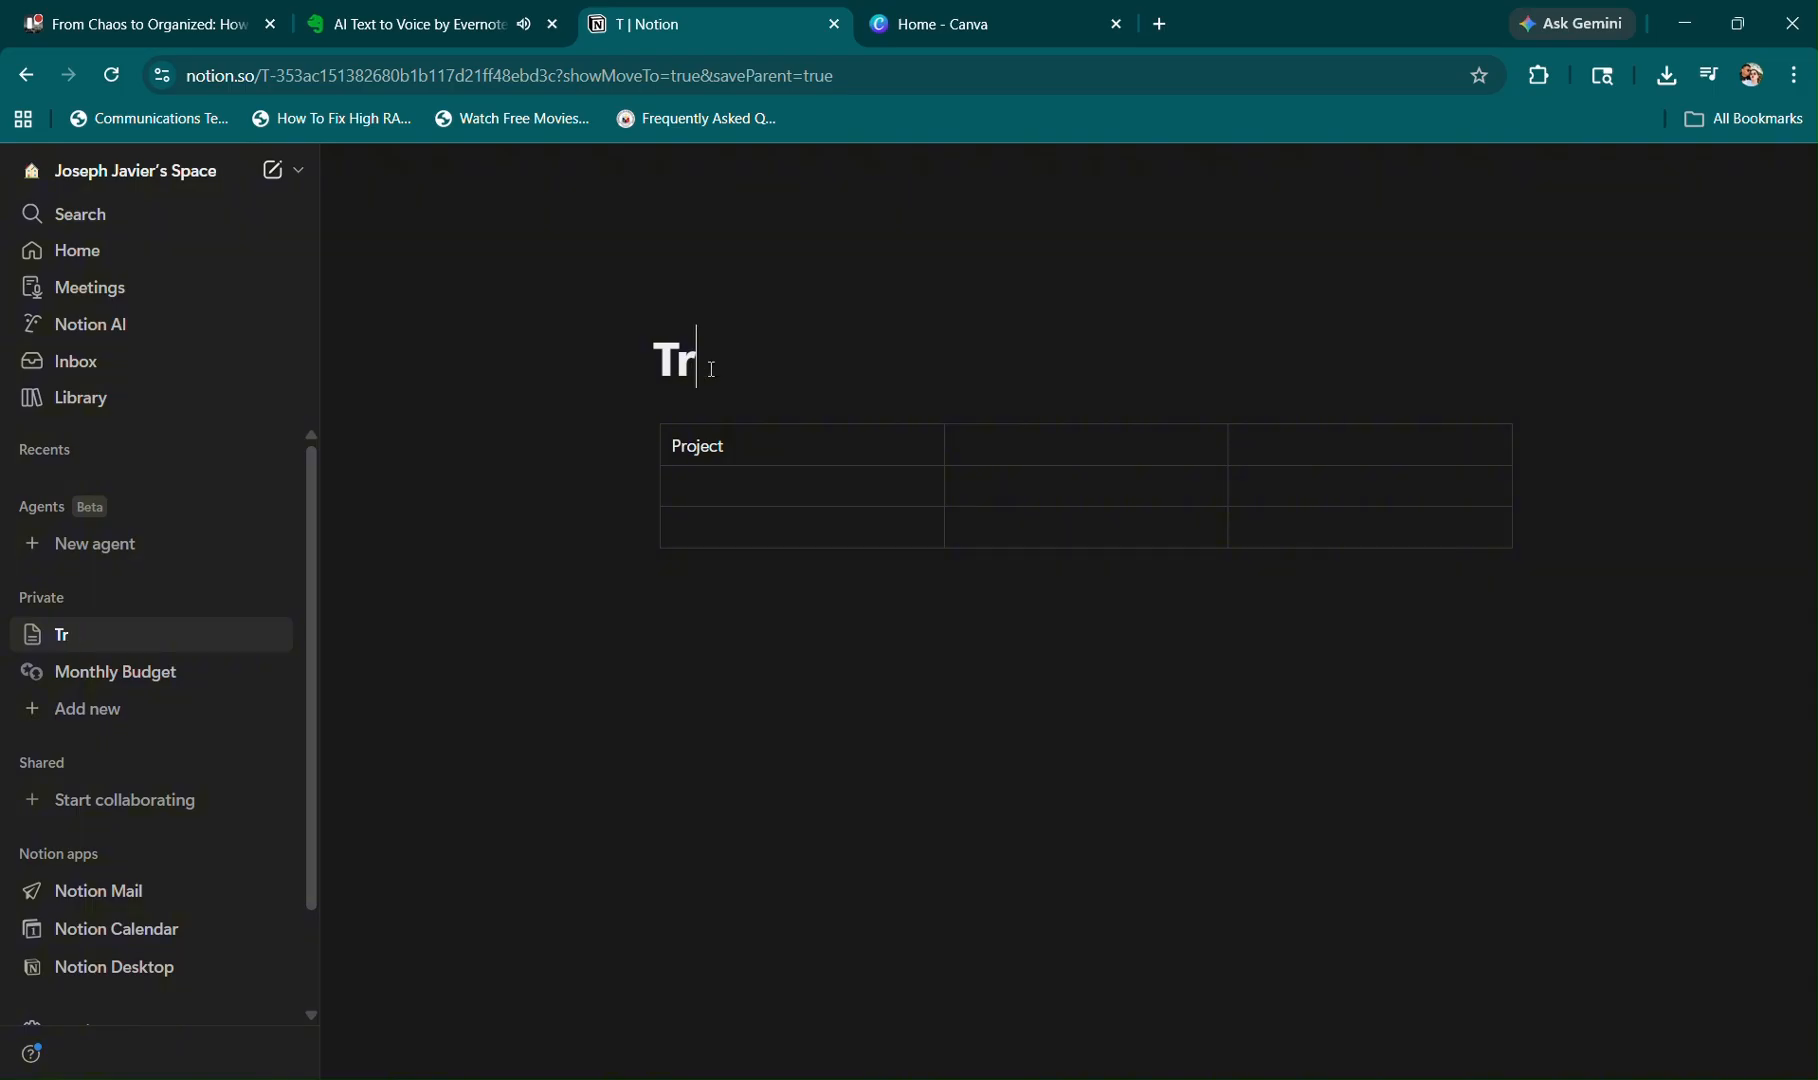
type("ial Notion")
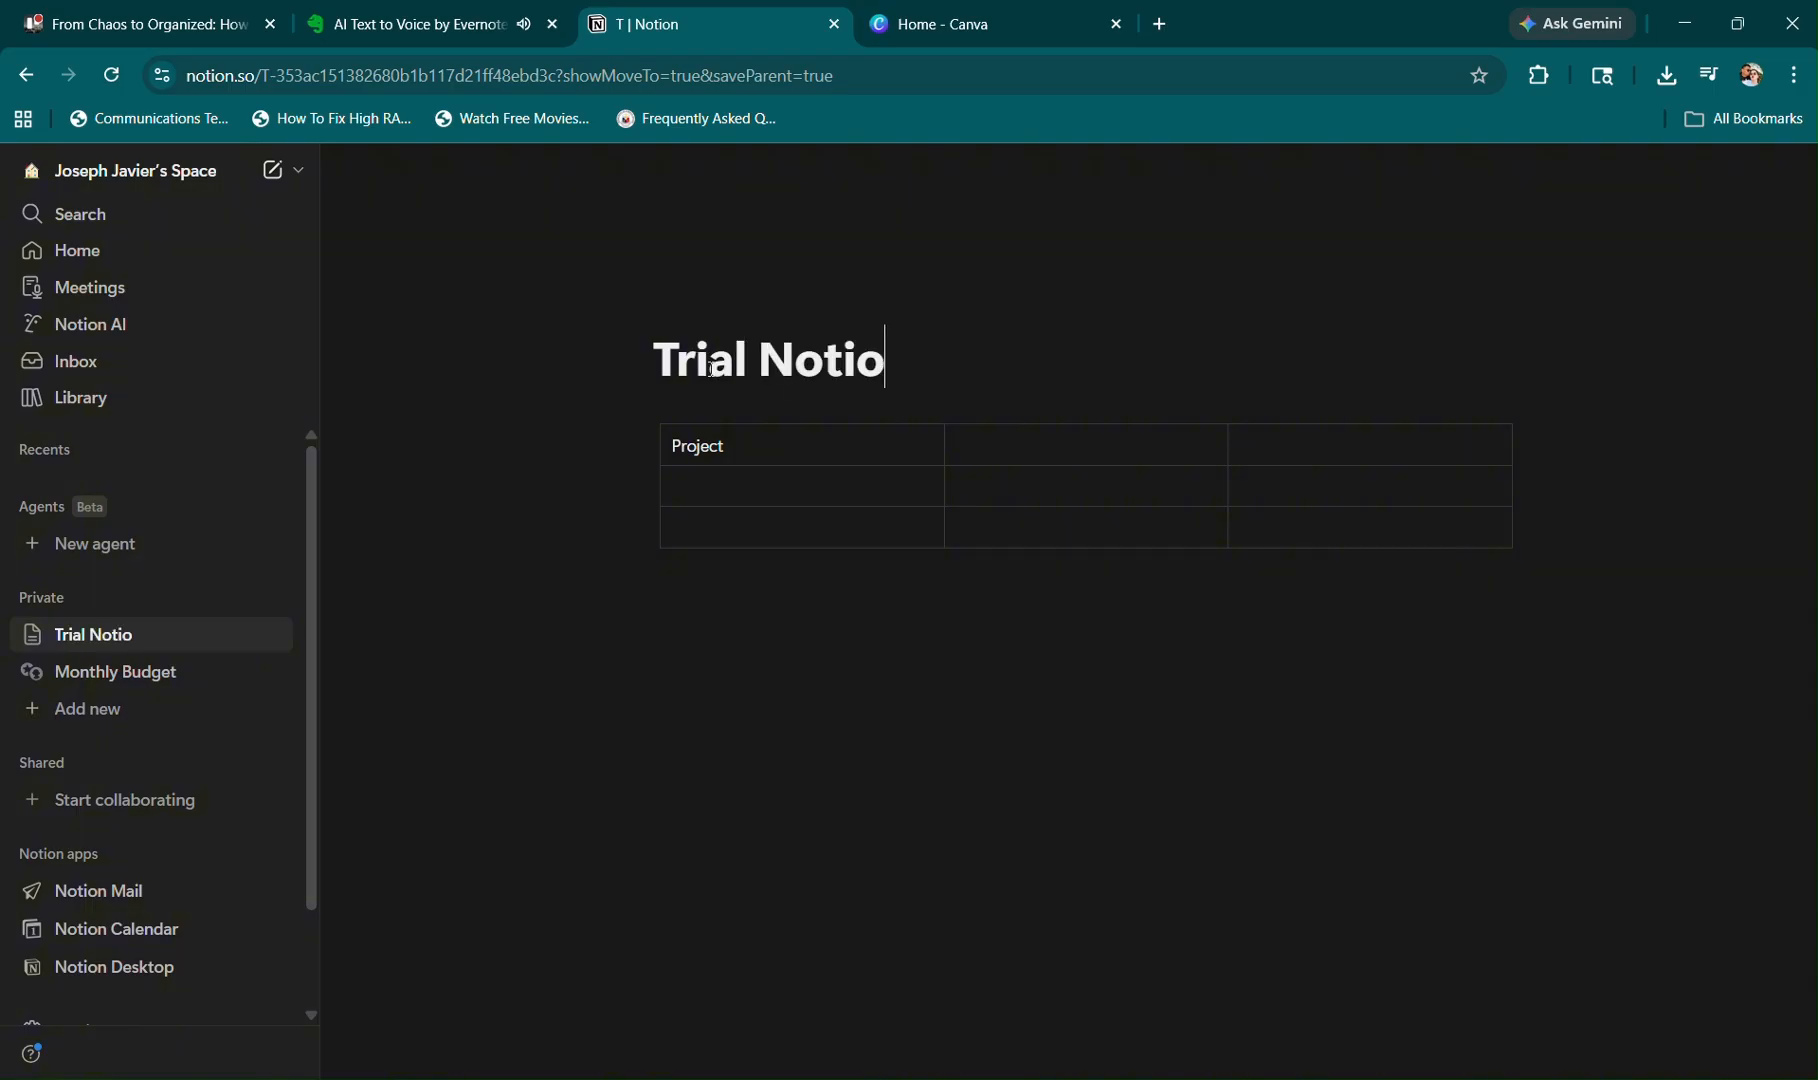
Enter "Status" as the second column heading, beside Project in the table's top row.
left_click(1049, 452)
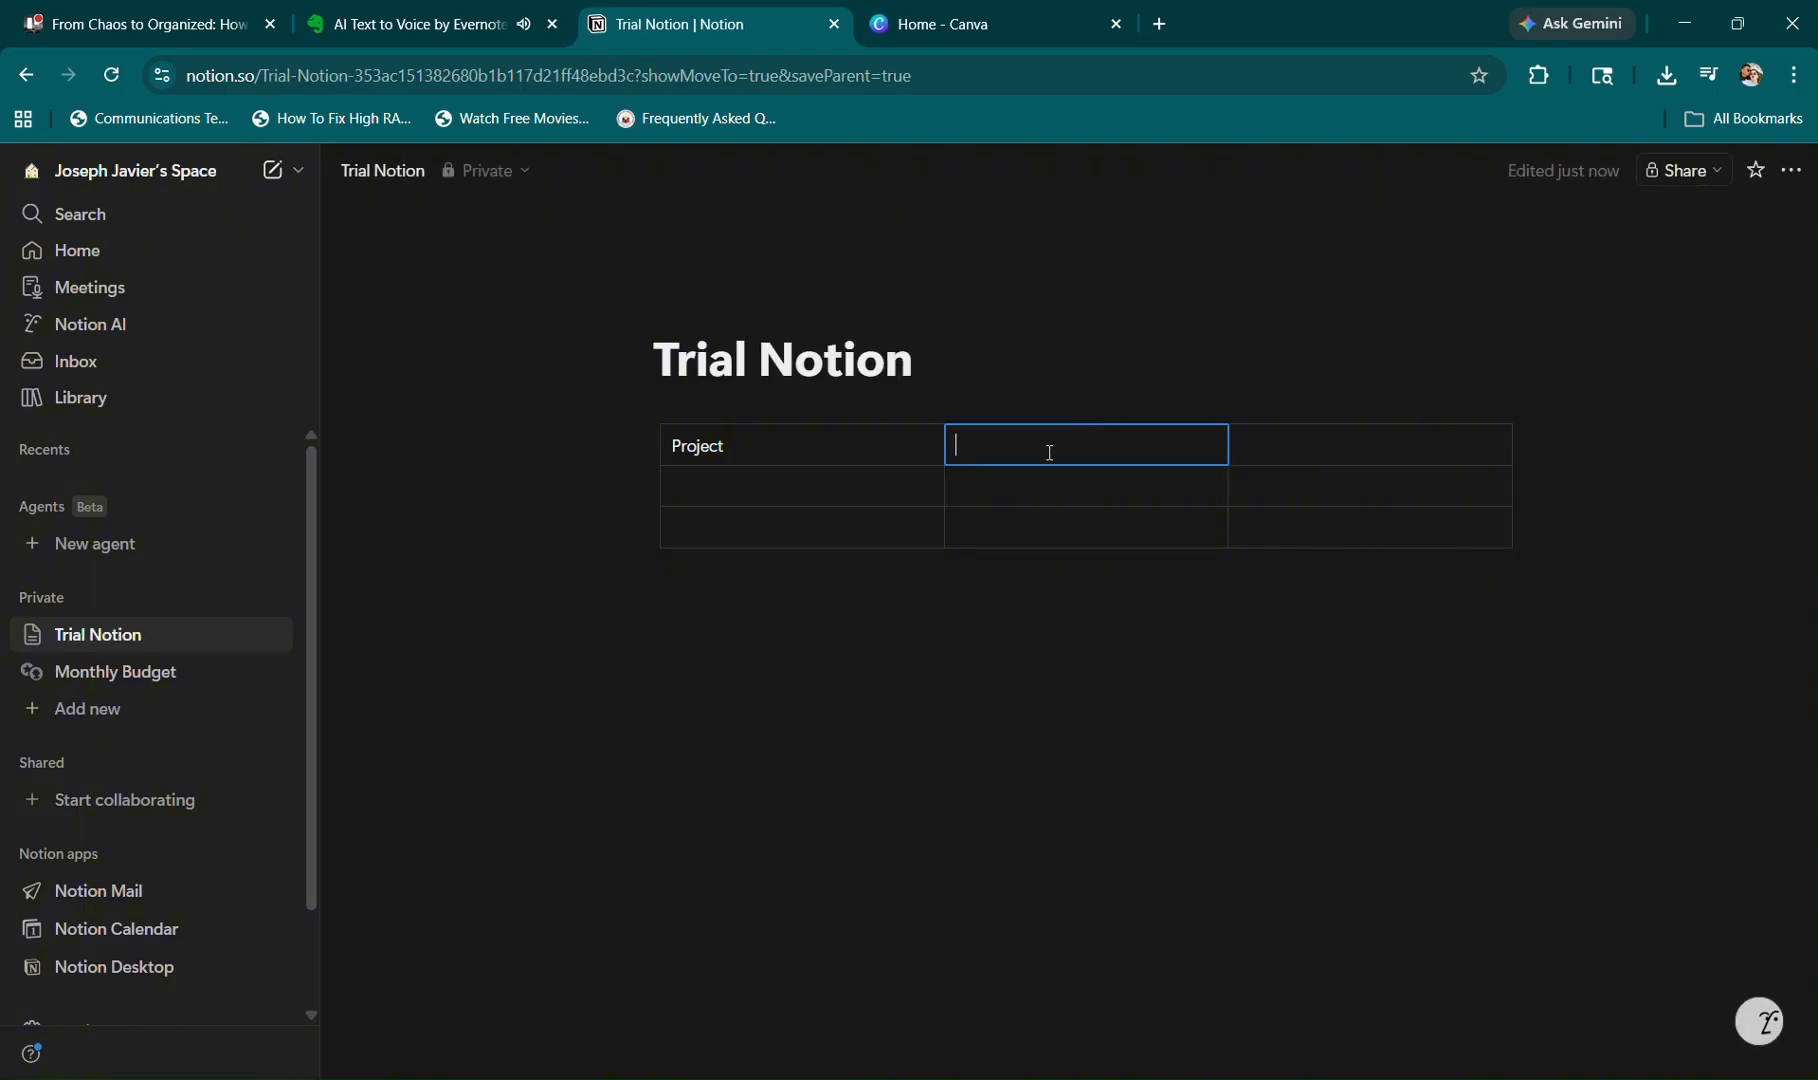
type("Status")
left_click(1023, 480)
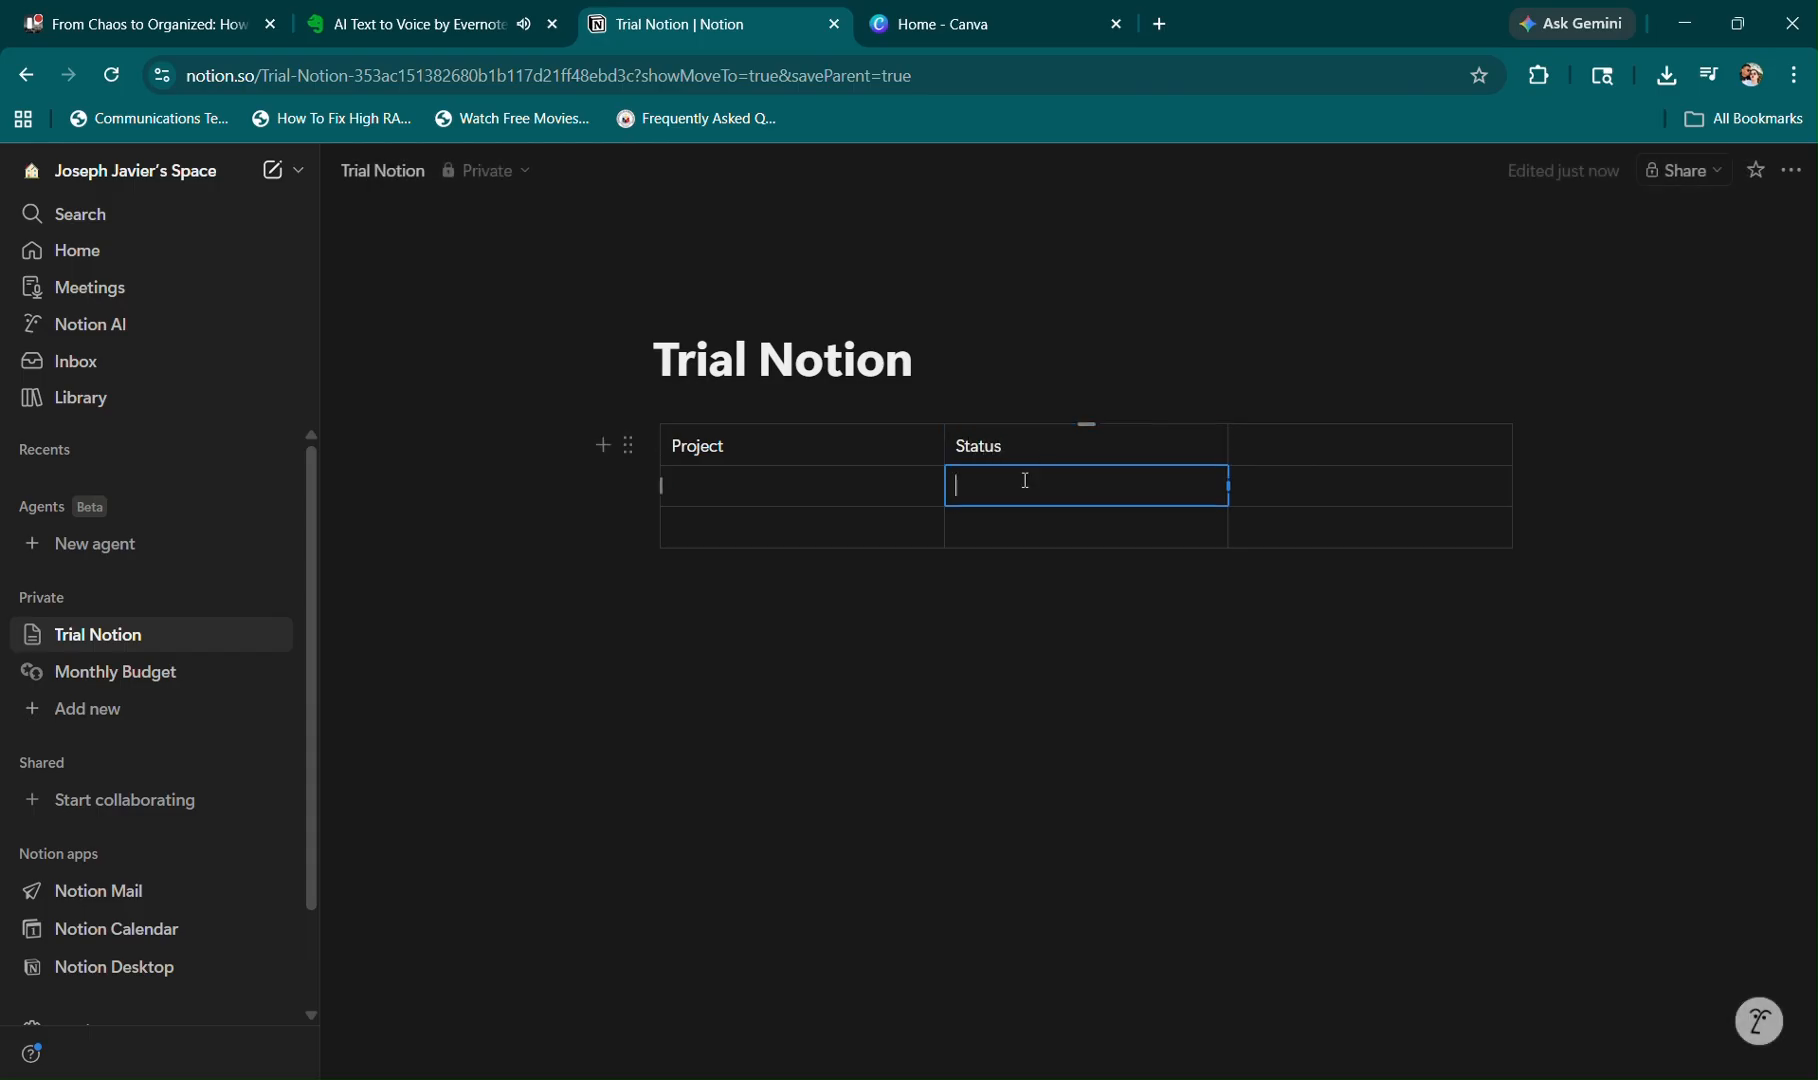
right_click(1023, 480)
left_click(1007, 487)
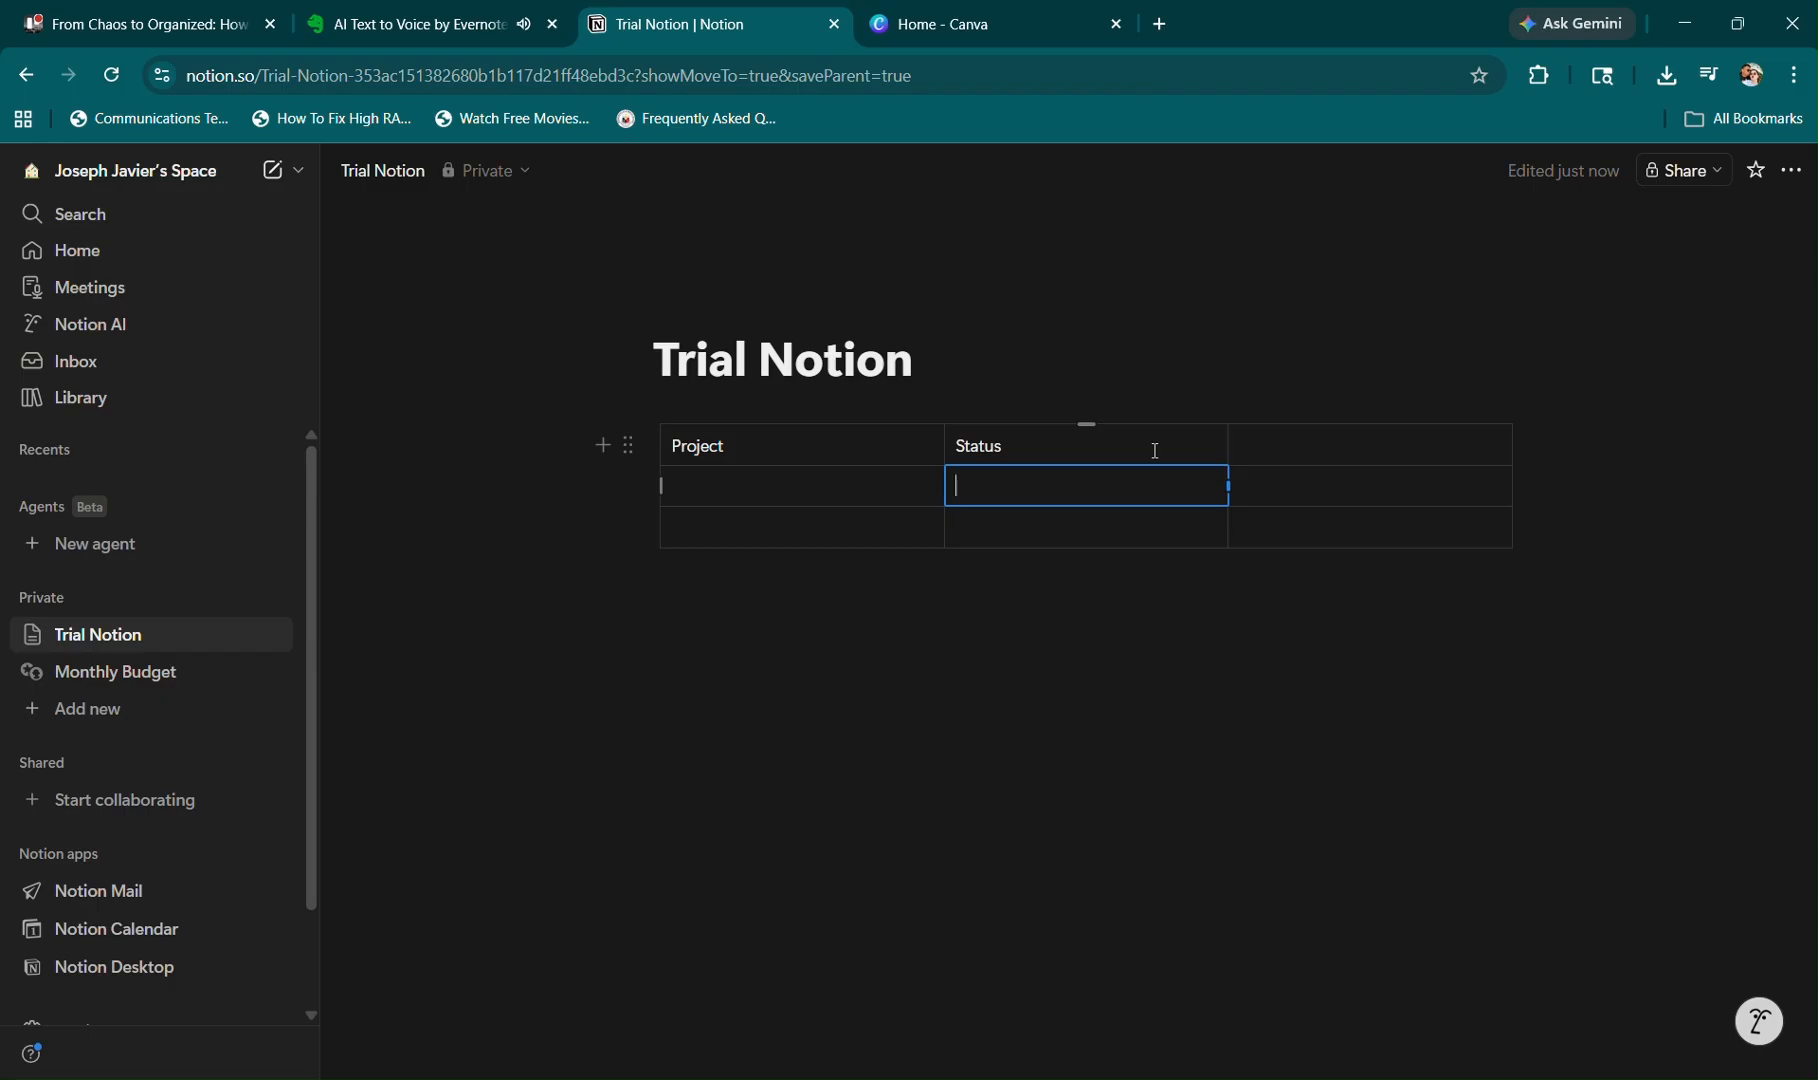
left_click_drag(1118, 530, 1024, 489)
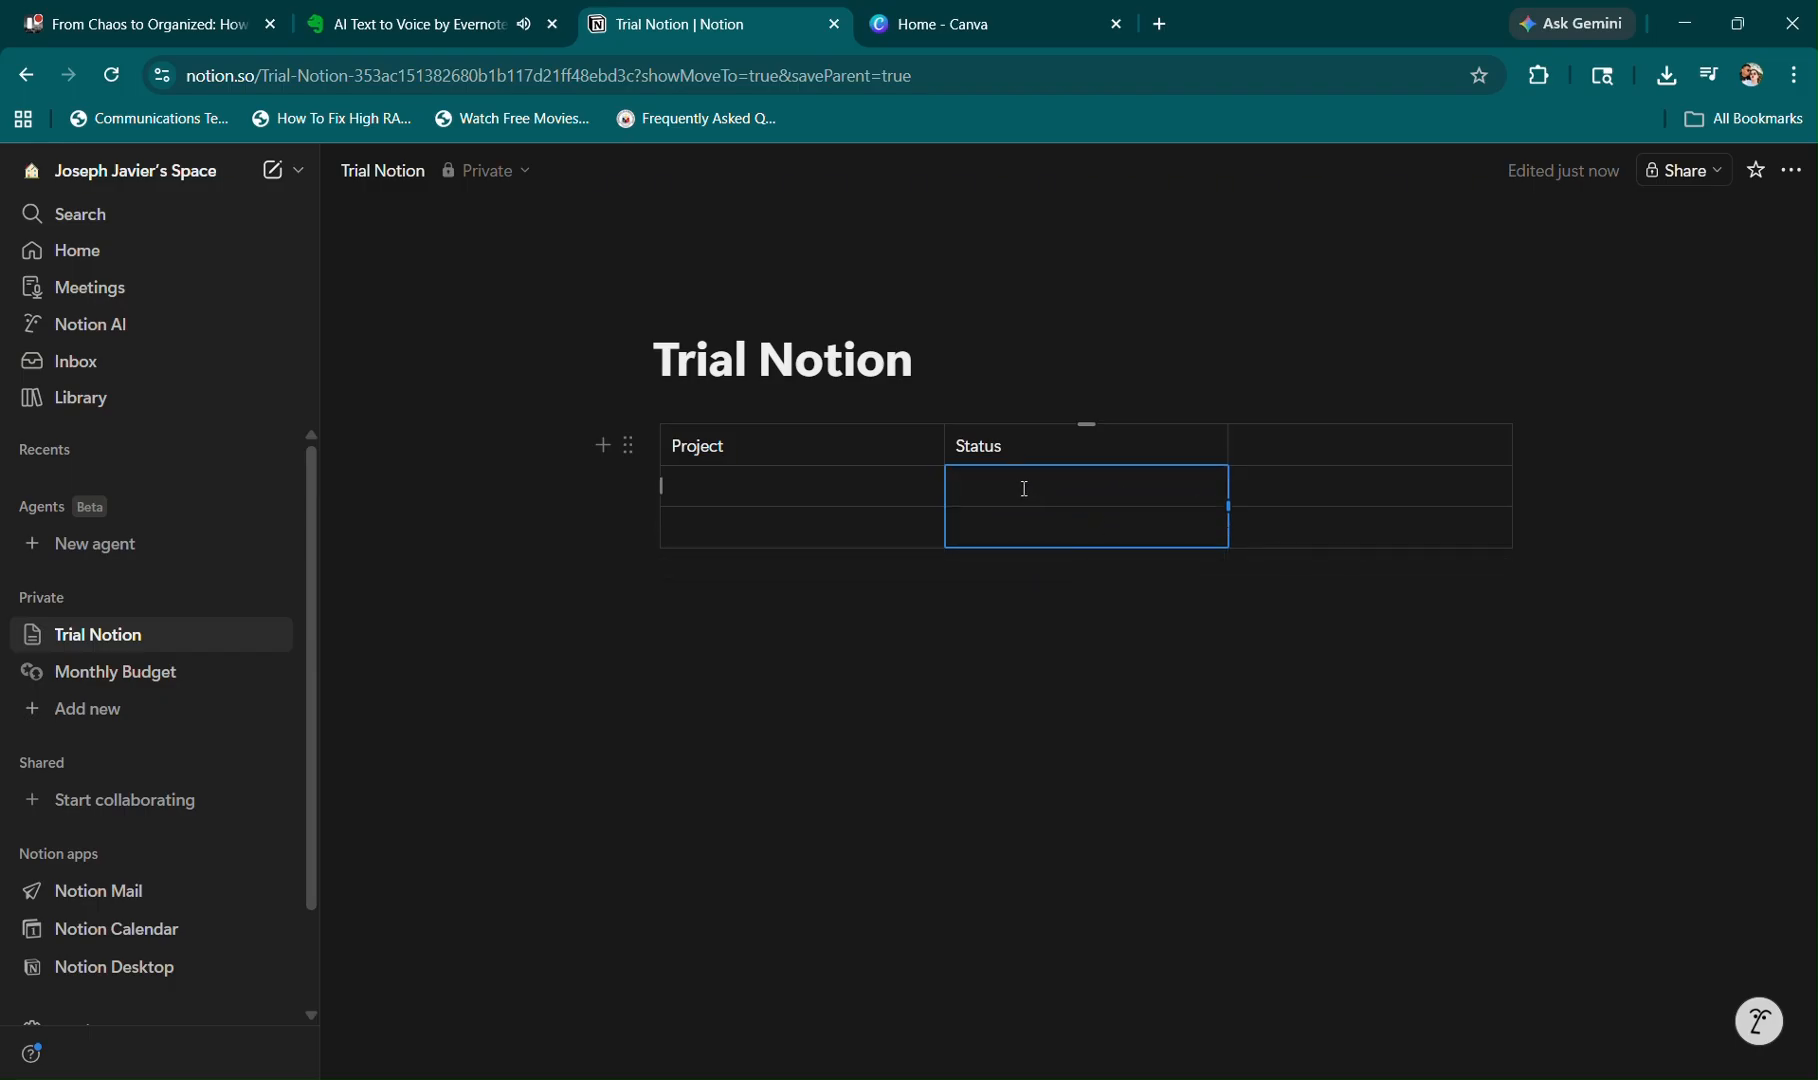
Enter "Platform" as the third column heading, beside Status in the table's top row.
left_click(1327, 450)
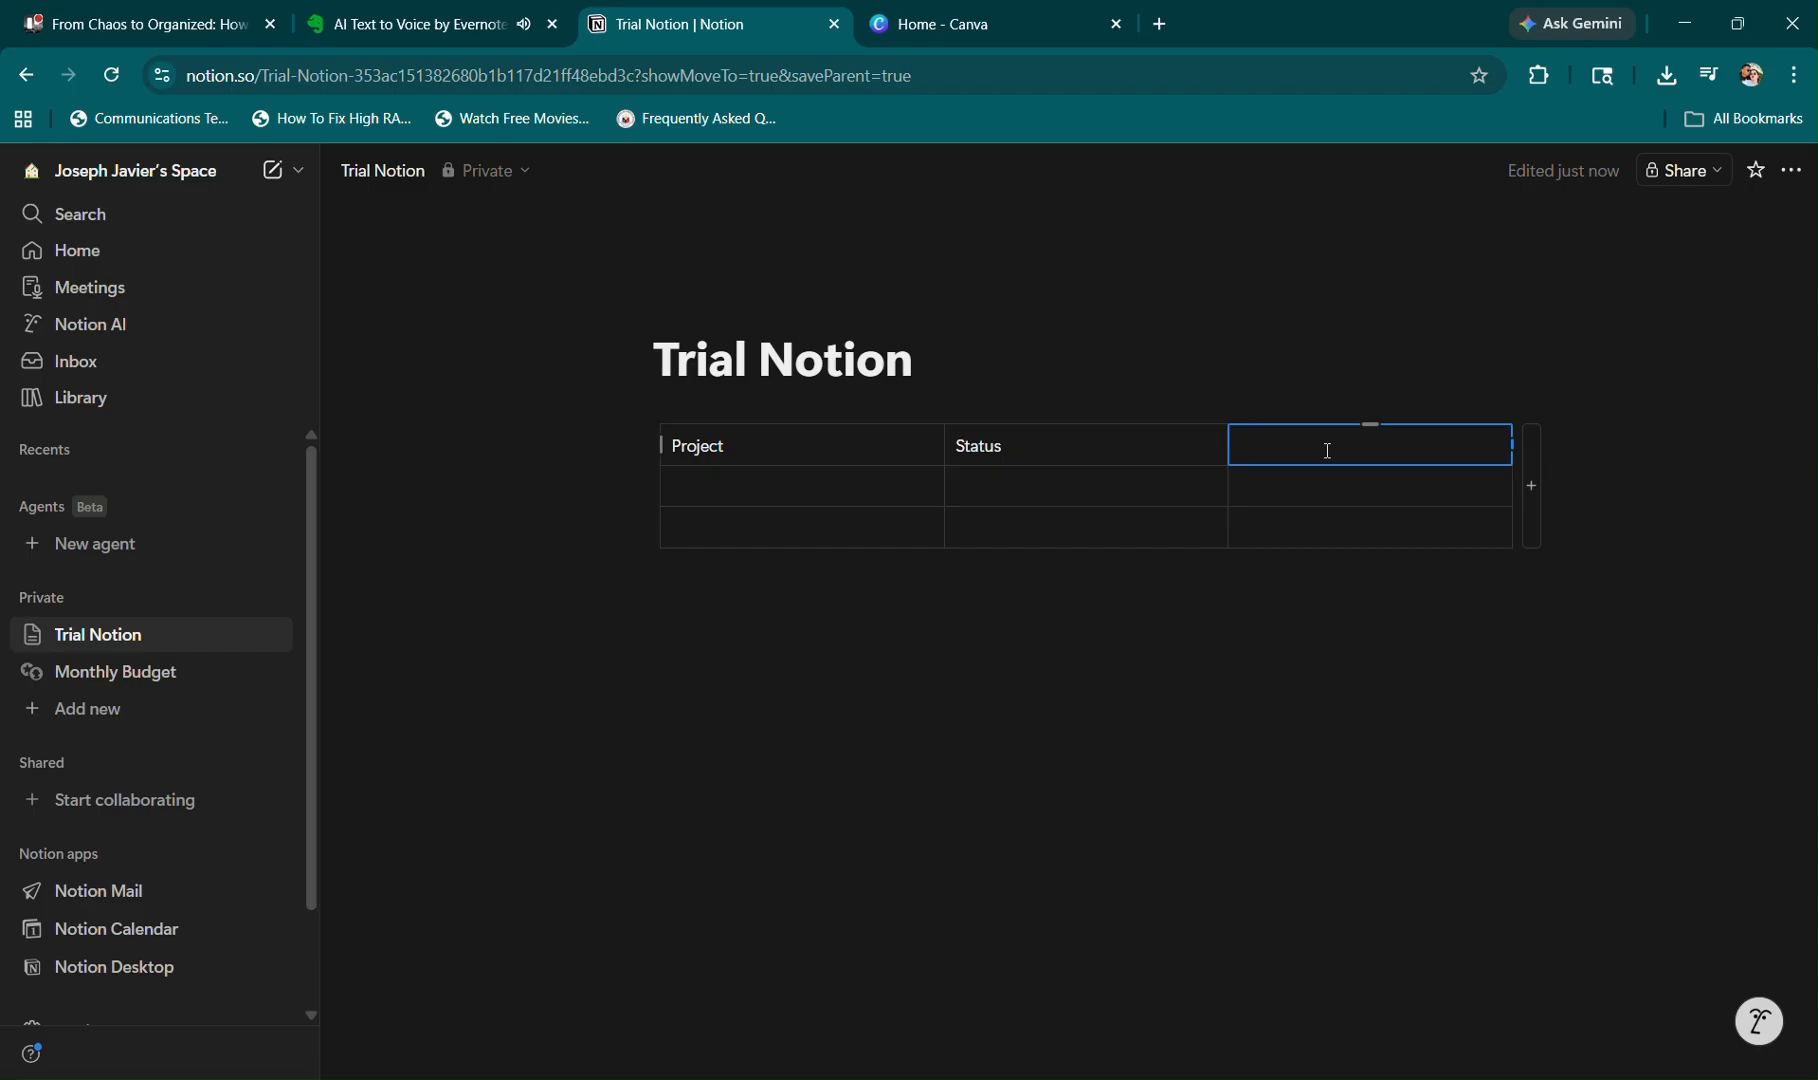
type("Platfor")
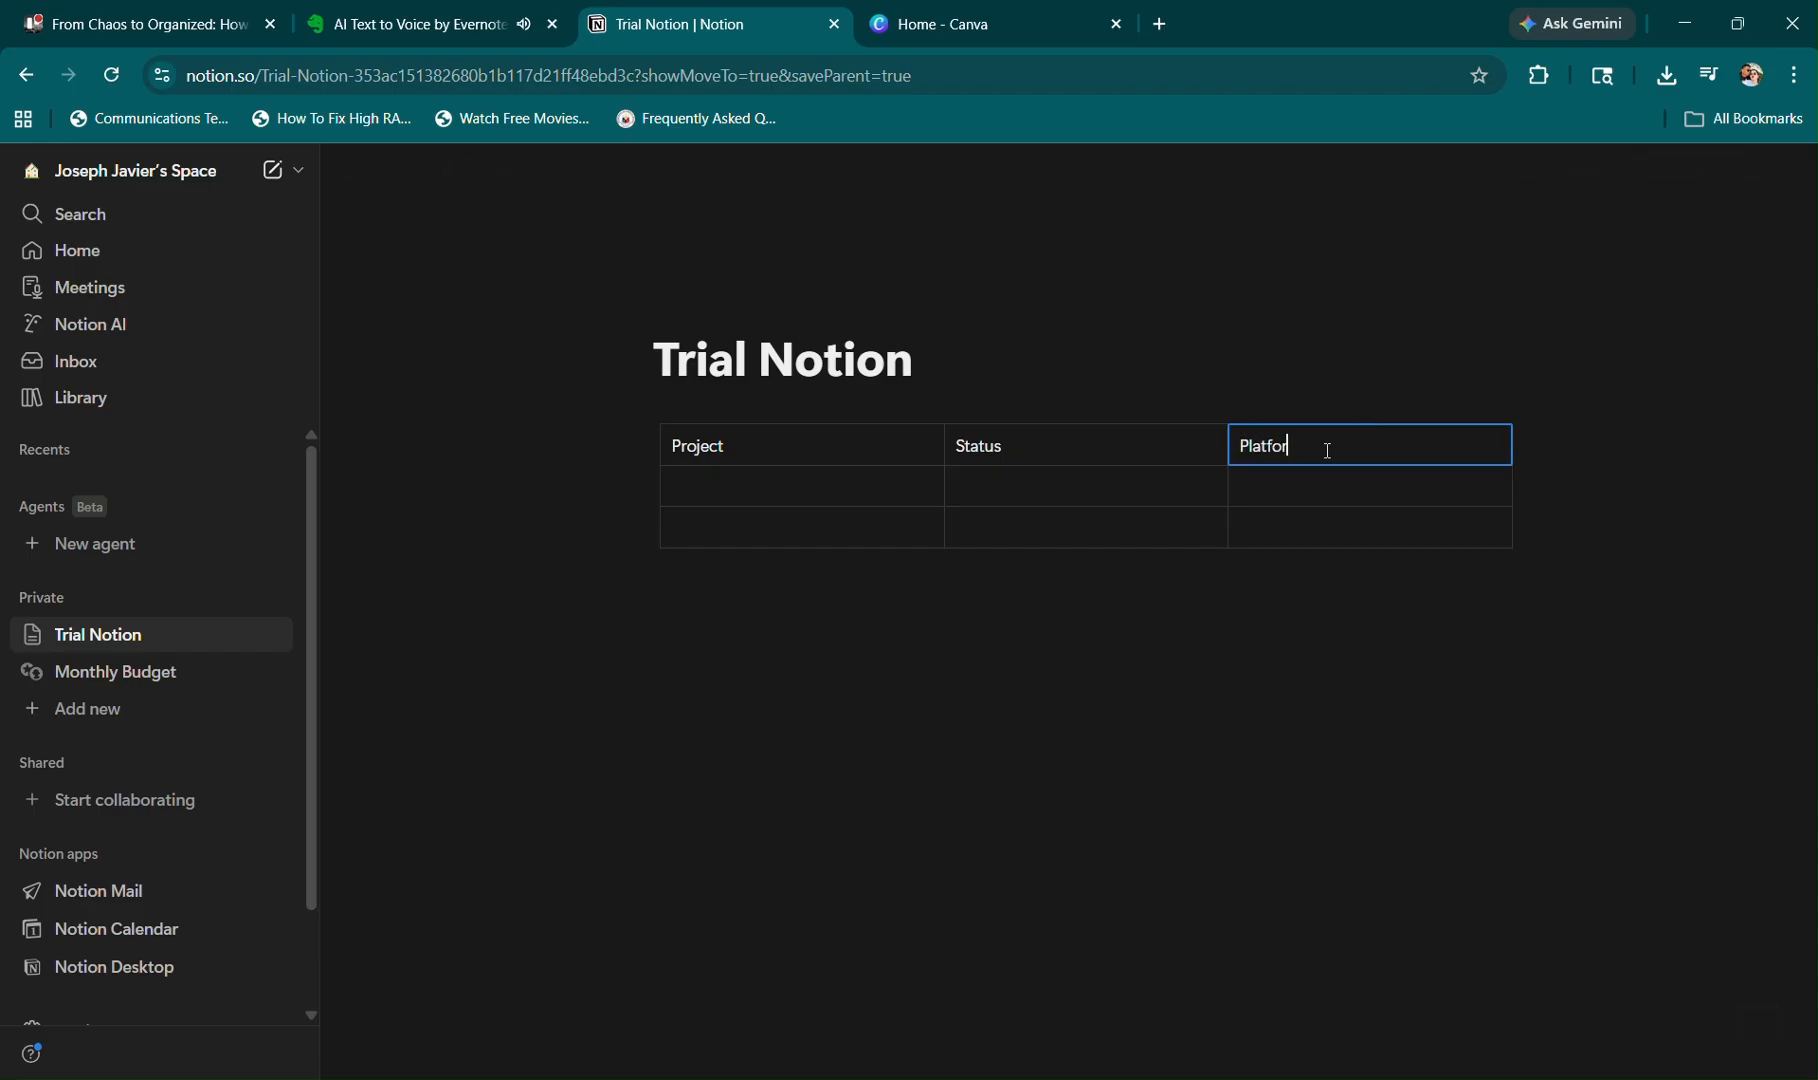
type("m")
left_click(1696, 430)
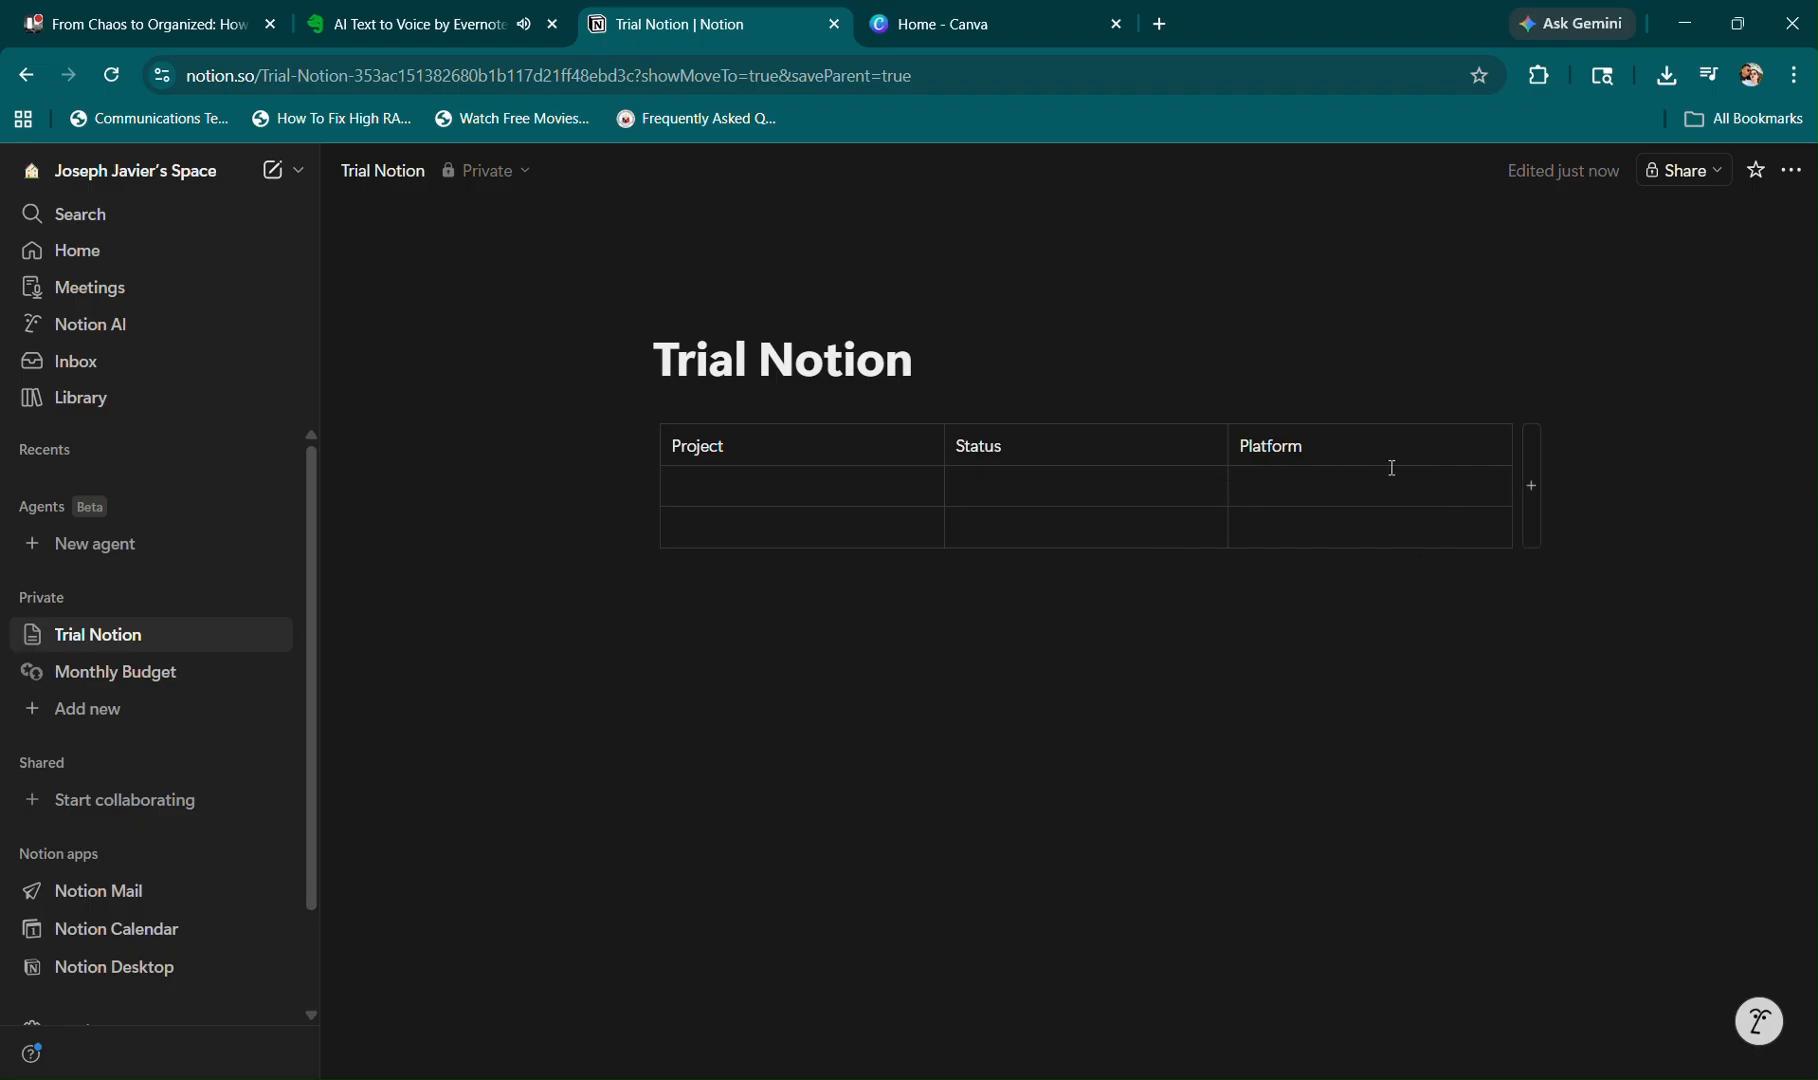
Add a fourth column to the table and give it the heading "Due Date".
left_click(1527, 484)
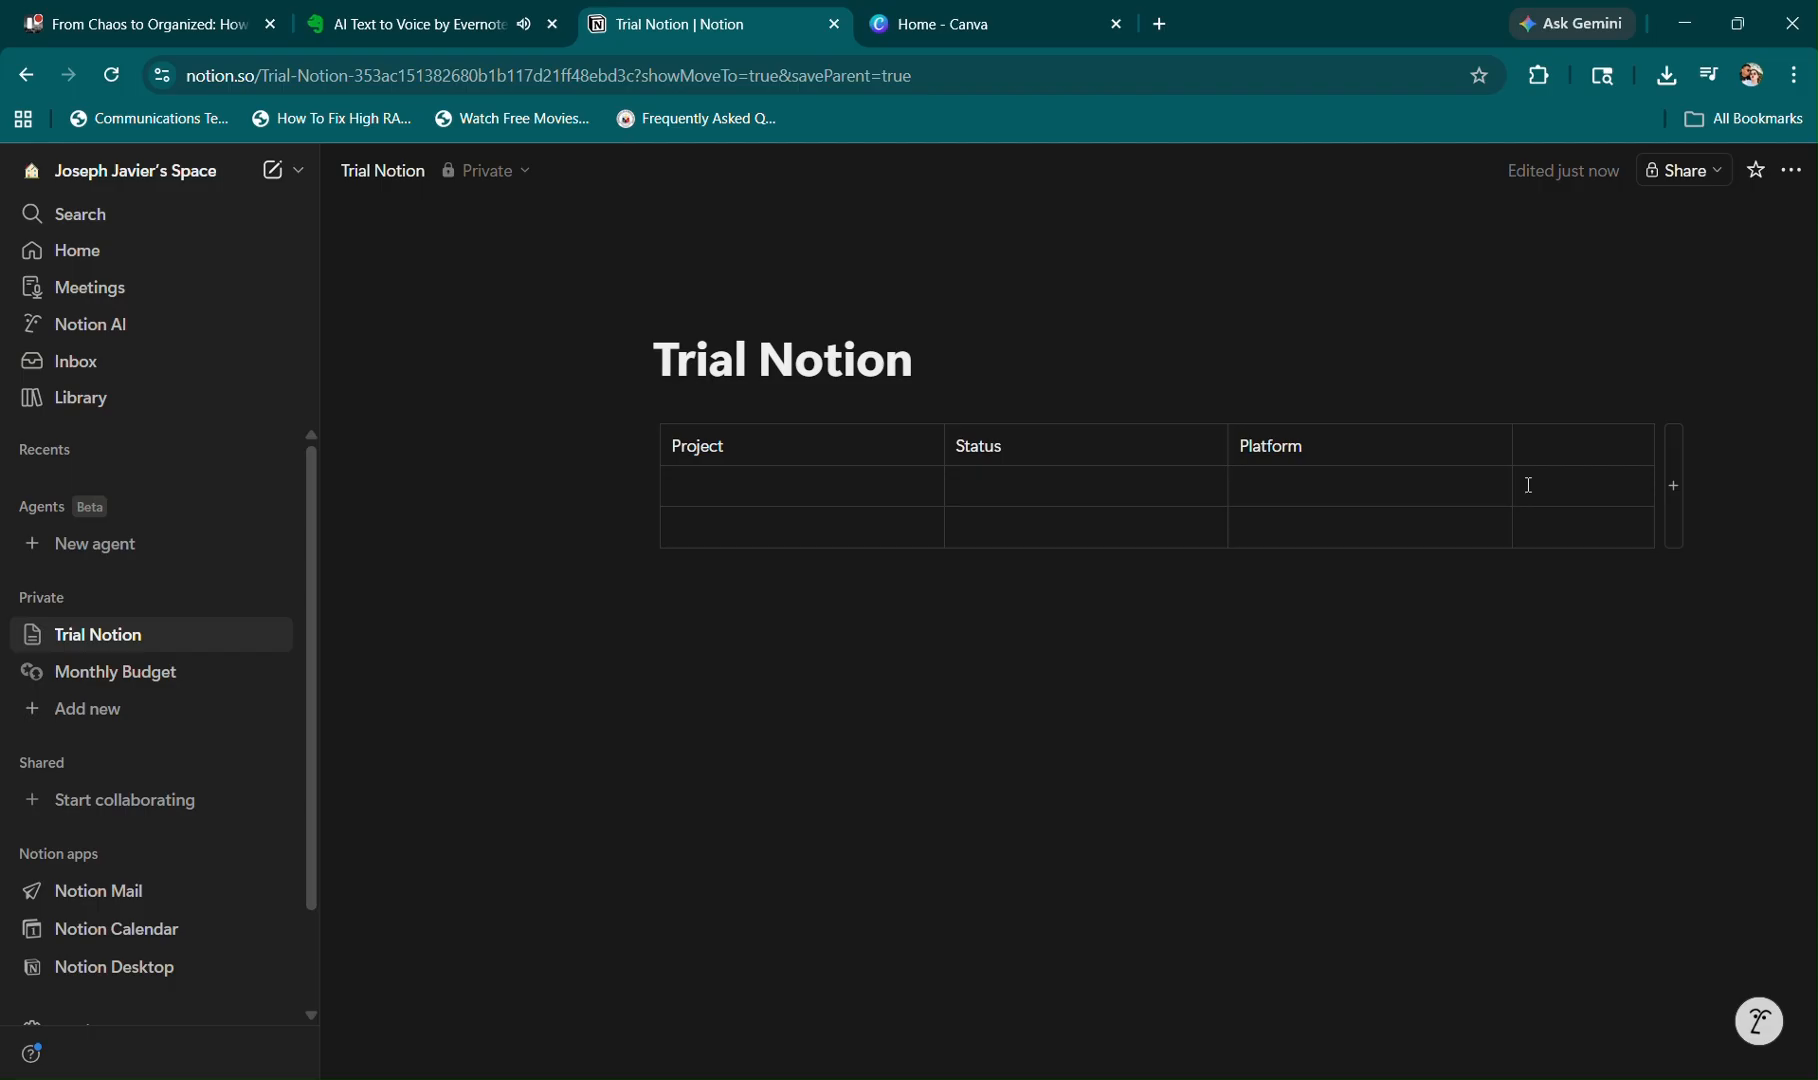
left_click(1549, 436)
type("Due Date")
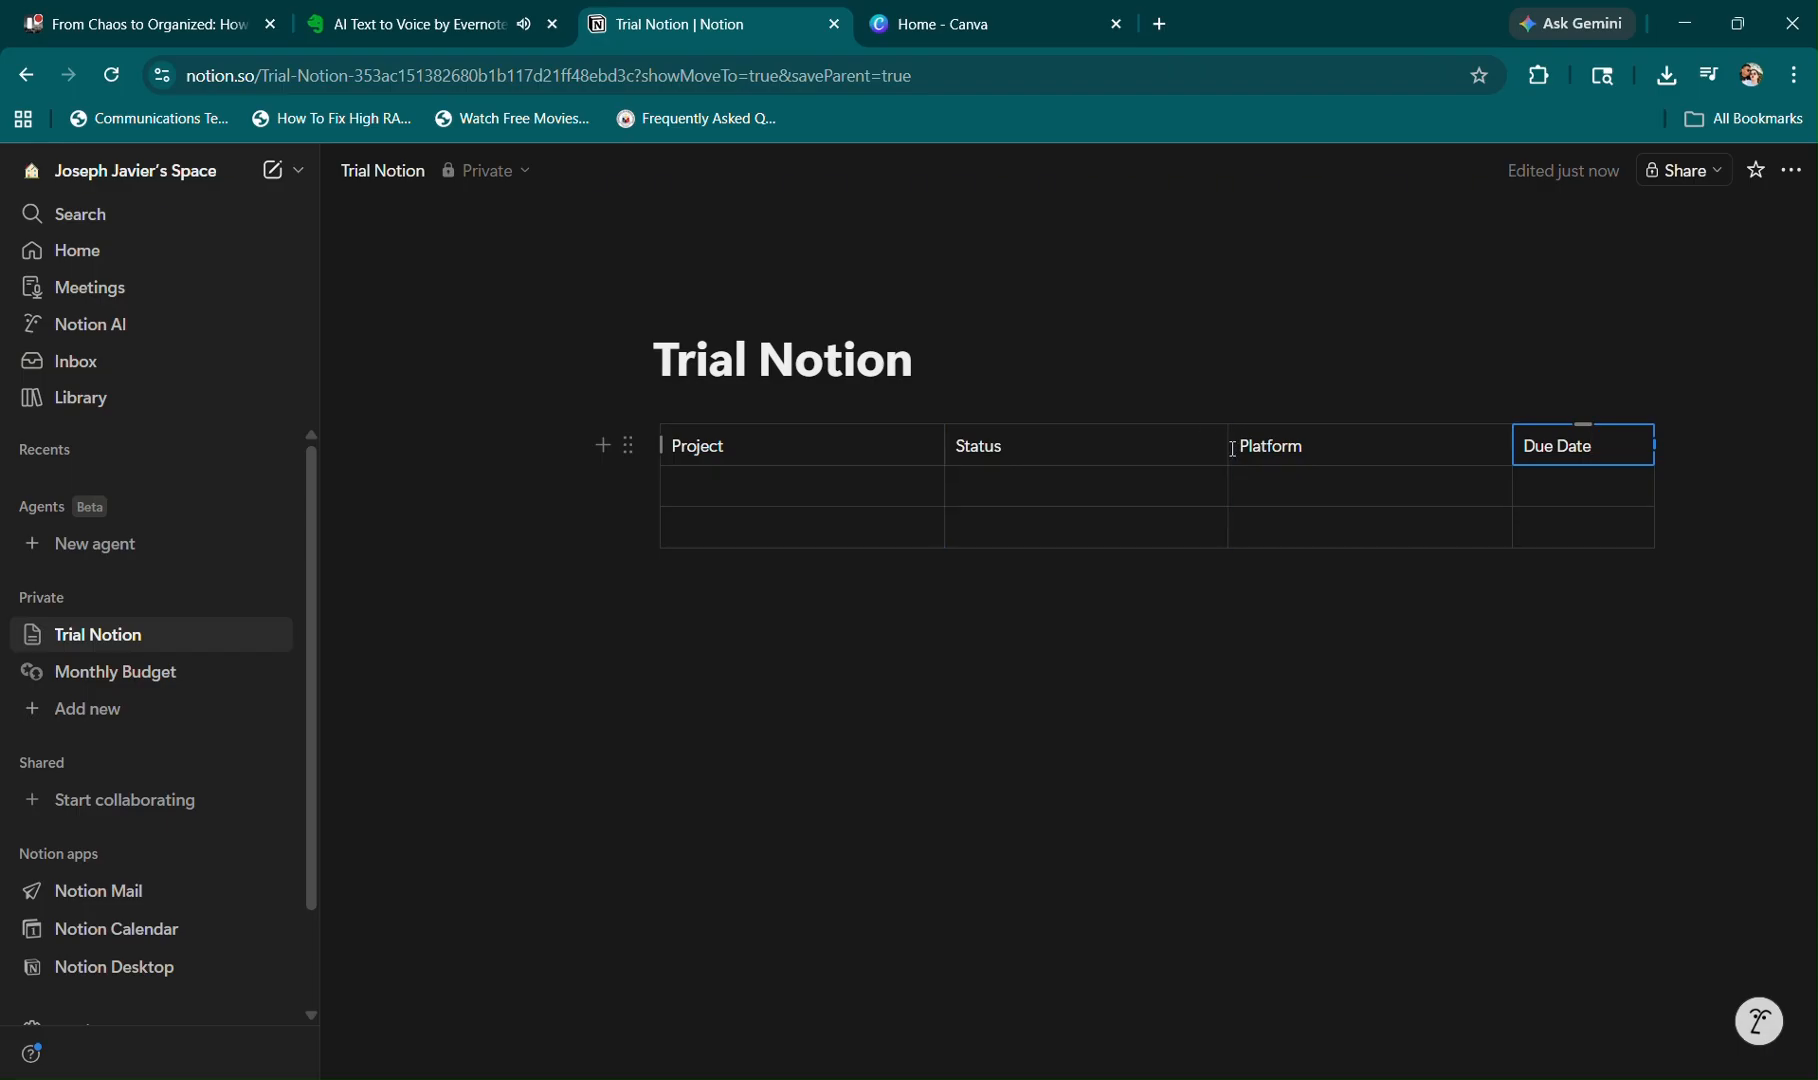
Narrow the Status and Platform columns so they fit more closely around their headings.
left_click_drag(1232, 447, 1226, 447)
left_click(1227, 527)
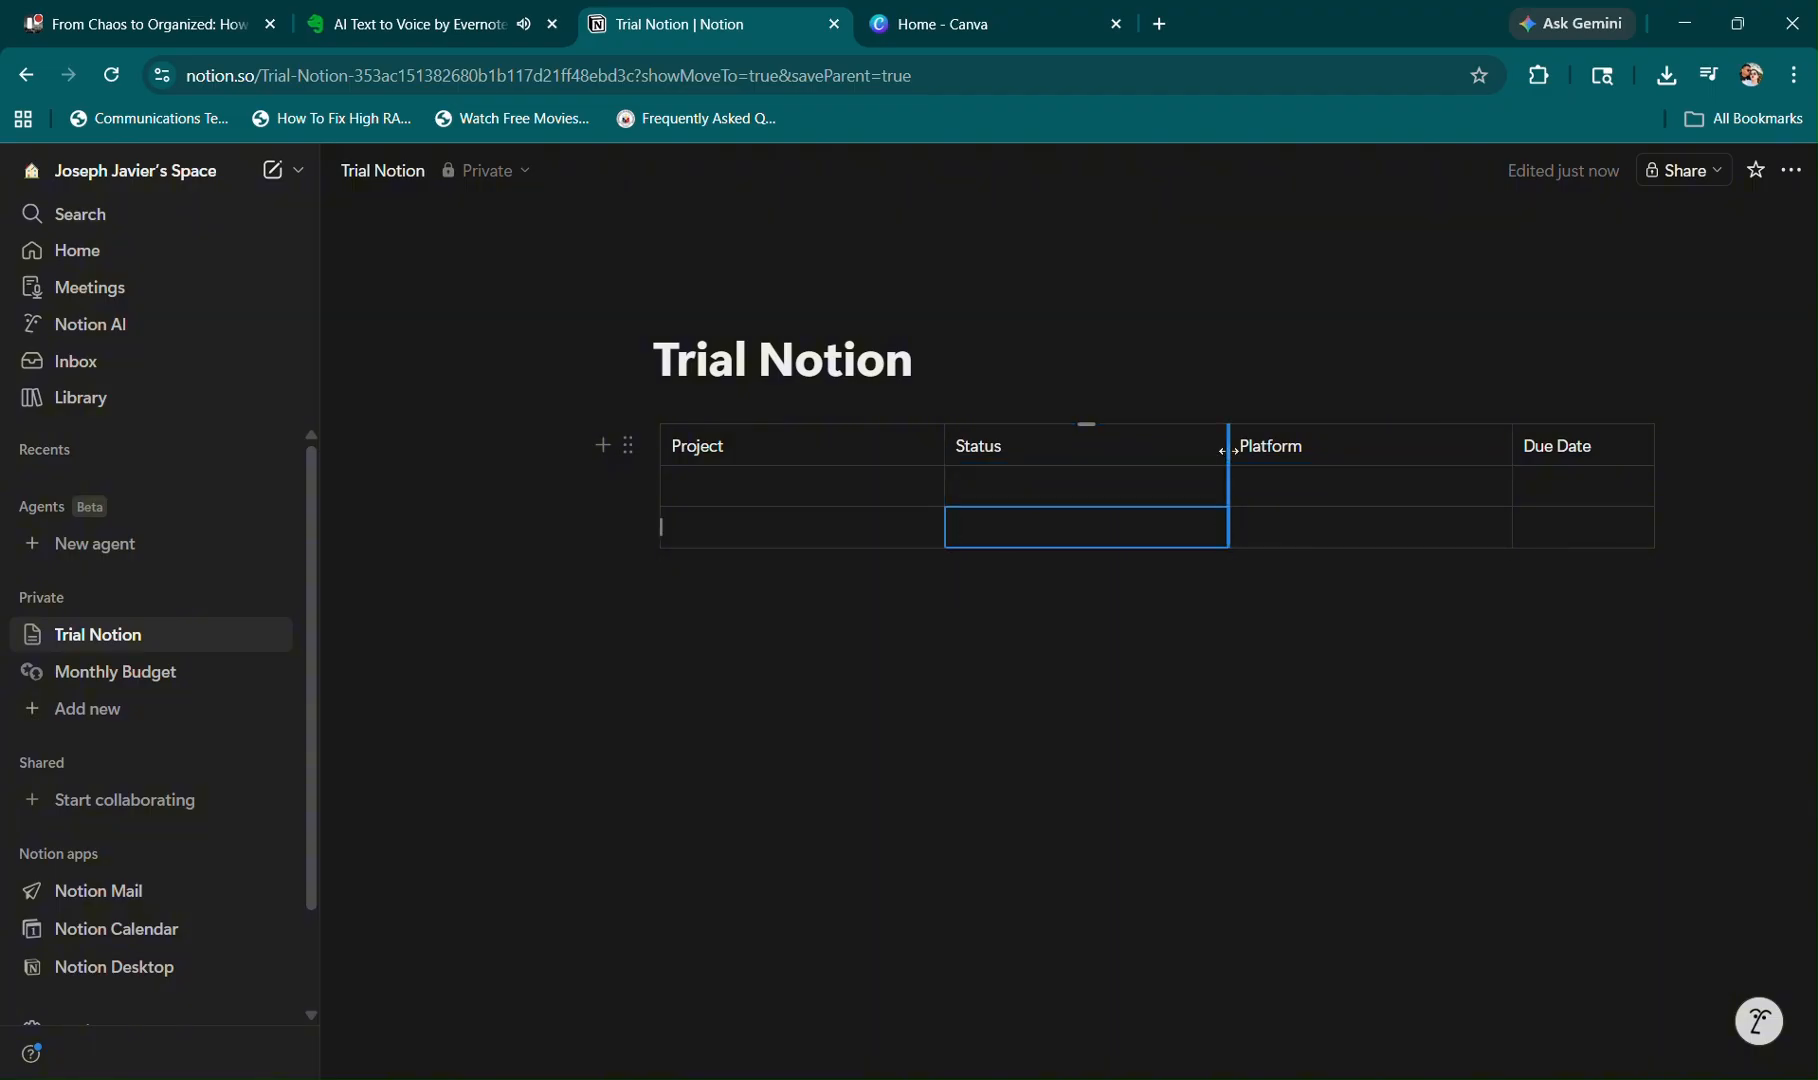
left_click_drag(1228, 450, 1100, 447)
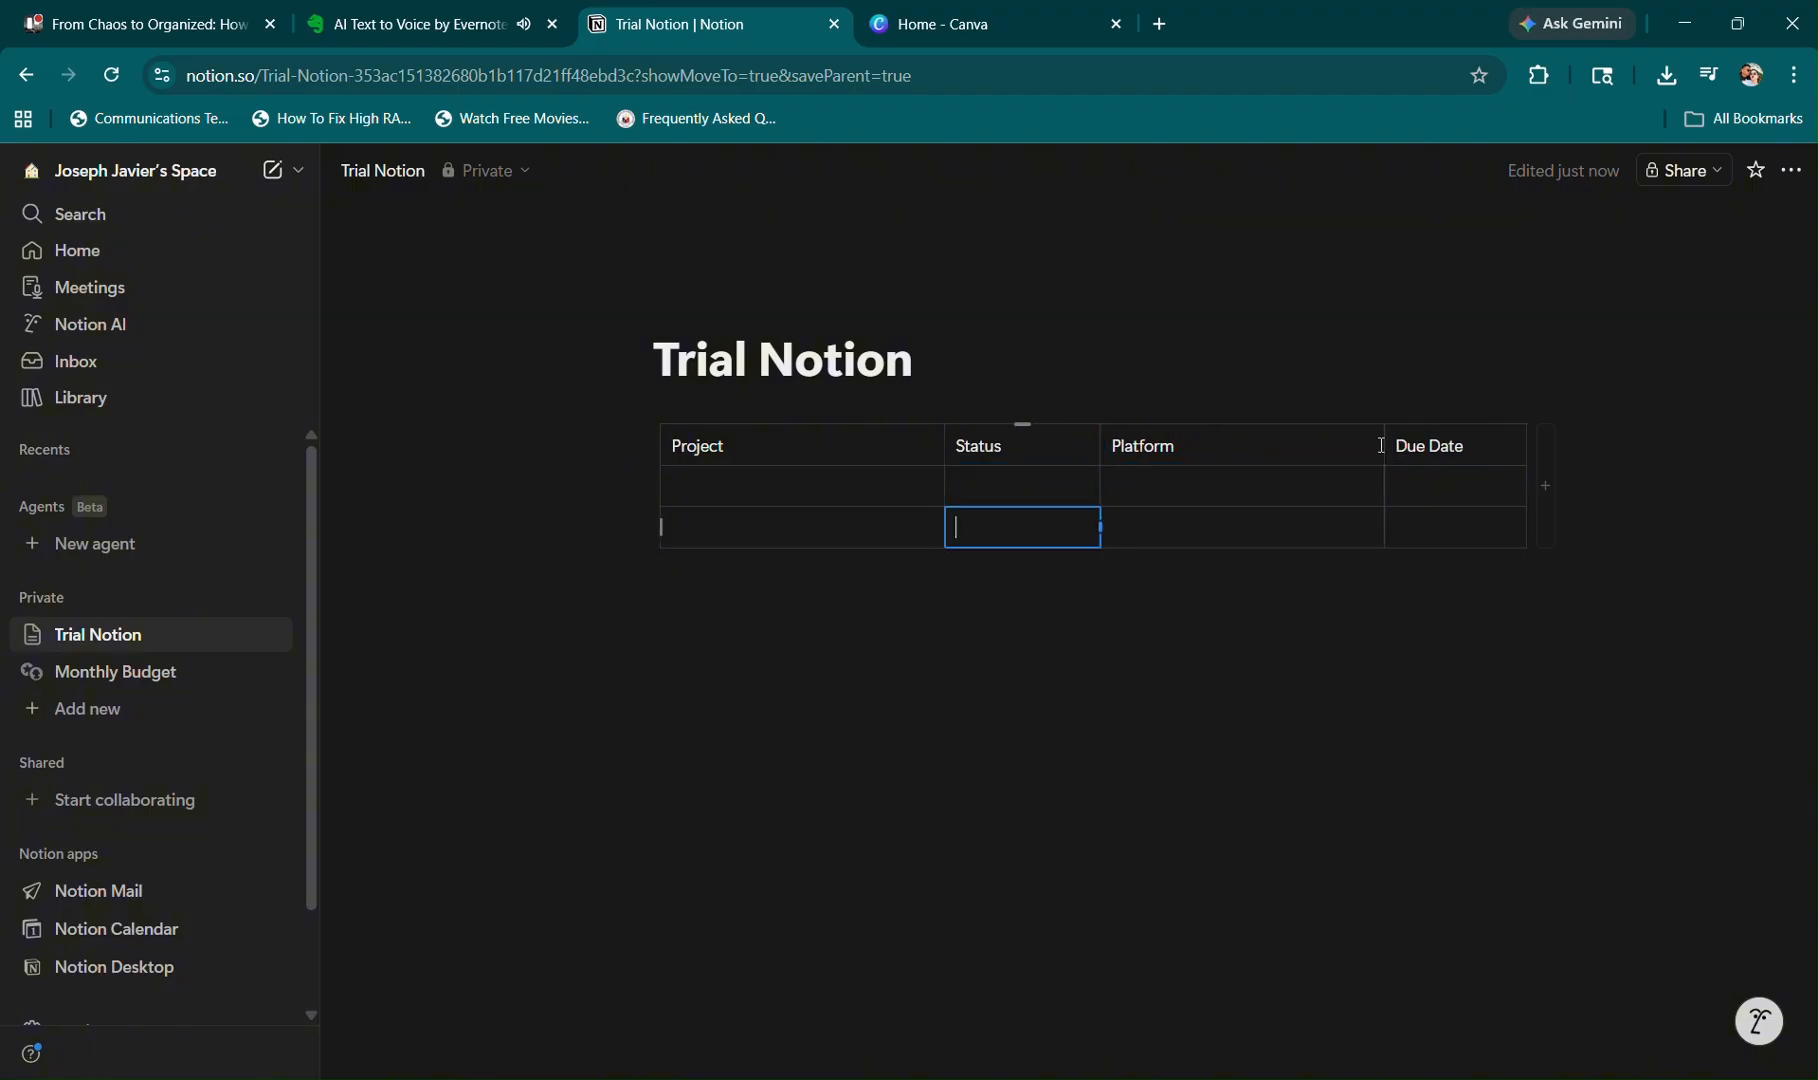
left_click_drag(1381, 445, 1270, 448)
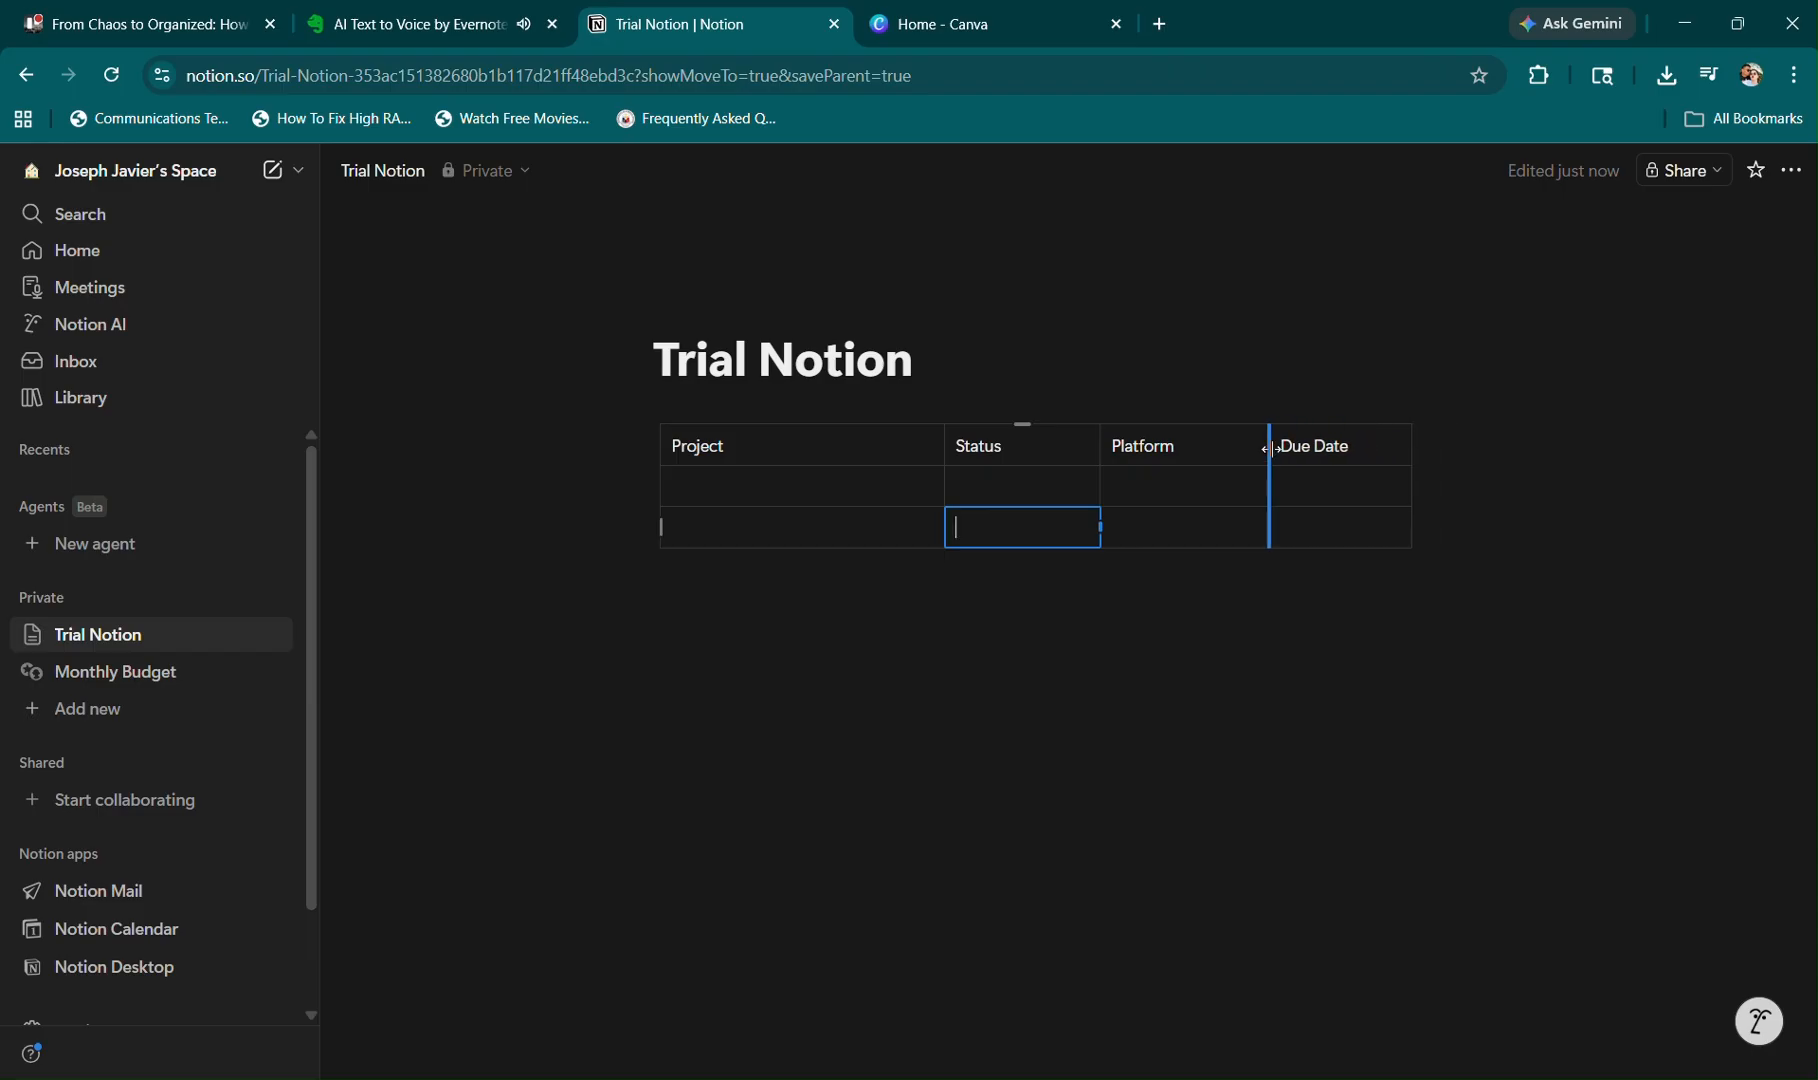
Copy the open Trello card's title "From Chaos to Organized: How I Use Trello, Notion, and Canva" into Notion's first Project row.
left_click(130, 24)
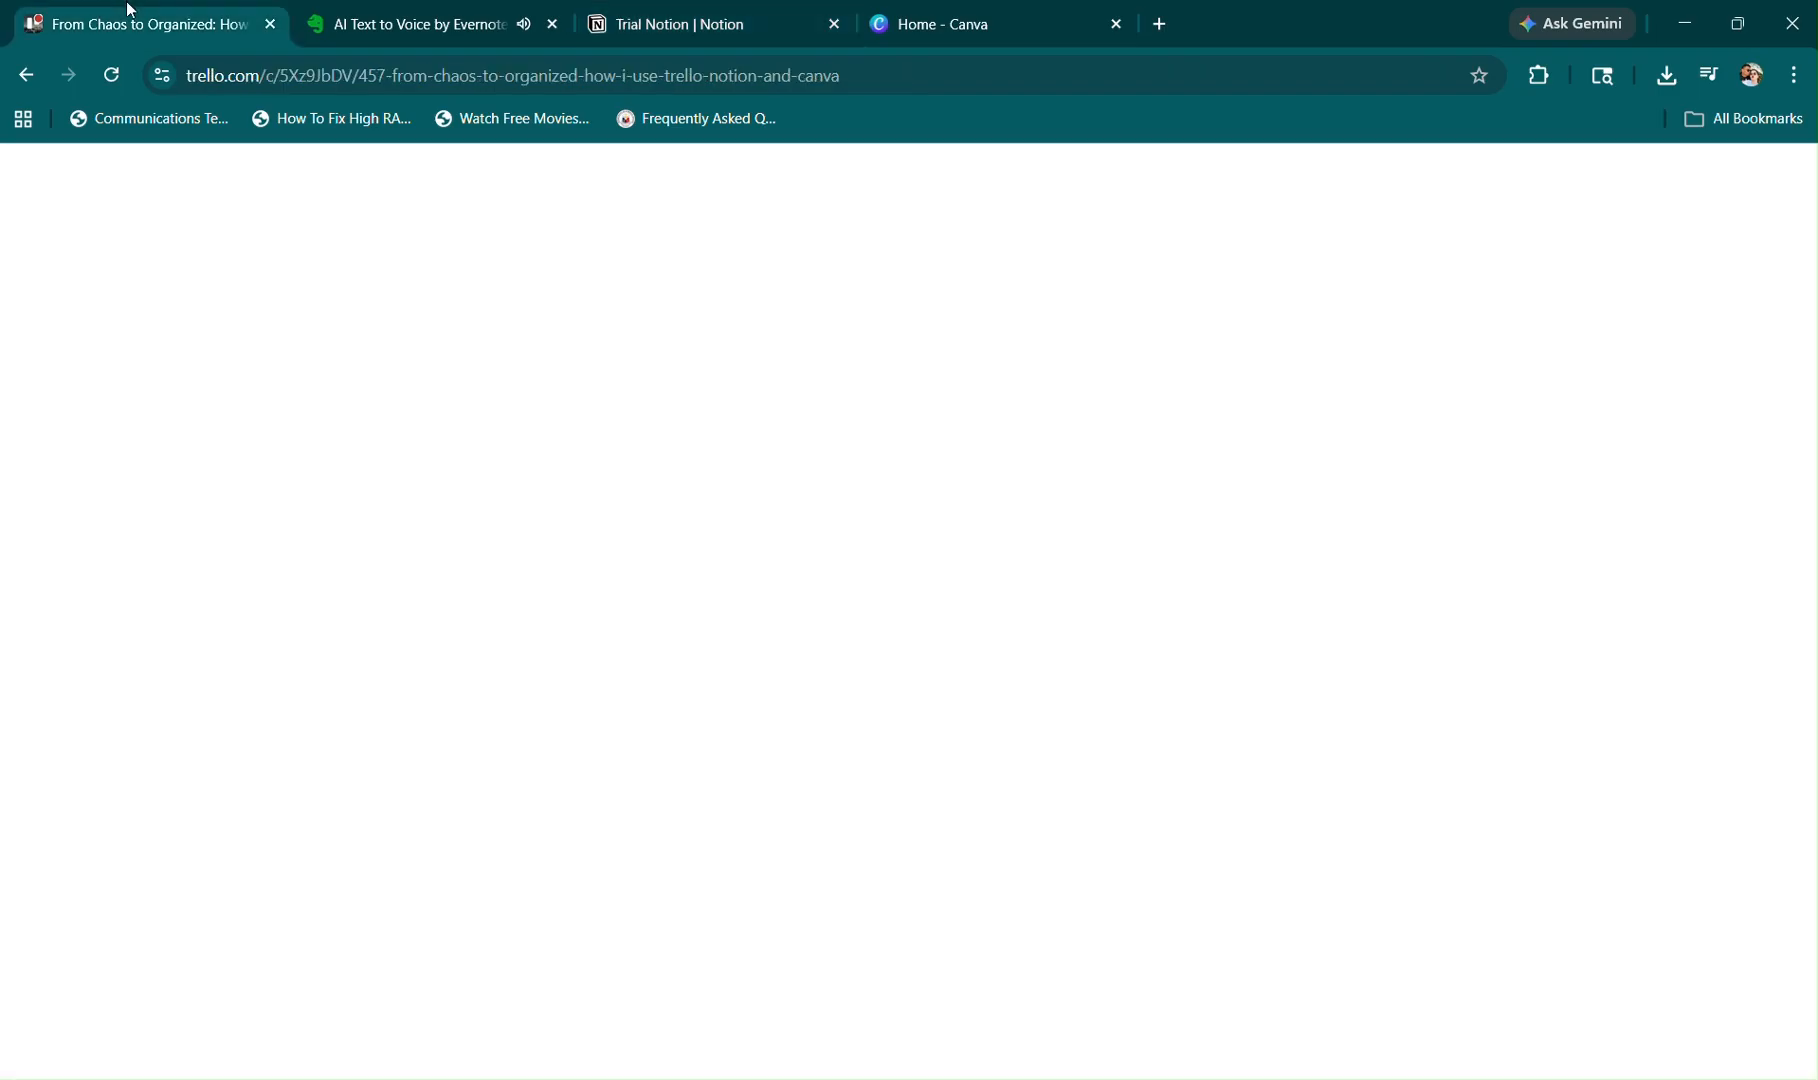
left_click(720, 452)
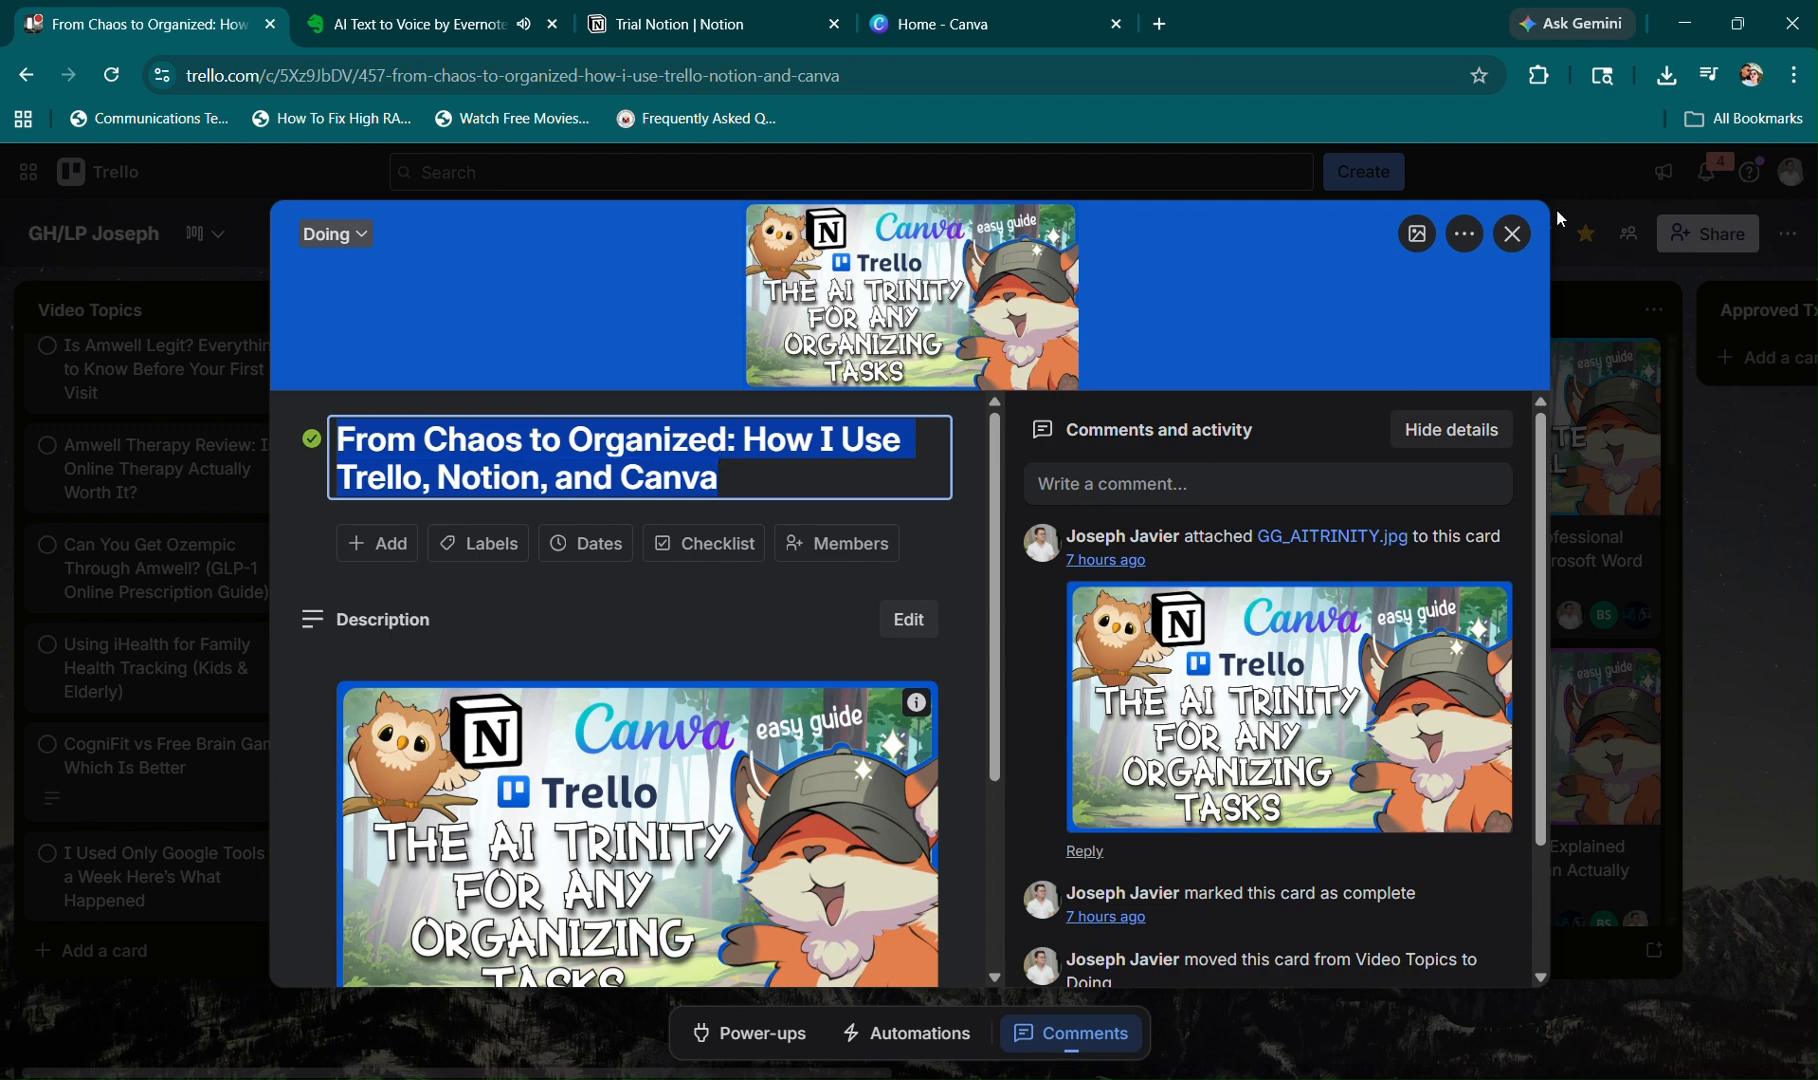
left_click(645, 10)
left_click(690, 488)
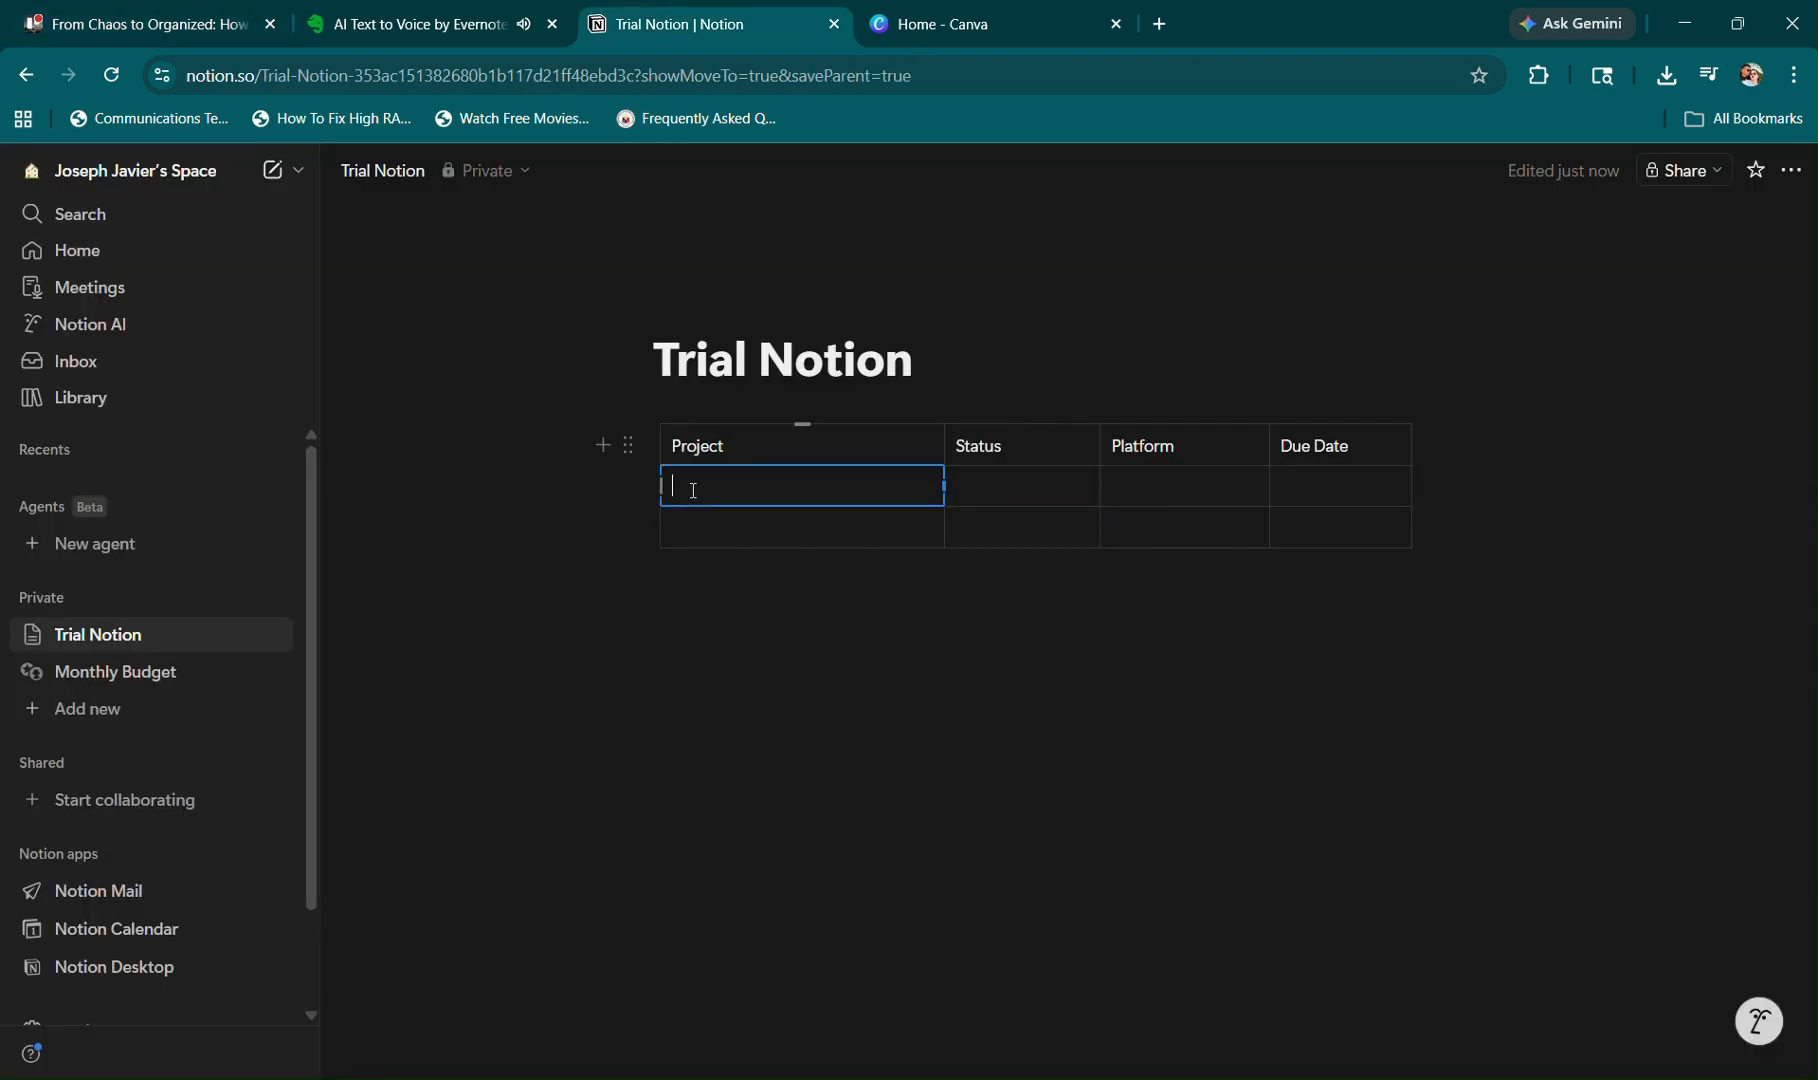
type("From Chaos to Organized: How I Use Trello, Notion, and Canva")
Copy the title of Trello's "Notion + Canva Combo: The Ultimate Creative Workflow" card into the second Project row in Notion.
left_click(168, 10)
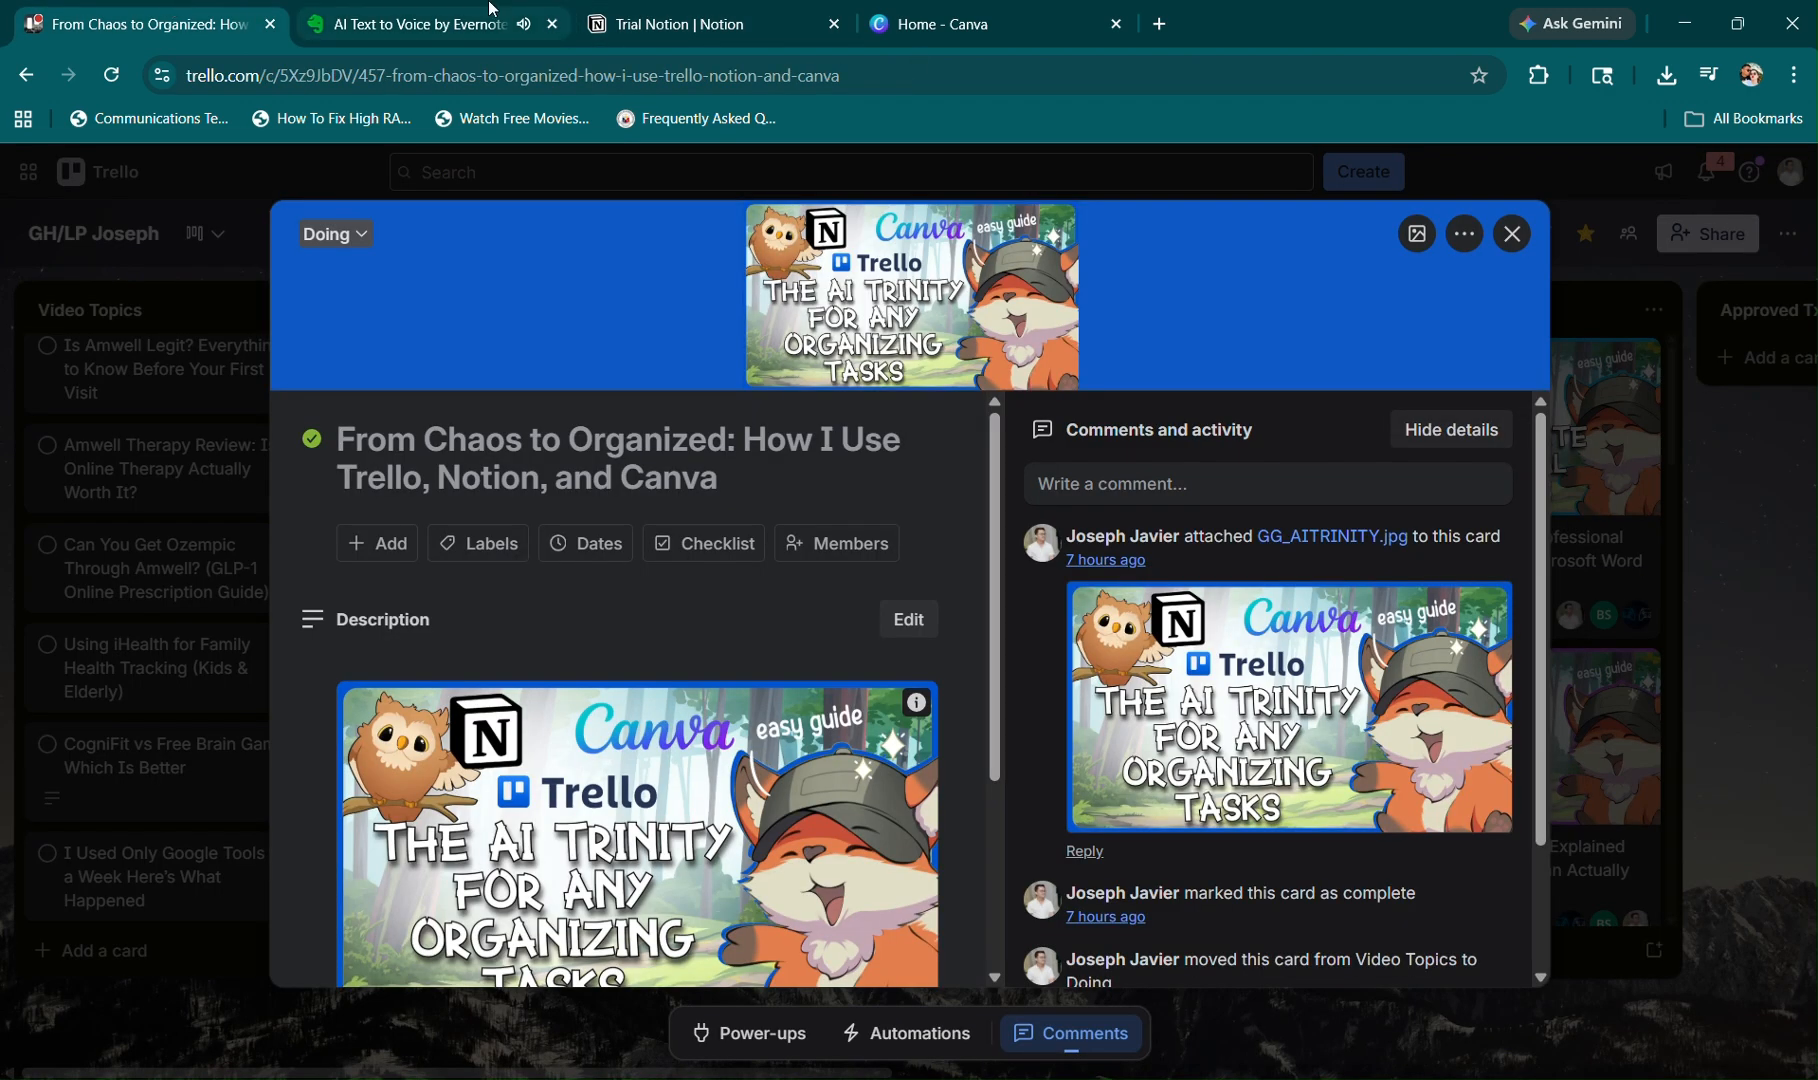
left_click(1516, 235)
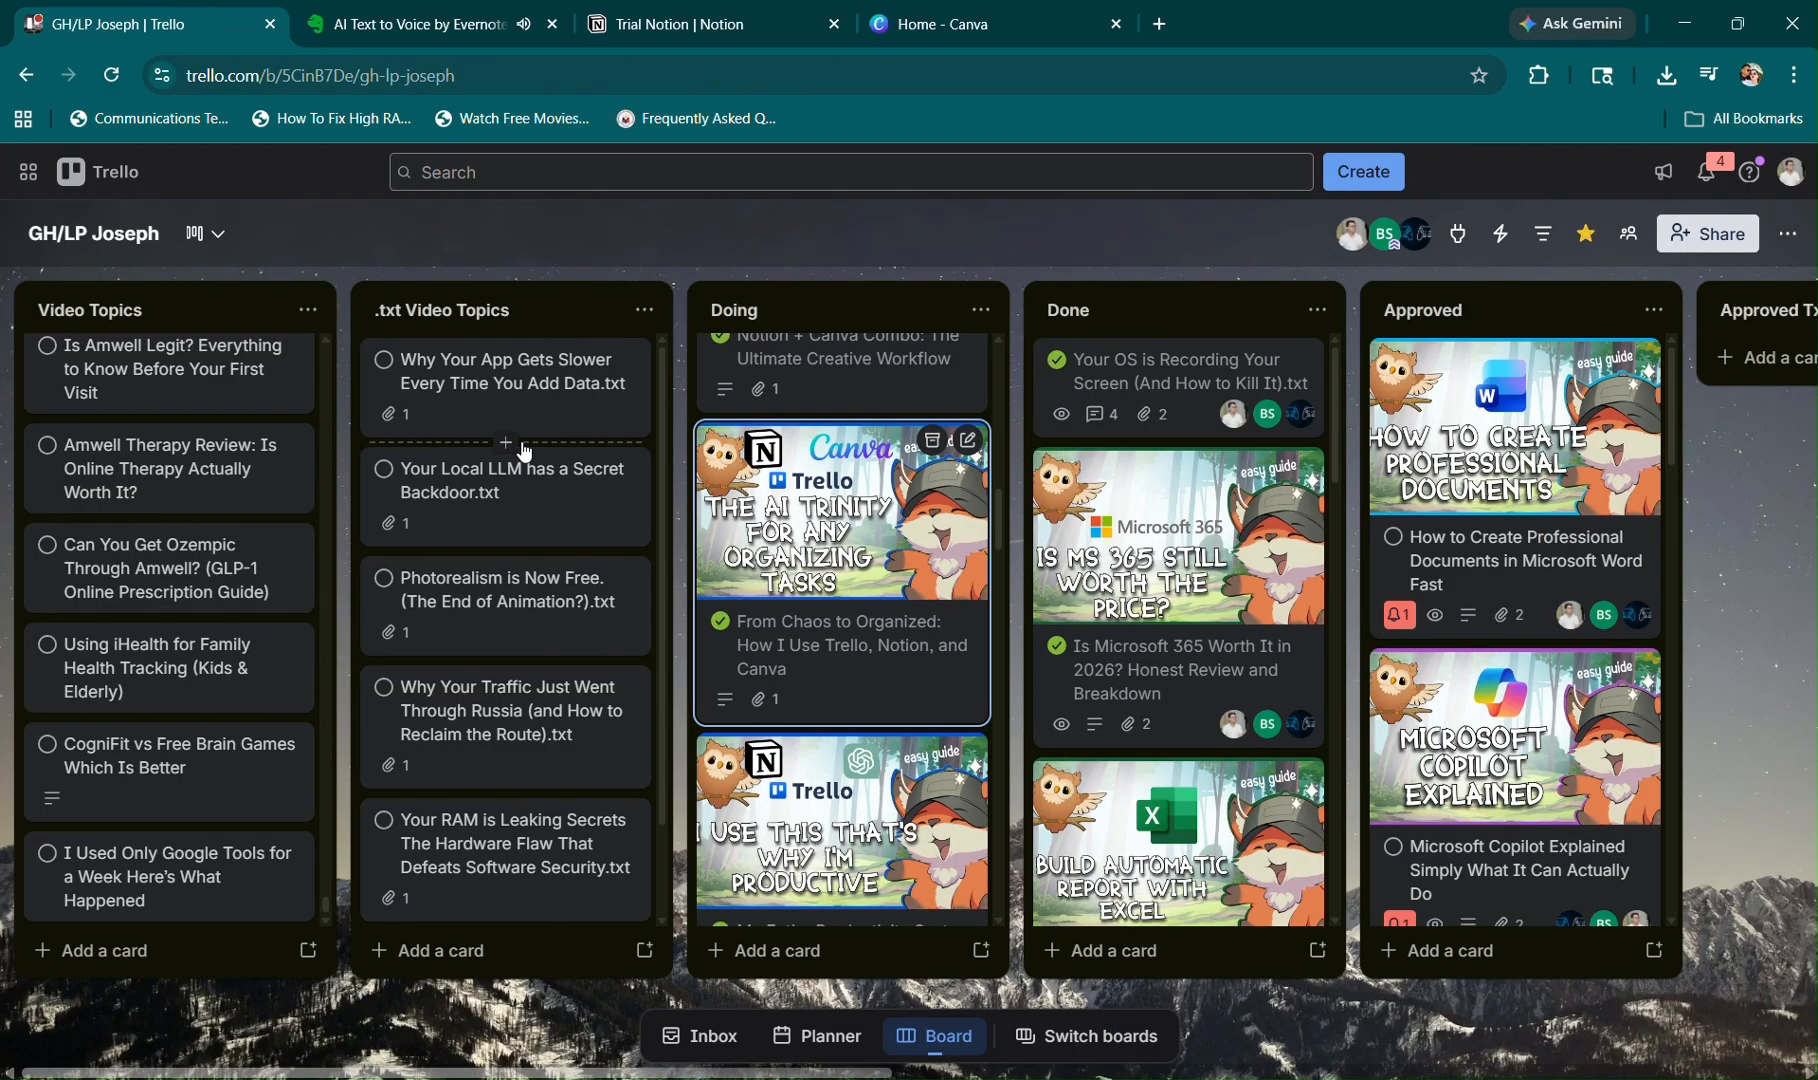
left_click(813, 370)
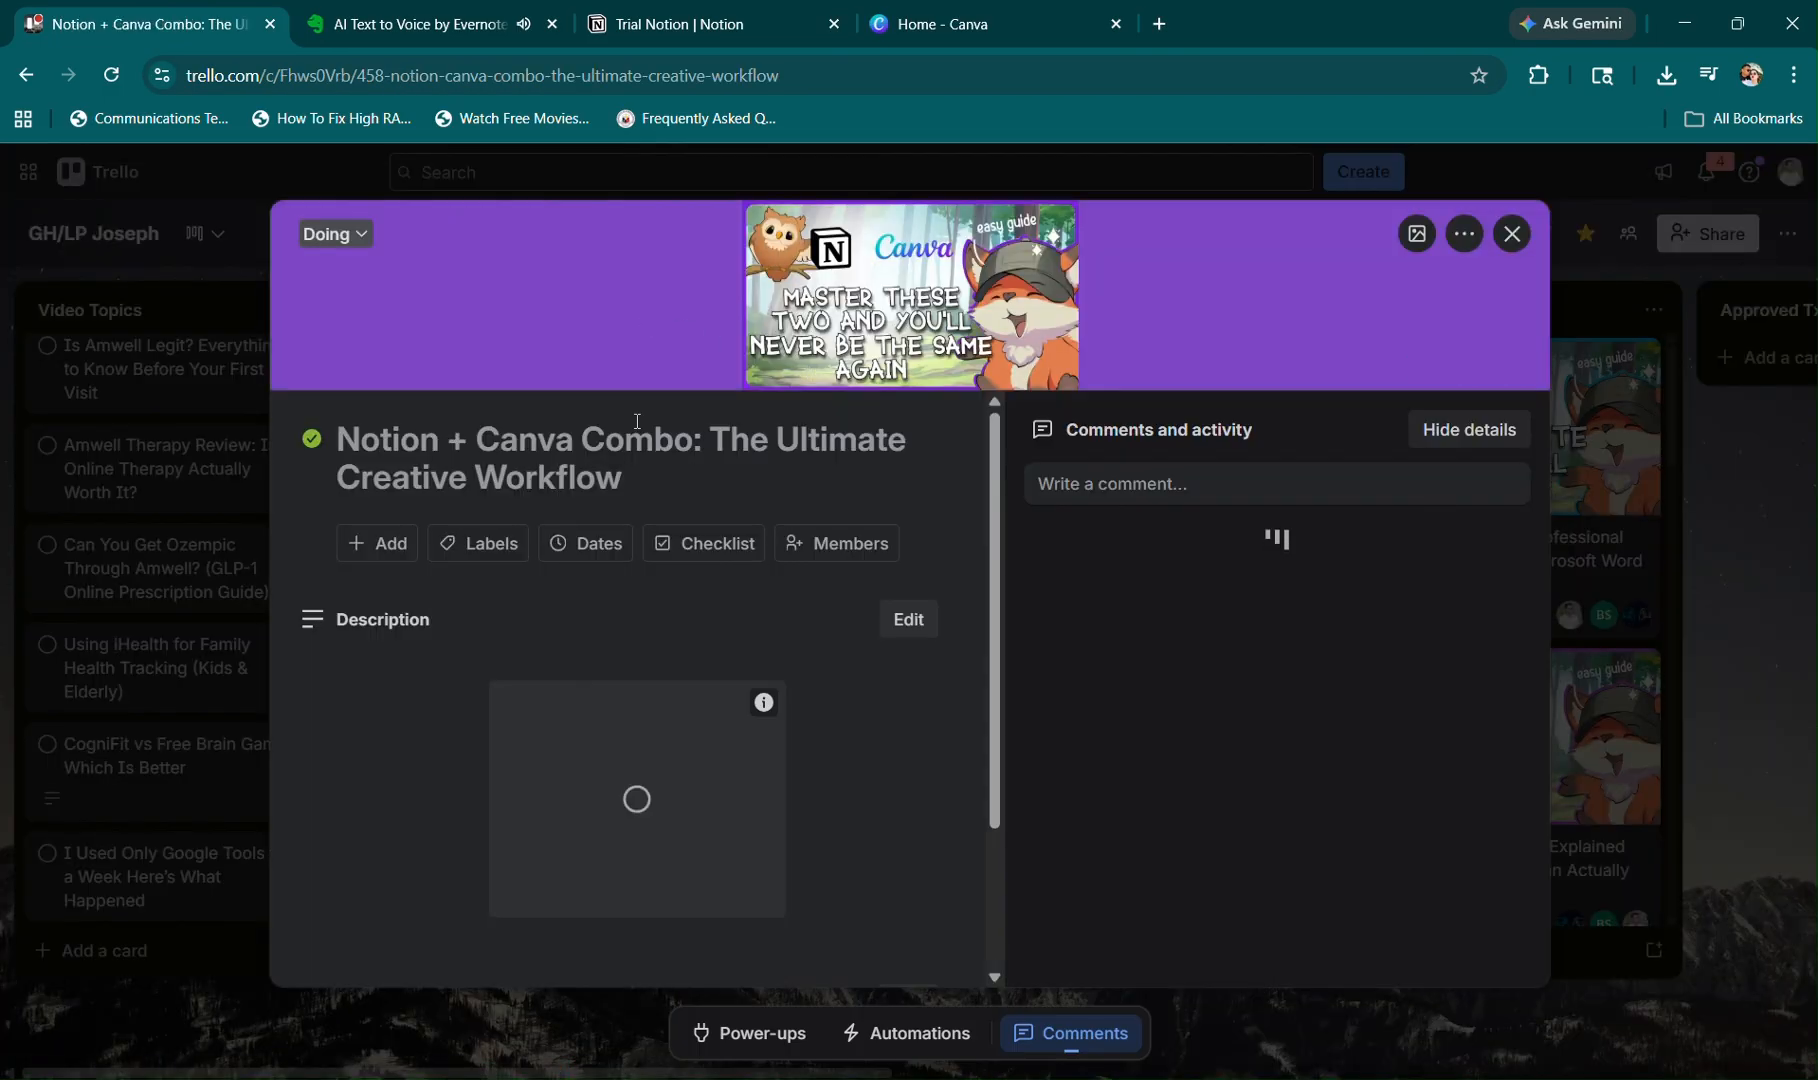
left_click(636, 457)
key("ctrl+c")
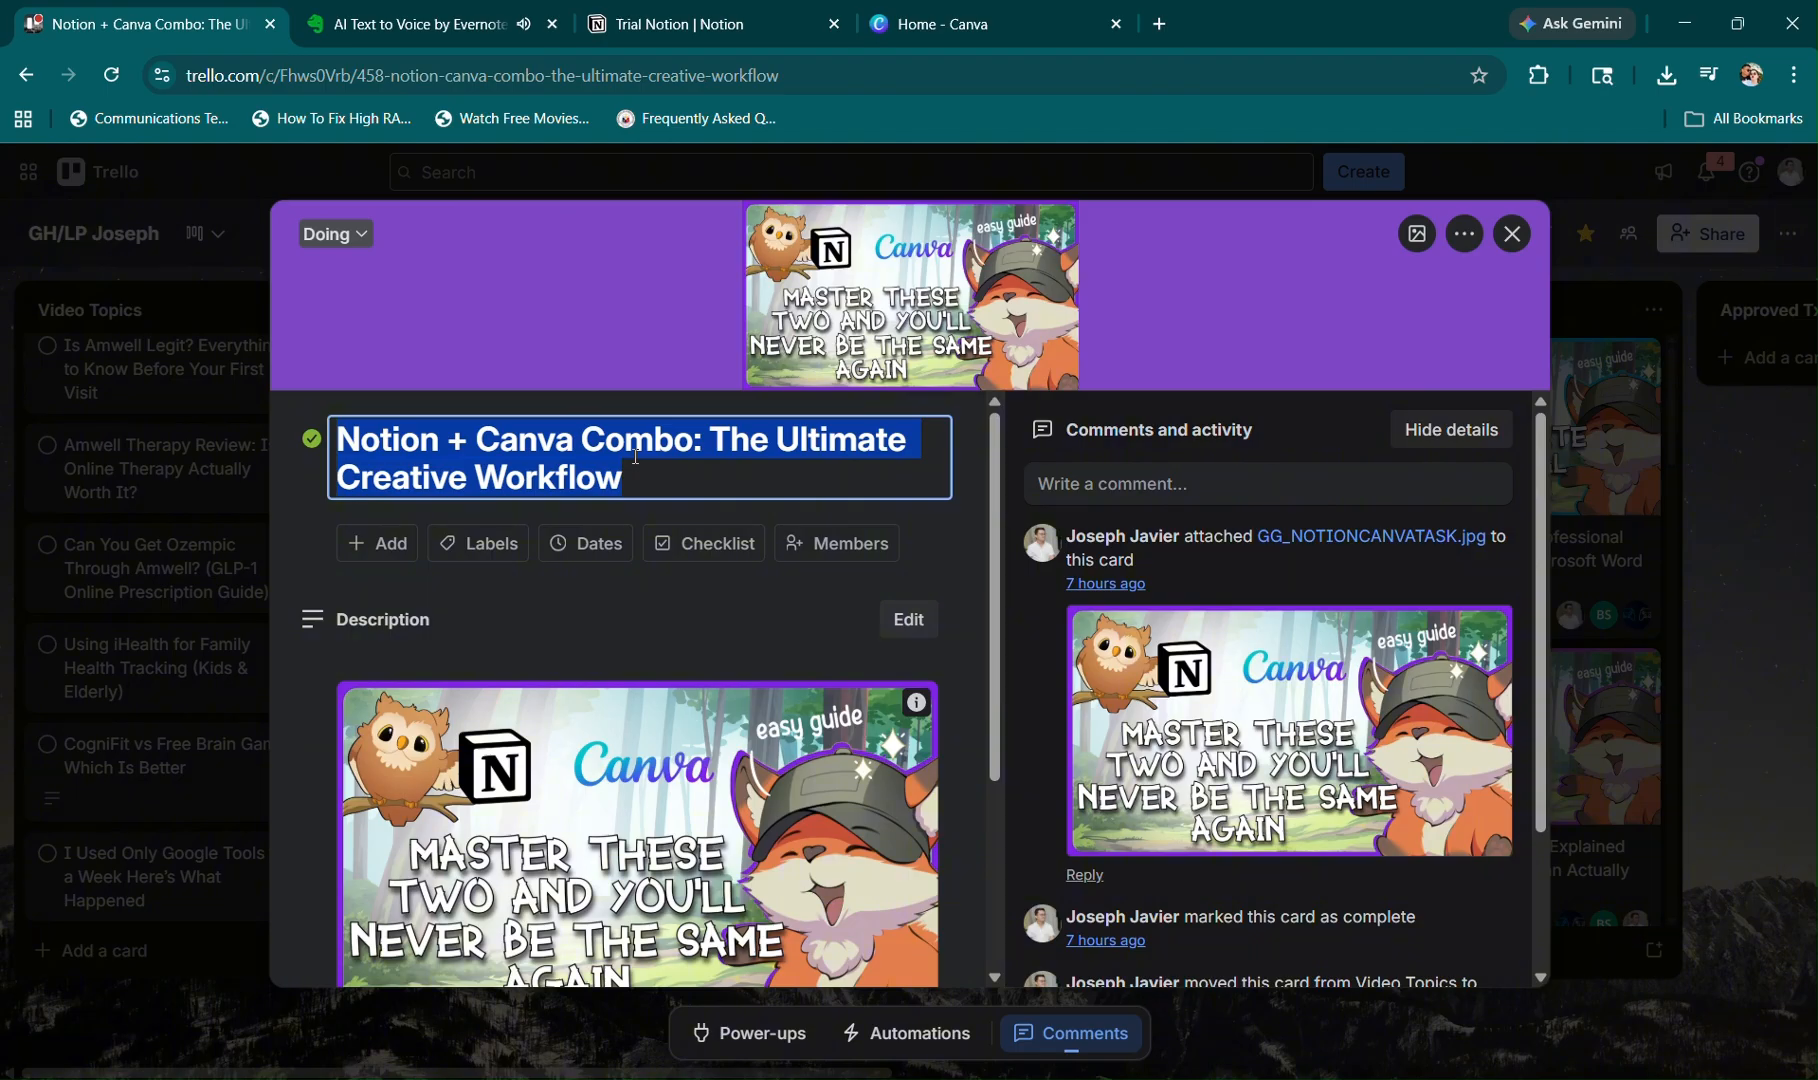
left_click(660, 22)
left_click(733, 567)
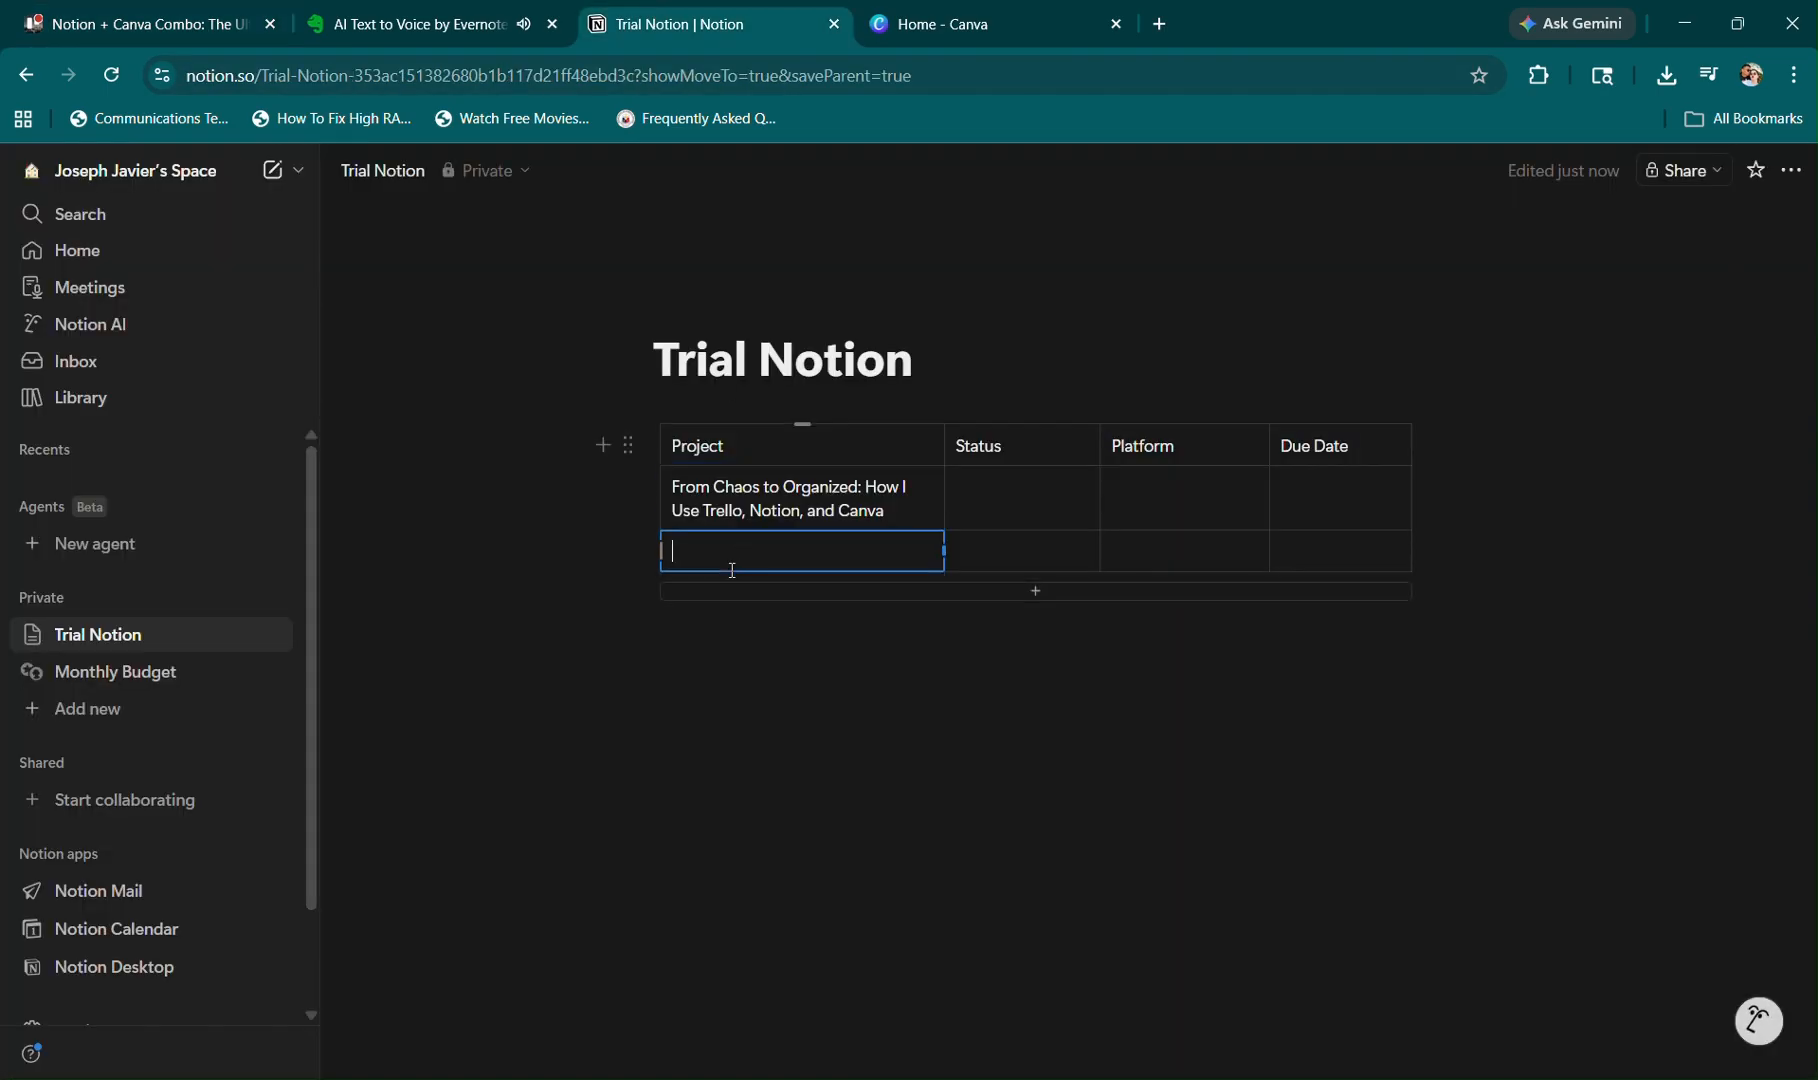
key("ctrl+v")
Try to insert a status element in the first project's Status cell using a /st command.
left_click(969, 493)
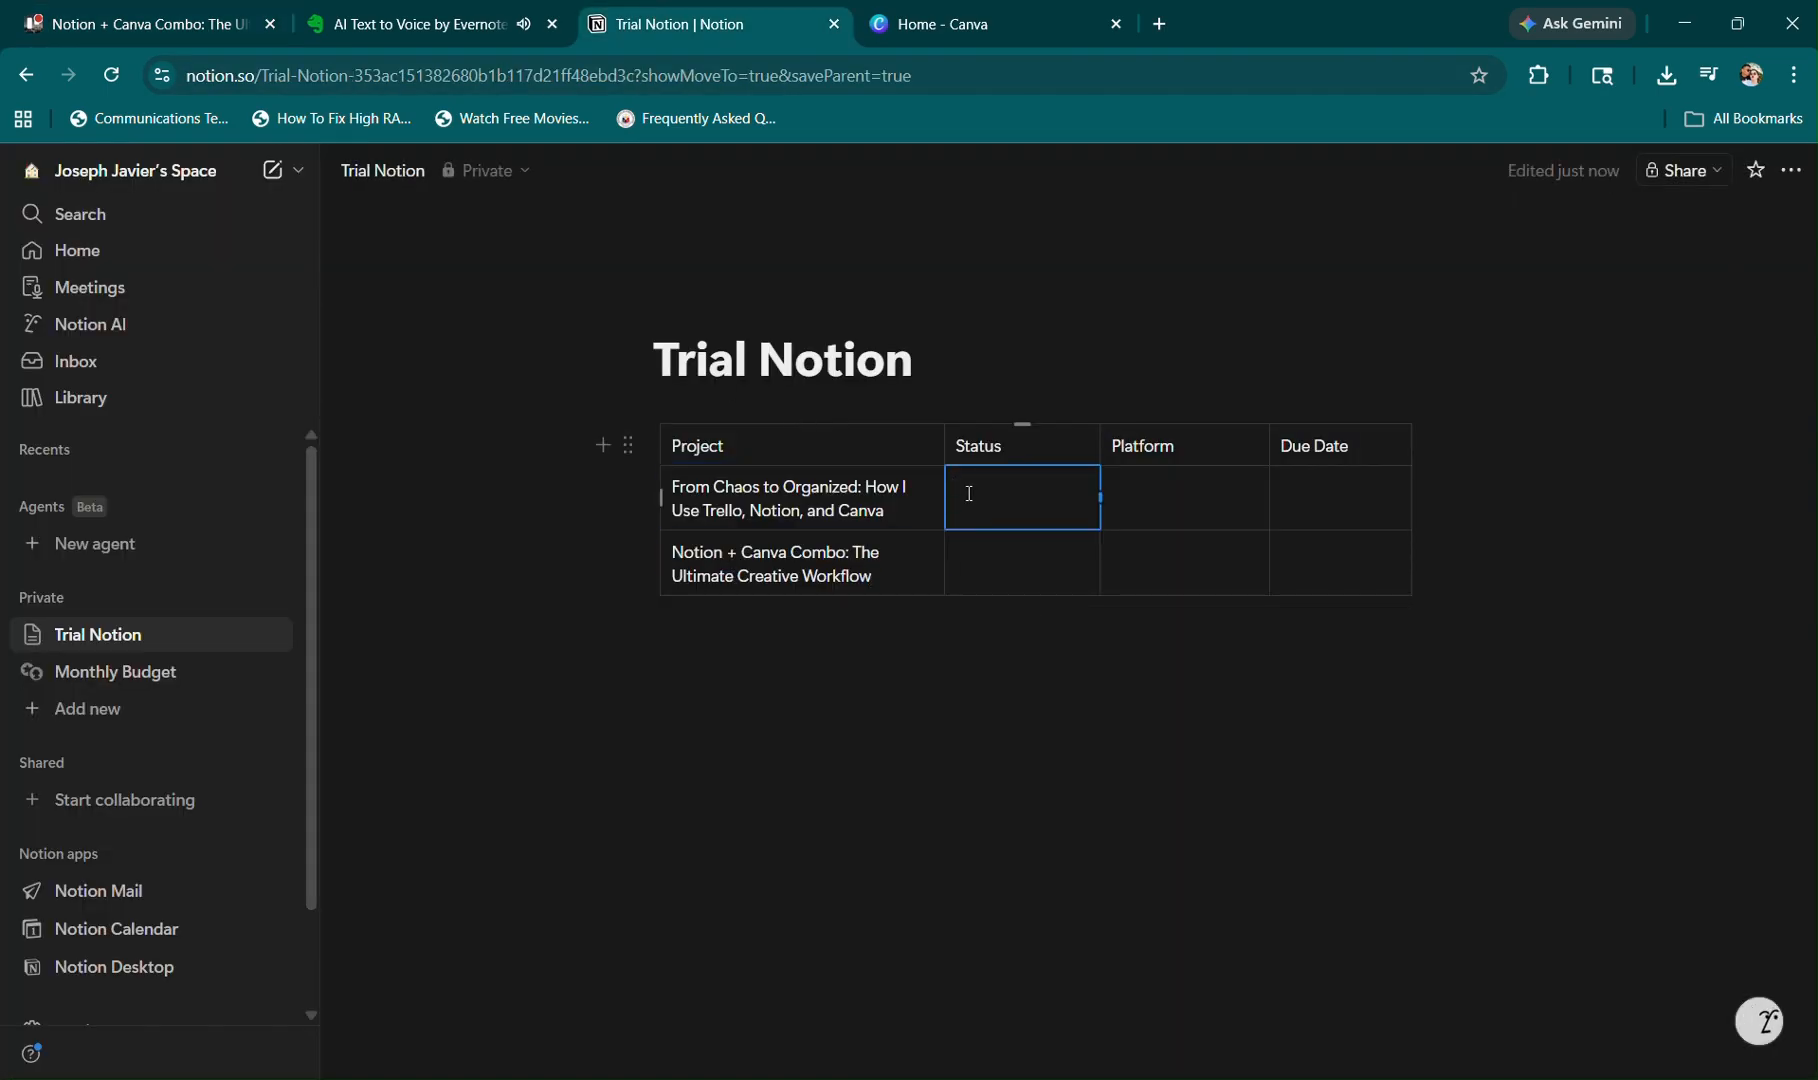
type("/st")
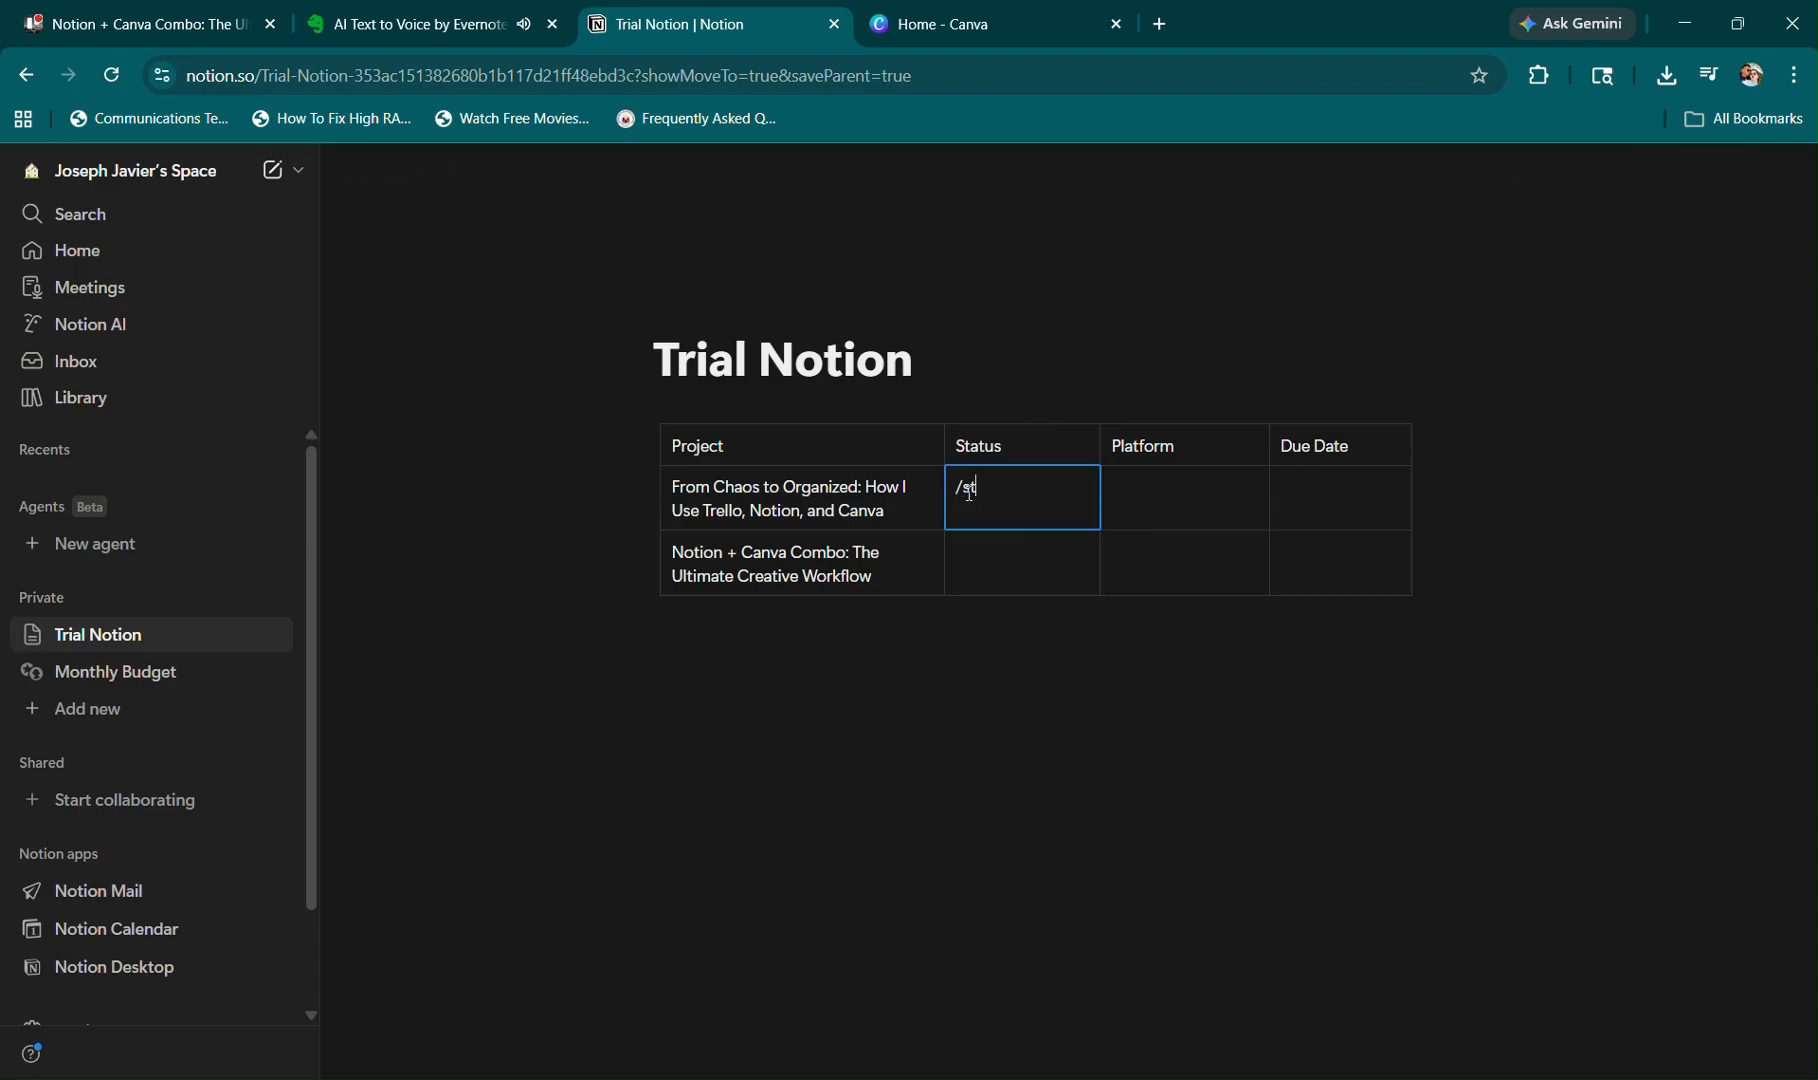
left_click(963, 808)
left_click(998, 513)
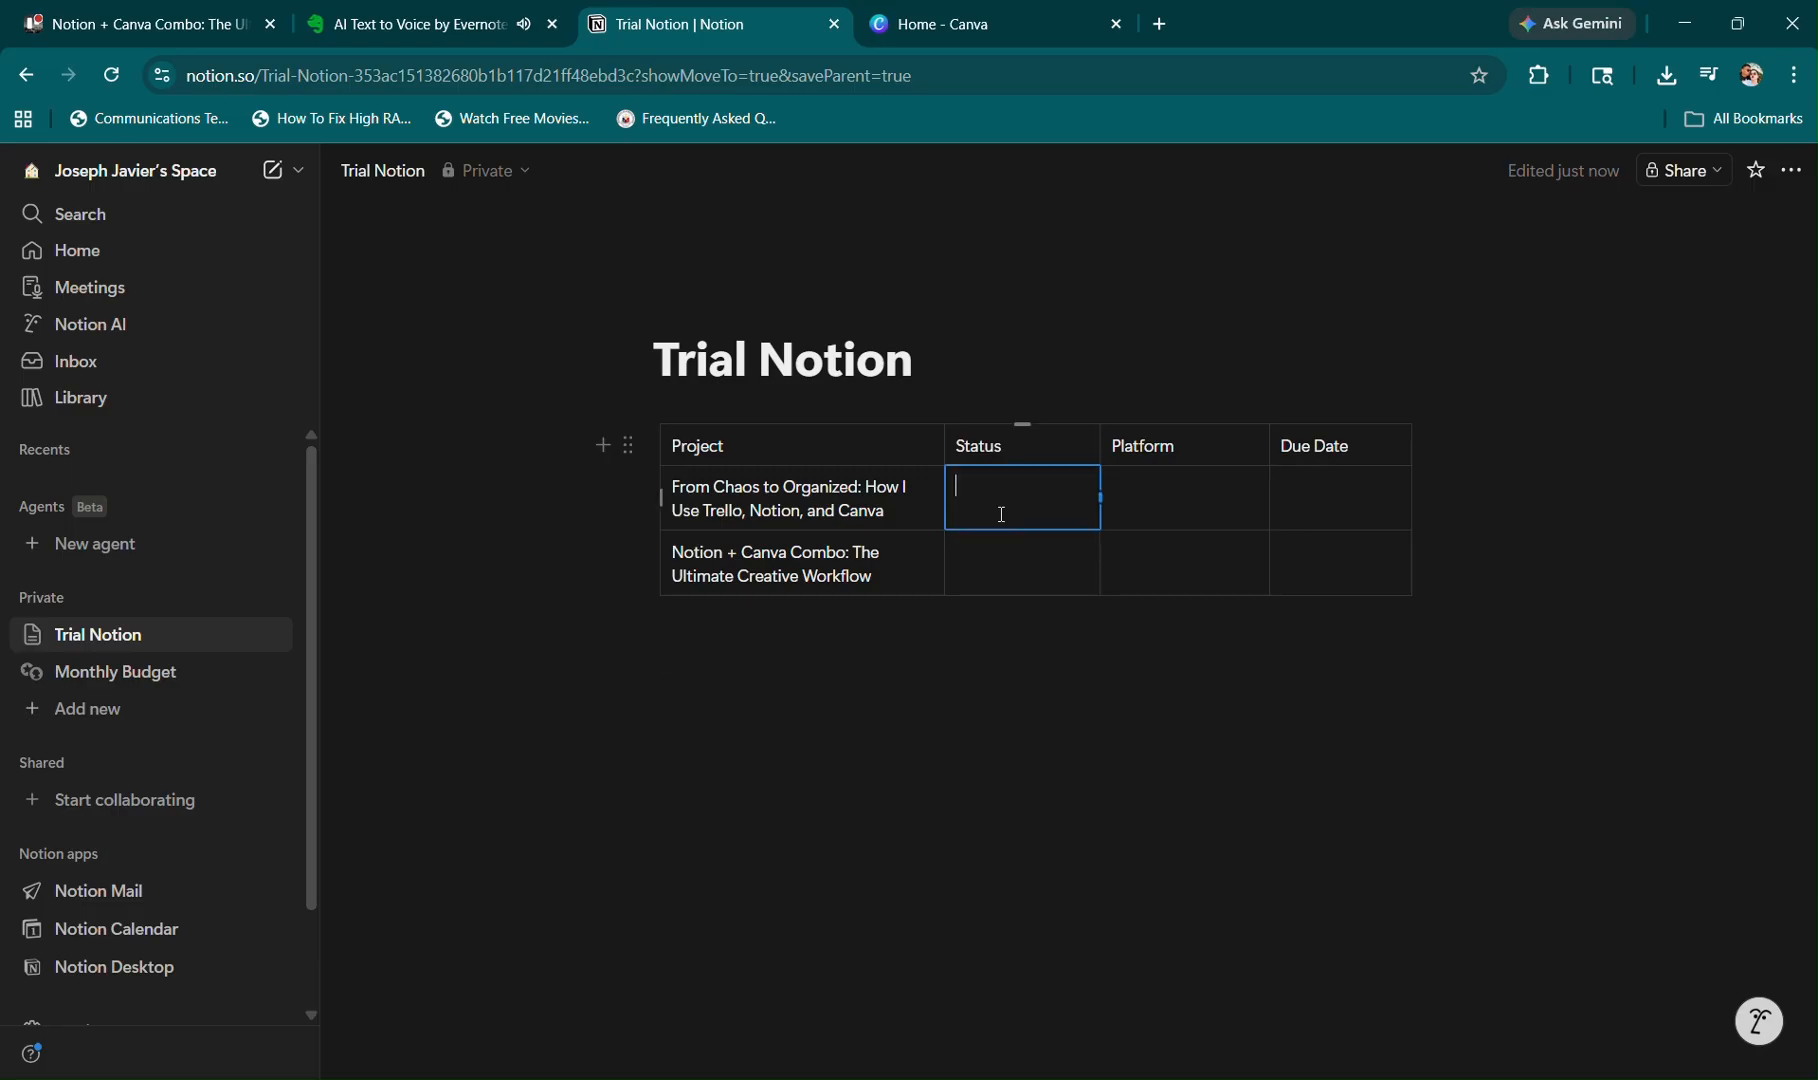
right_click(999, 515)
left_click(979, 478)
Switch to Canva and open the recent design "Google Gemini Explained".
left_click(1075, 12)
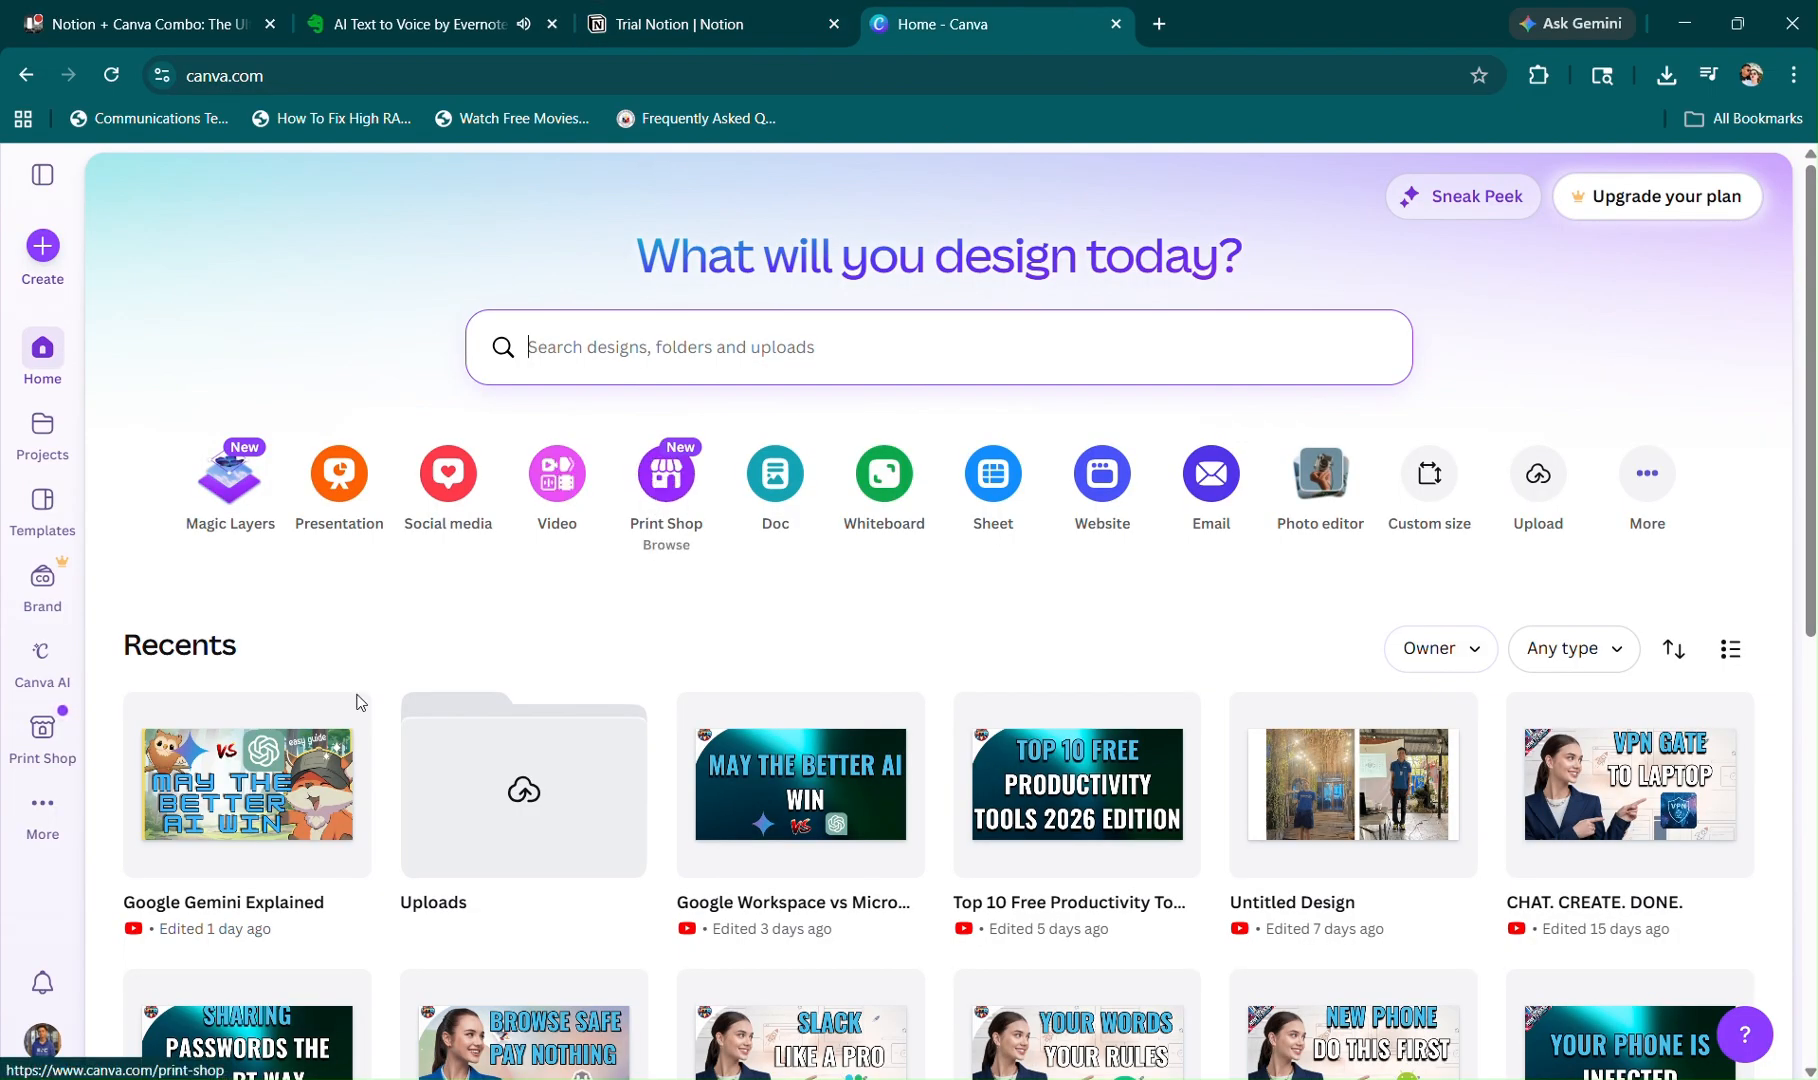
left_click(190, 805)
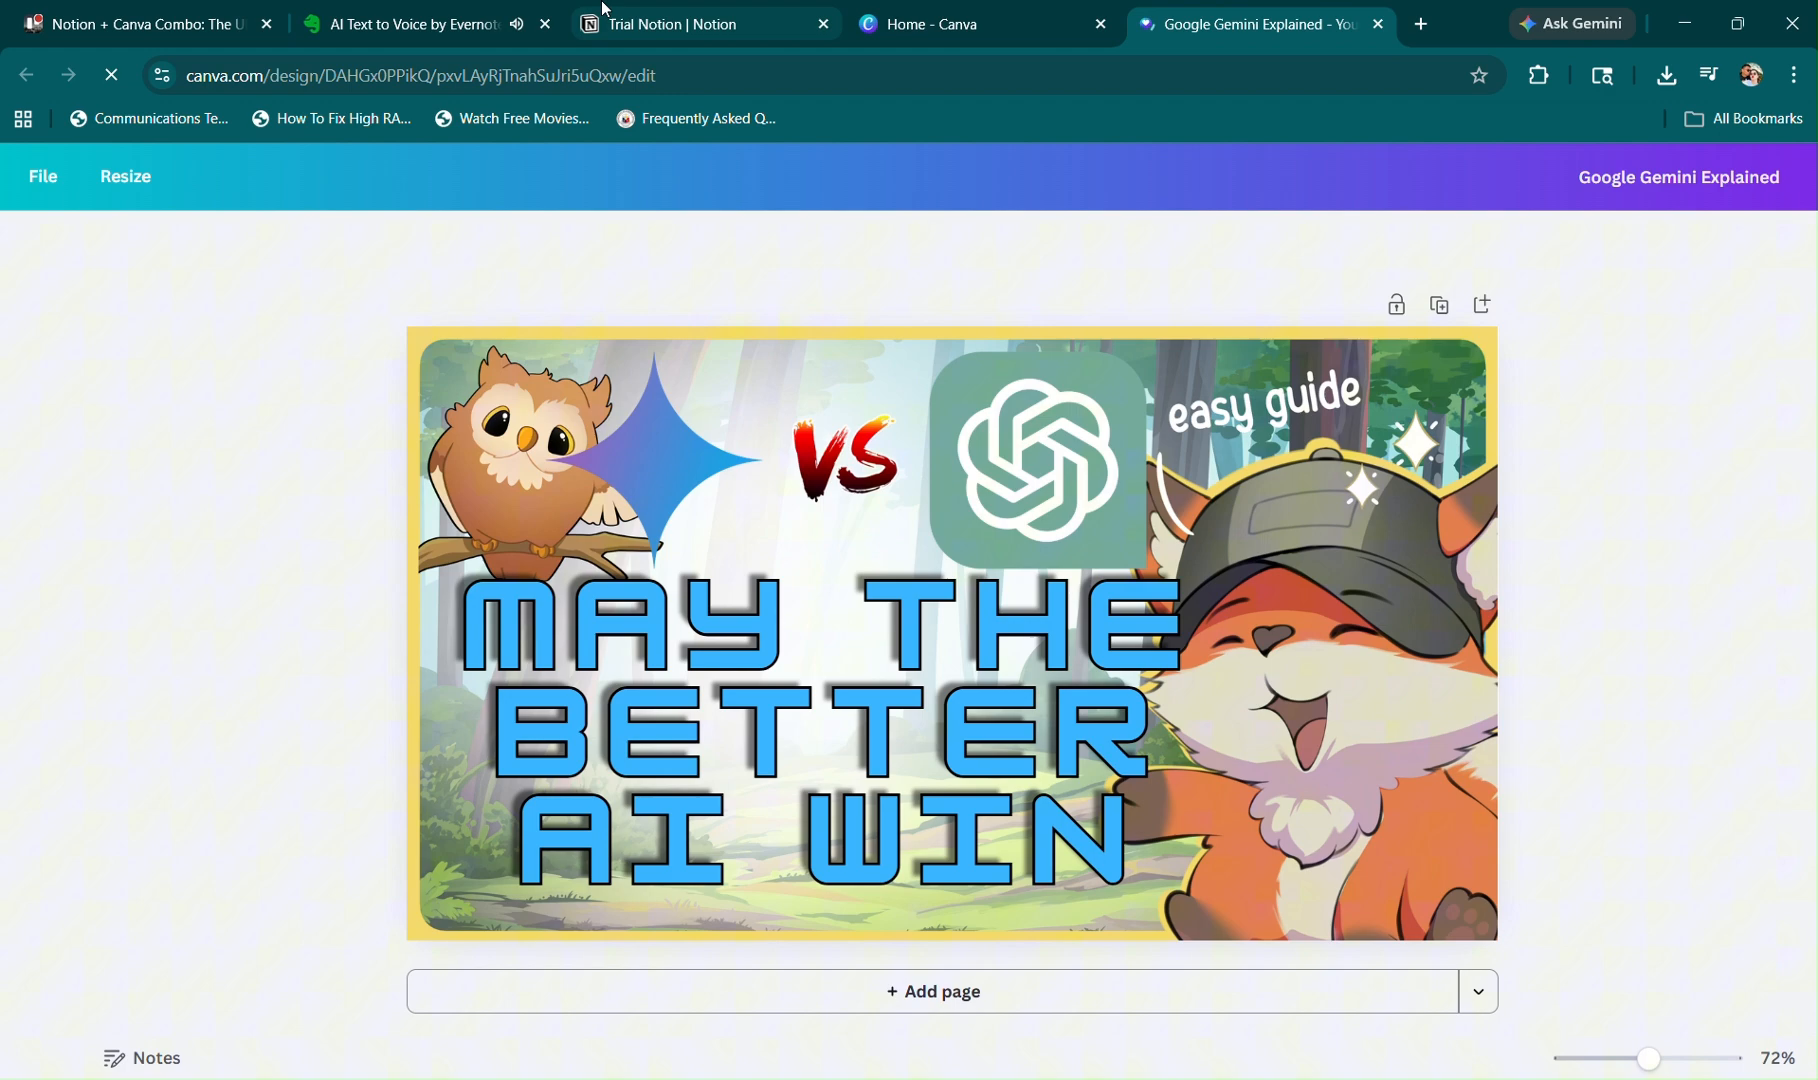
left_click(632, 8)
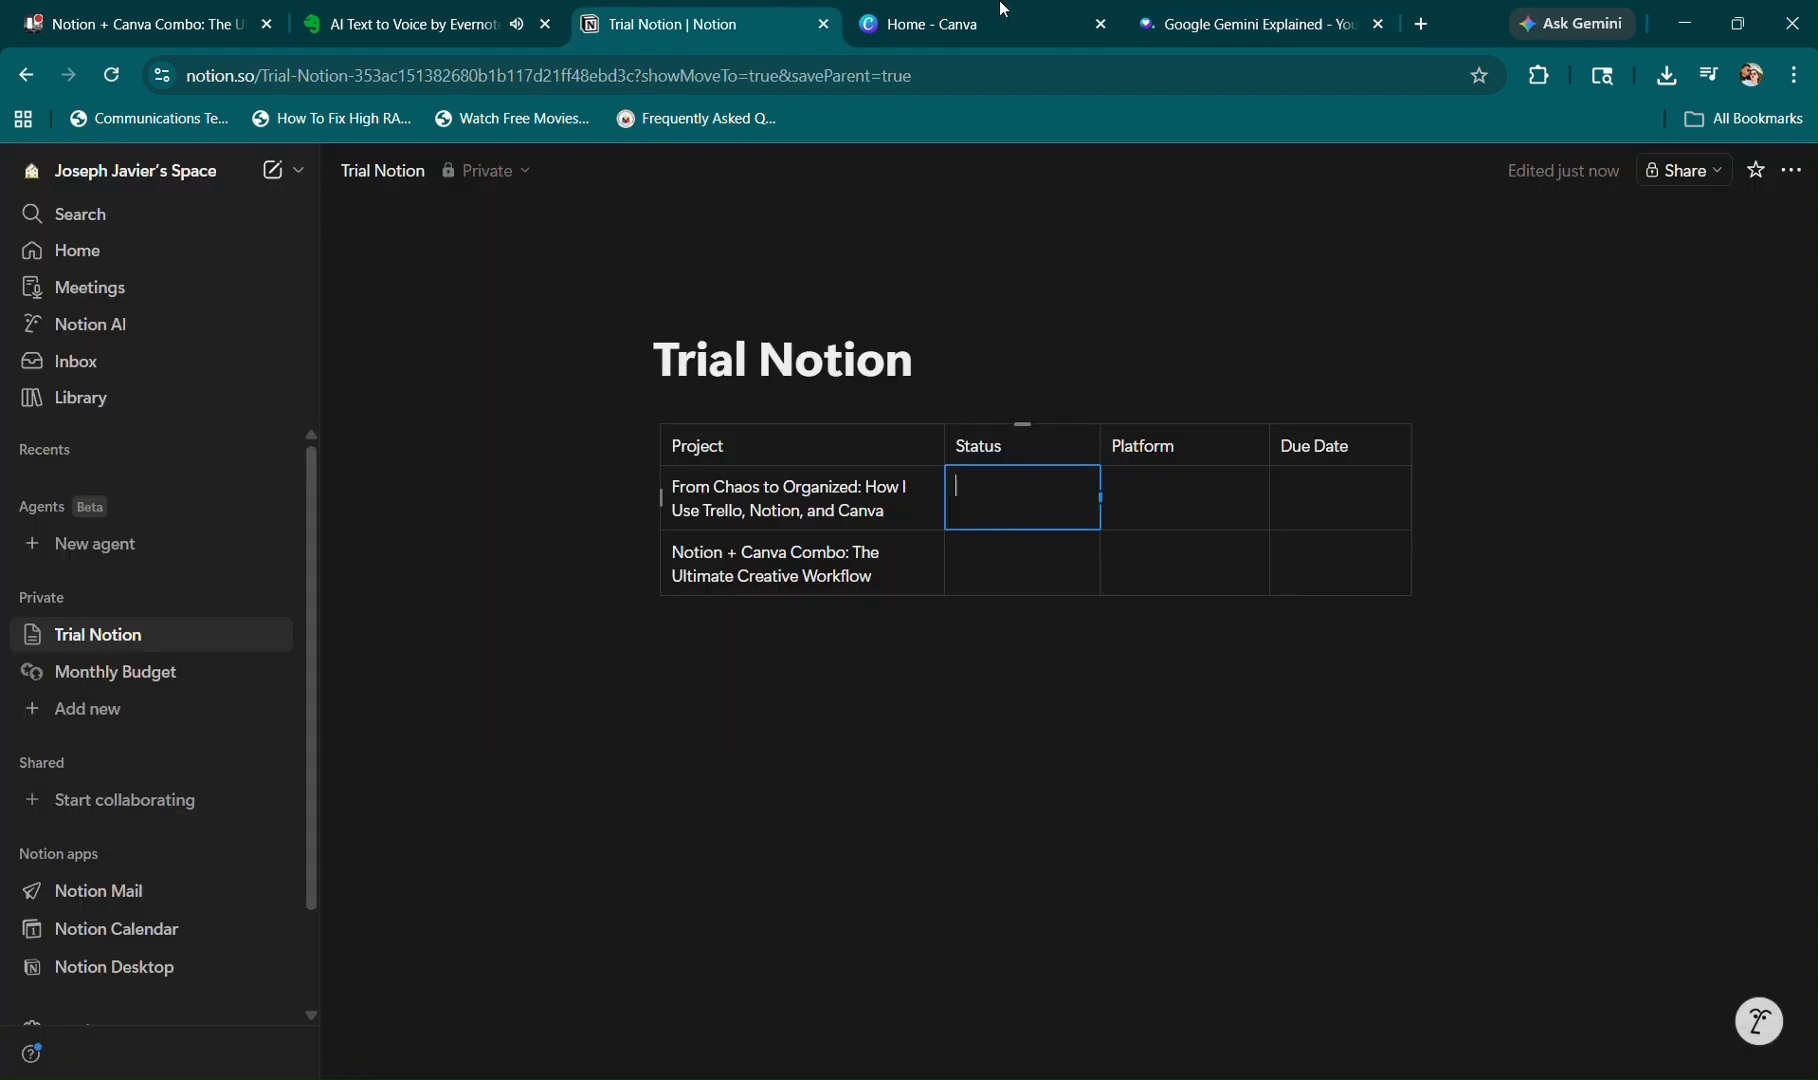
left_click(1068, 37)
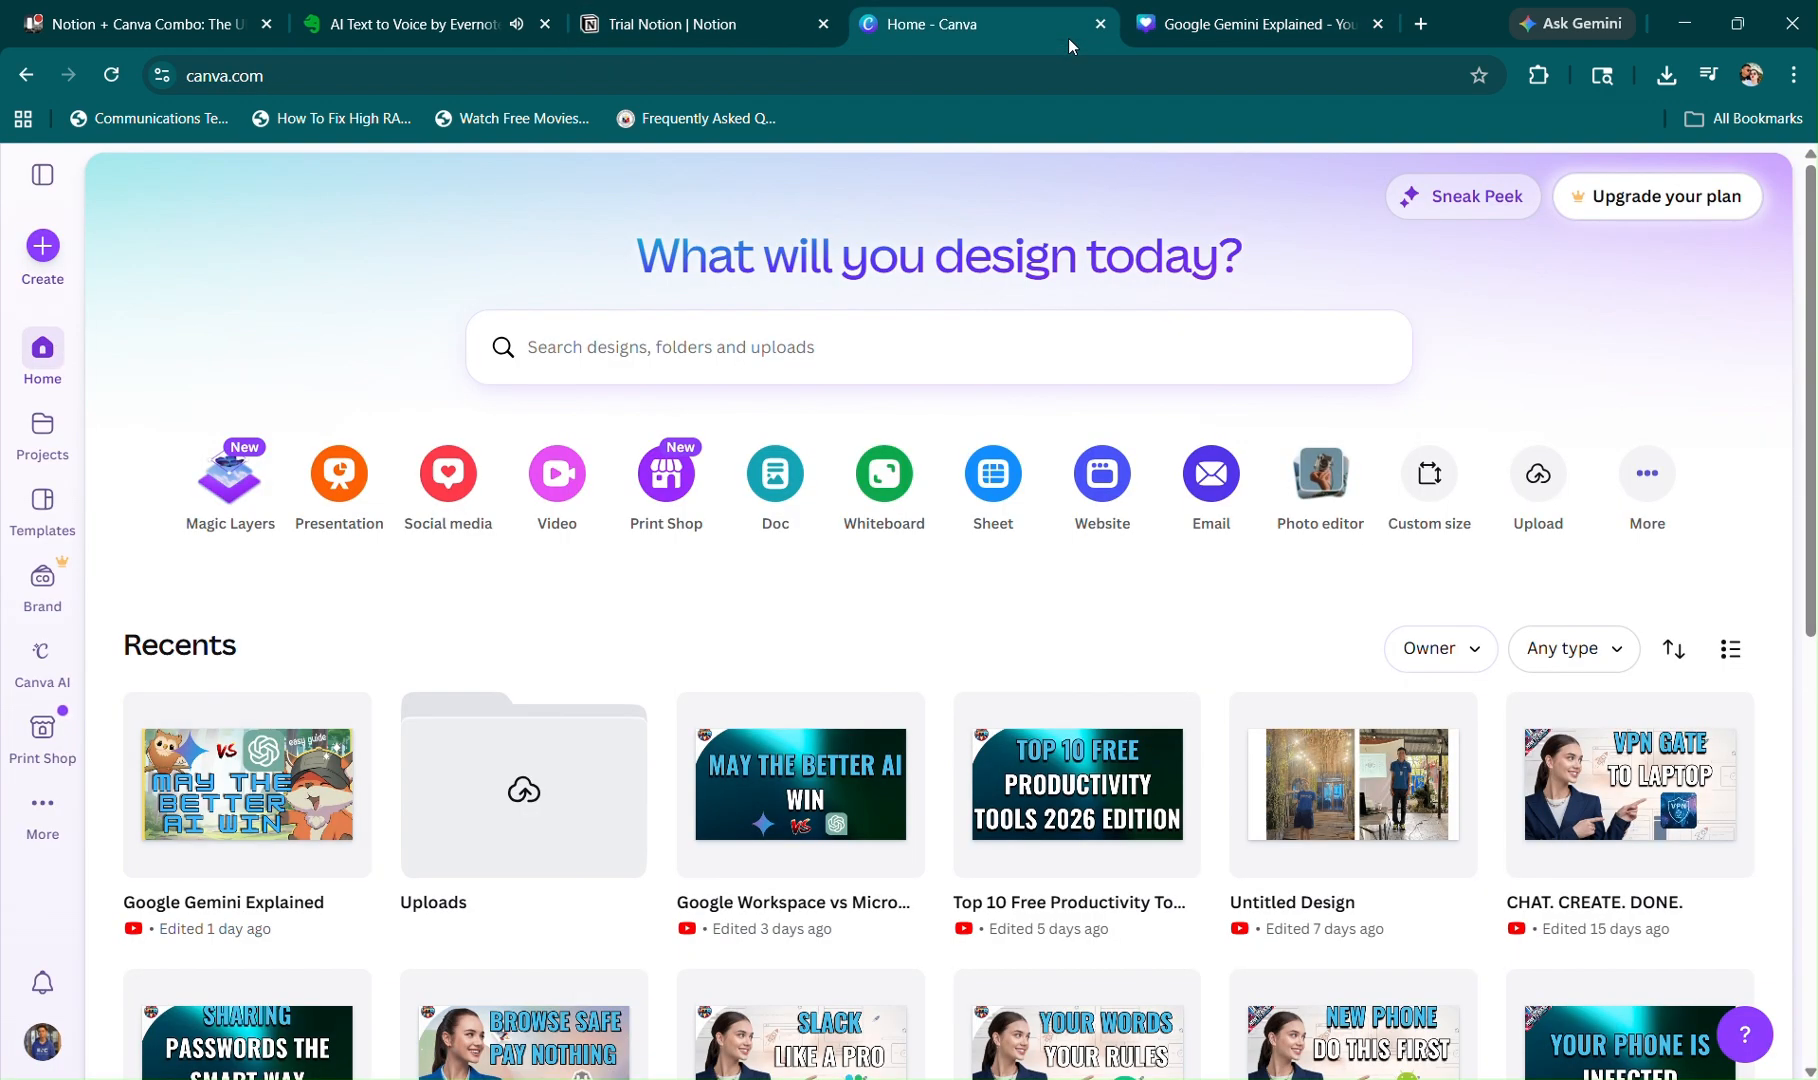
left_click(1206, 26)
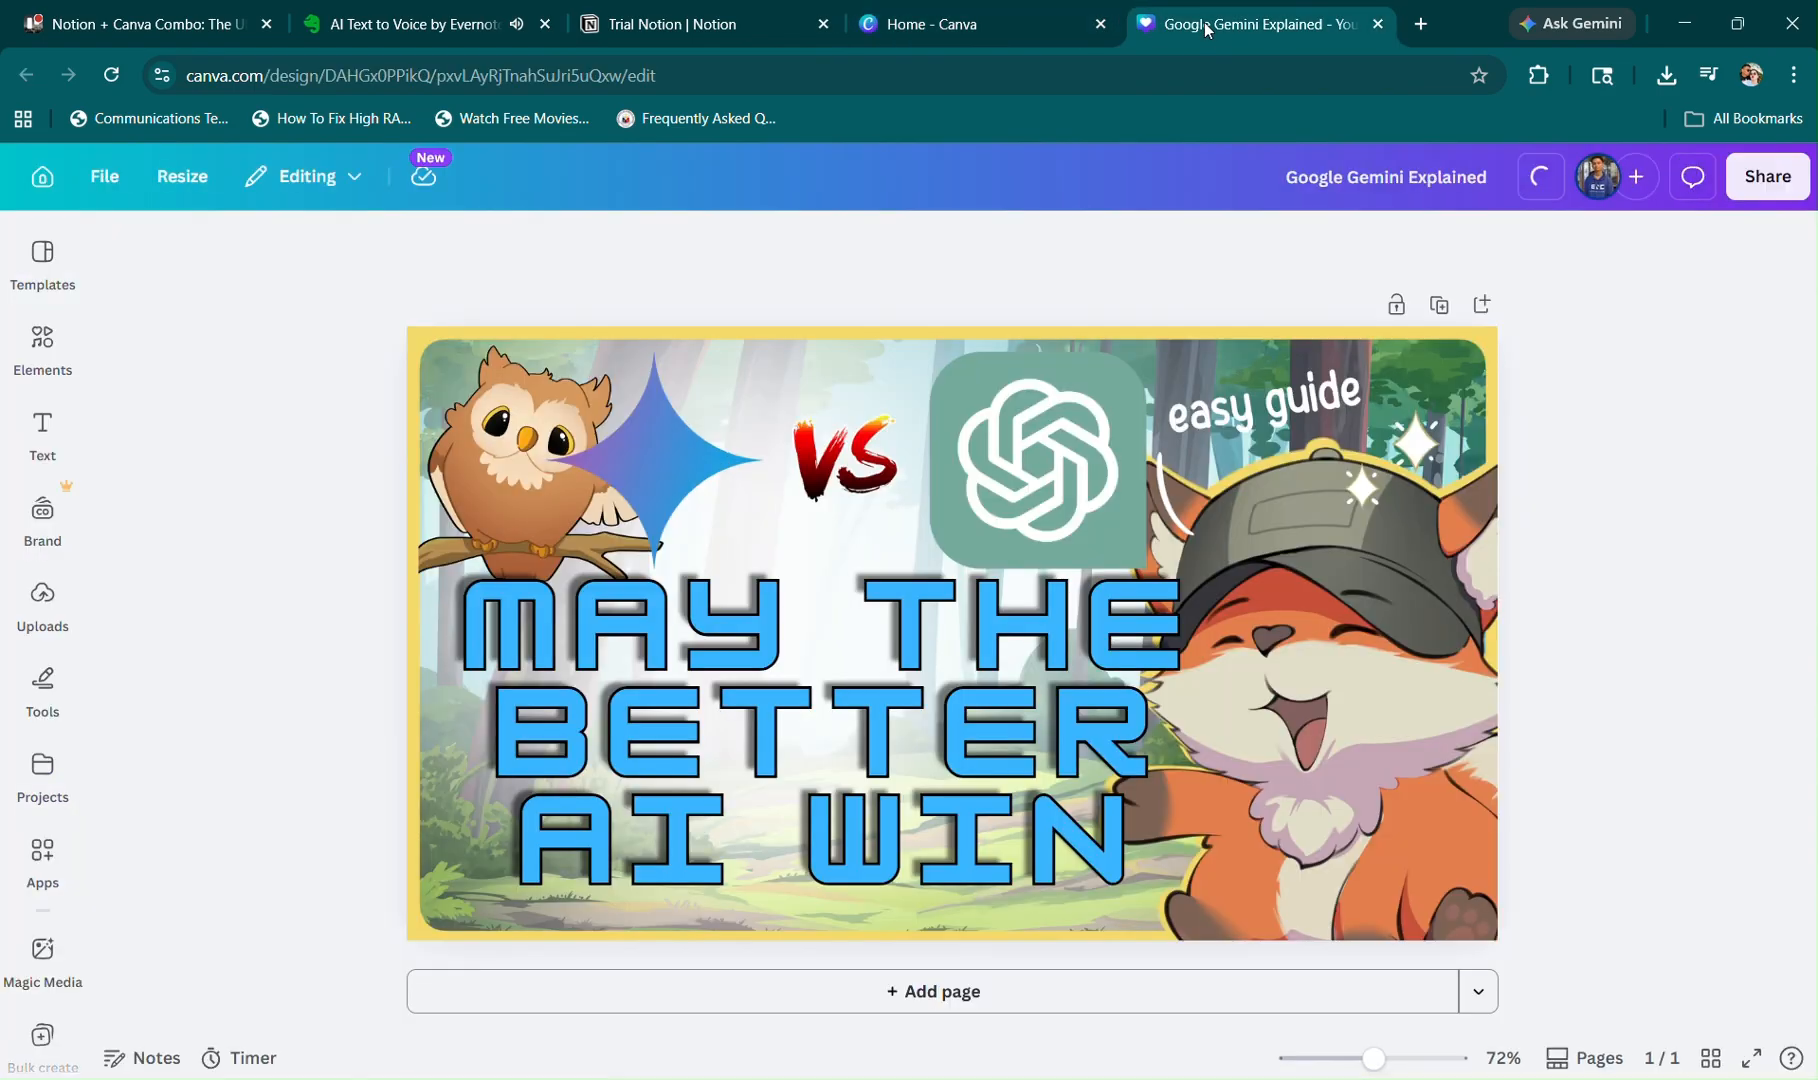
Return to the Trial Notion page in Notion and turn on its Full width option.
left_click(659, 10)
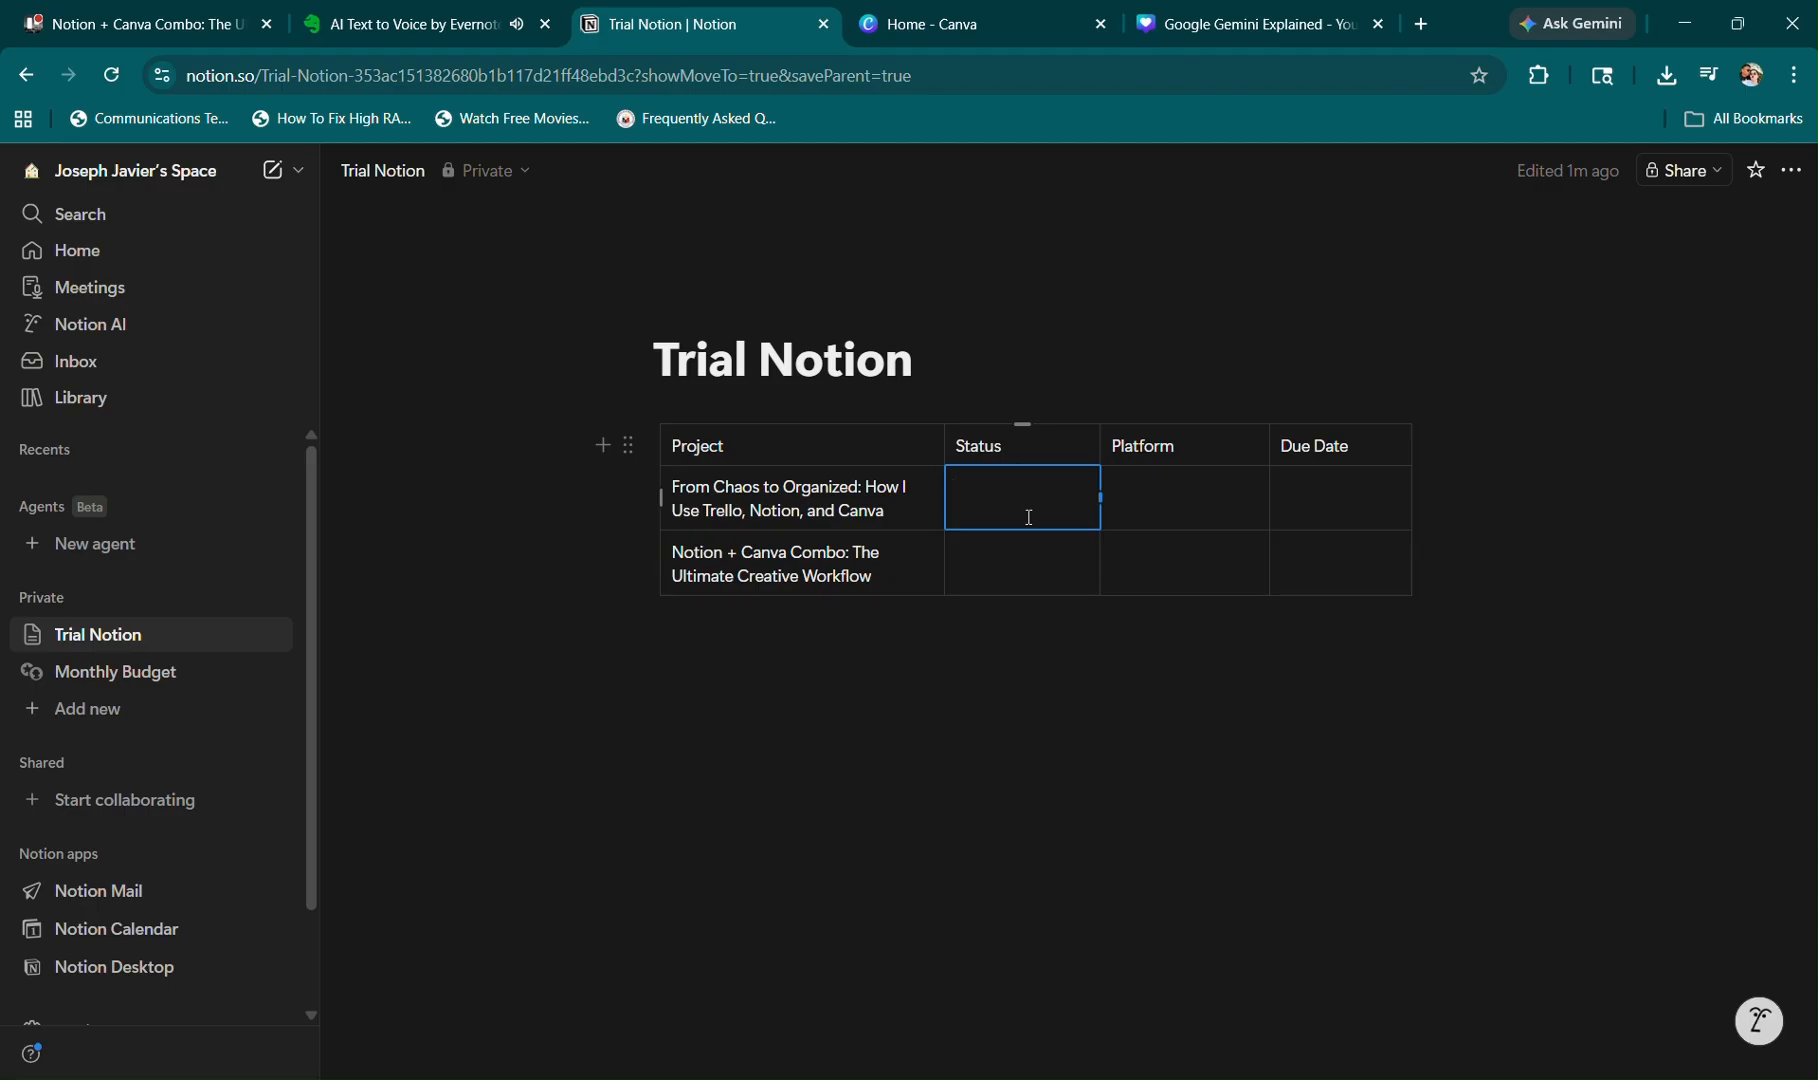
left_click(954, 702)
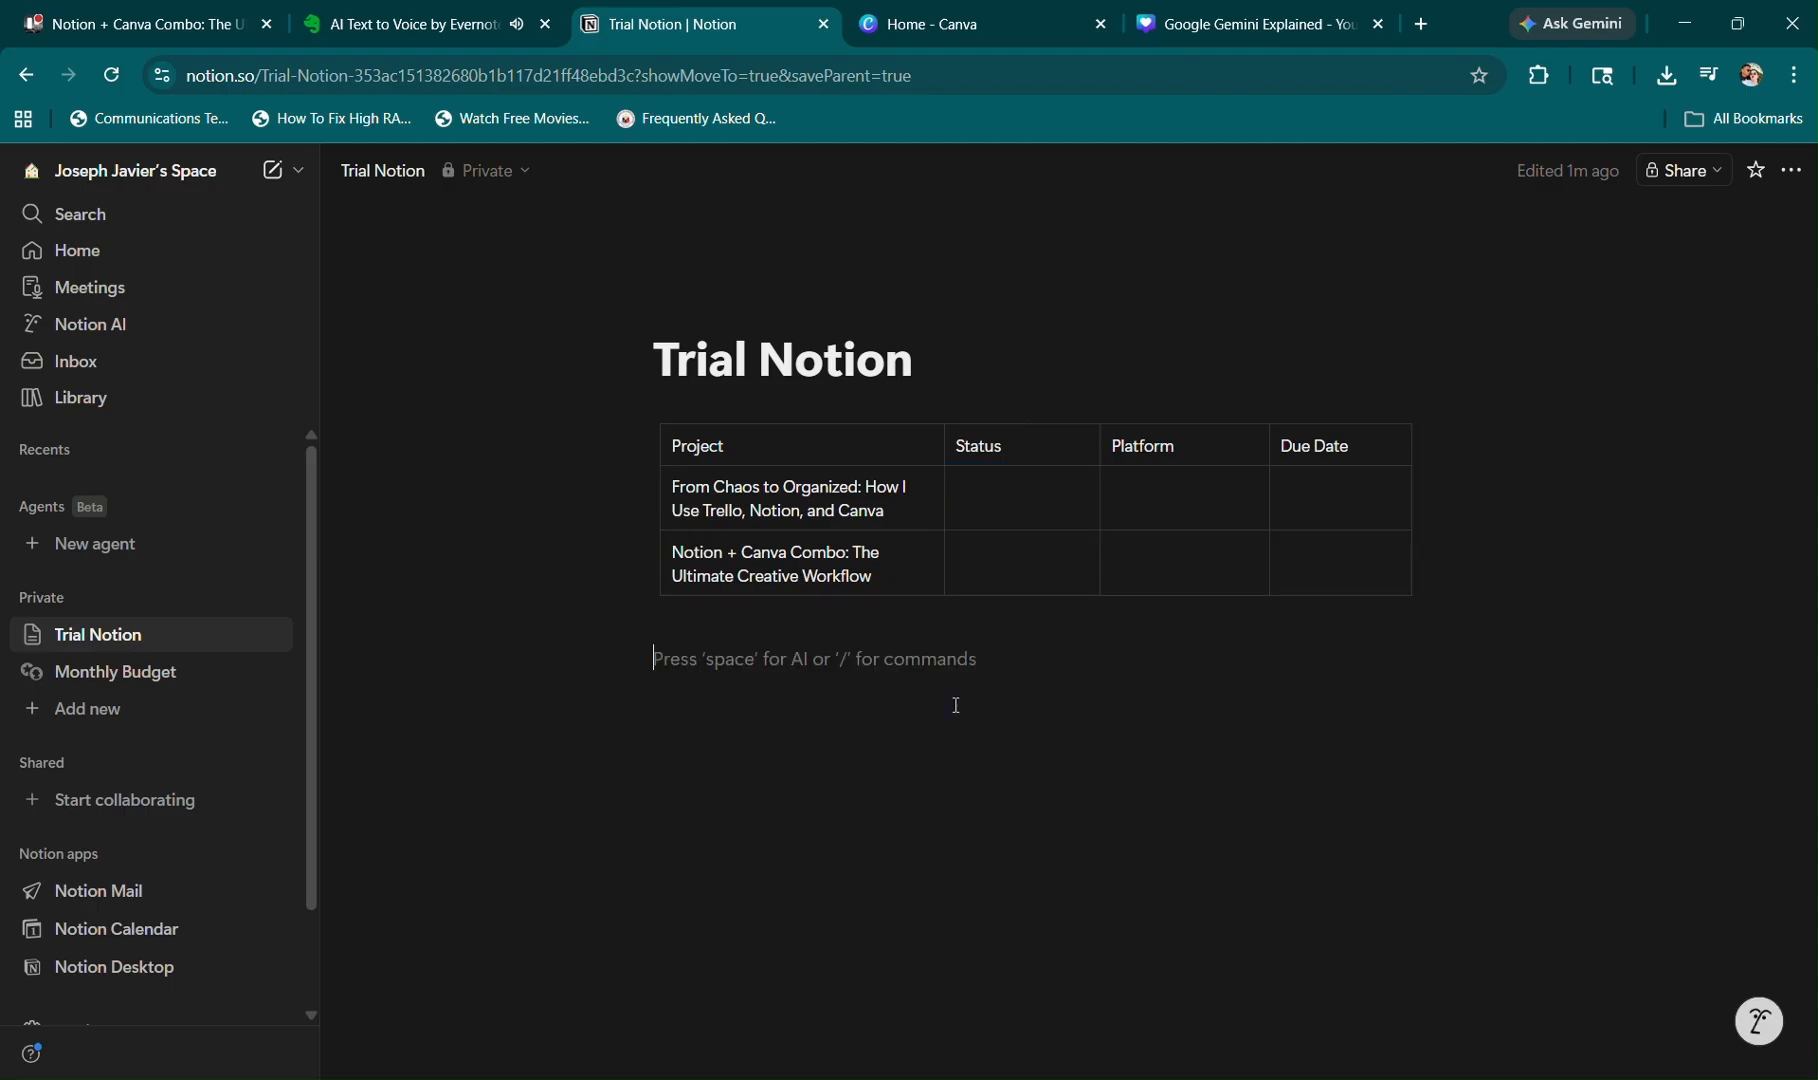
left_click(1789, 172)
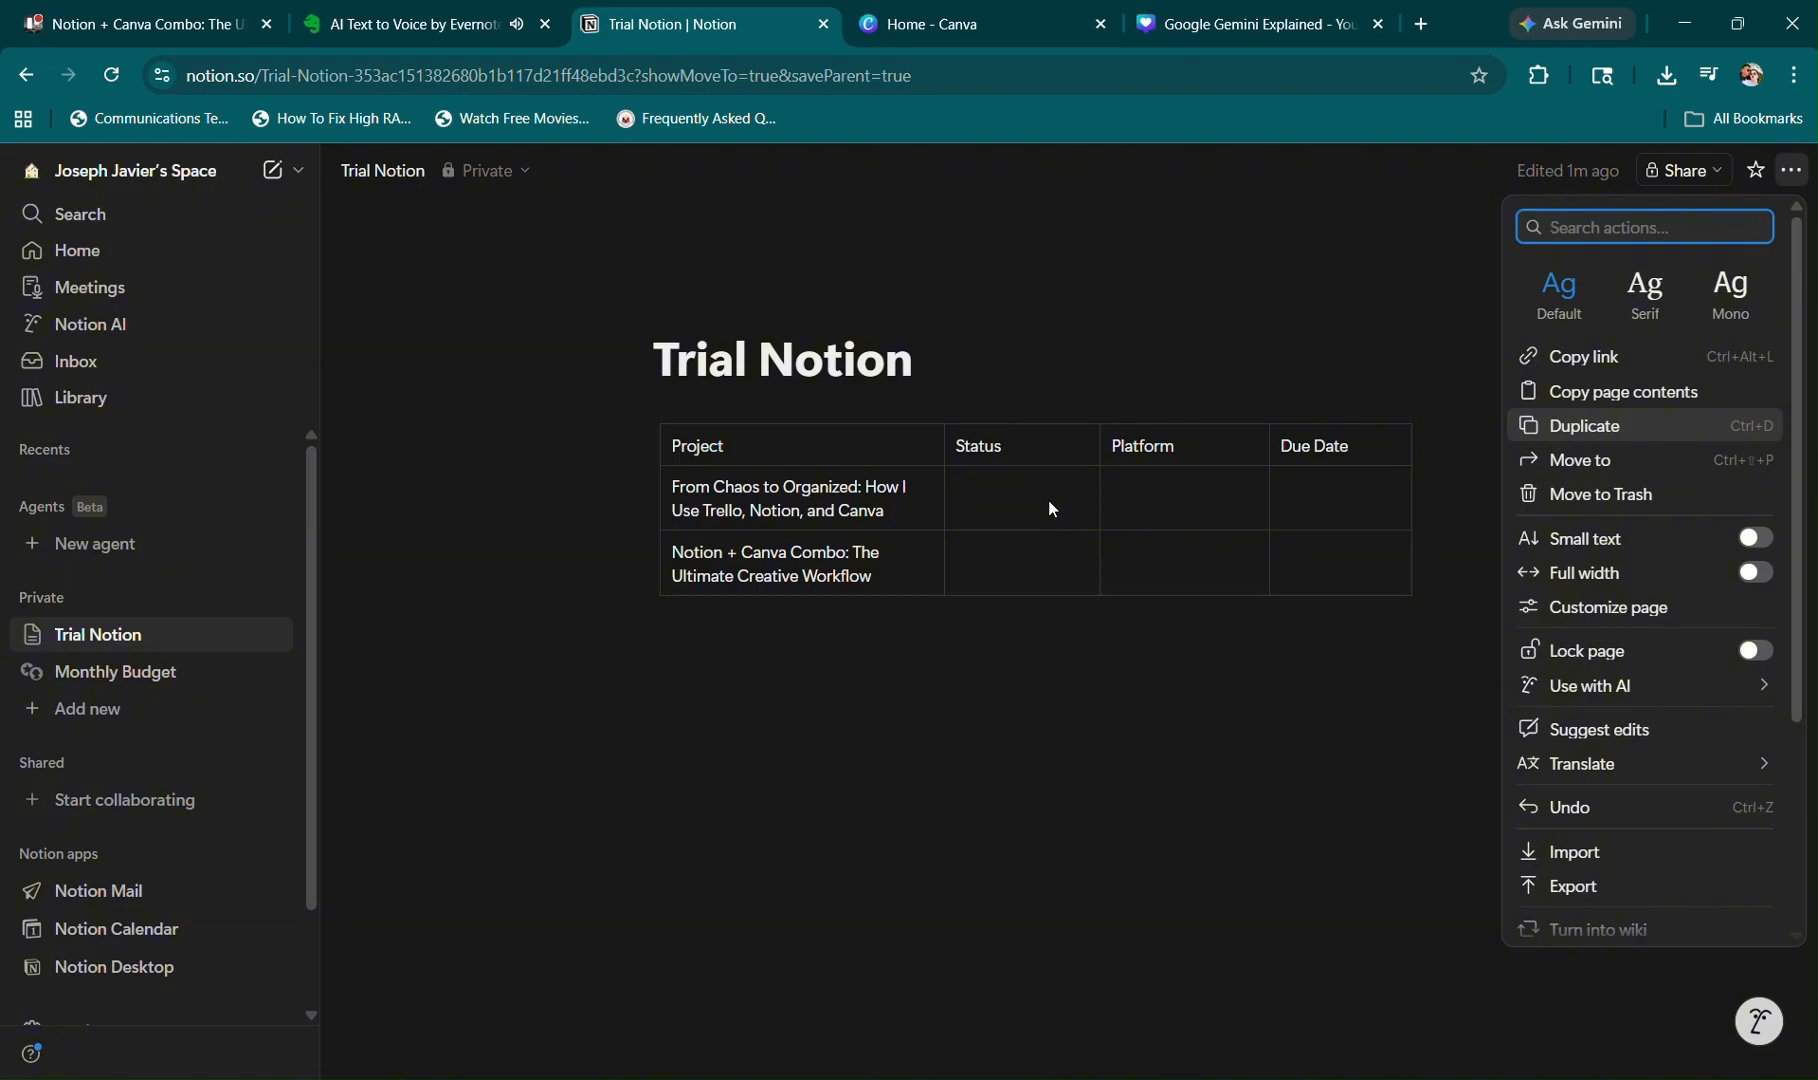
left_click(1756, 574)
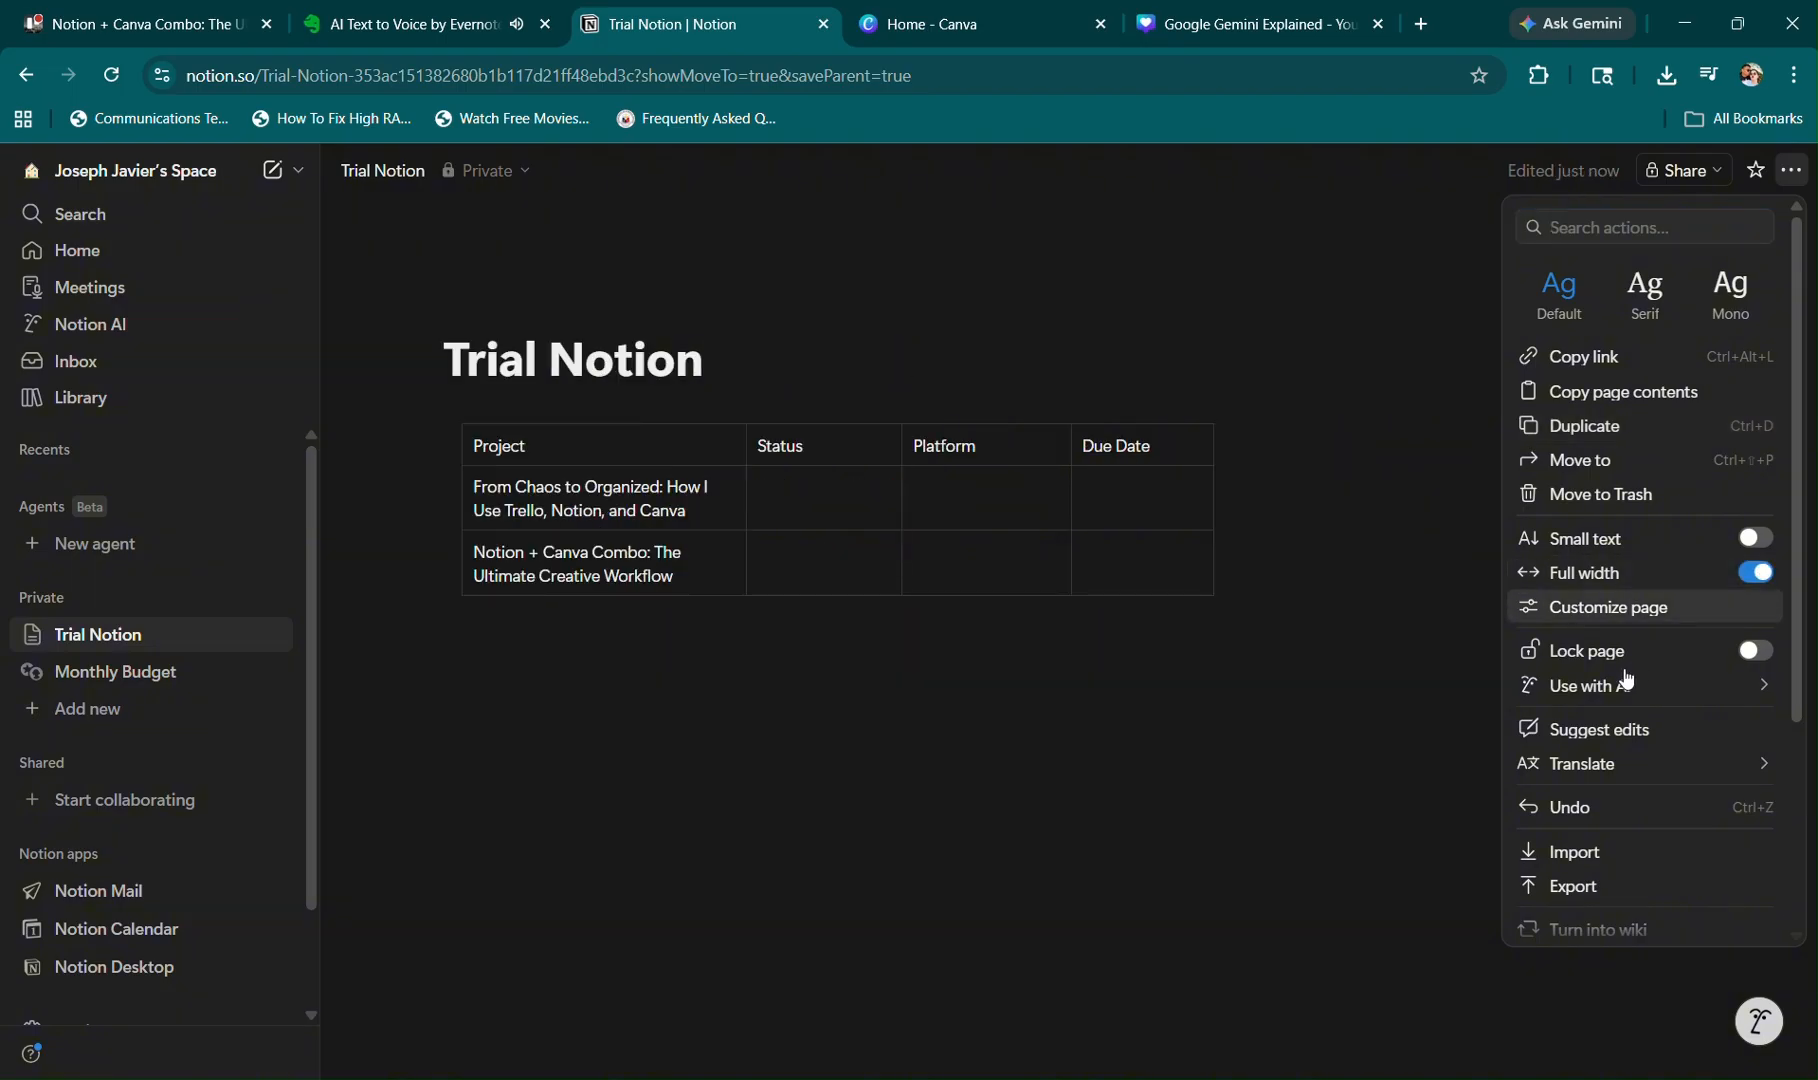
mouse_move(1603, 690)
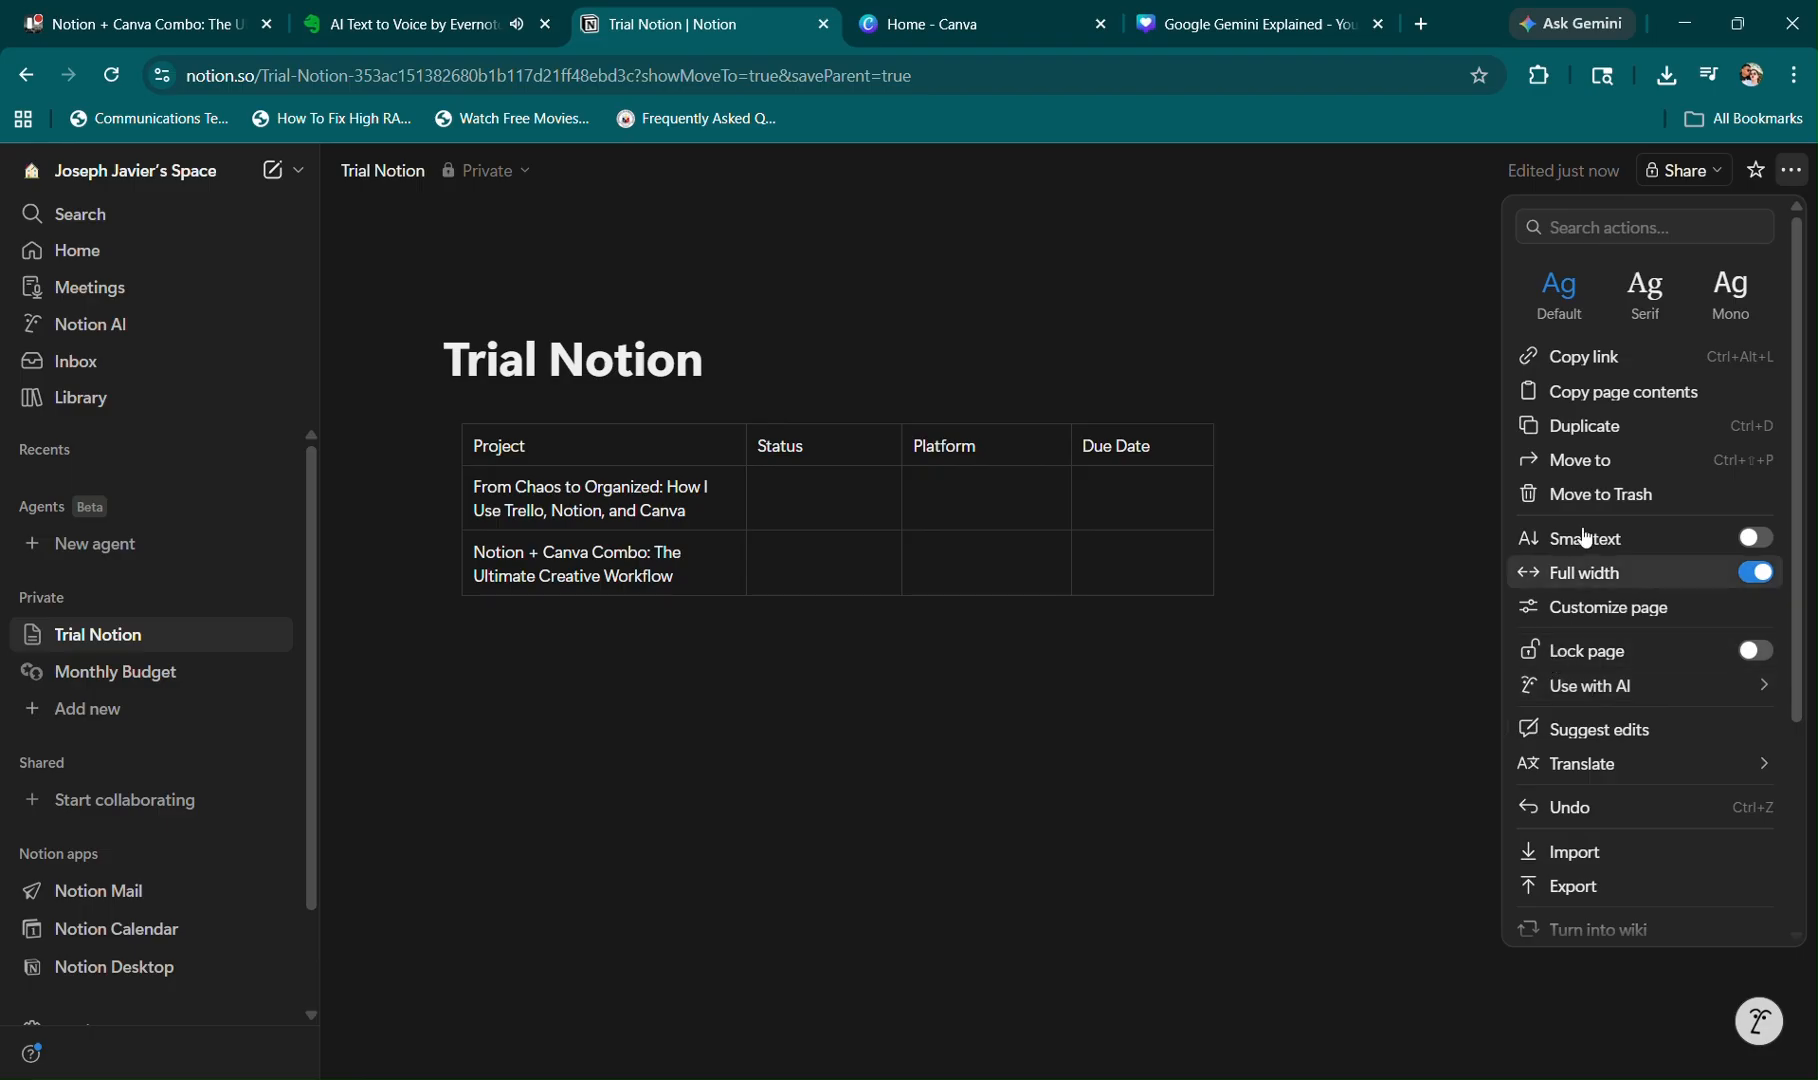
left_click(821, 493)
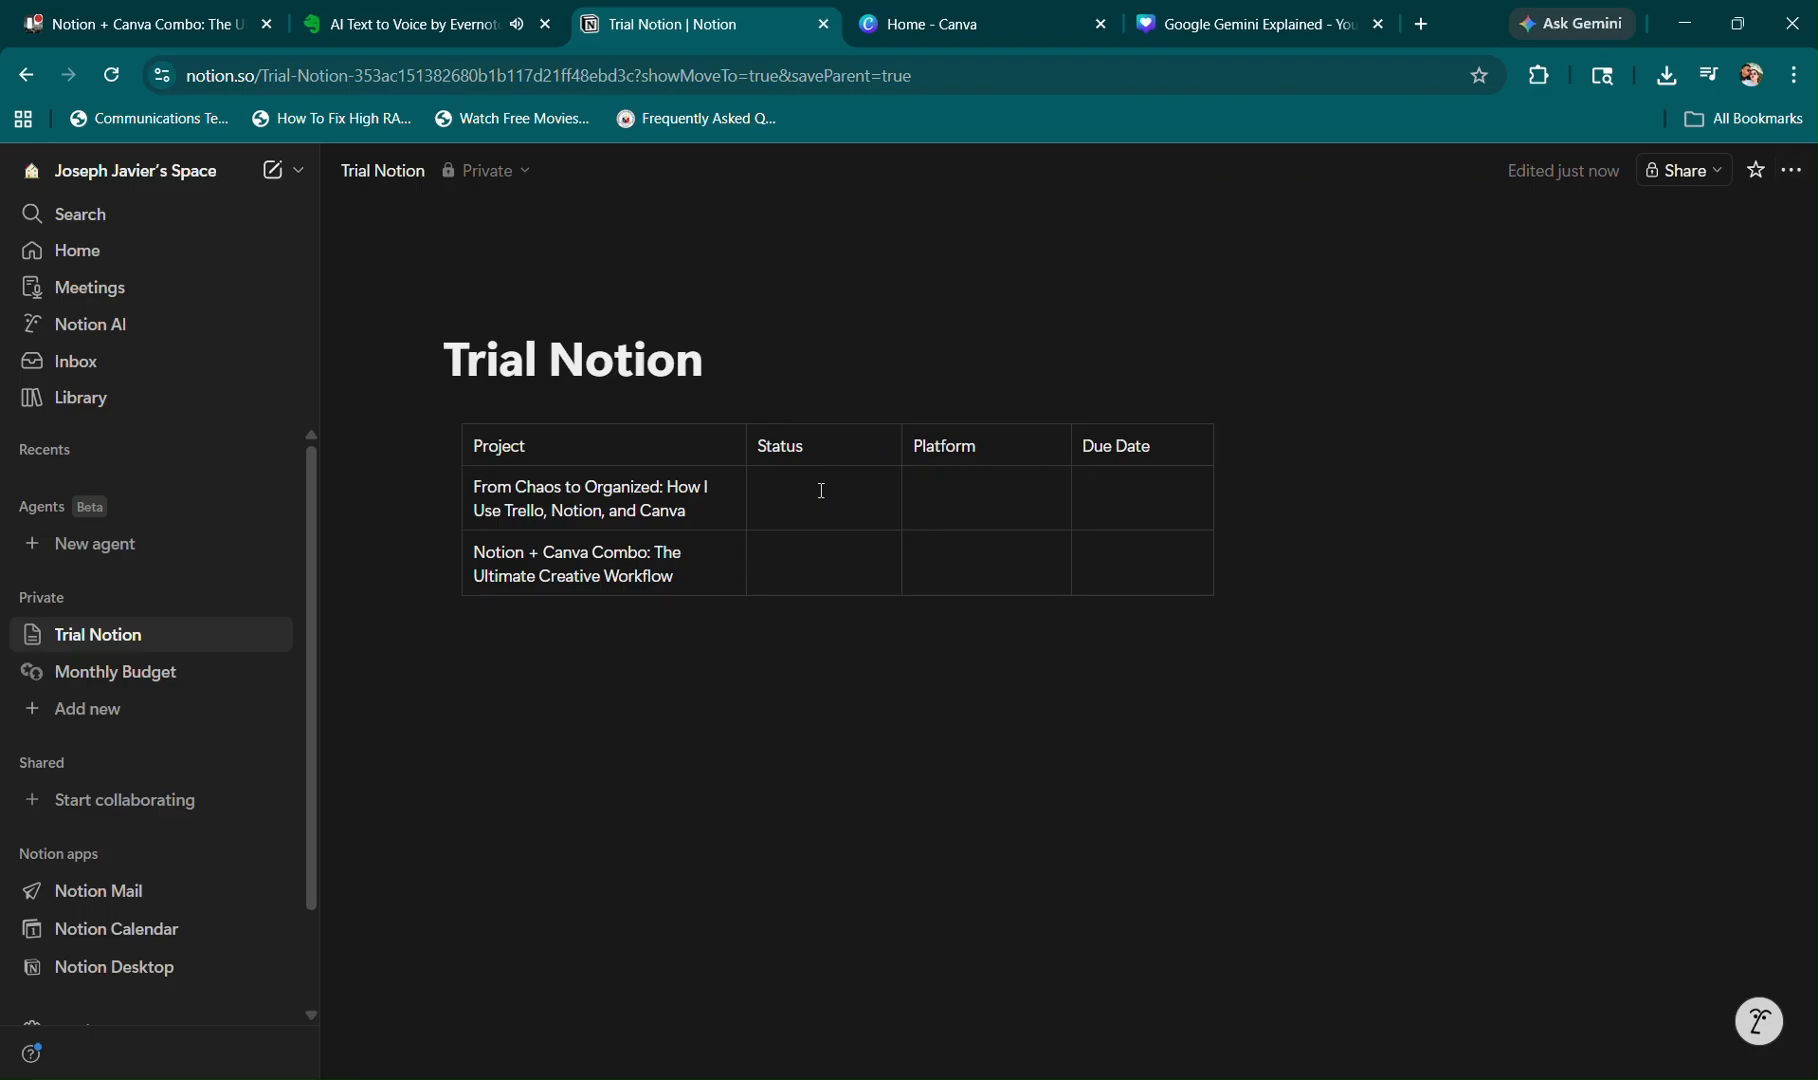
left_click(801, 515)
left_click_drag(797, 503, 921, 529)
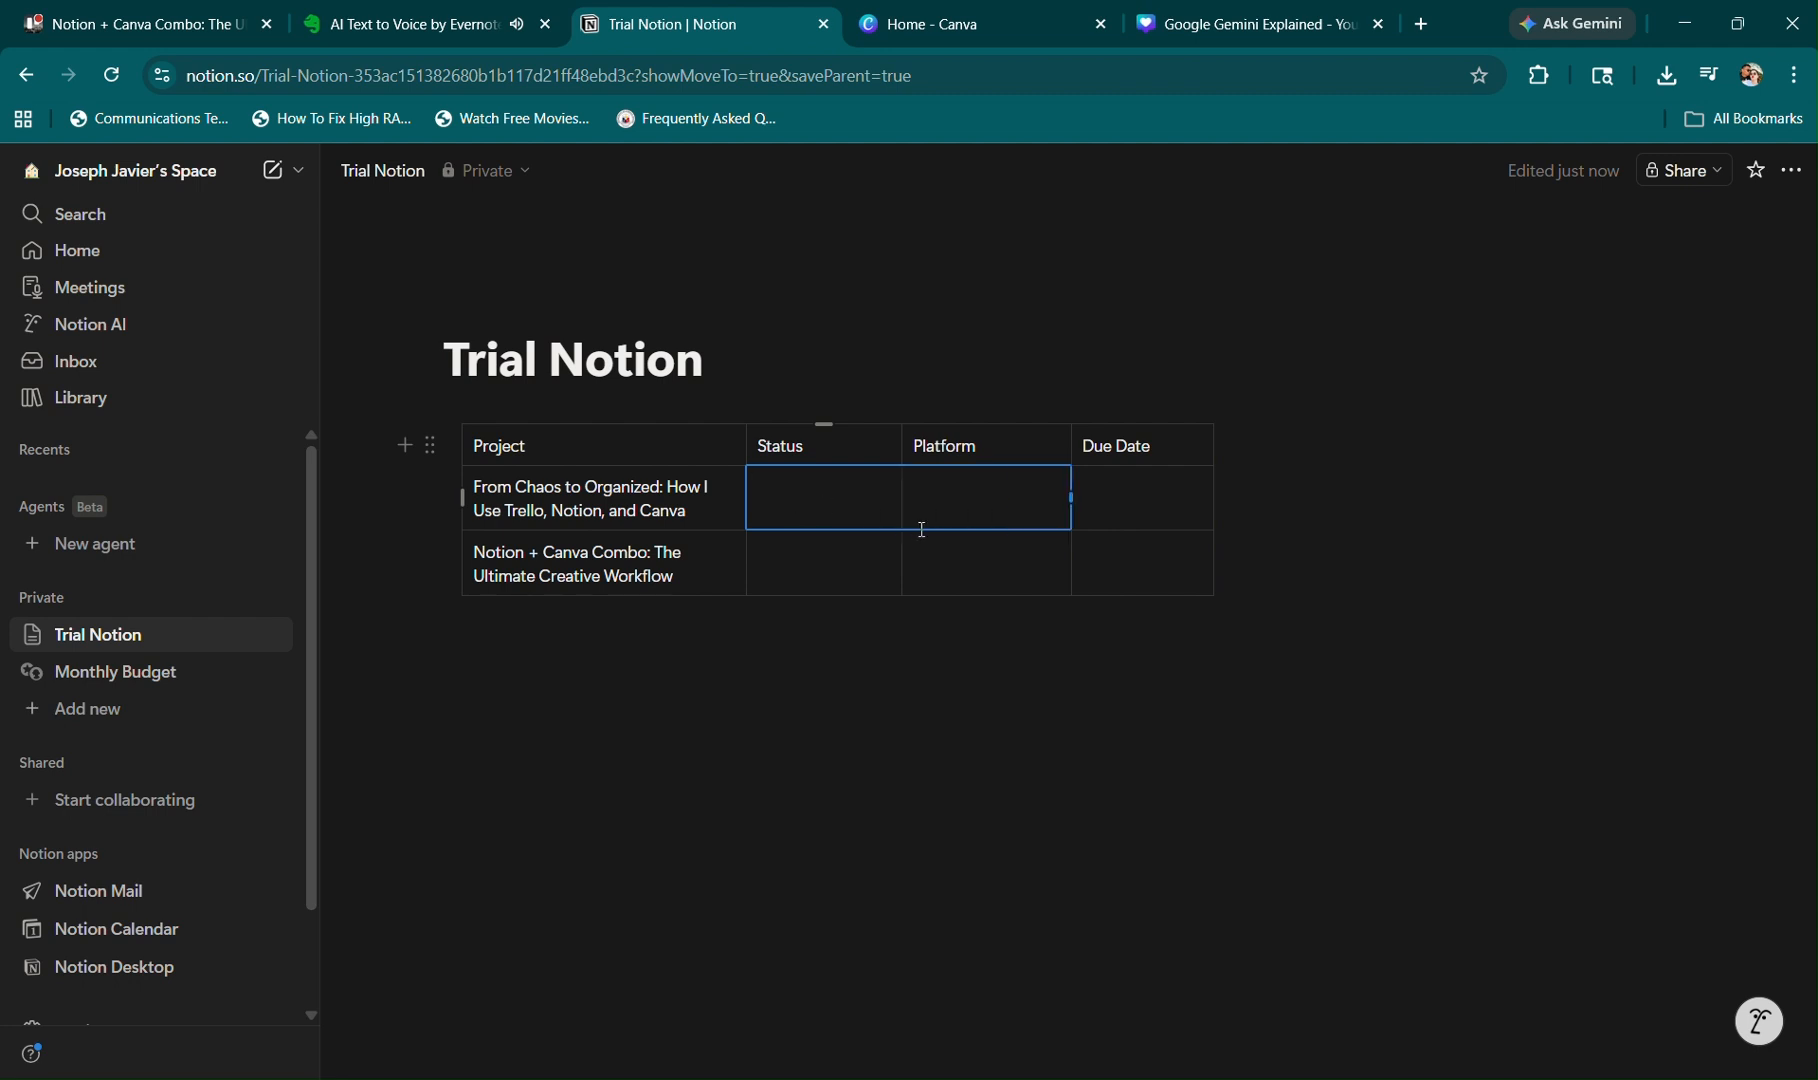
left_click(826, 495)
left_click(1232, 14)
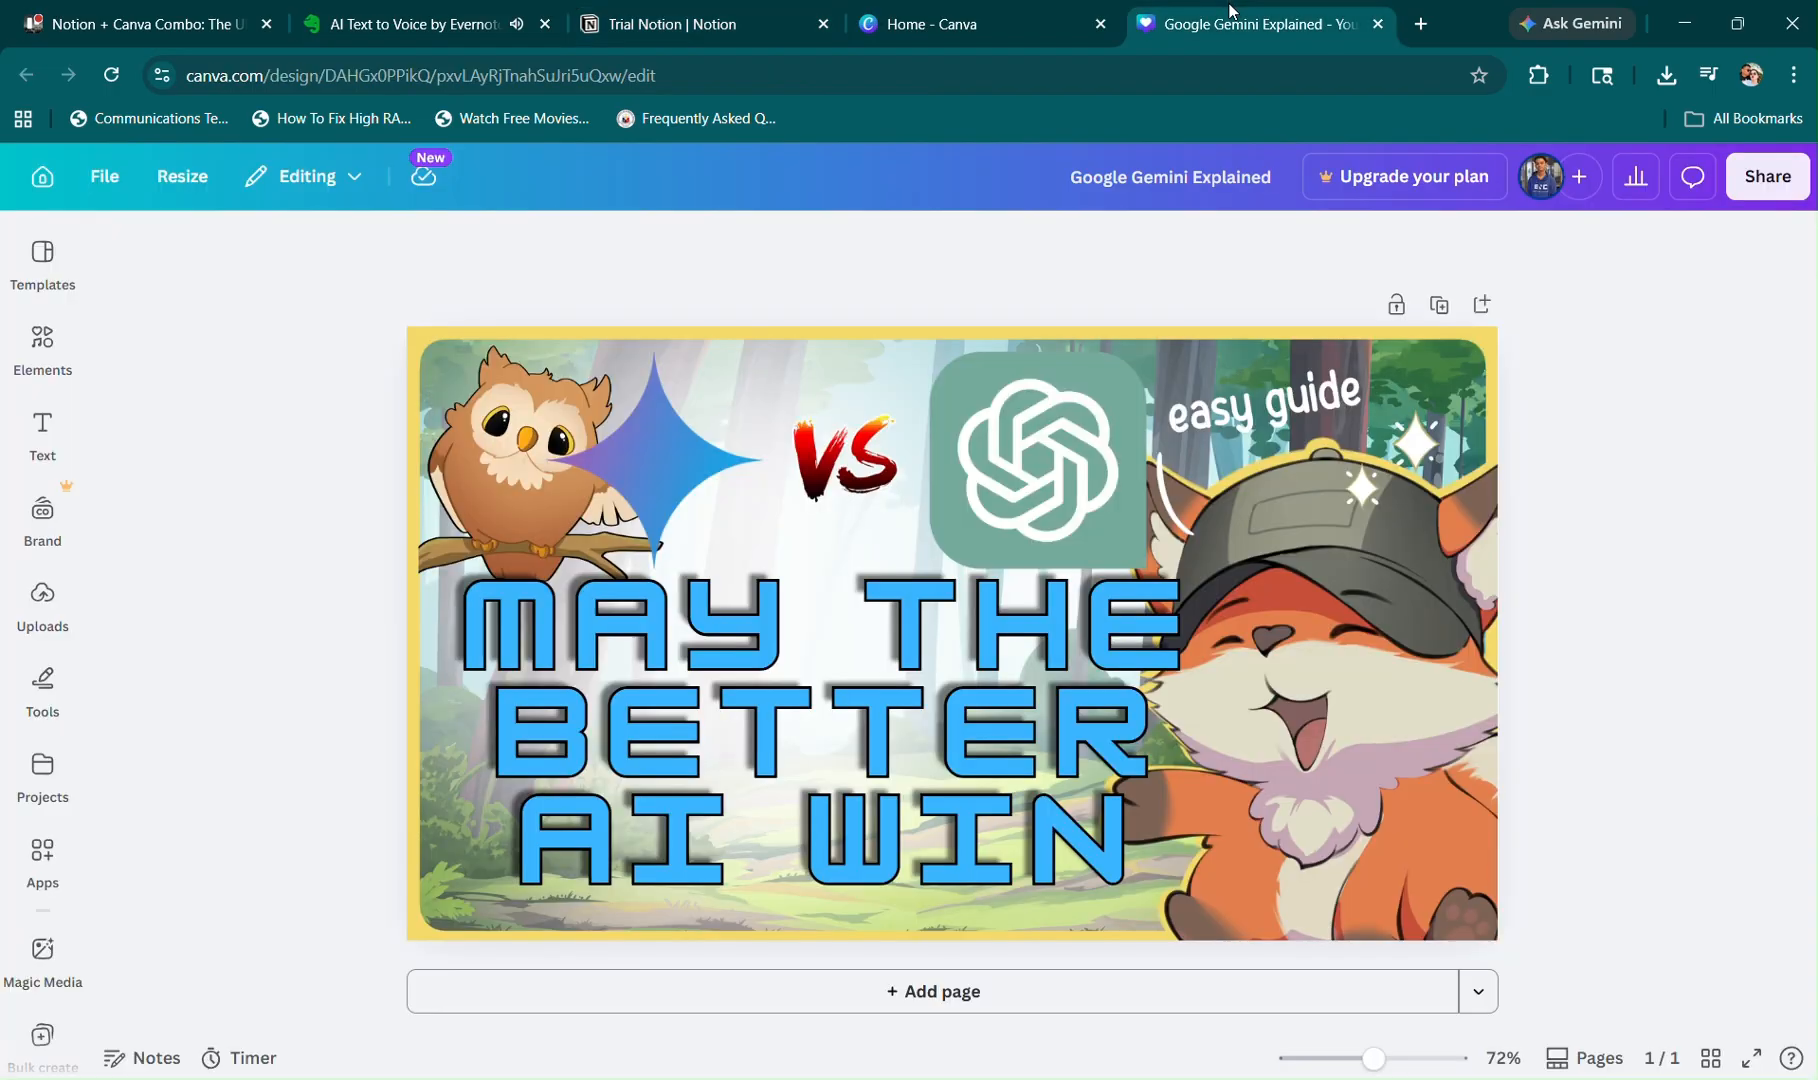
left_click(1068, 10)
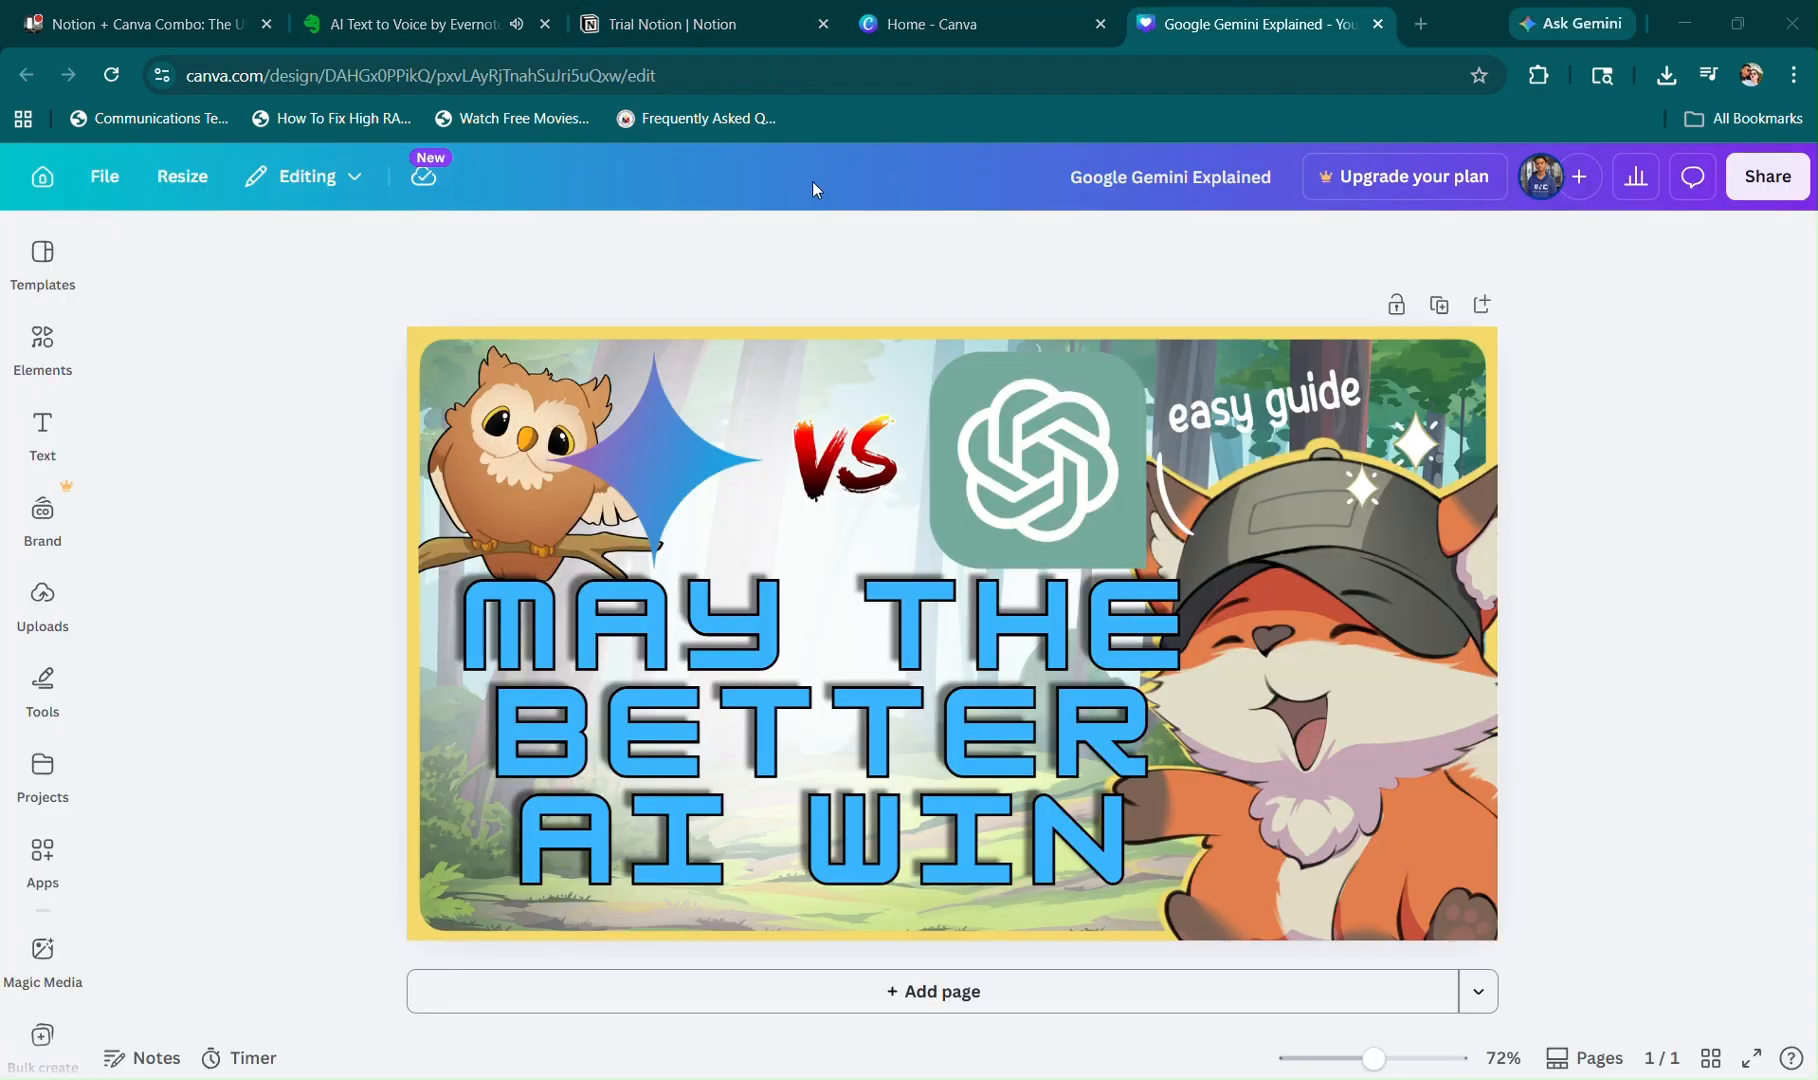
left_click(658, 38)
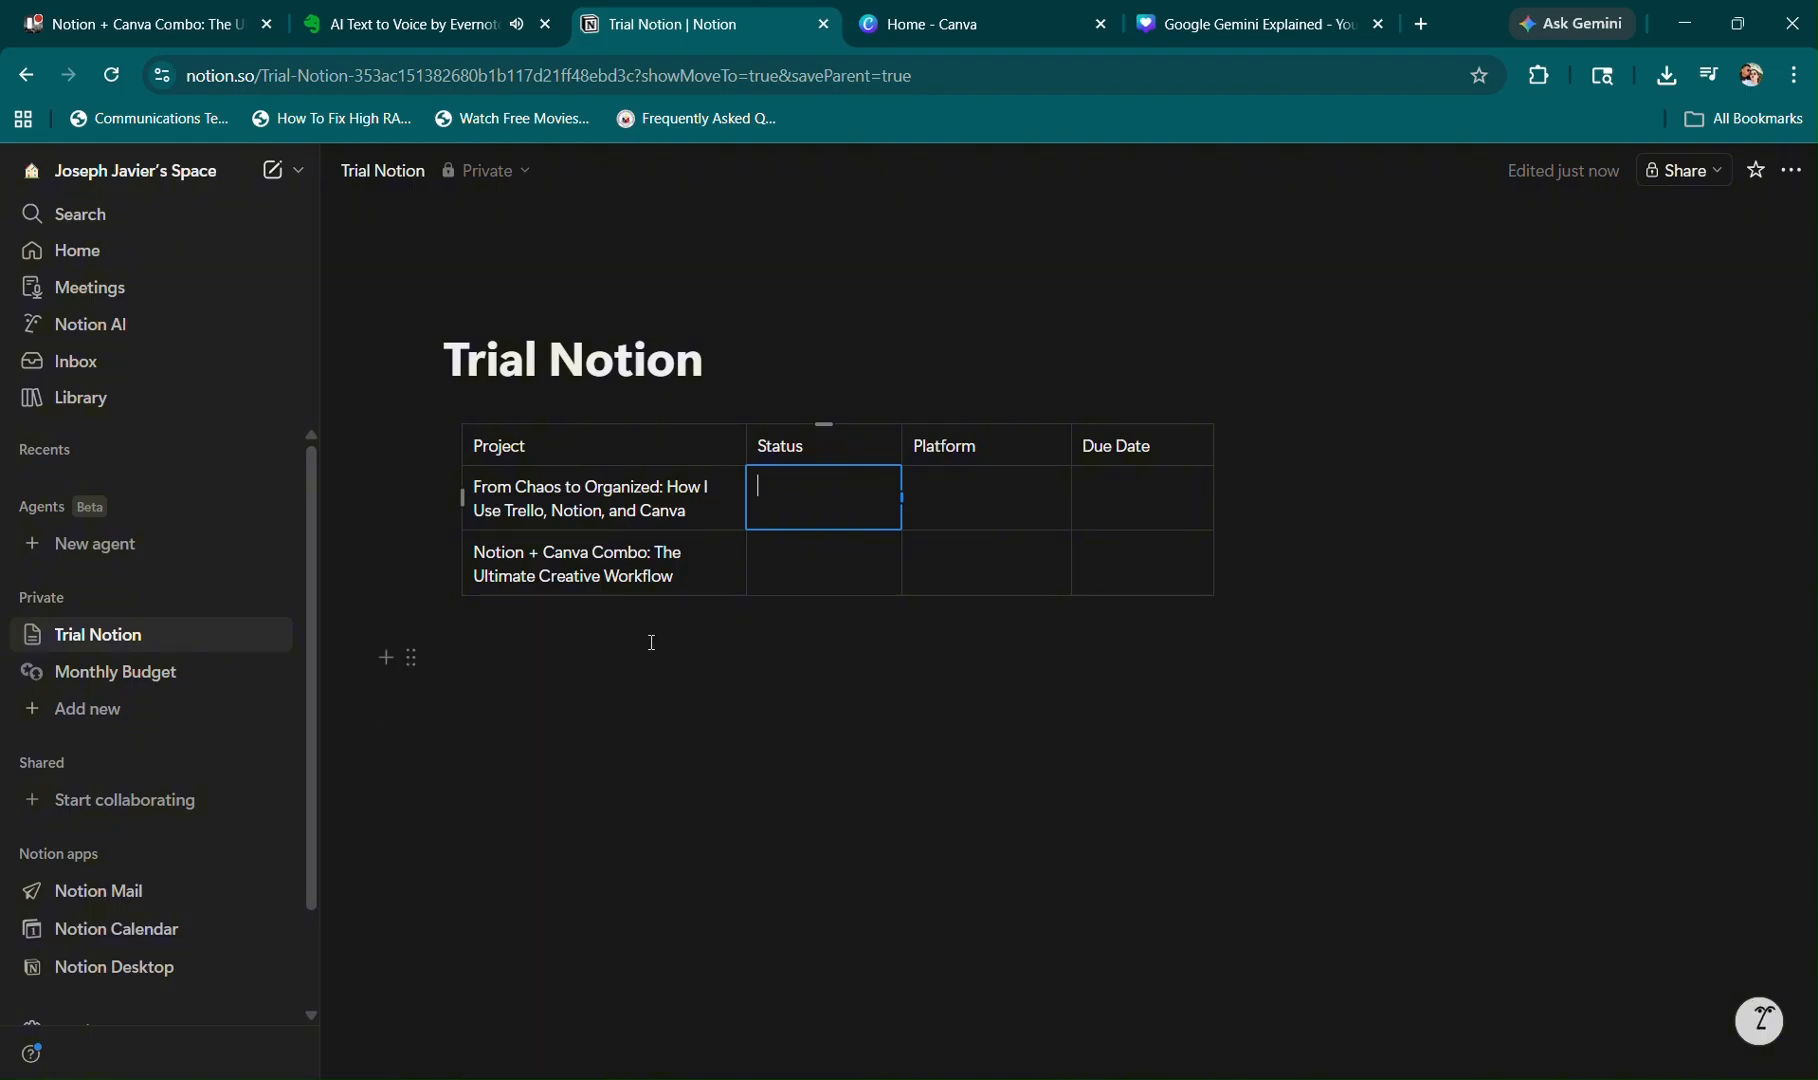
left_click(813, 570)
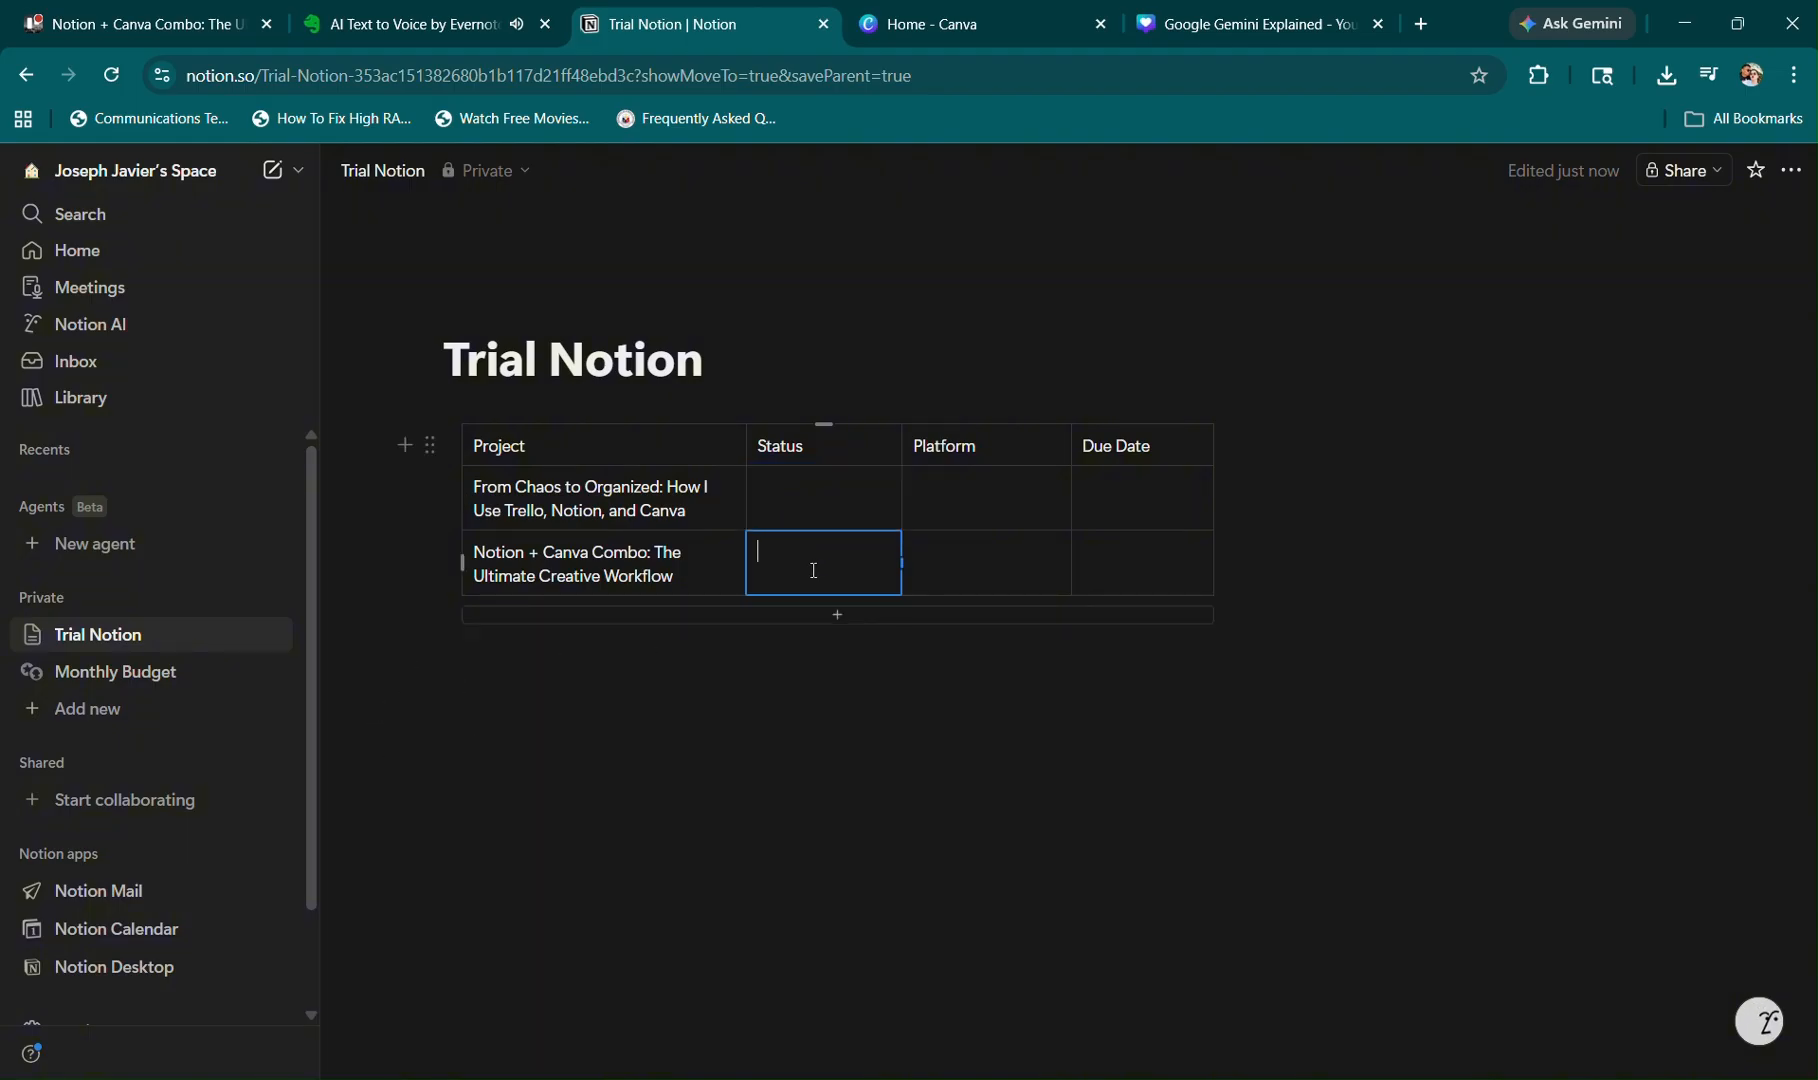
left_click(731, 520)
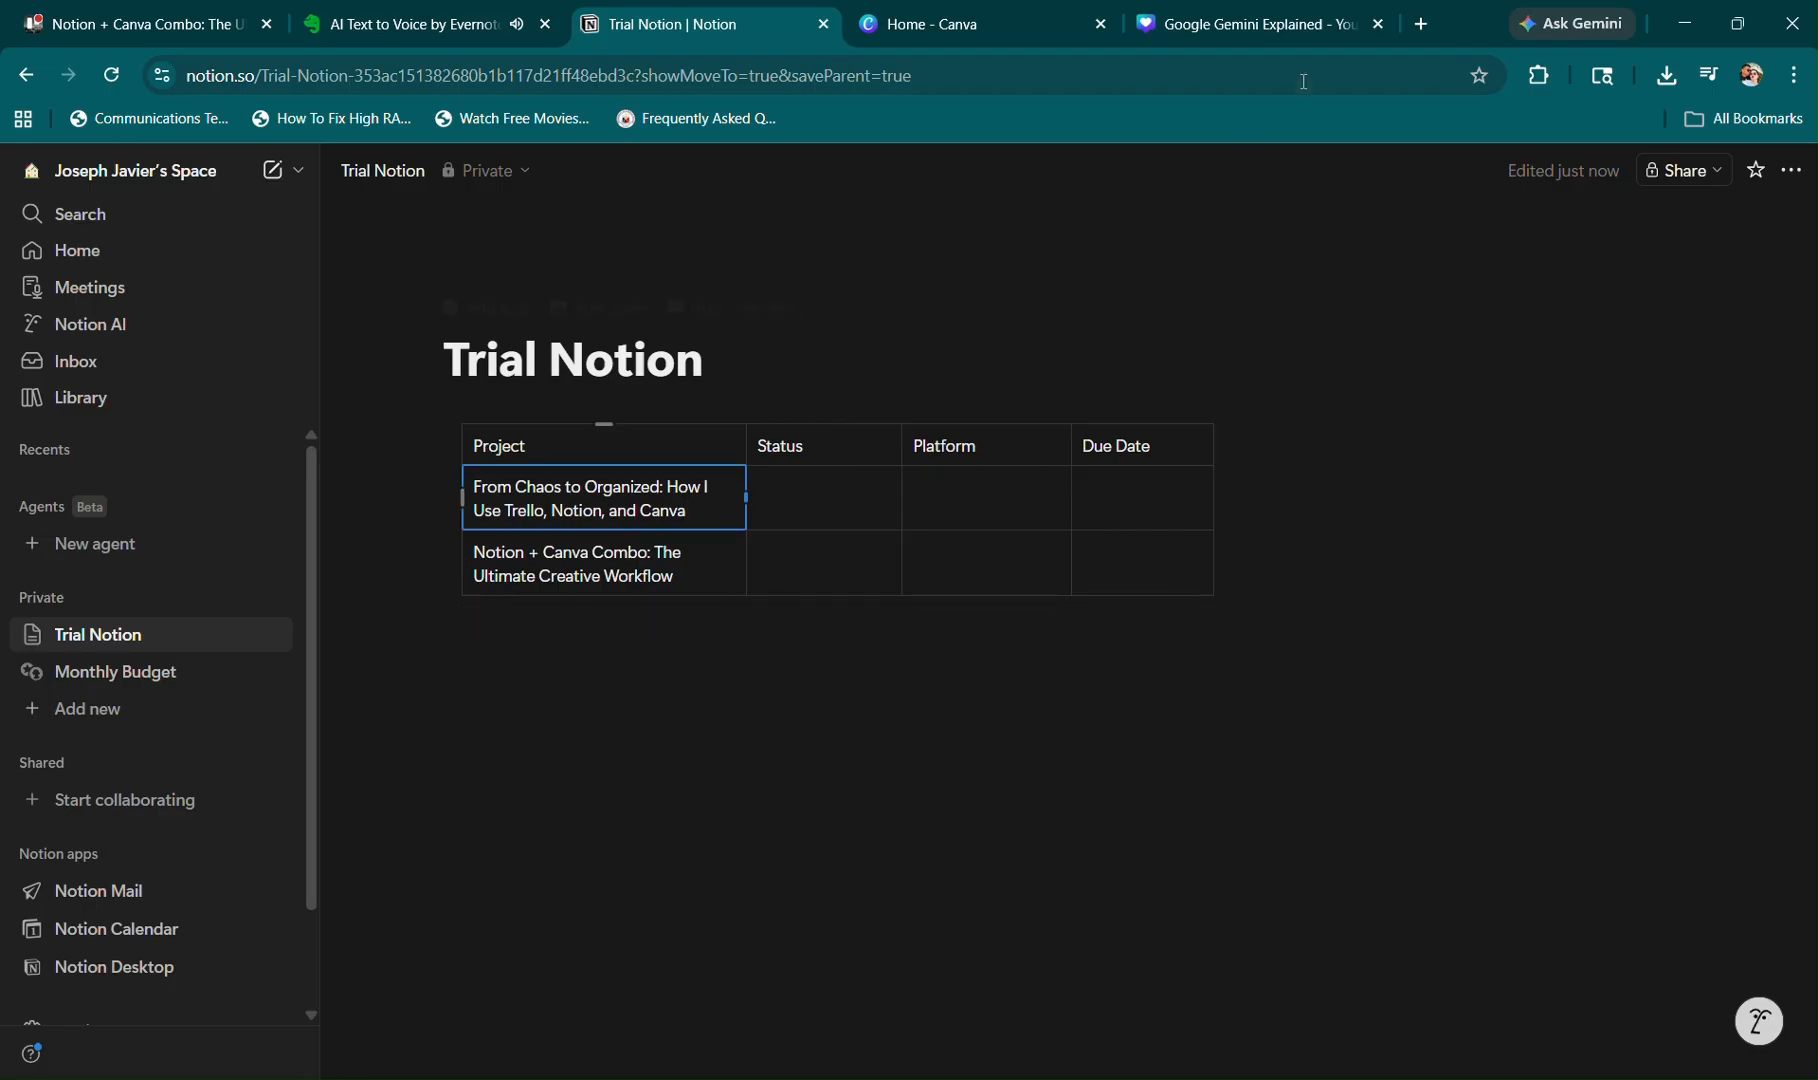
left_click(1265, 12)
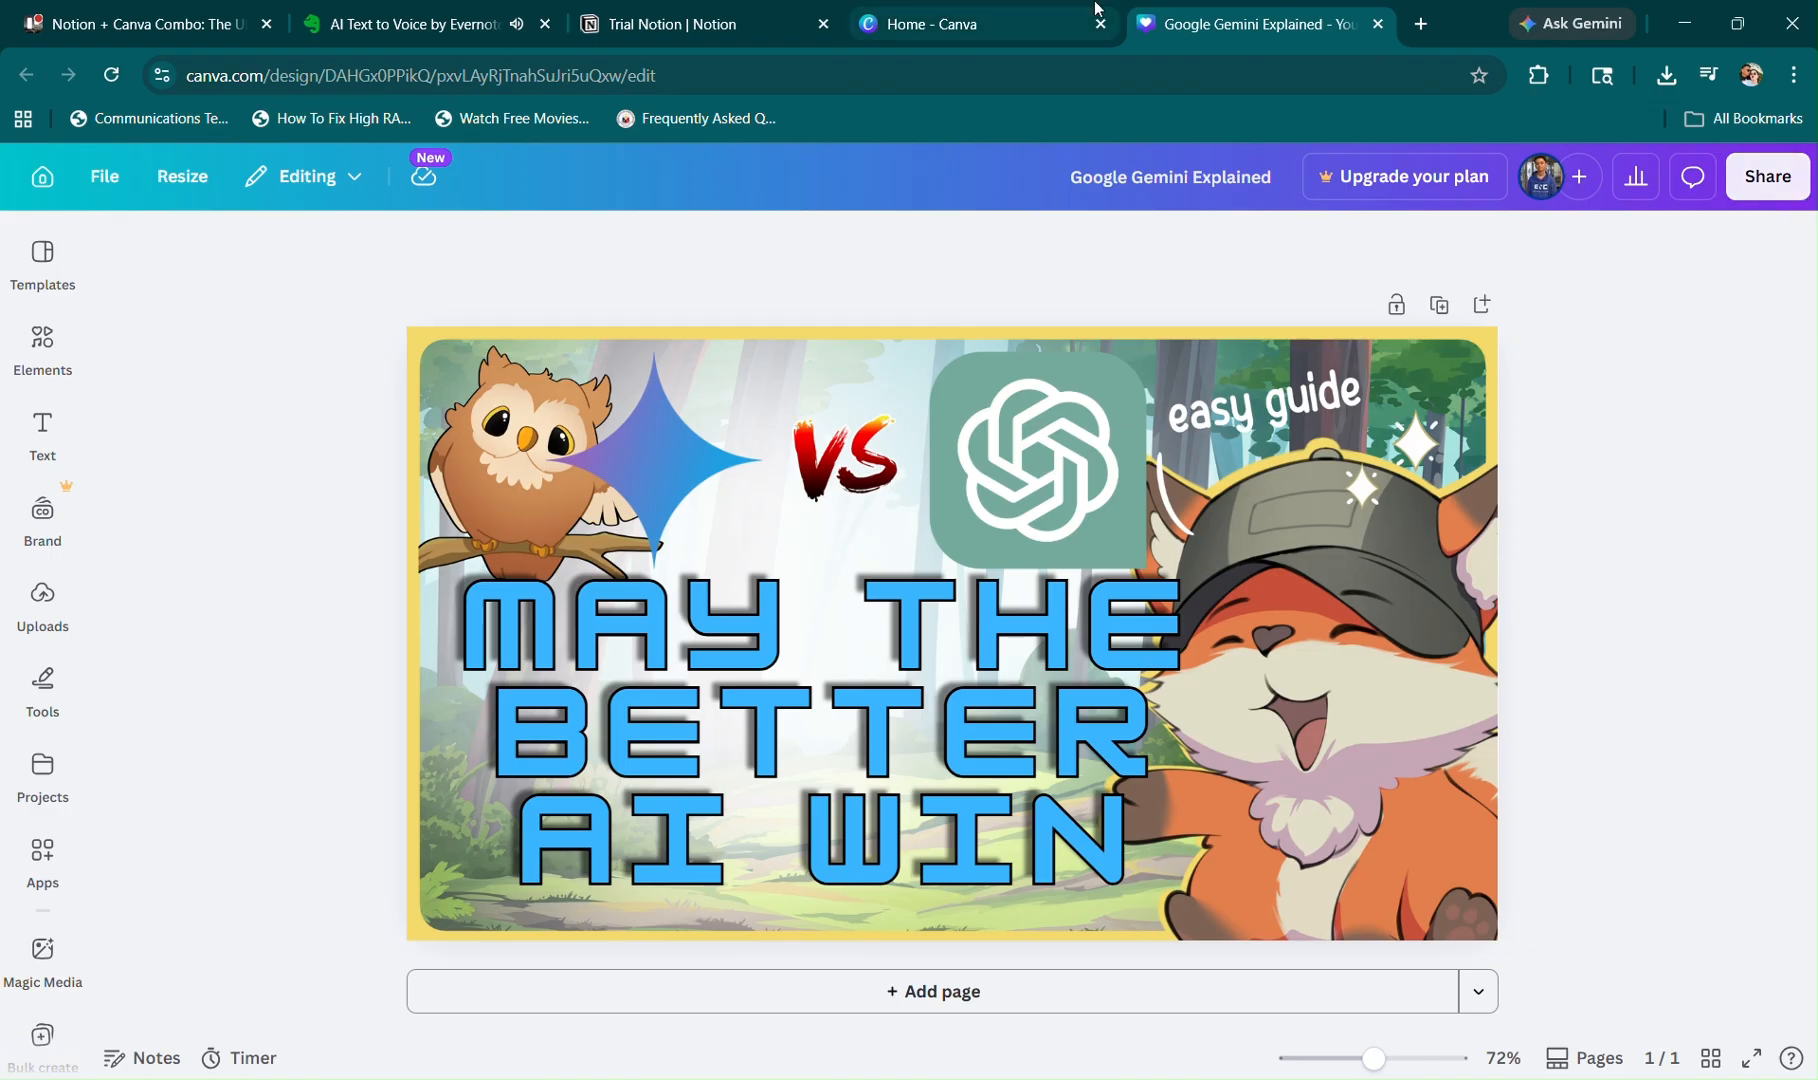
left_click(835, 10)
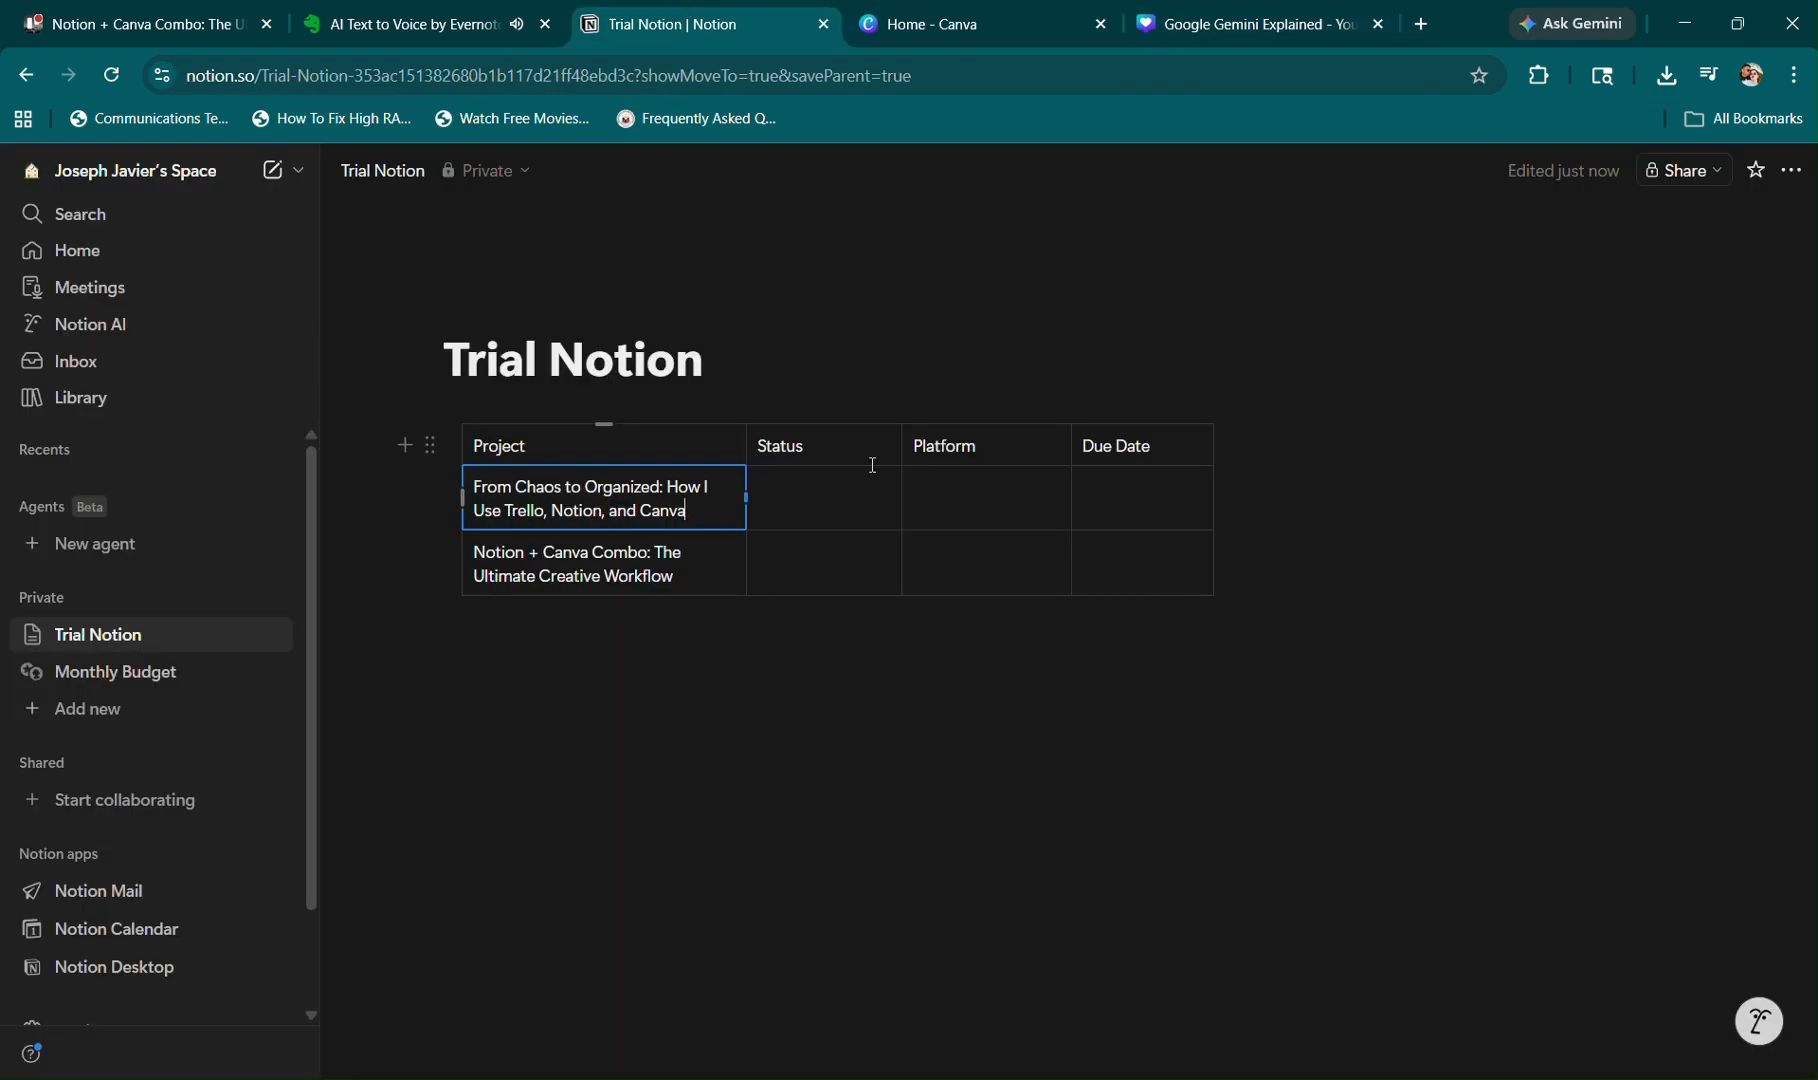
left_click(836, 515)
left_click(964, 507)
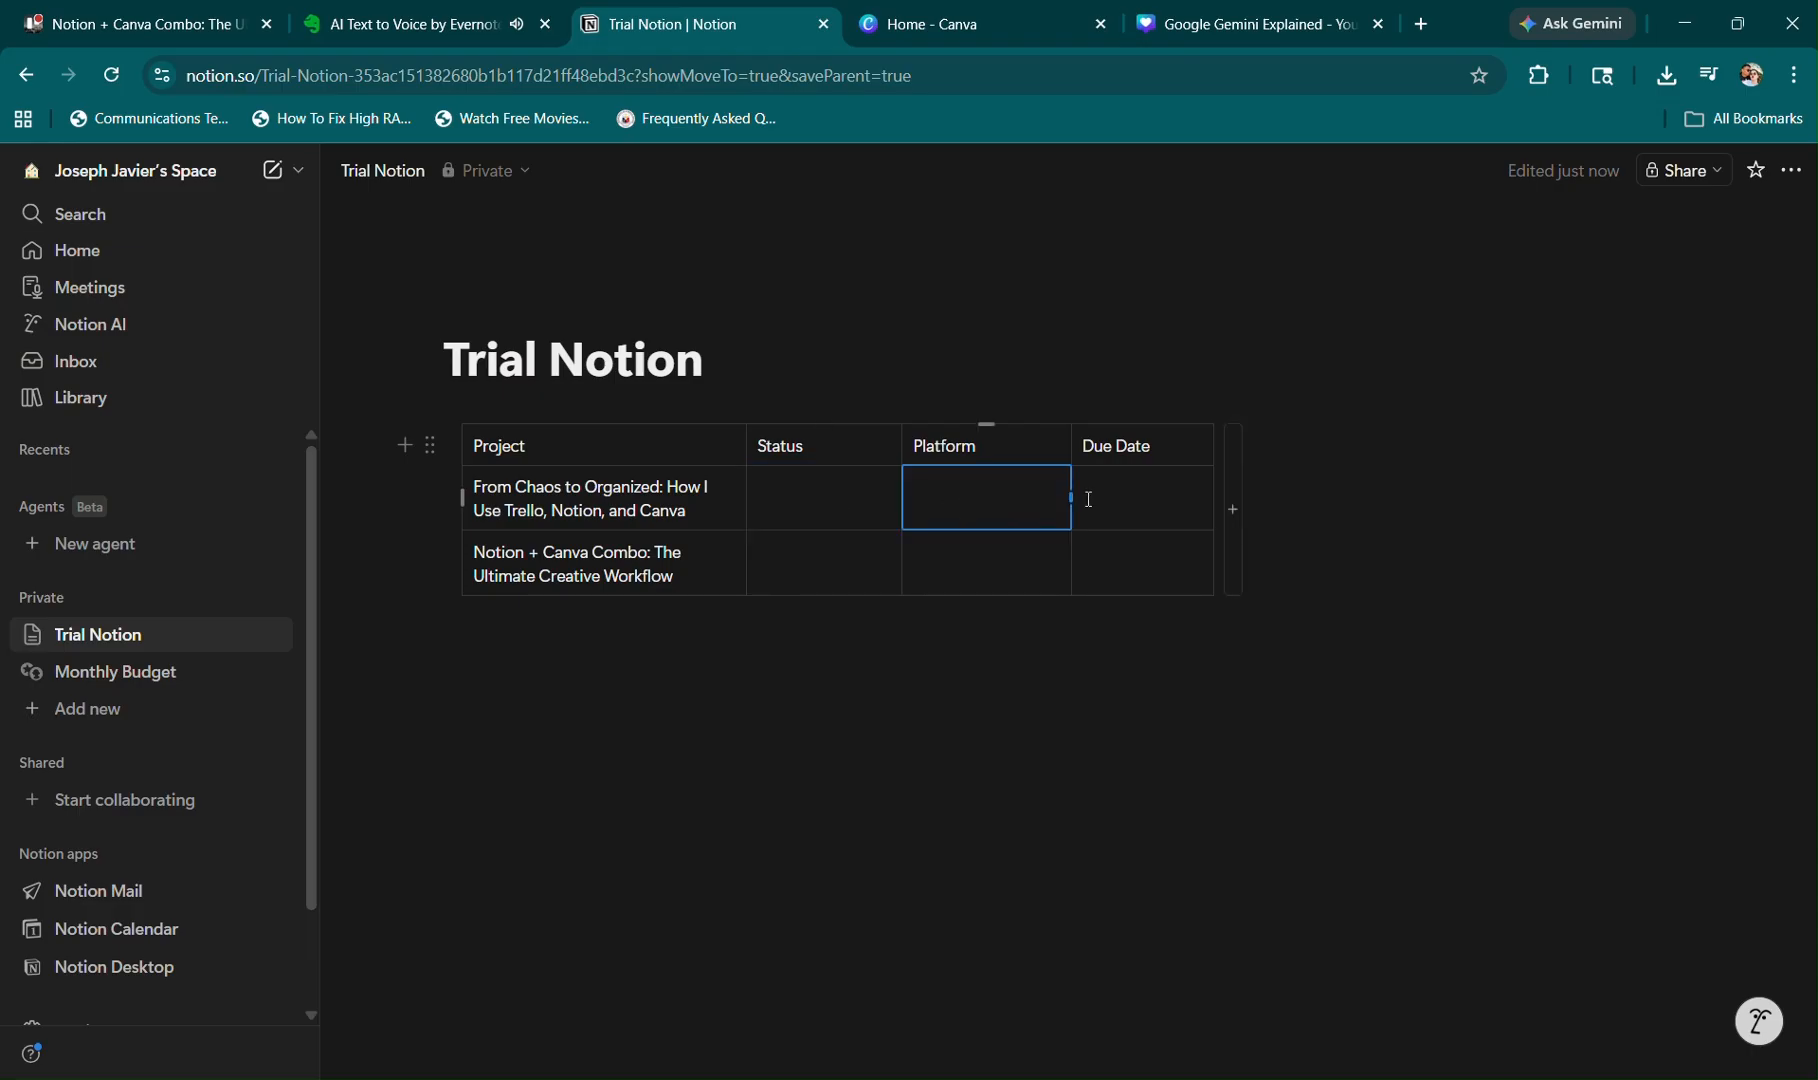
left_click(1135, 491)
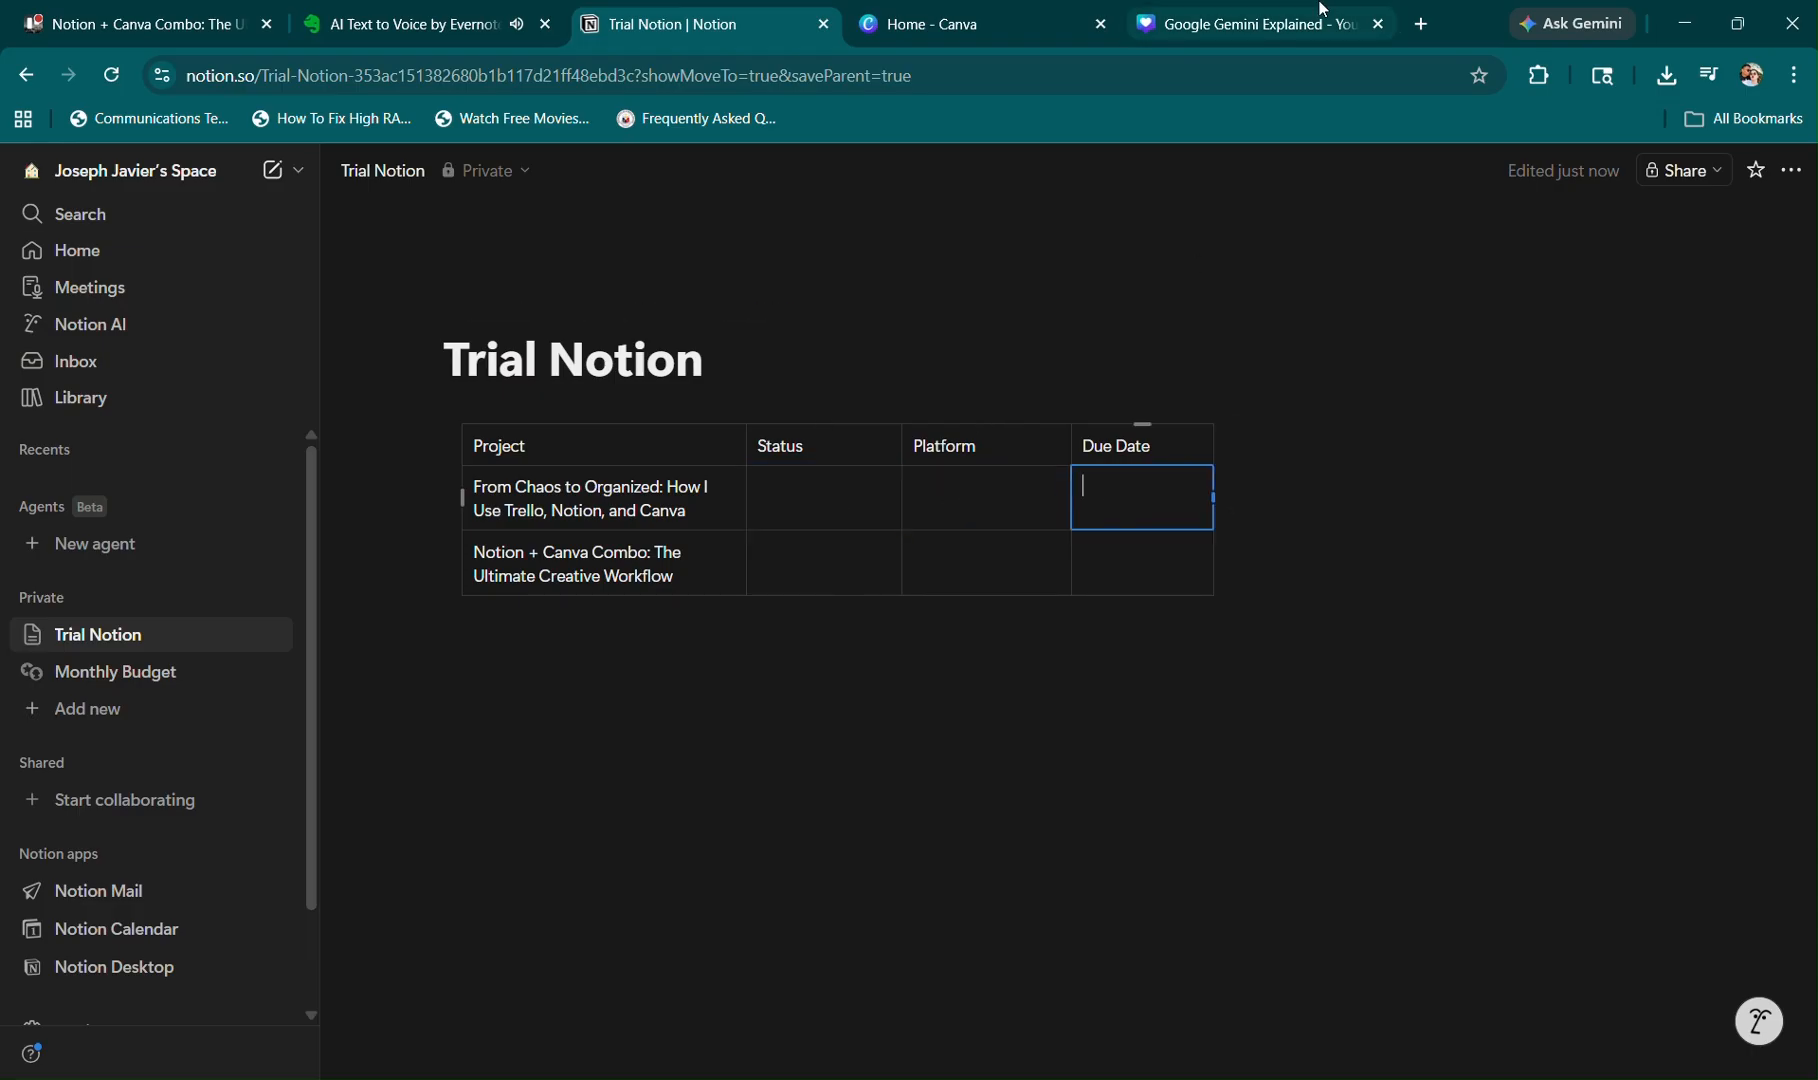
mouse_move(1322, 8)
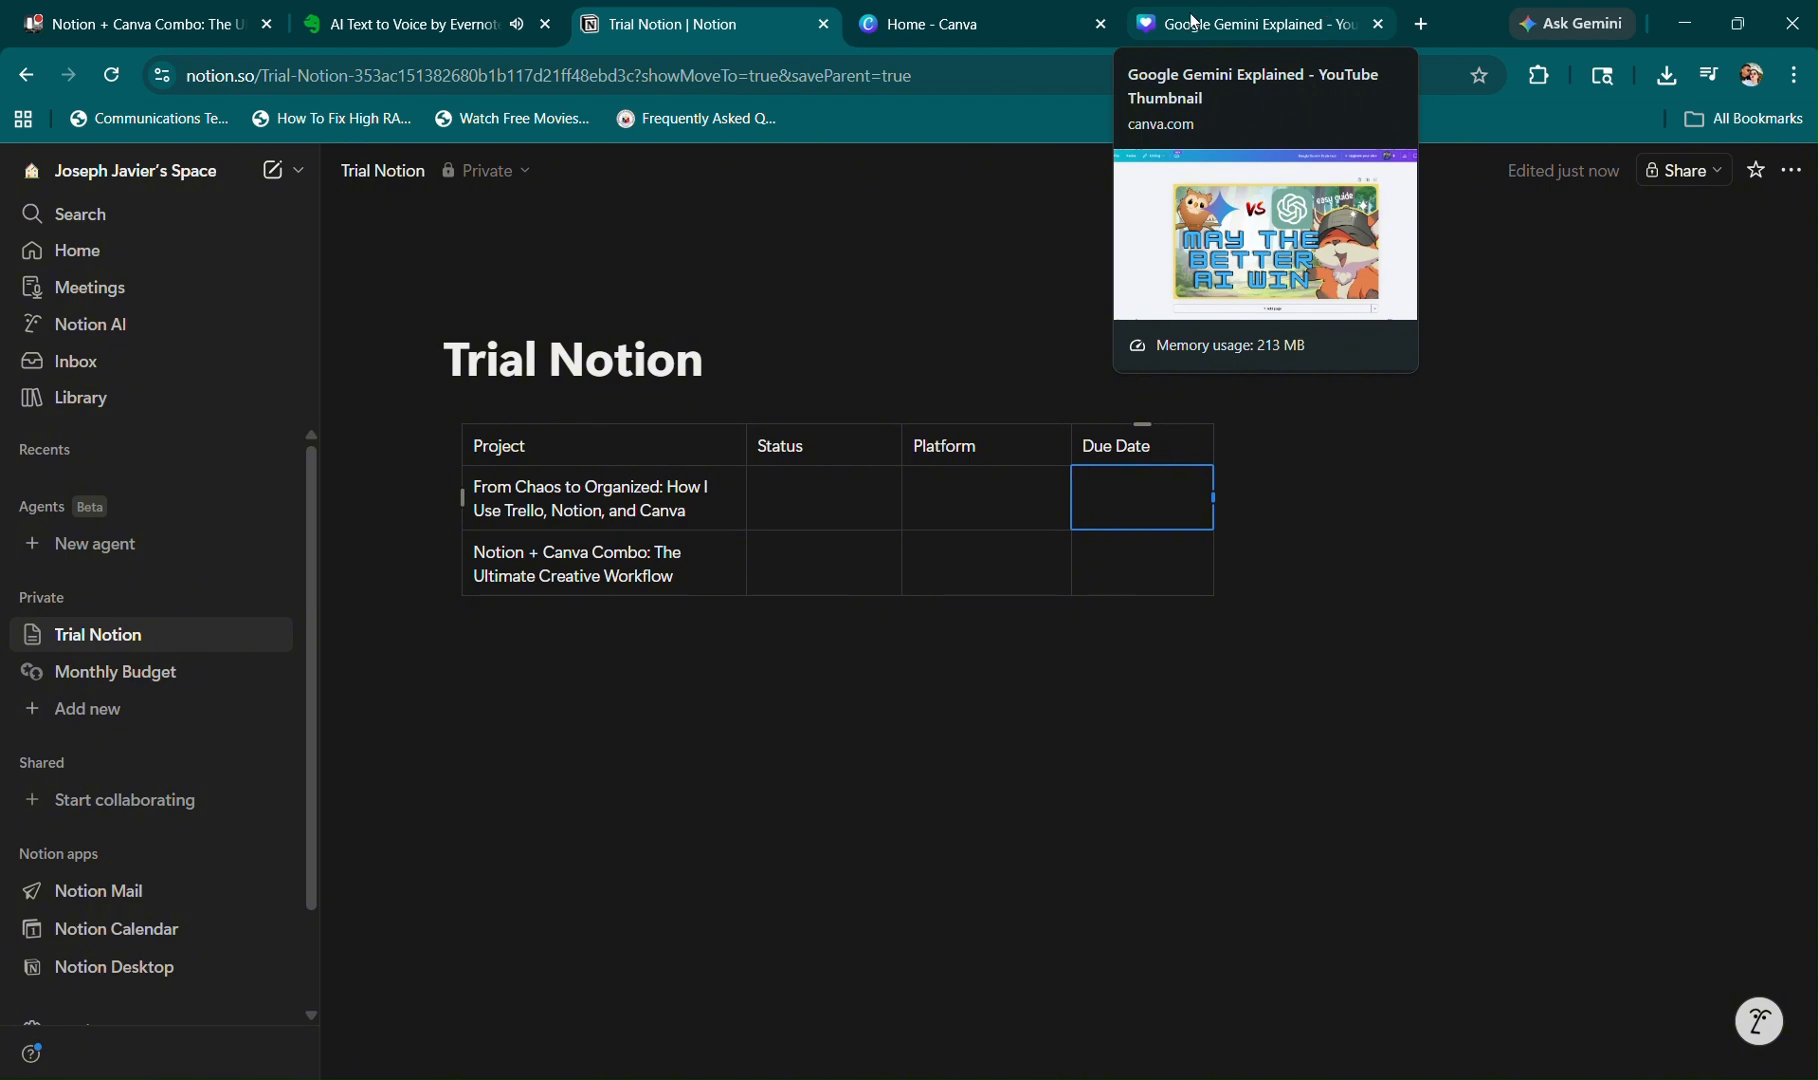
left_click(705, 584)
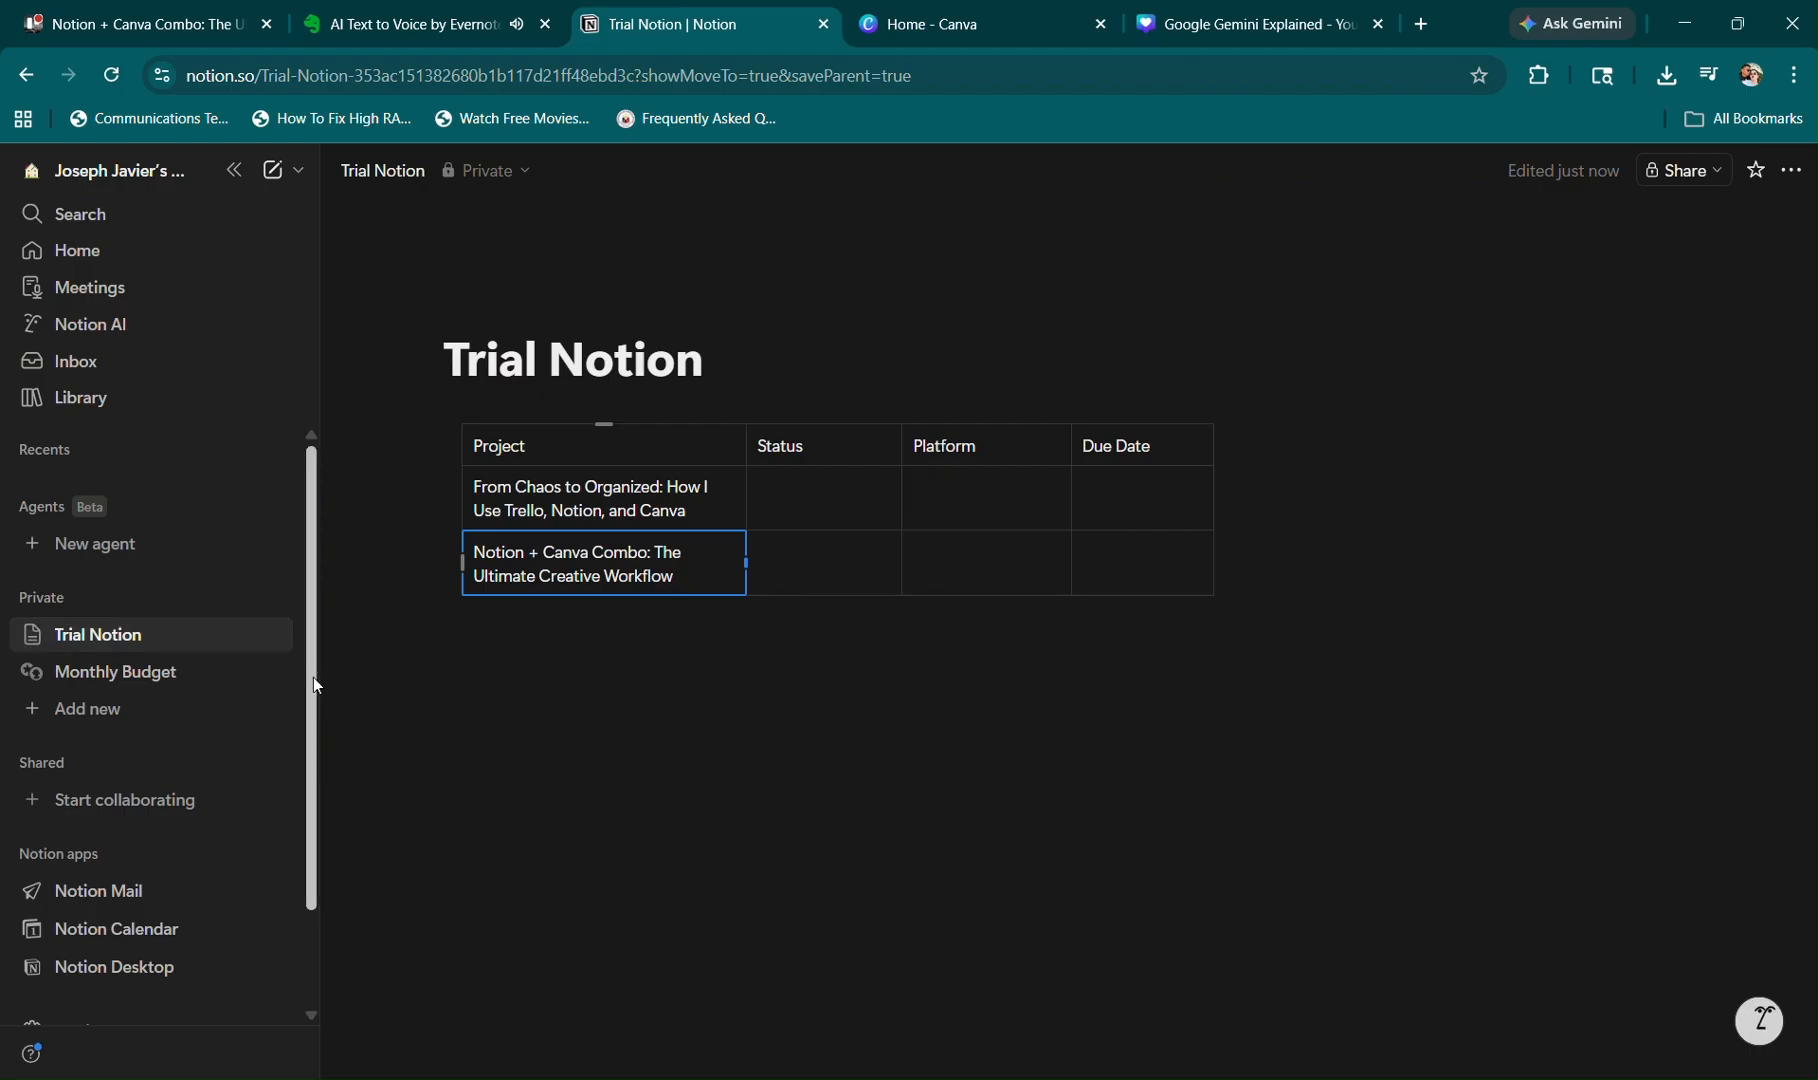
scroll(315, 720, "down", 2)
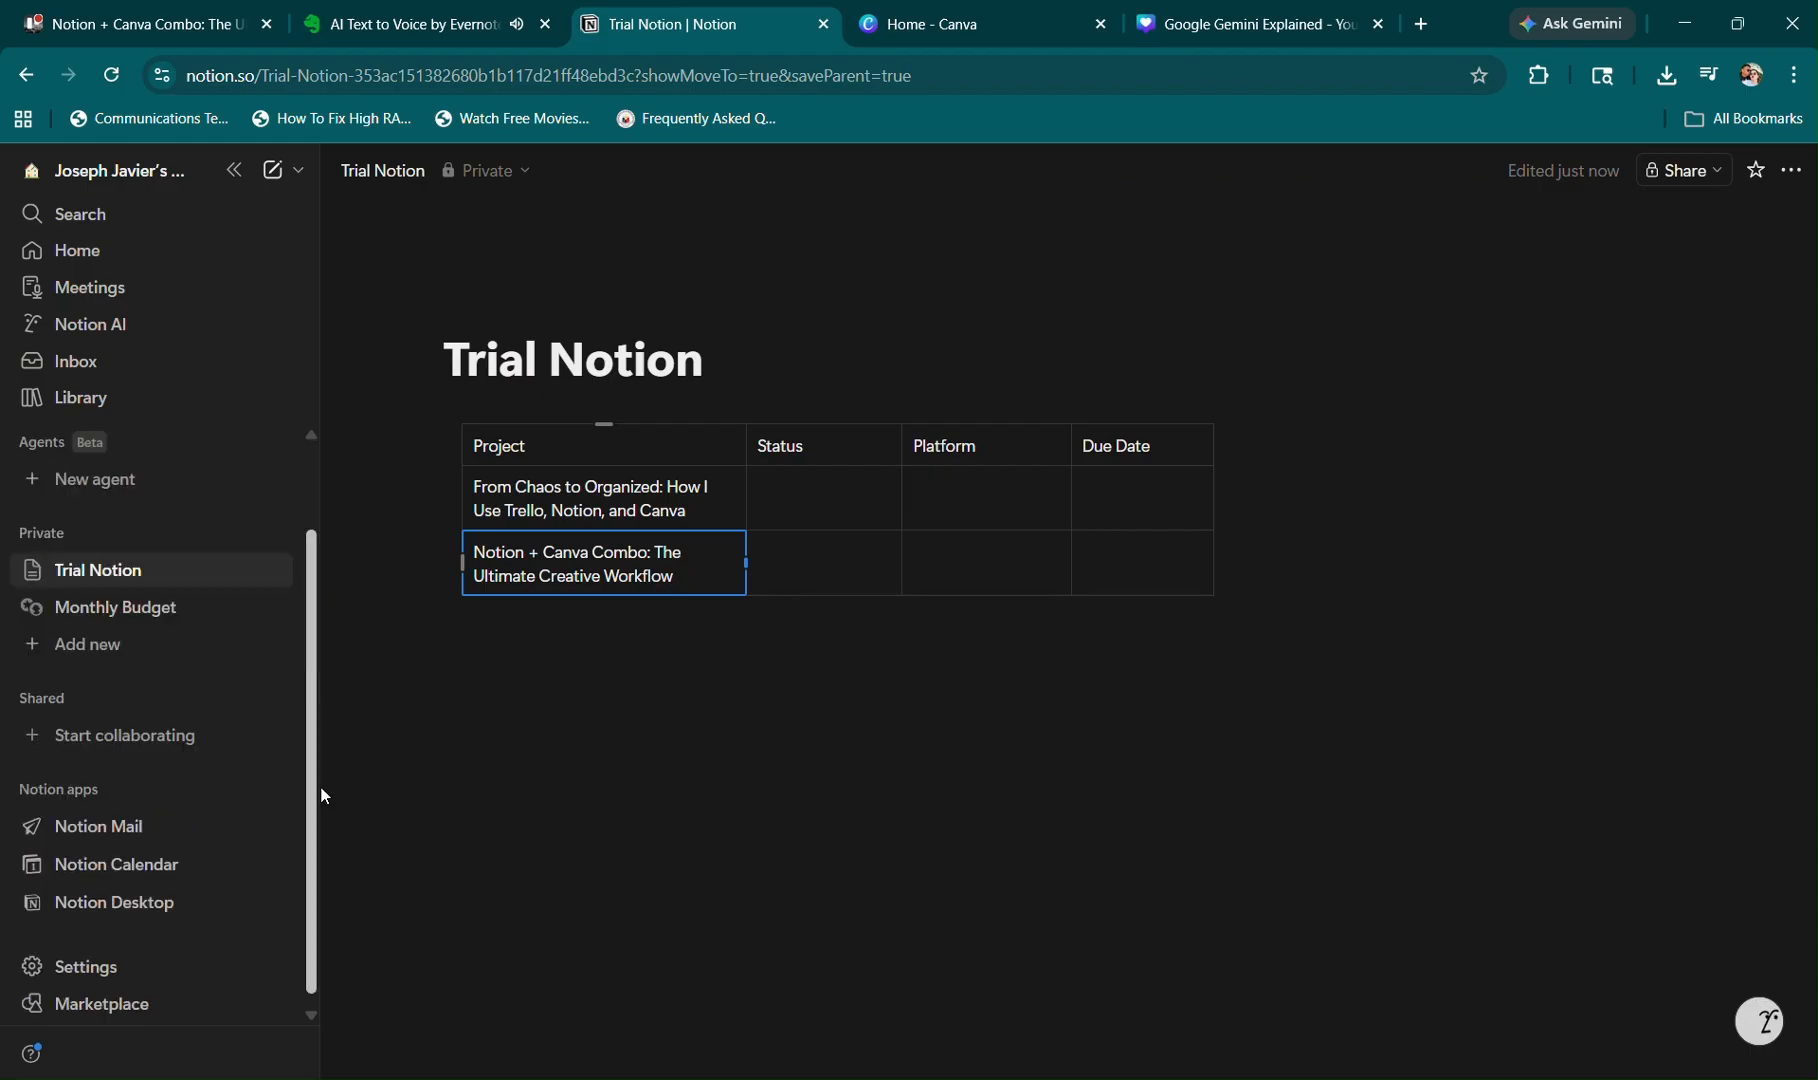
Switch to Canva, create an embed for the "Google Gemini Explained" design, and return to the Trial Notion page.
left_click(1283, 14)
left_click(1762, 176)
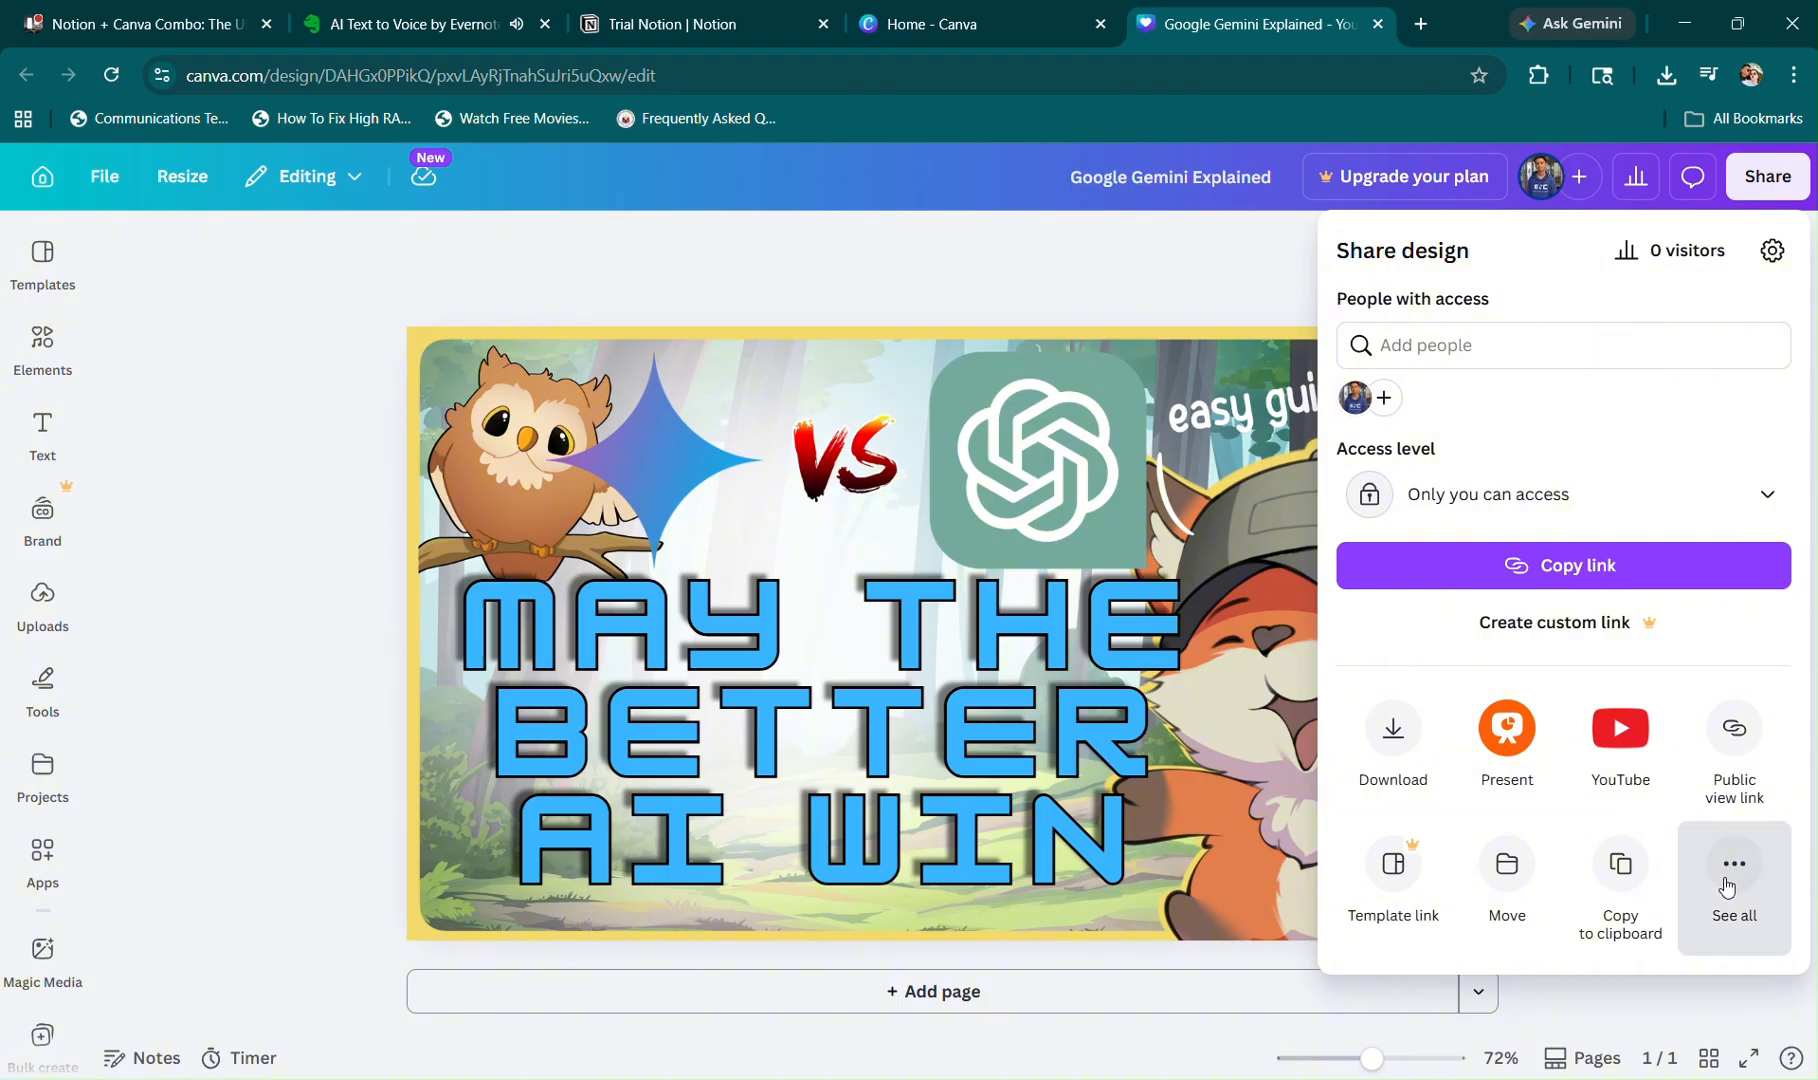
left_click(1729, 884)
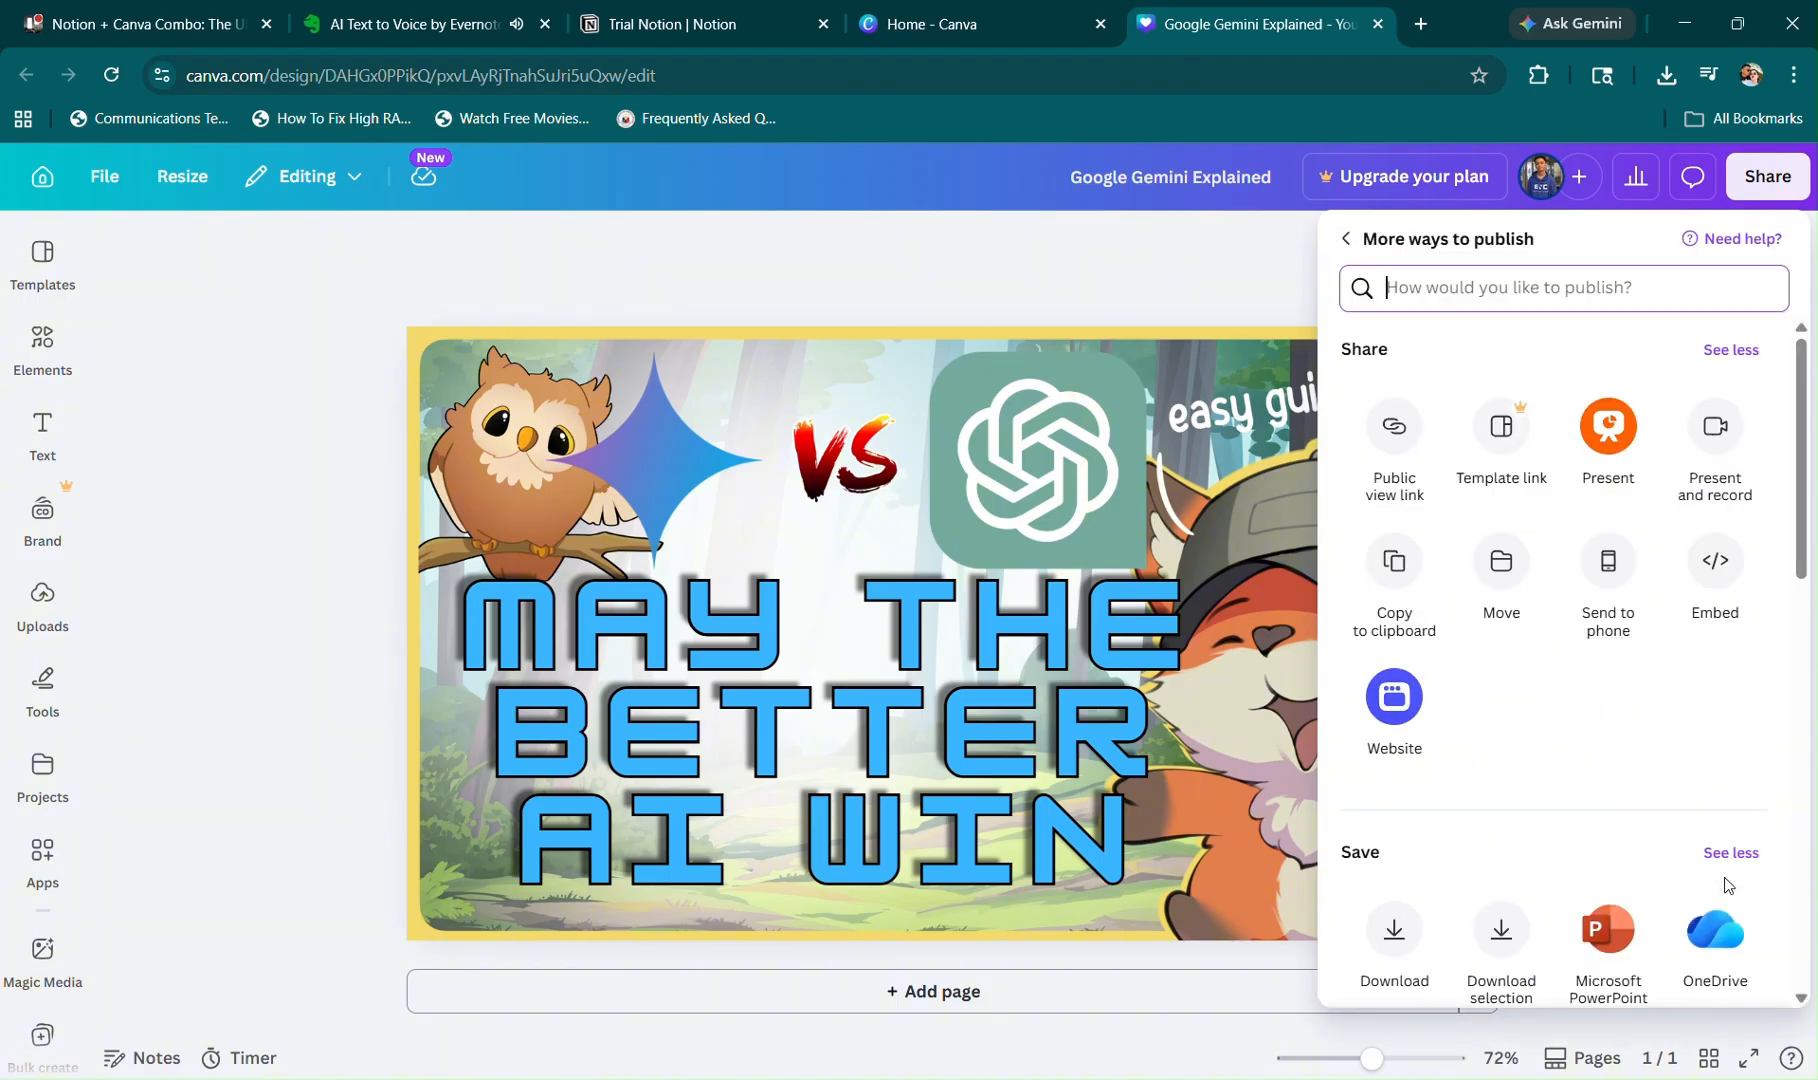
left_click(1731, 564)
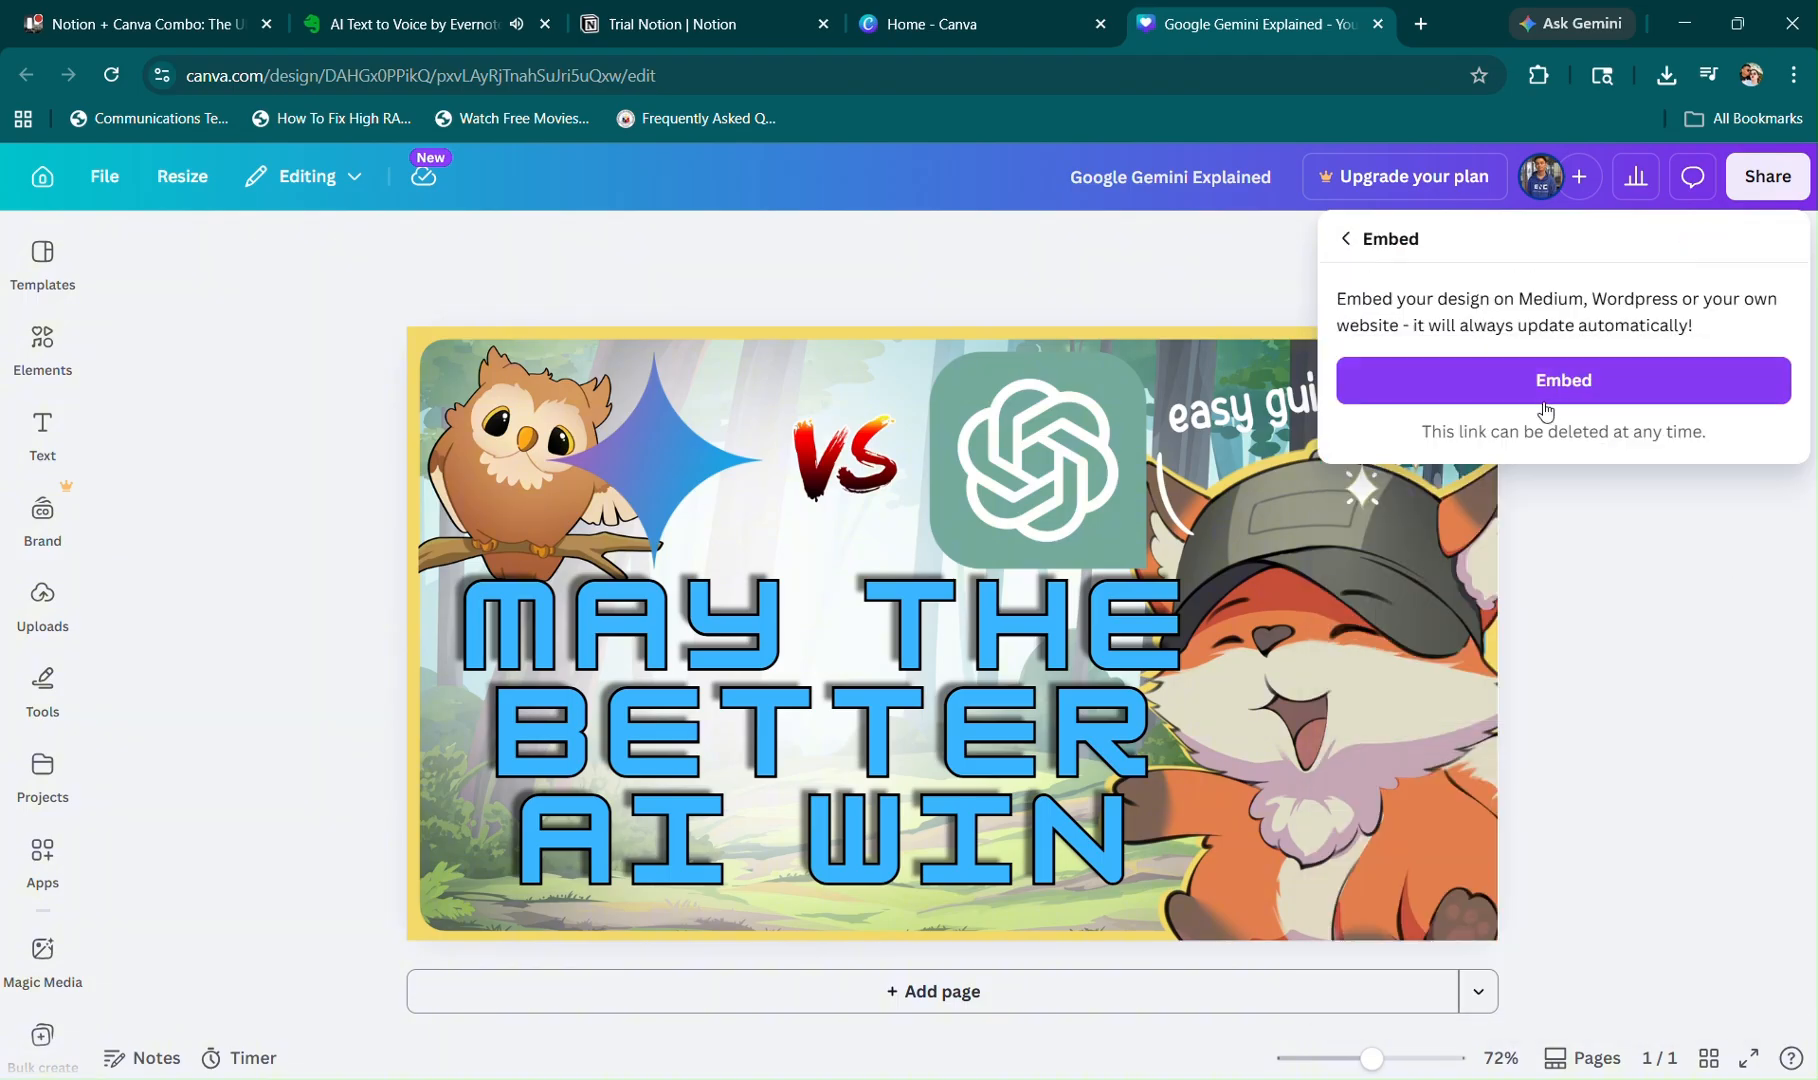
left_click(1535, 385)
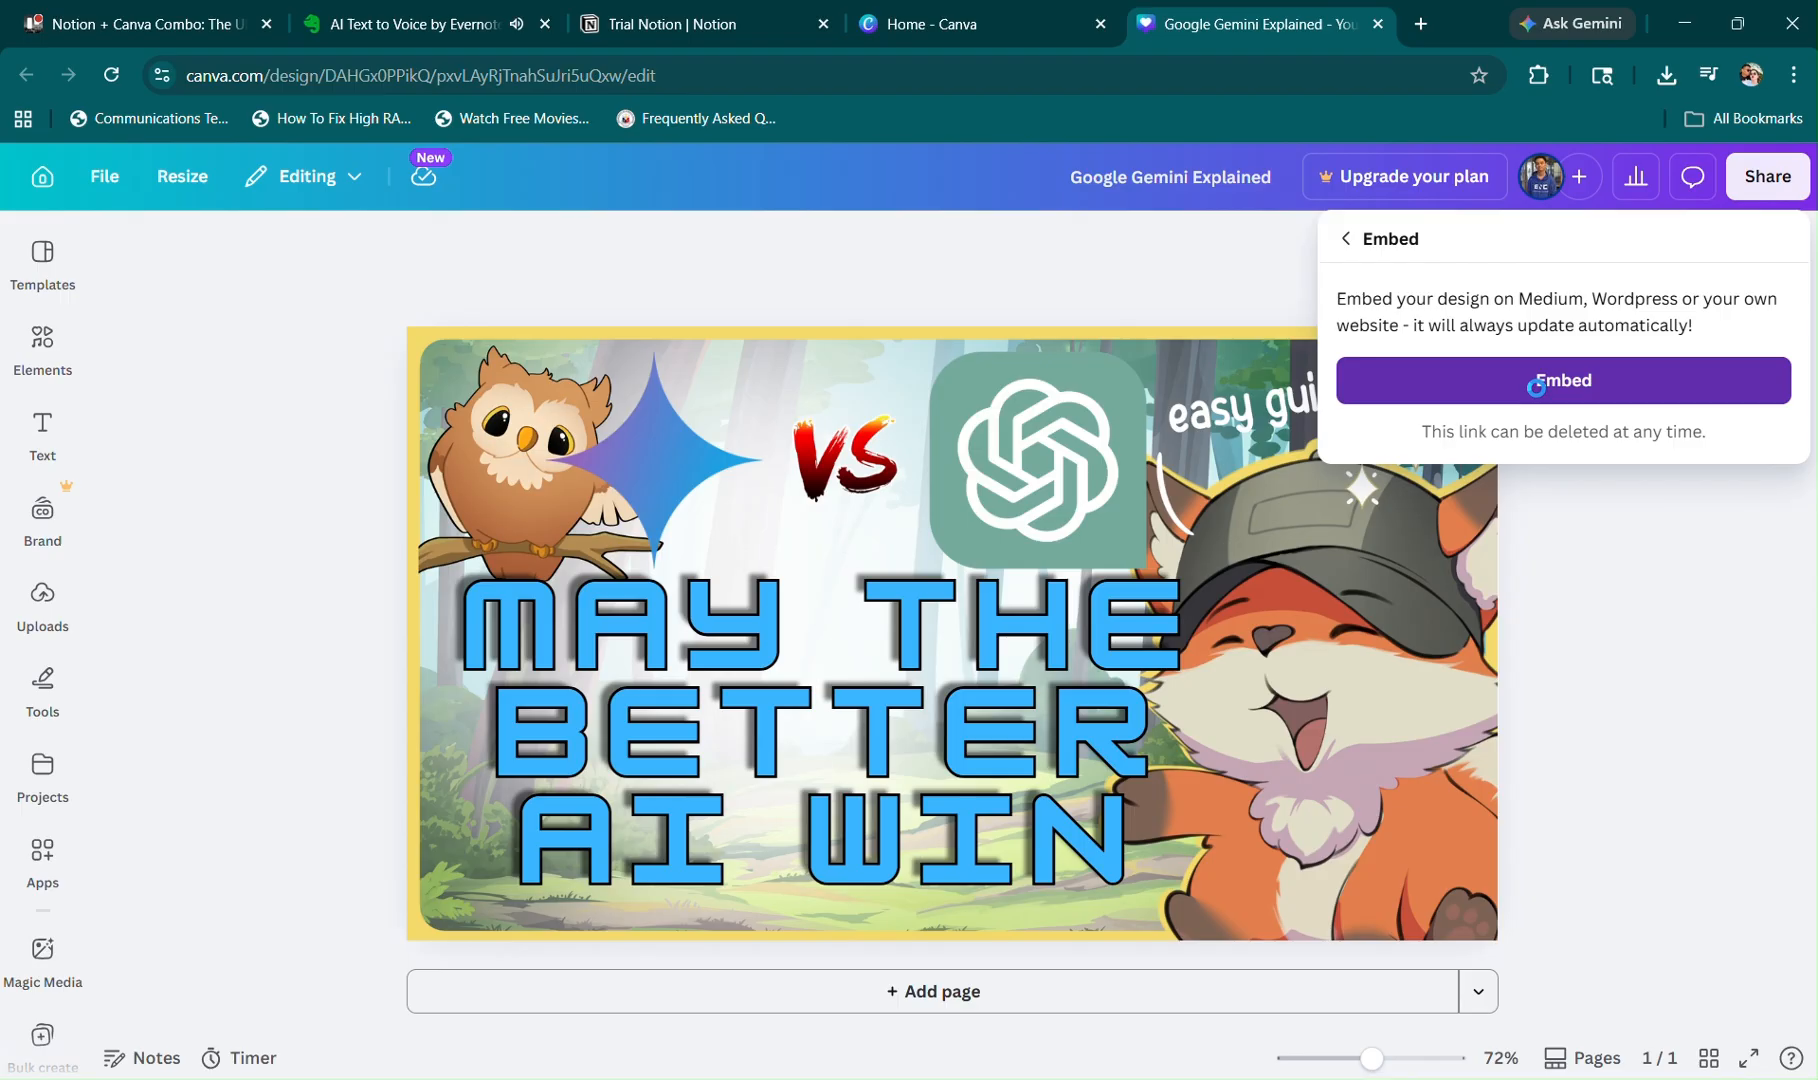
left_click(688, 12)
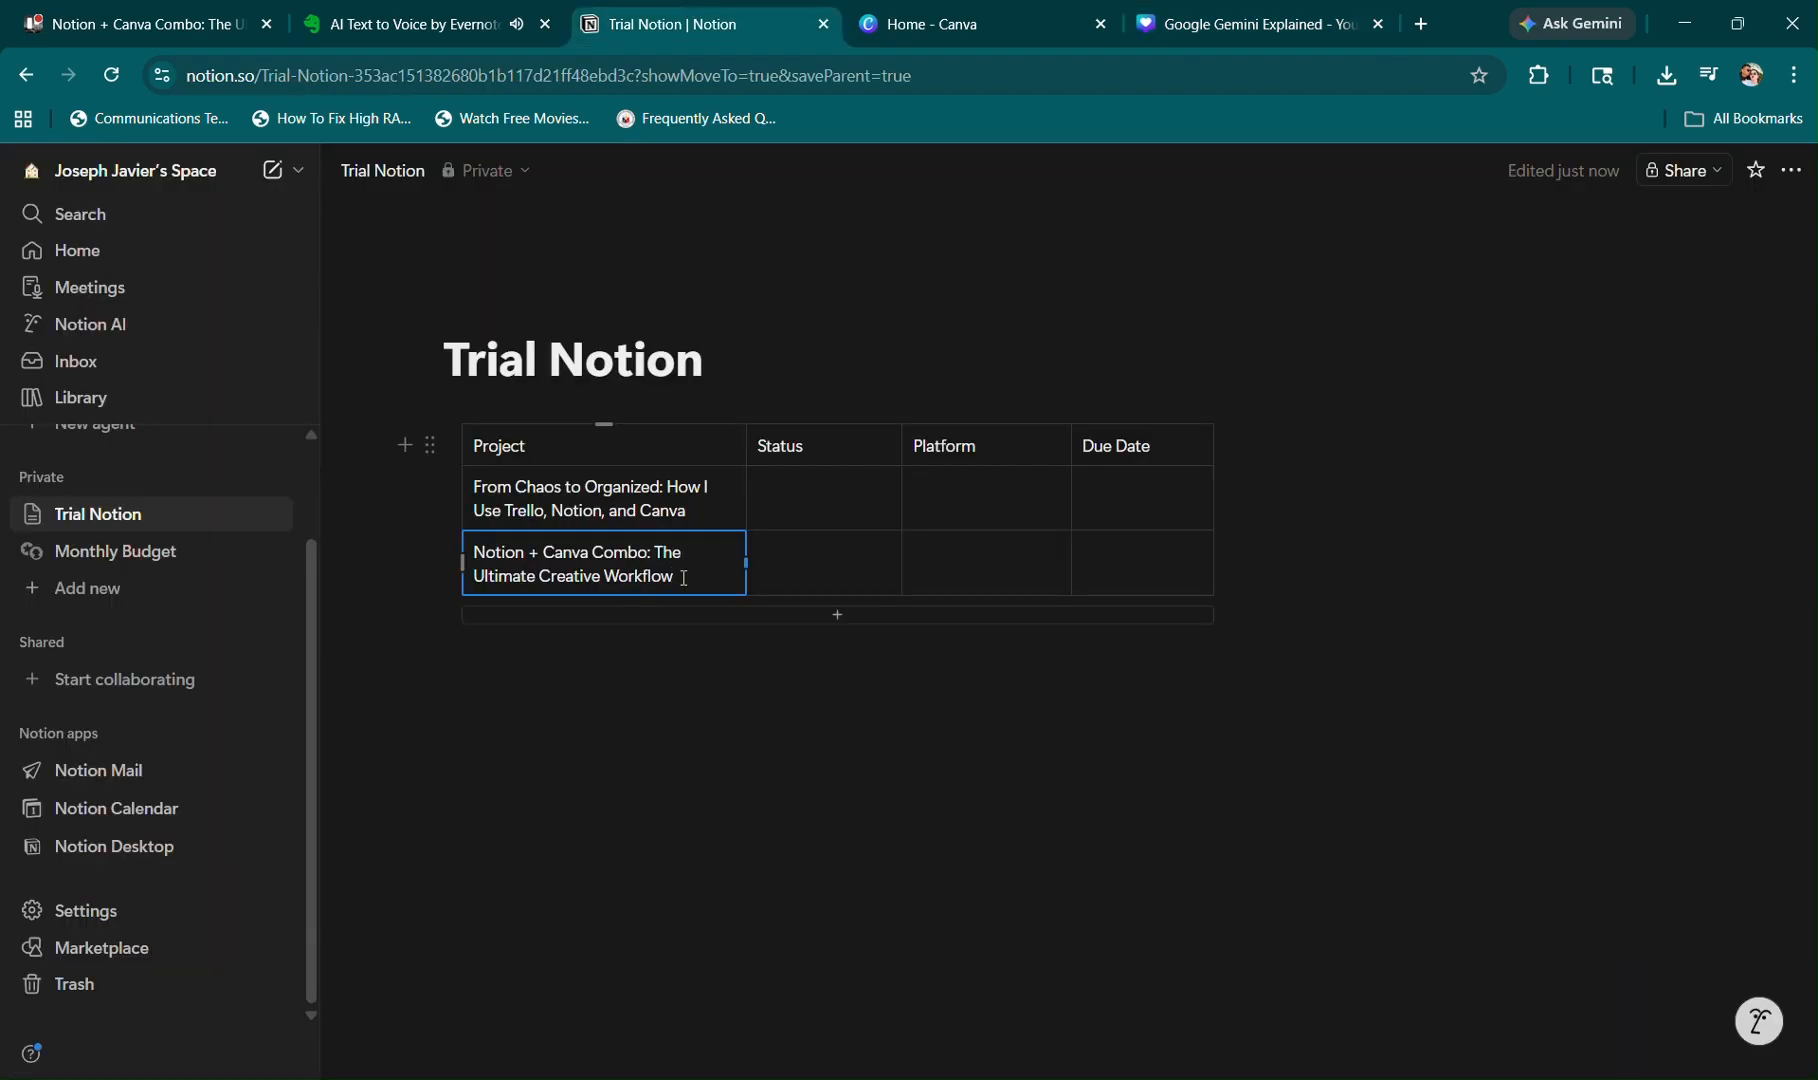
left_click(679, 651)
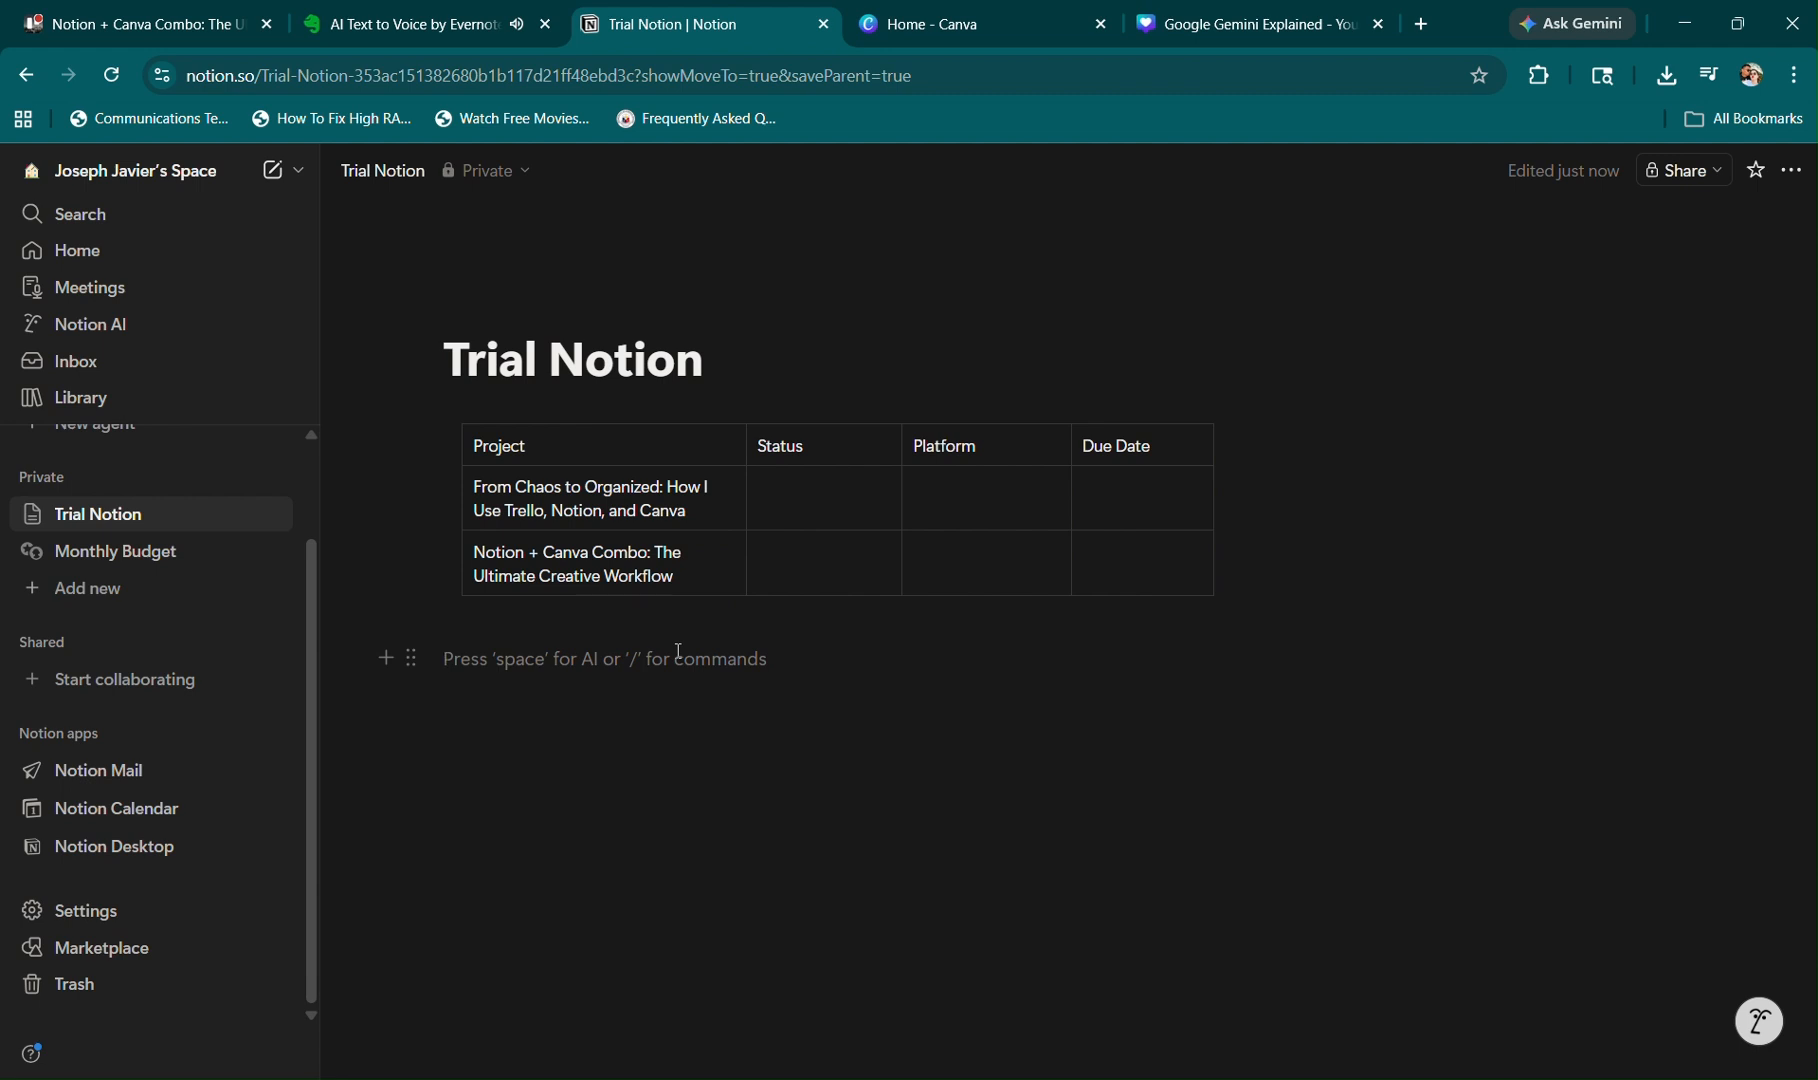
left_click(711, 520)
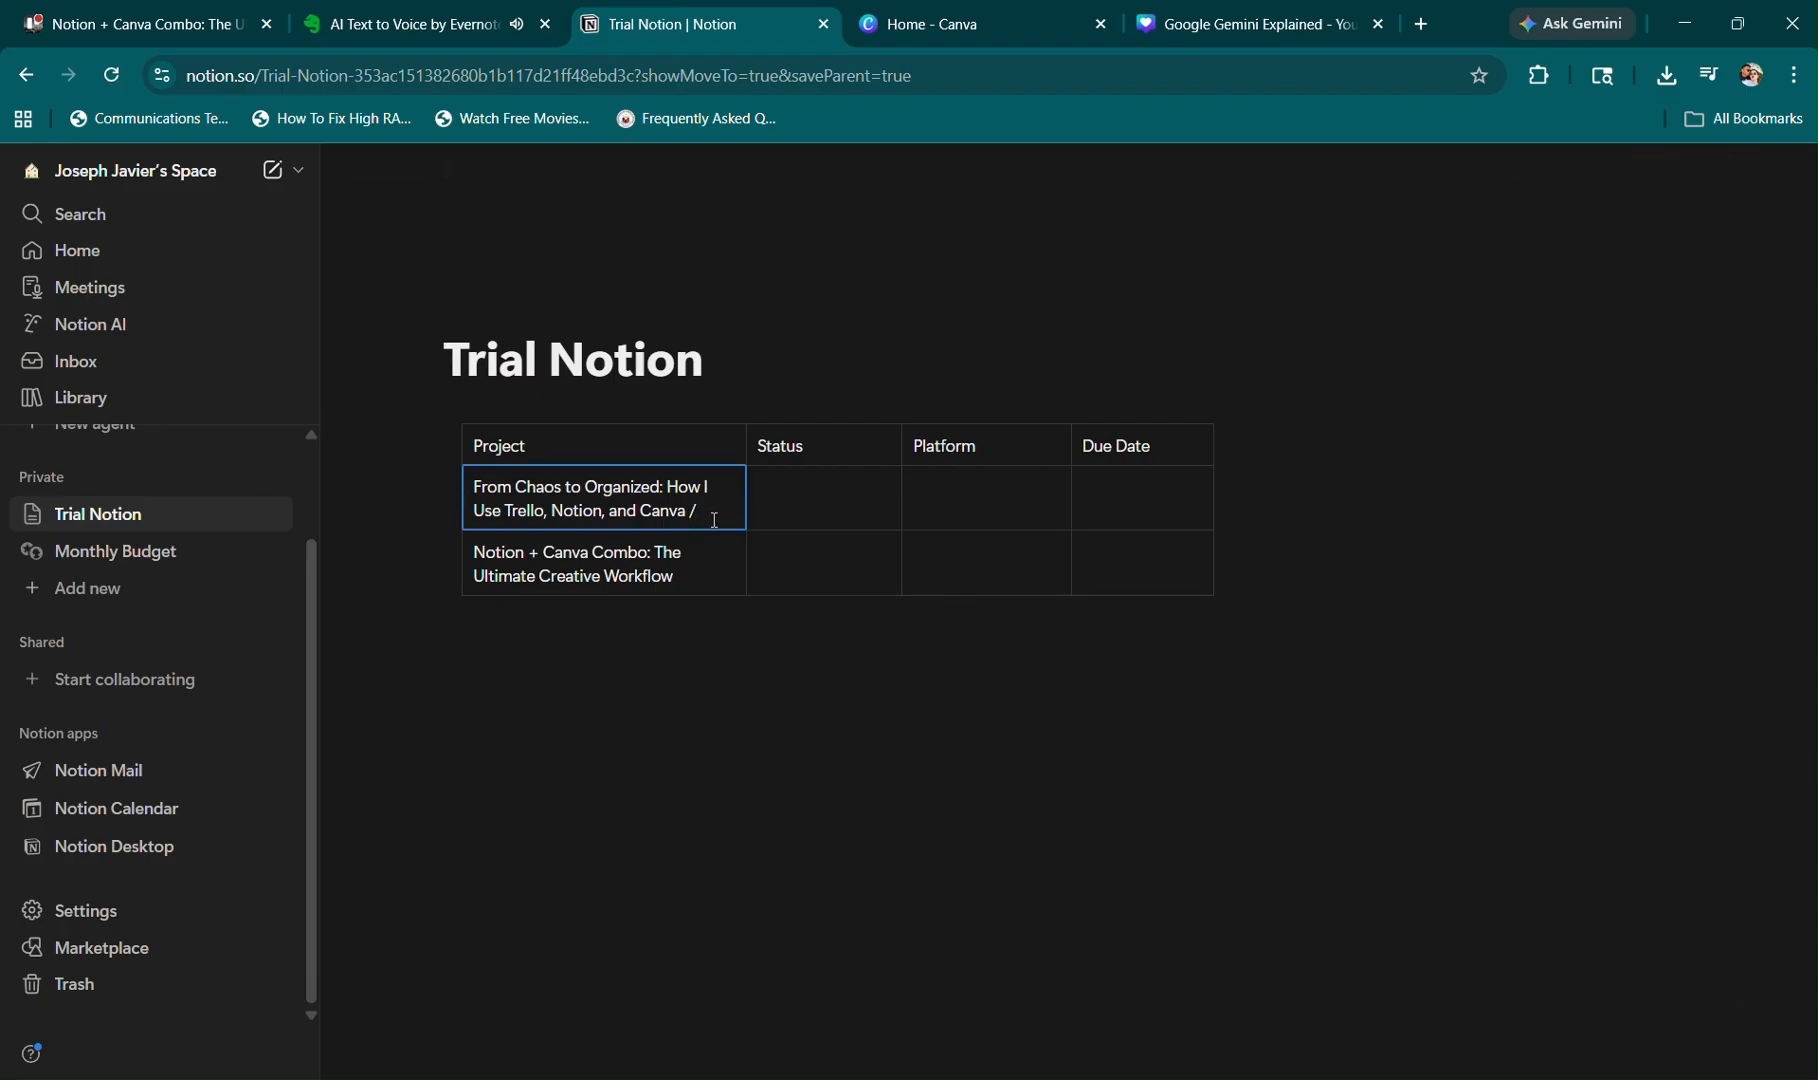
type("/e")
key("BackSpace")
key("BackSpace")
key("BackSpace")
Insert an Embed block below the project table with the /em command.
left_click(572, 648)
type("/em")
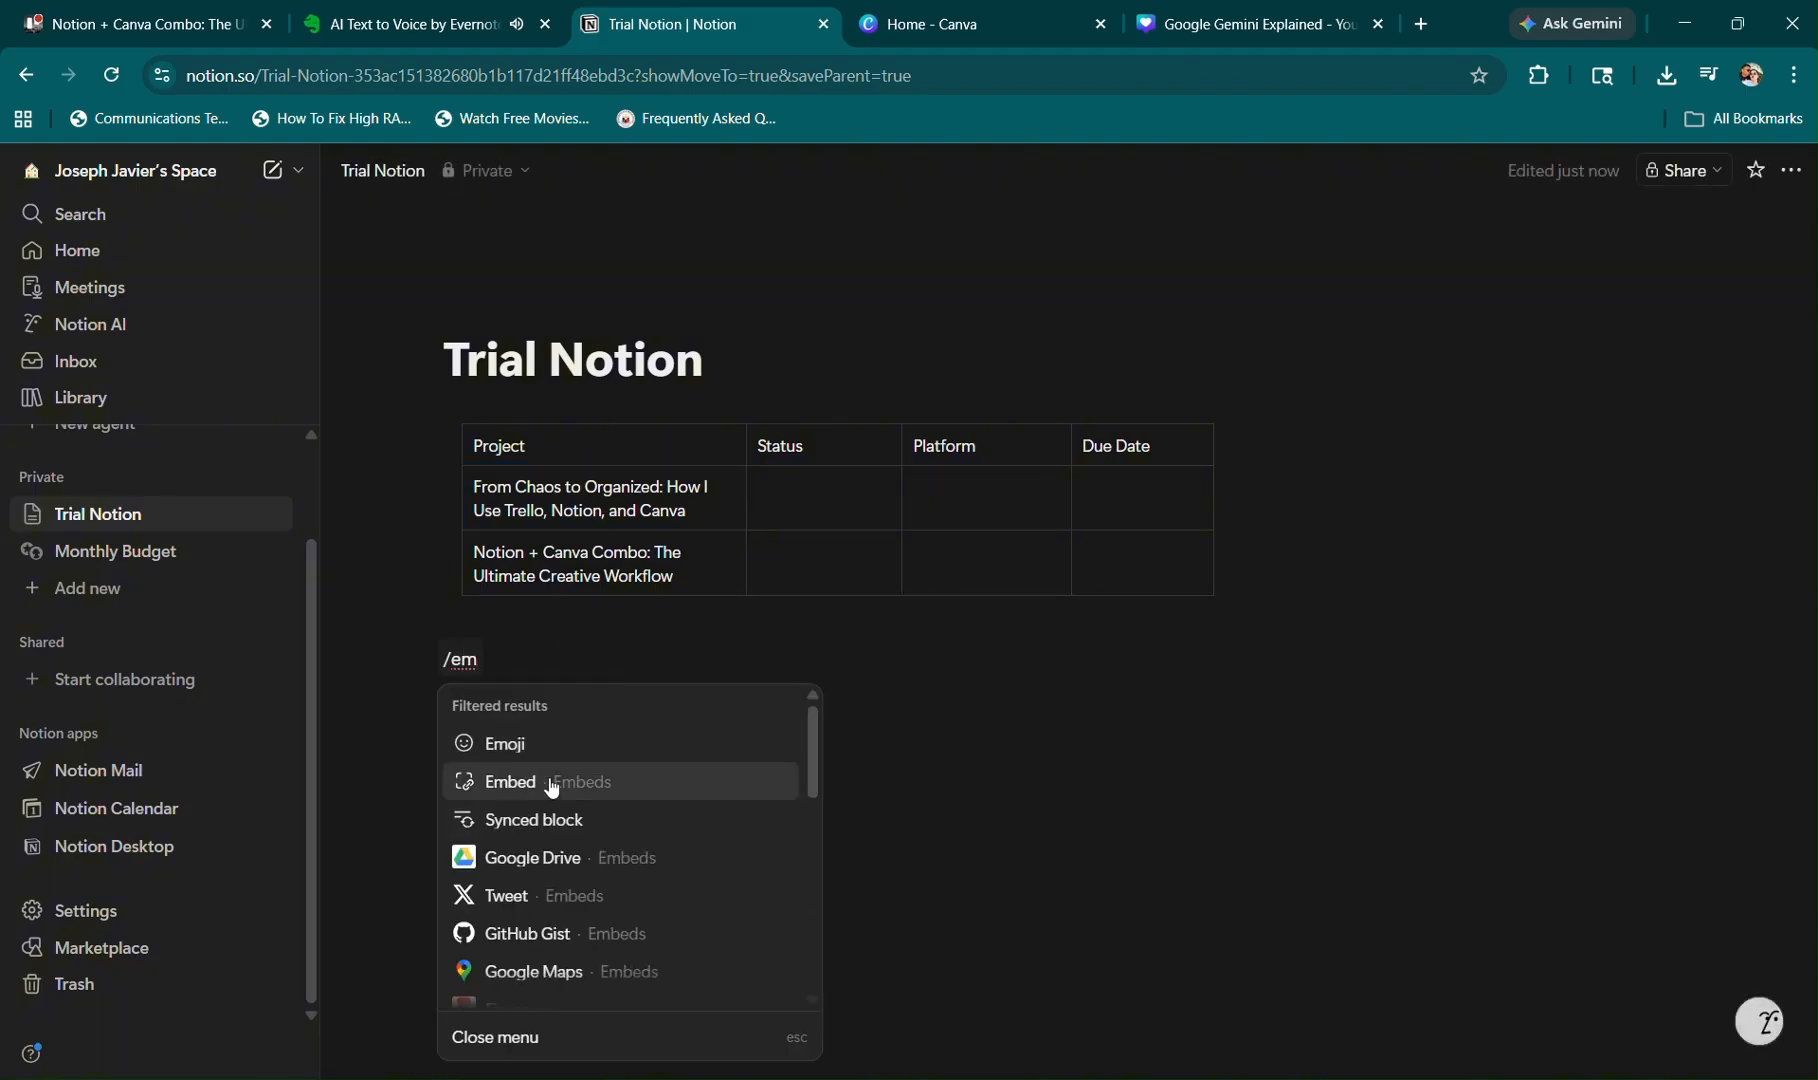
left_click(555, 781)
Try to embed the copied text "Notion + Canva Combo: The Ultimate Creative Workflow" as the block's link.
type("Notion + Canva Combo: The Ultimate Creative Workflow")
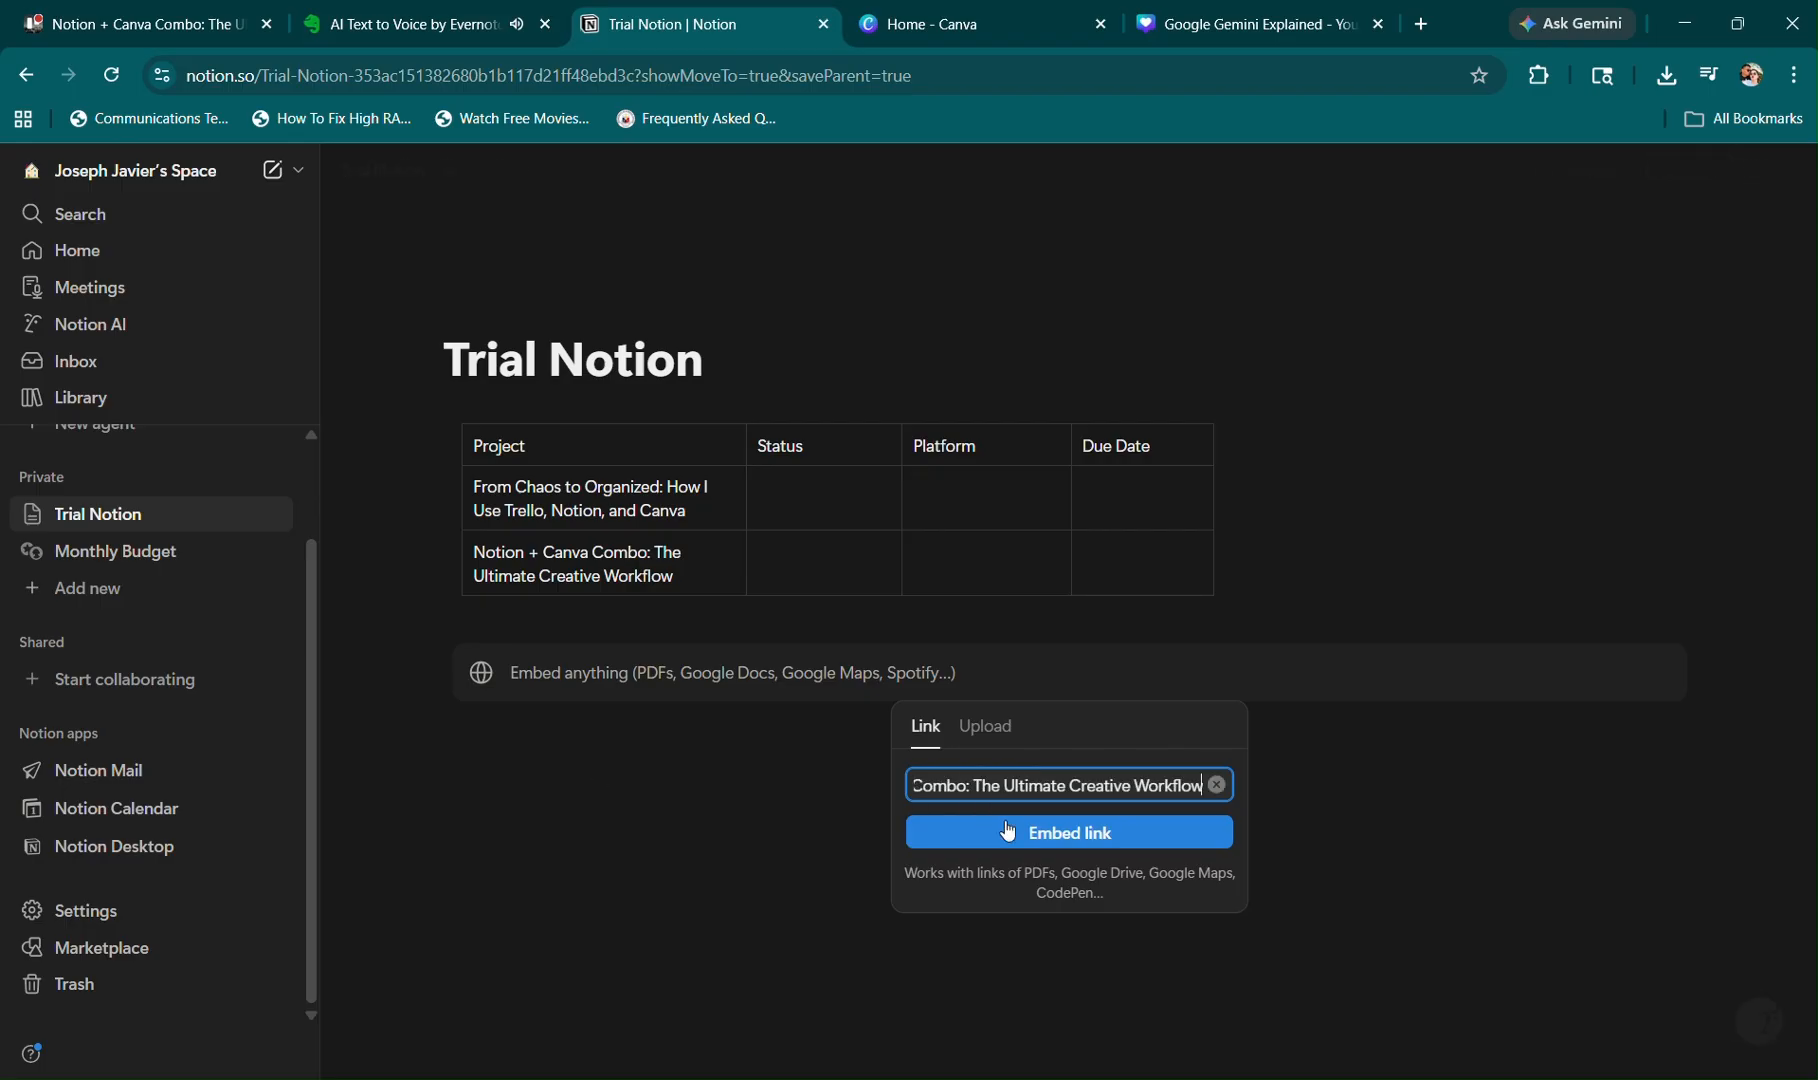
left_click(1018, 831)
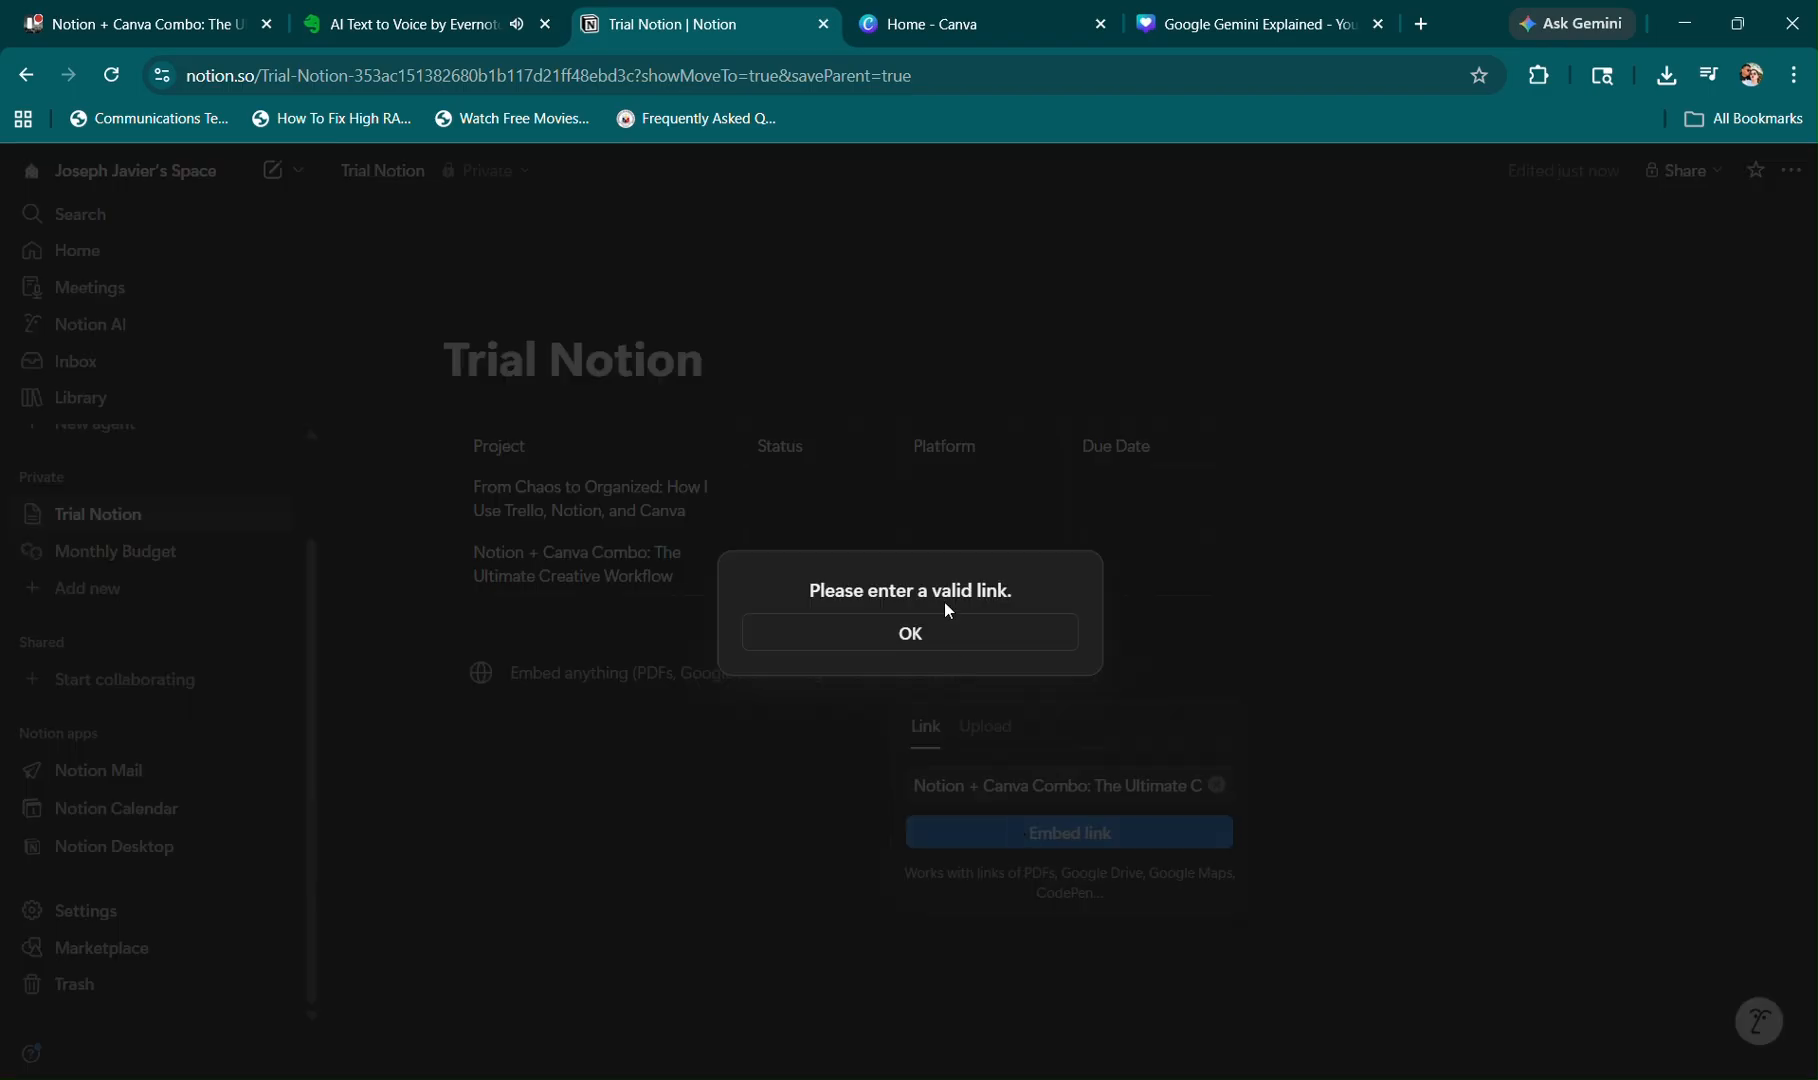
left_click(945, 625)
Copy the design's smart embed link from Canva and embed it in the Notion block below the table.
left_click(1250, 24)
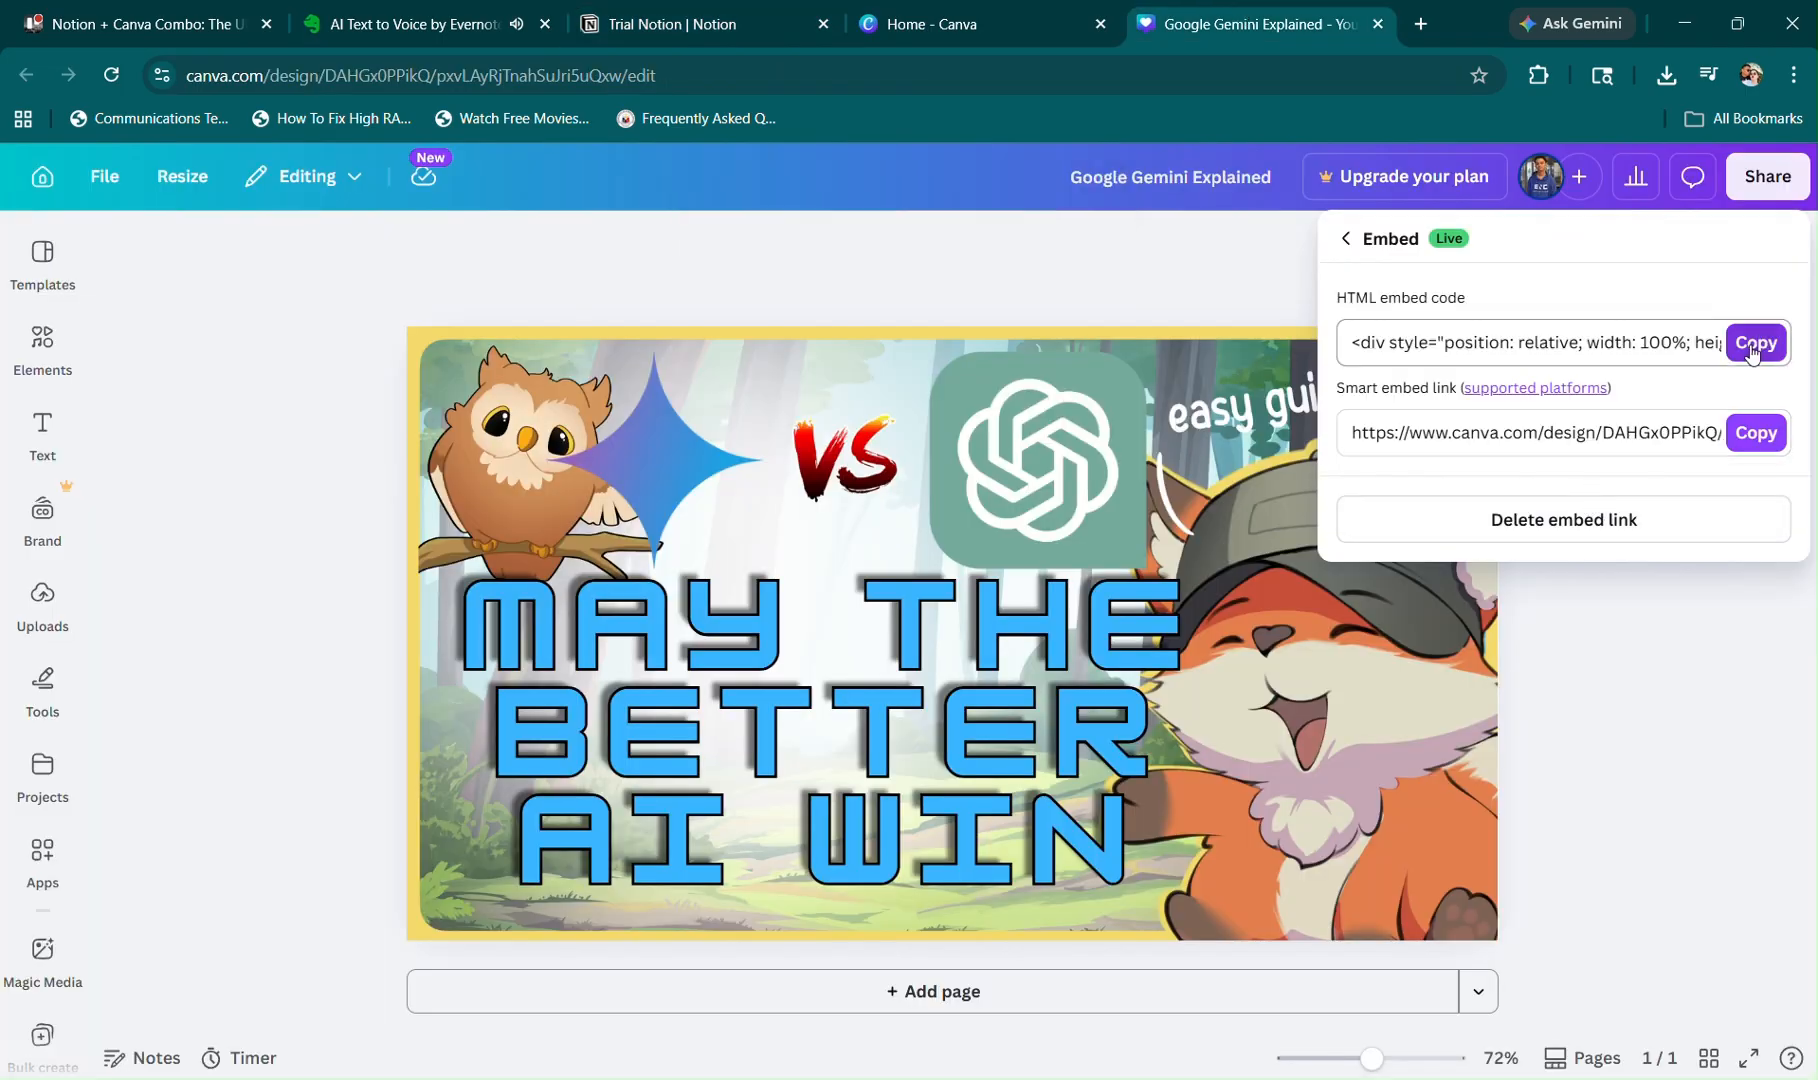
left_click(1756, 432)
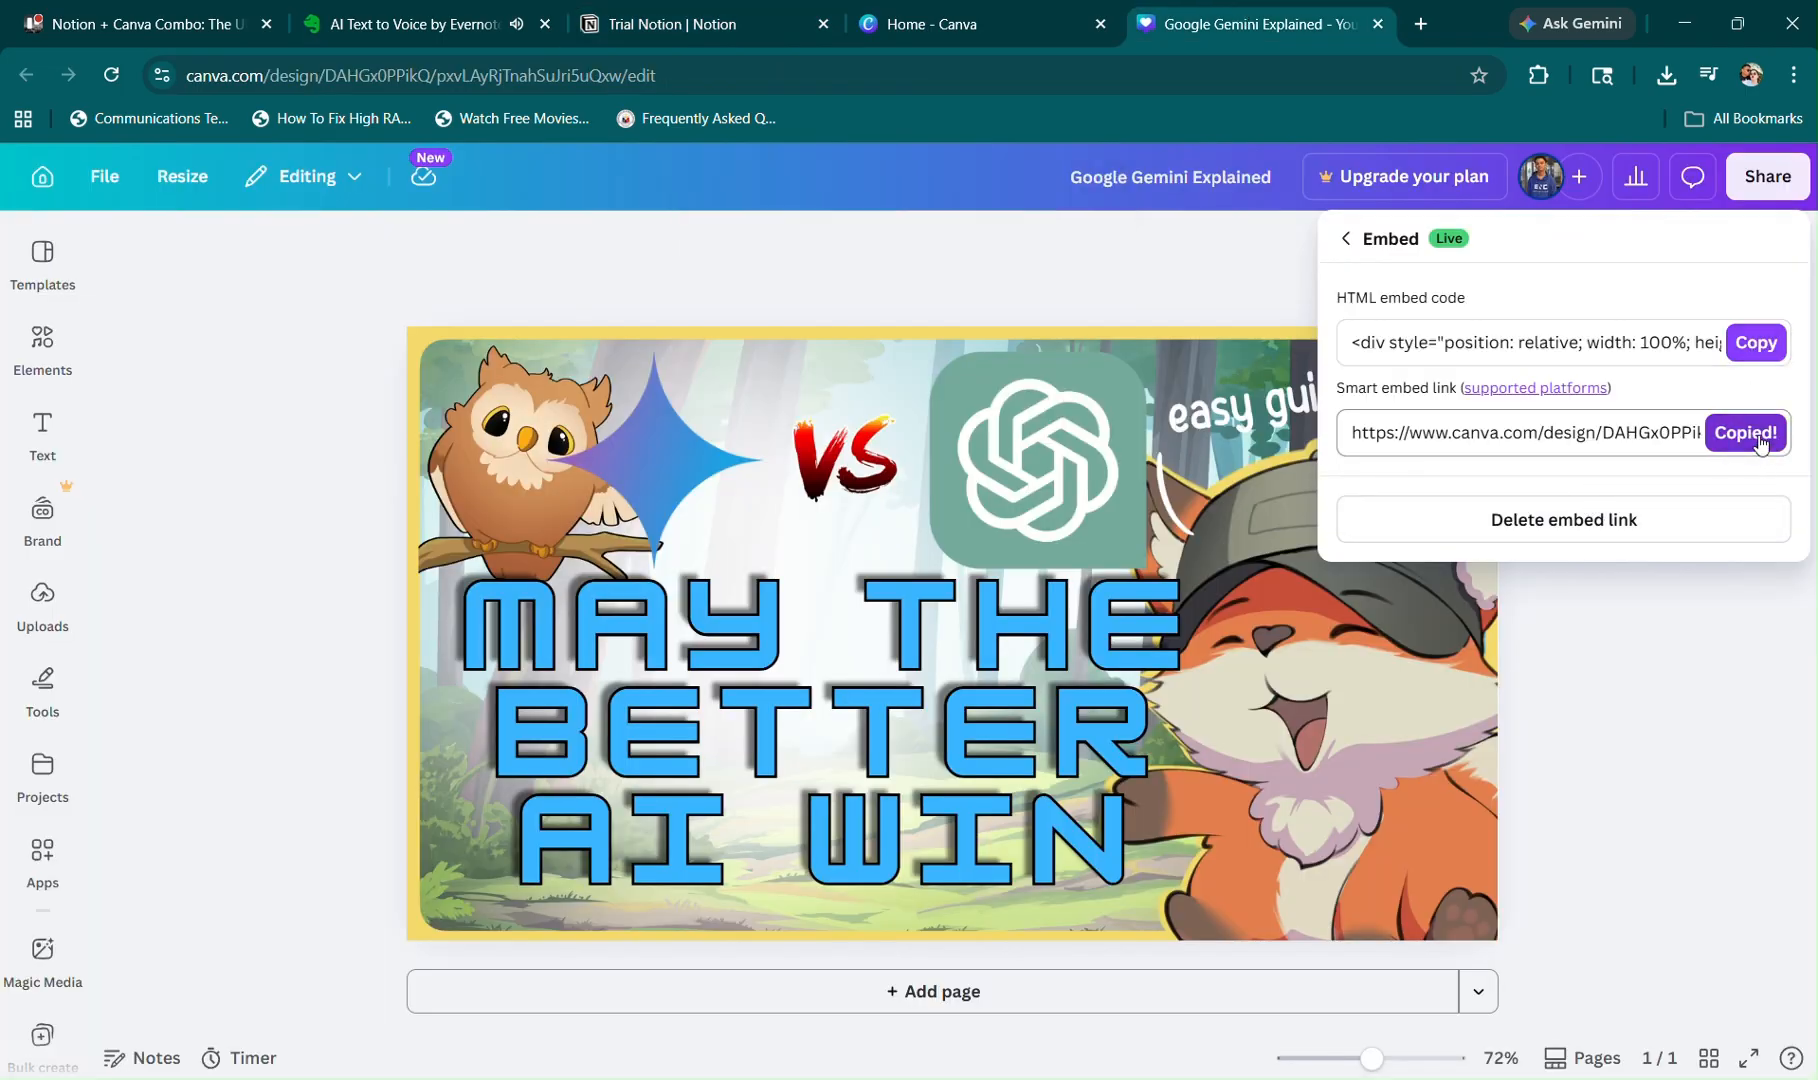
left_click(742, 10)
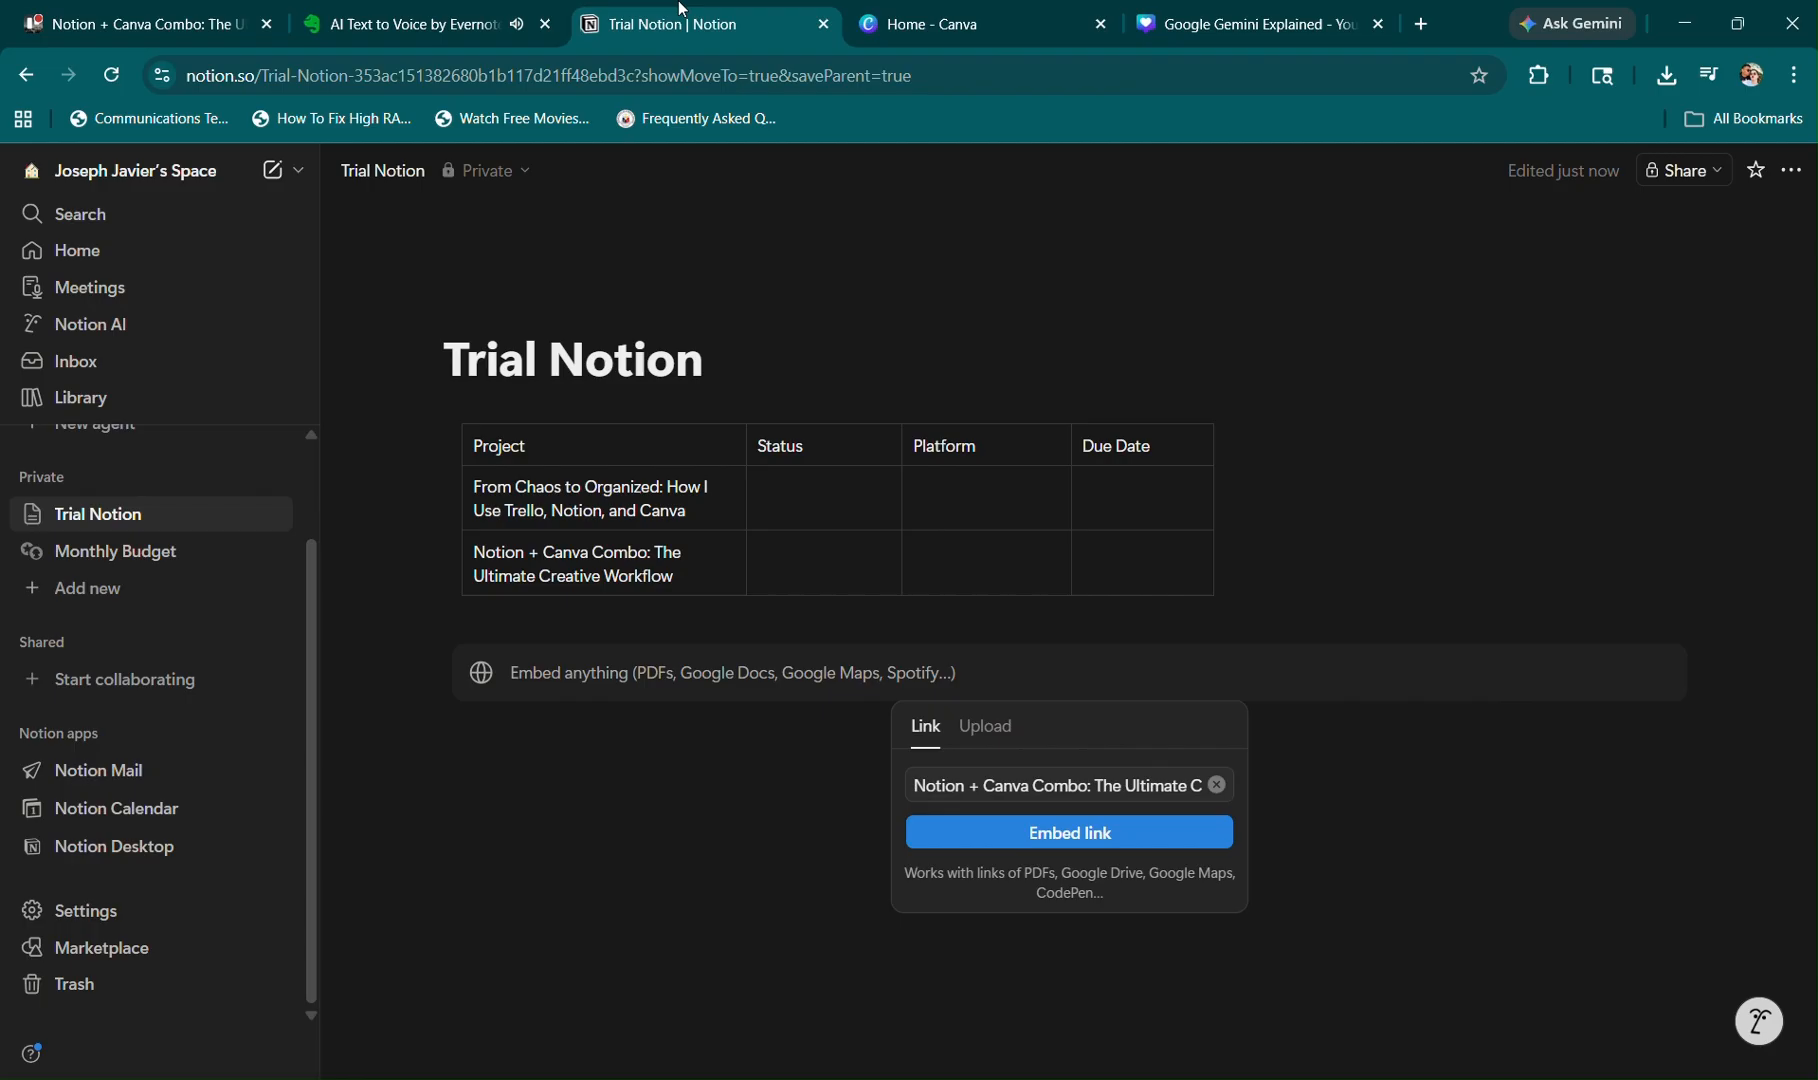
triple_click(997, 787)
key("ctrl+v")
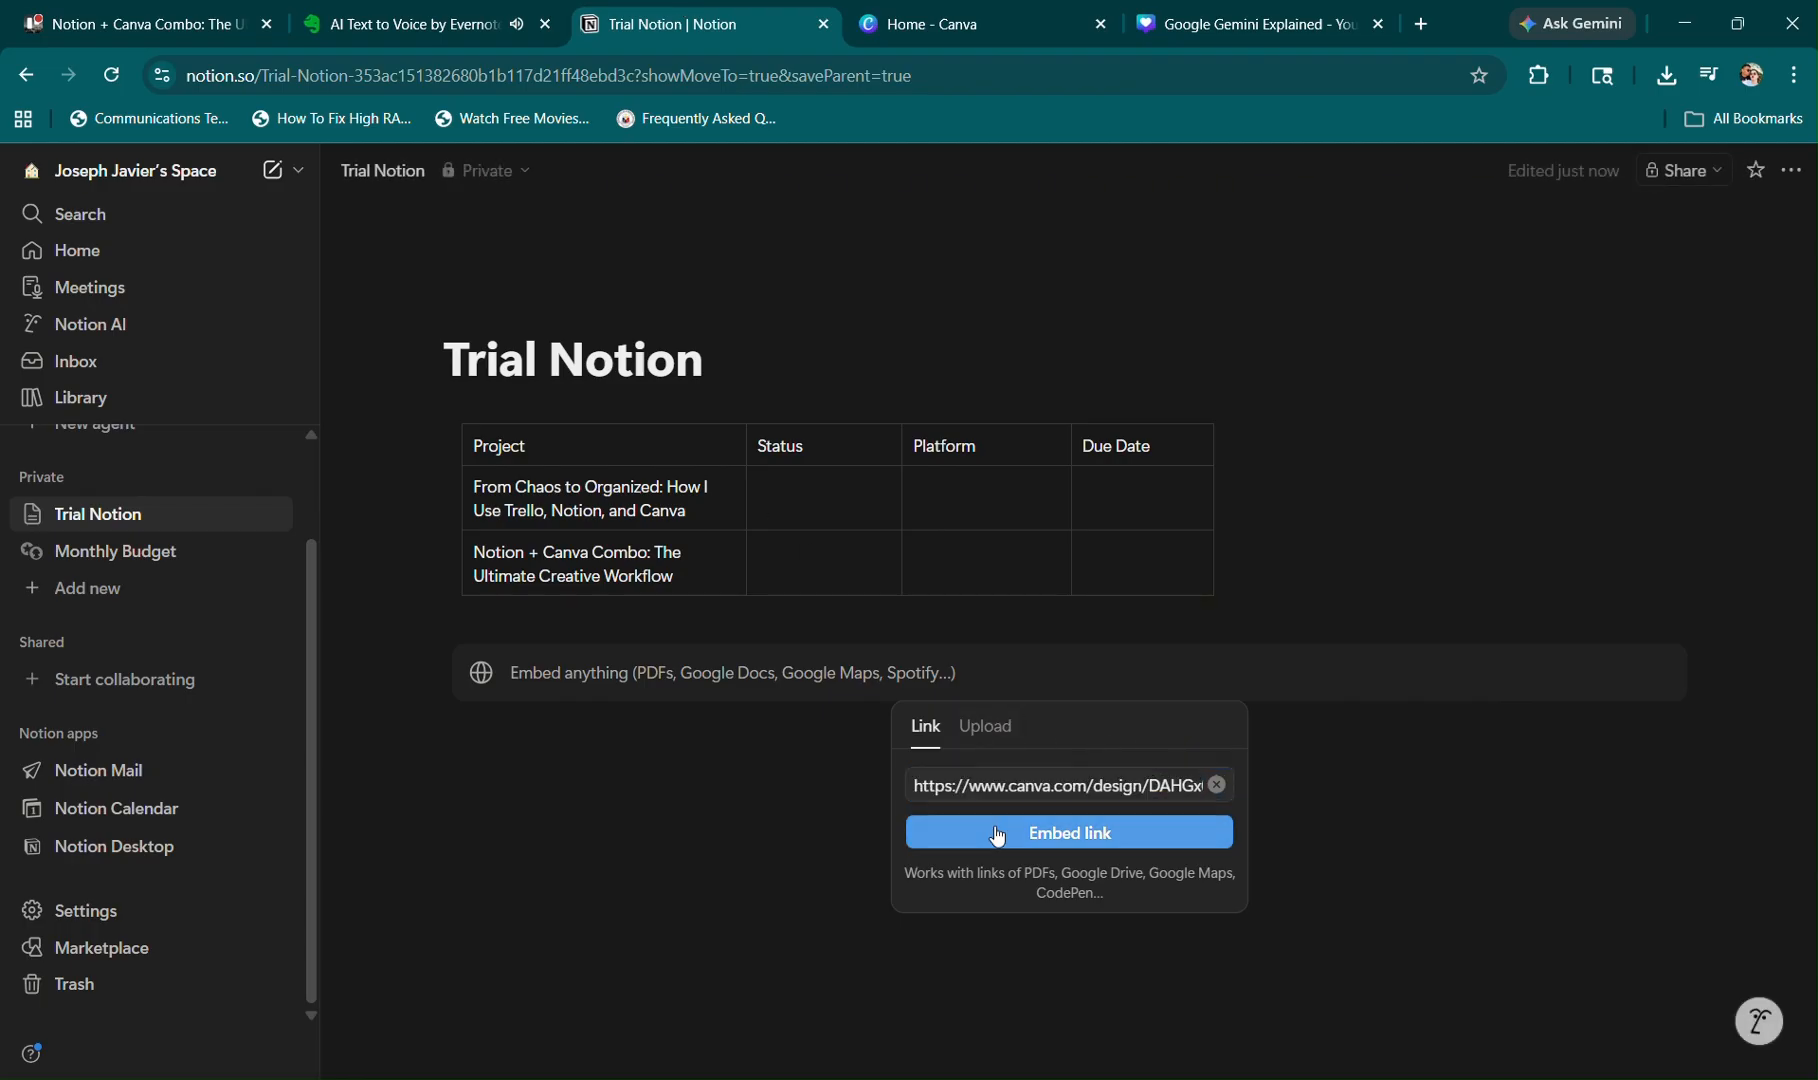
left_click(997, 833)
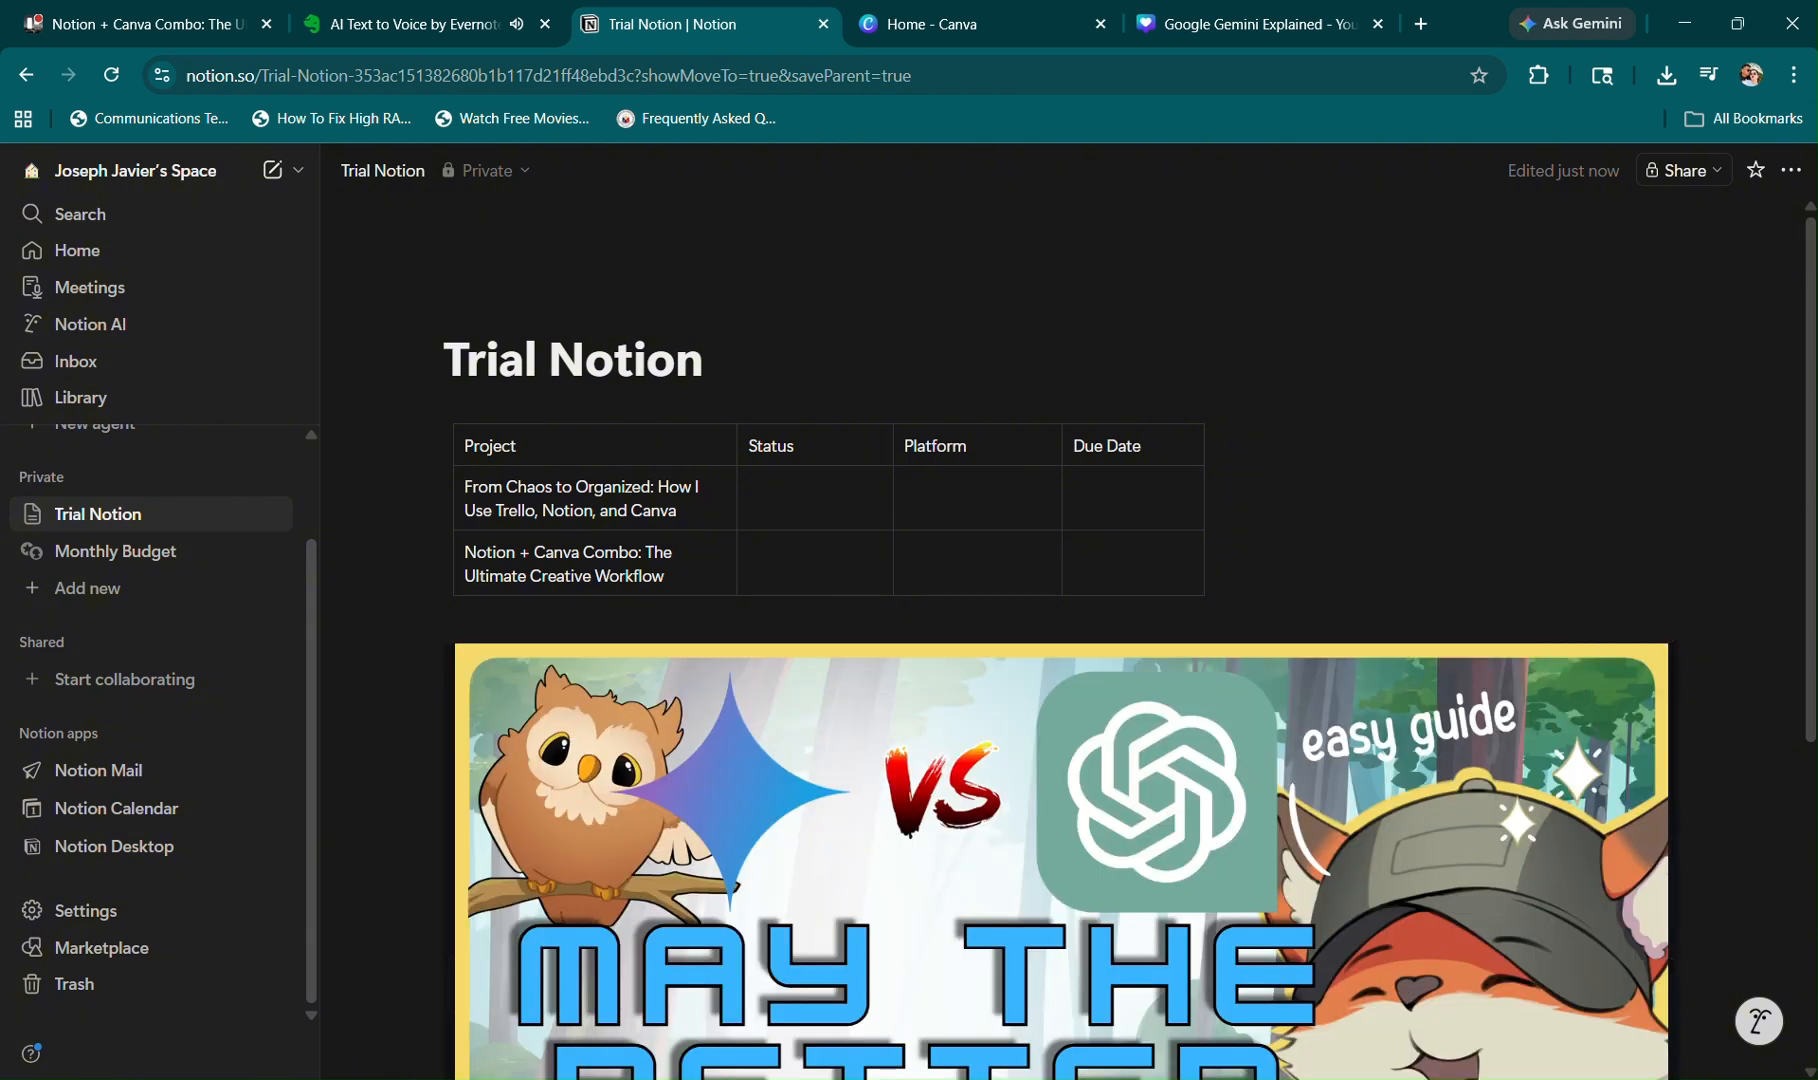
scroll(1783, 470, "down", 6)
scroll(1783, 470, "up", 6)
Switch to the Canva design and move the blue-purple star from beside the owl to below the VS graphic.
left_click(1226, 10)
left_click(637, 472)
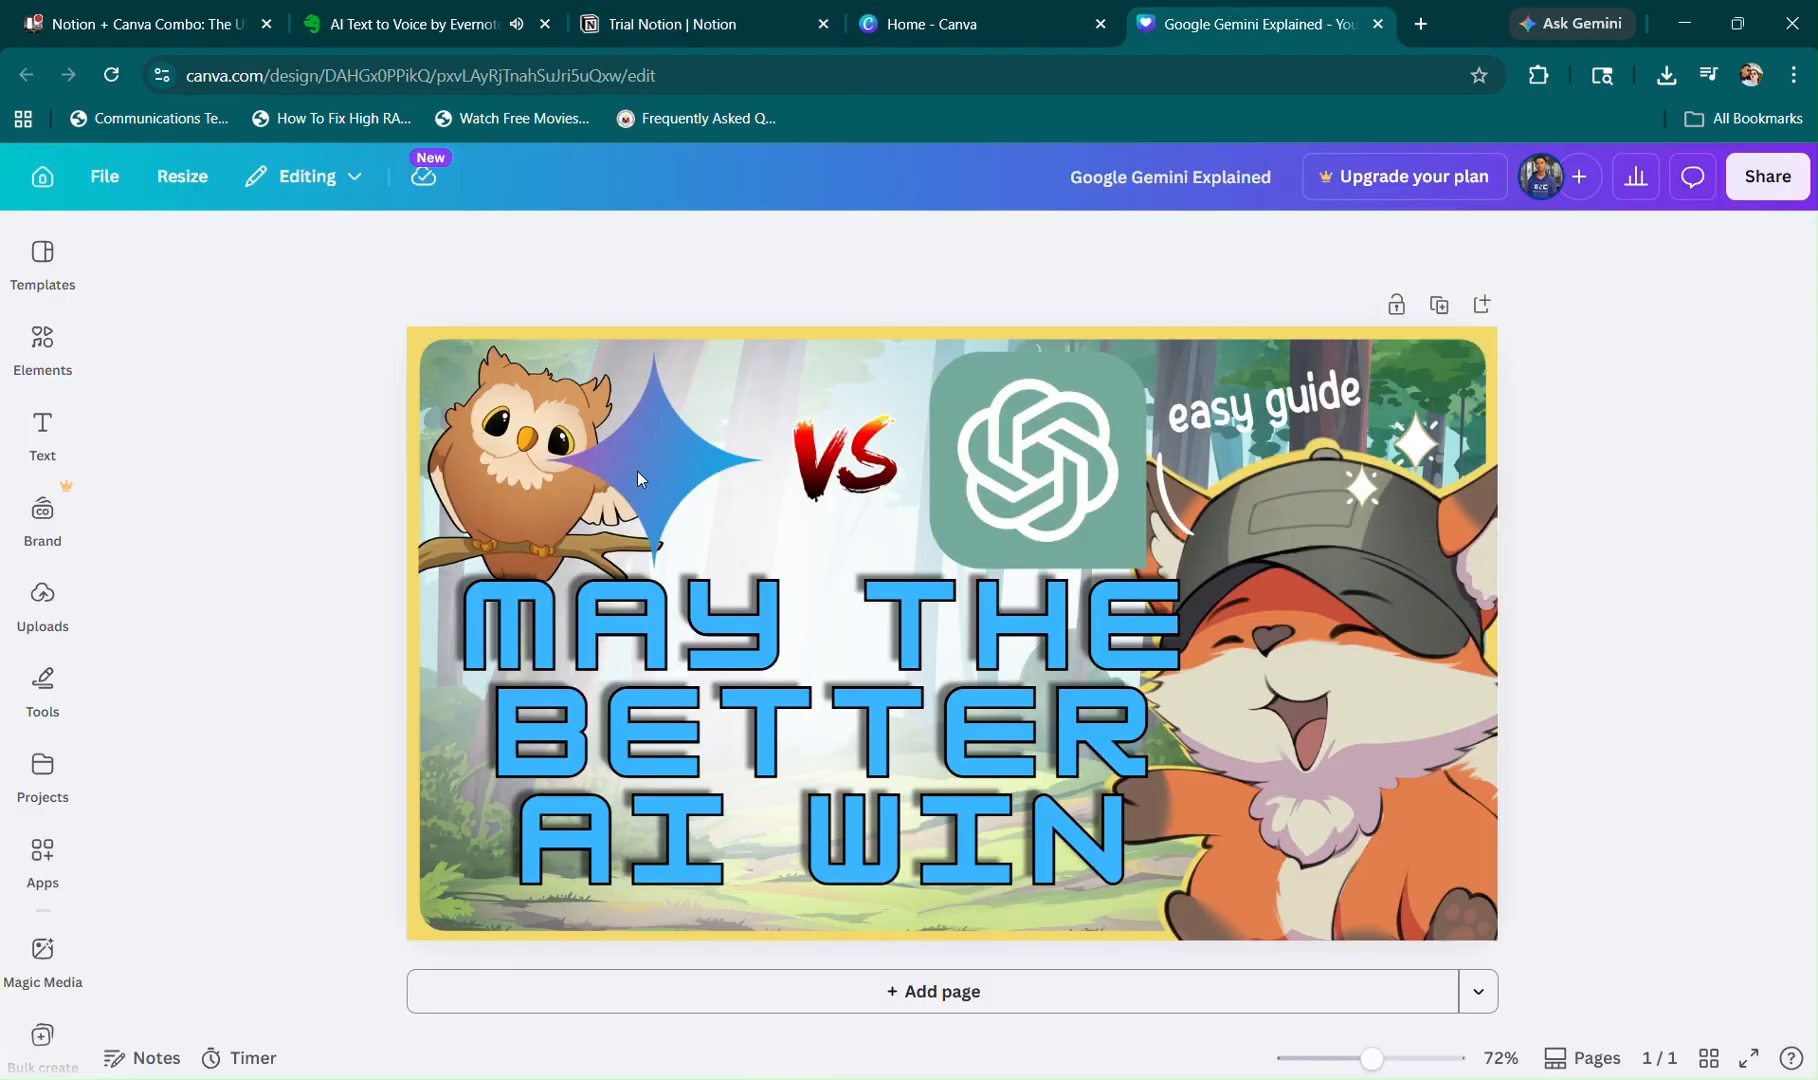
left_click_drag(637, 472, 758, 599)
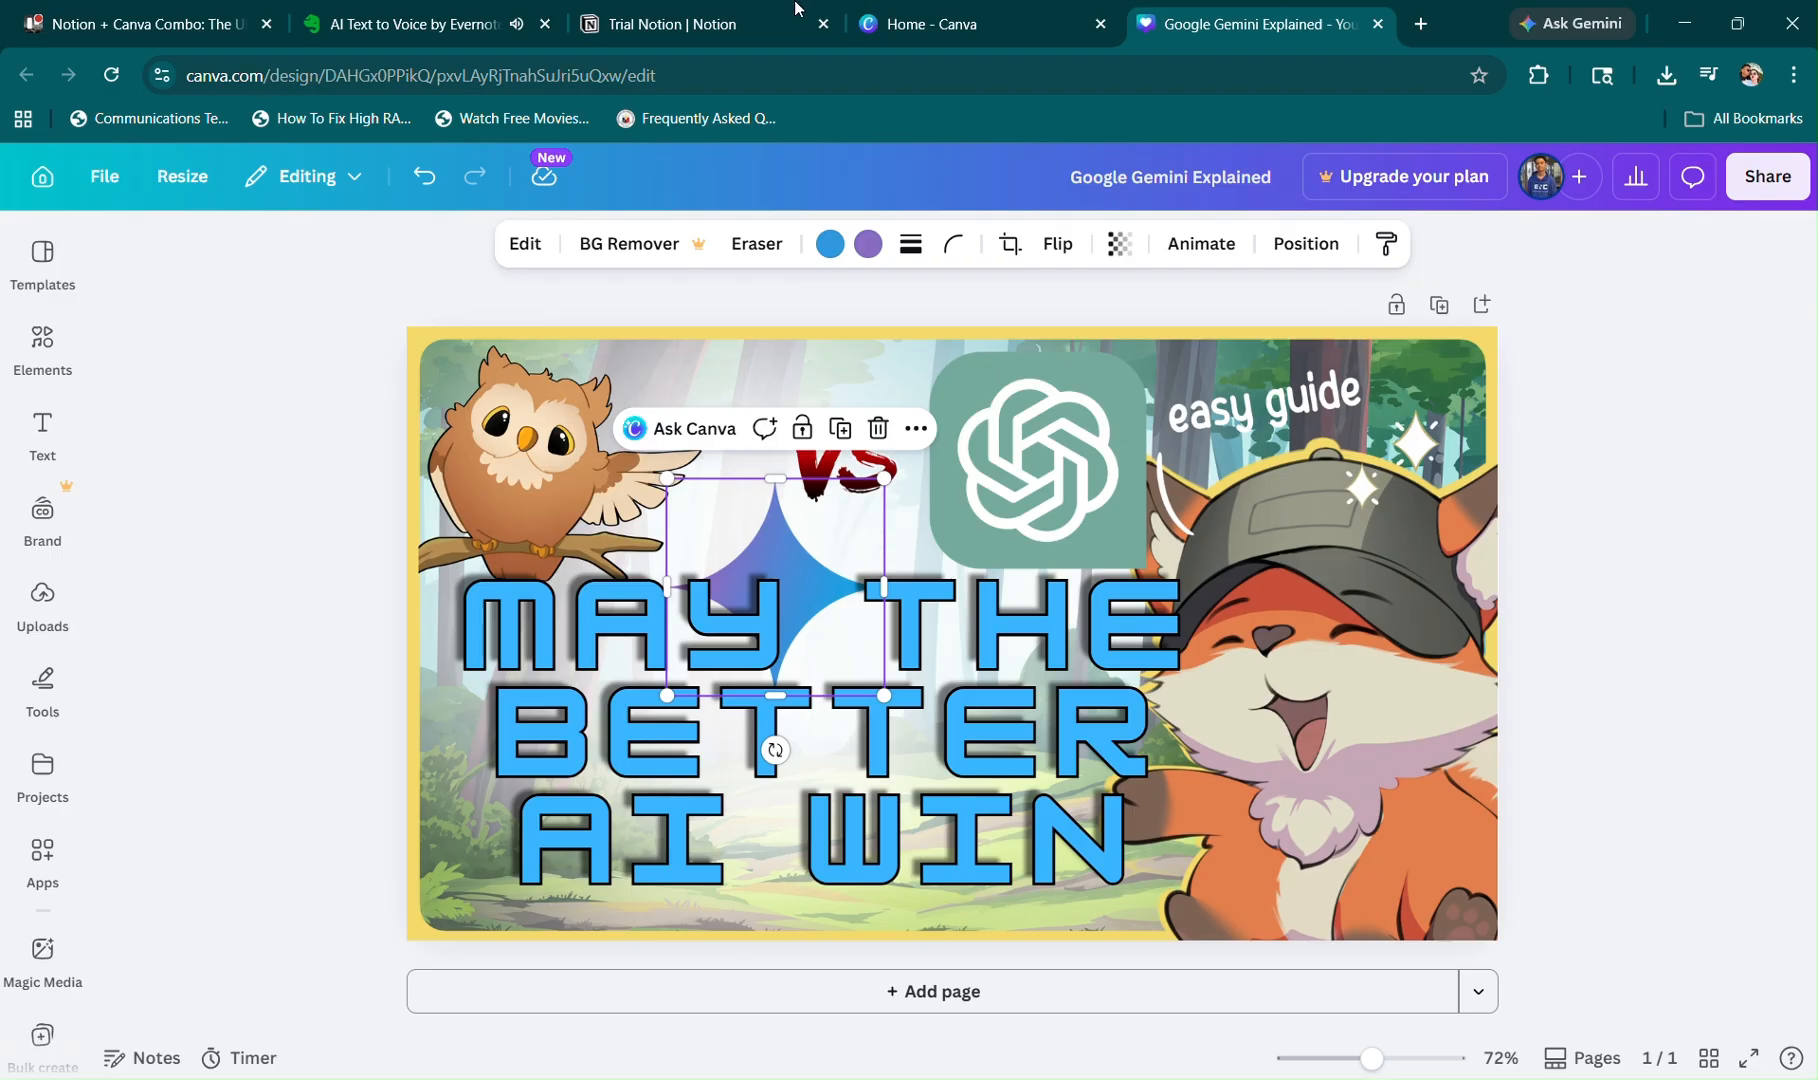
Reload the Trial Notion page and compare its embedded design with the edited Canva original.
left_click(678, 10)
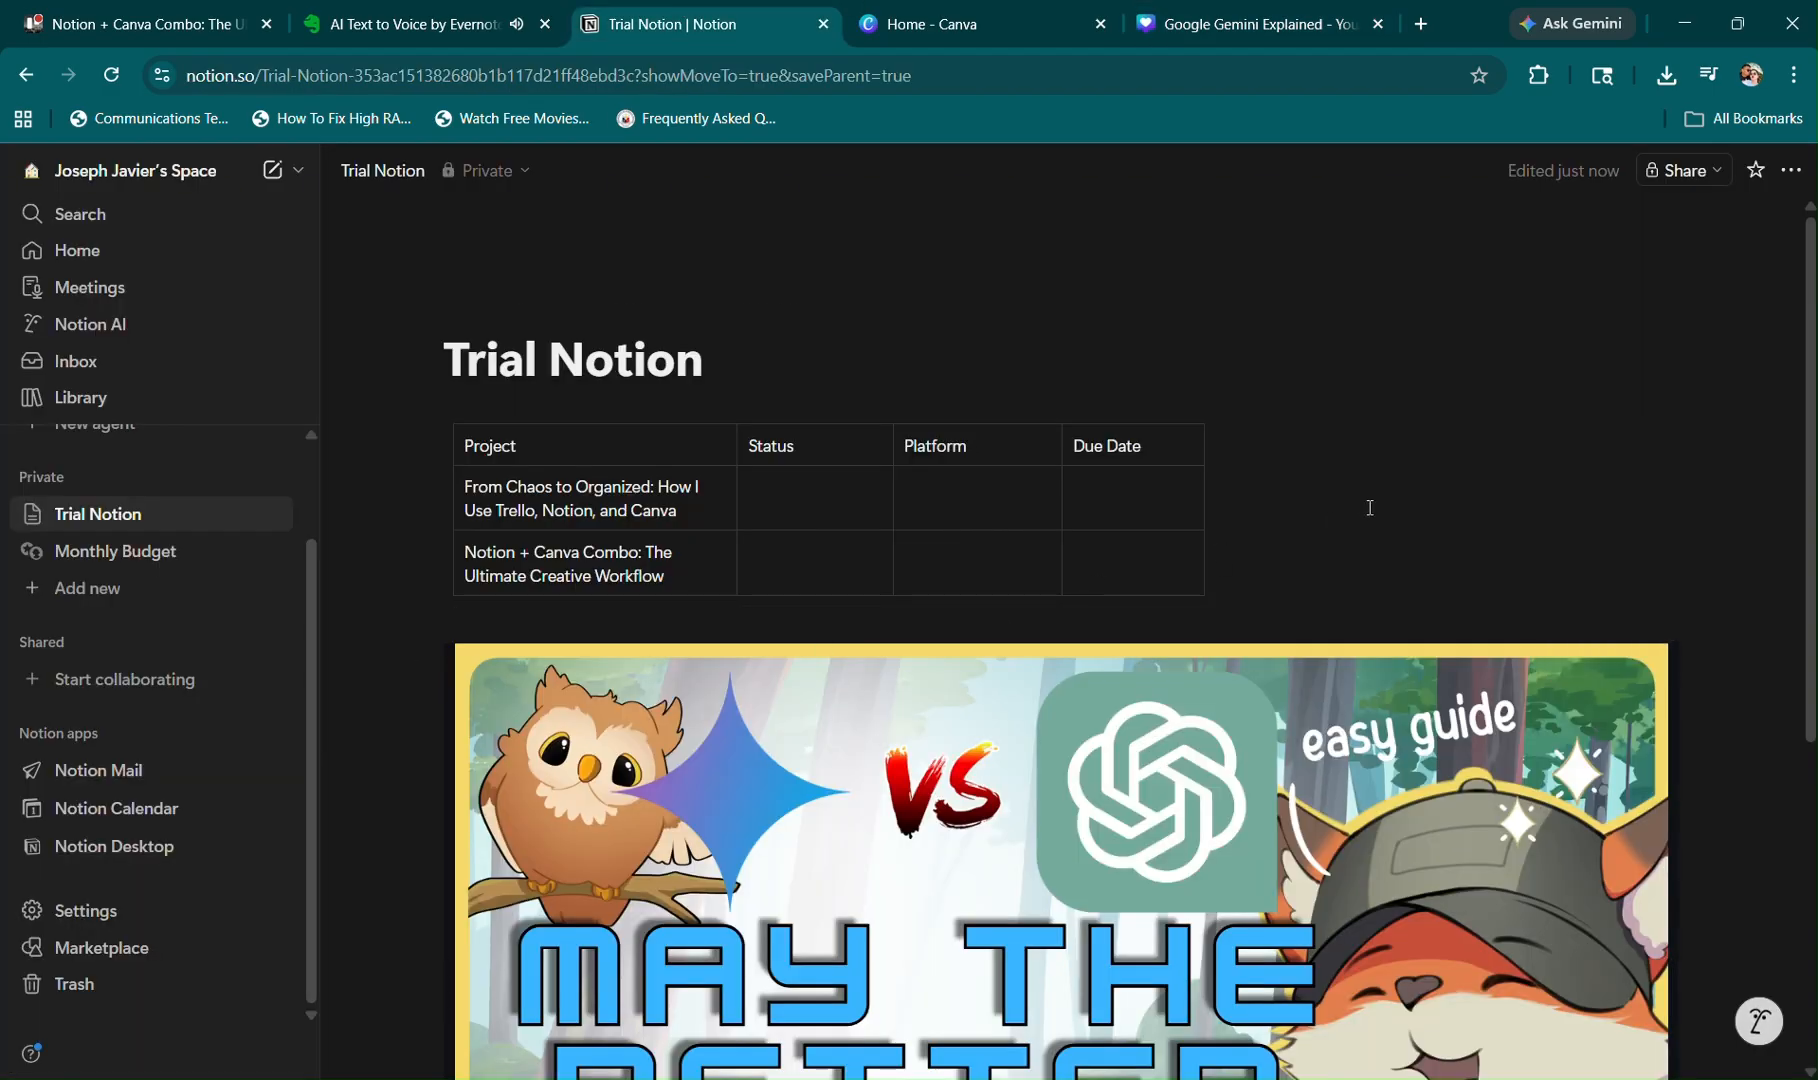
left_click(1143, 8)
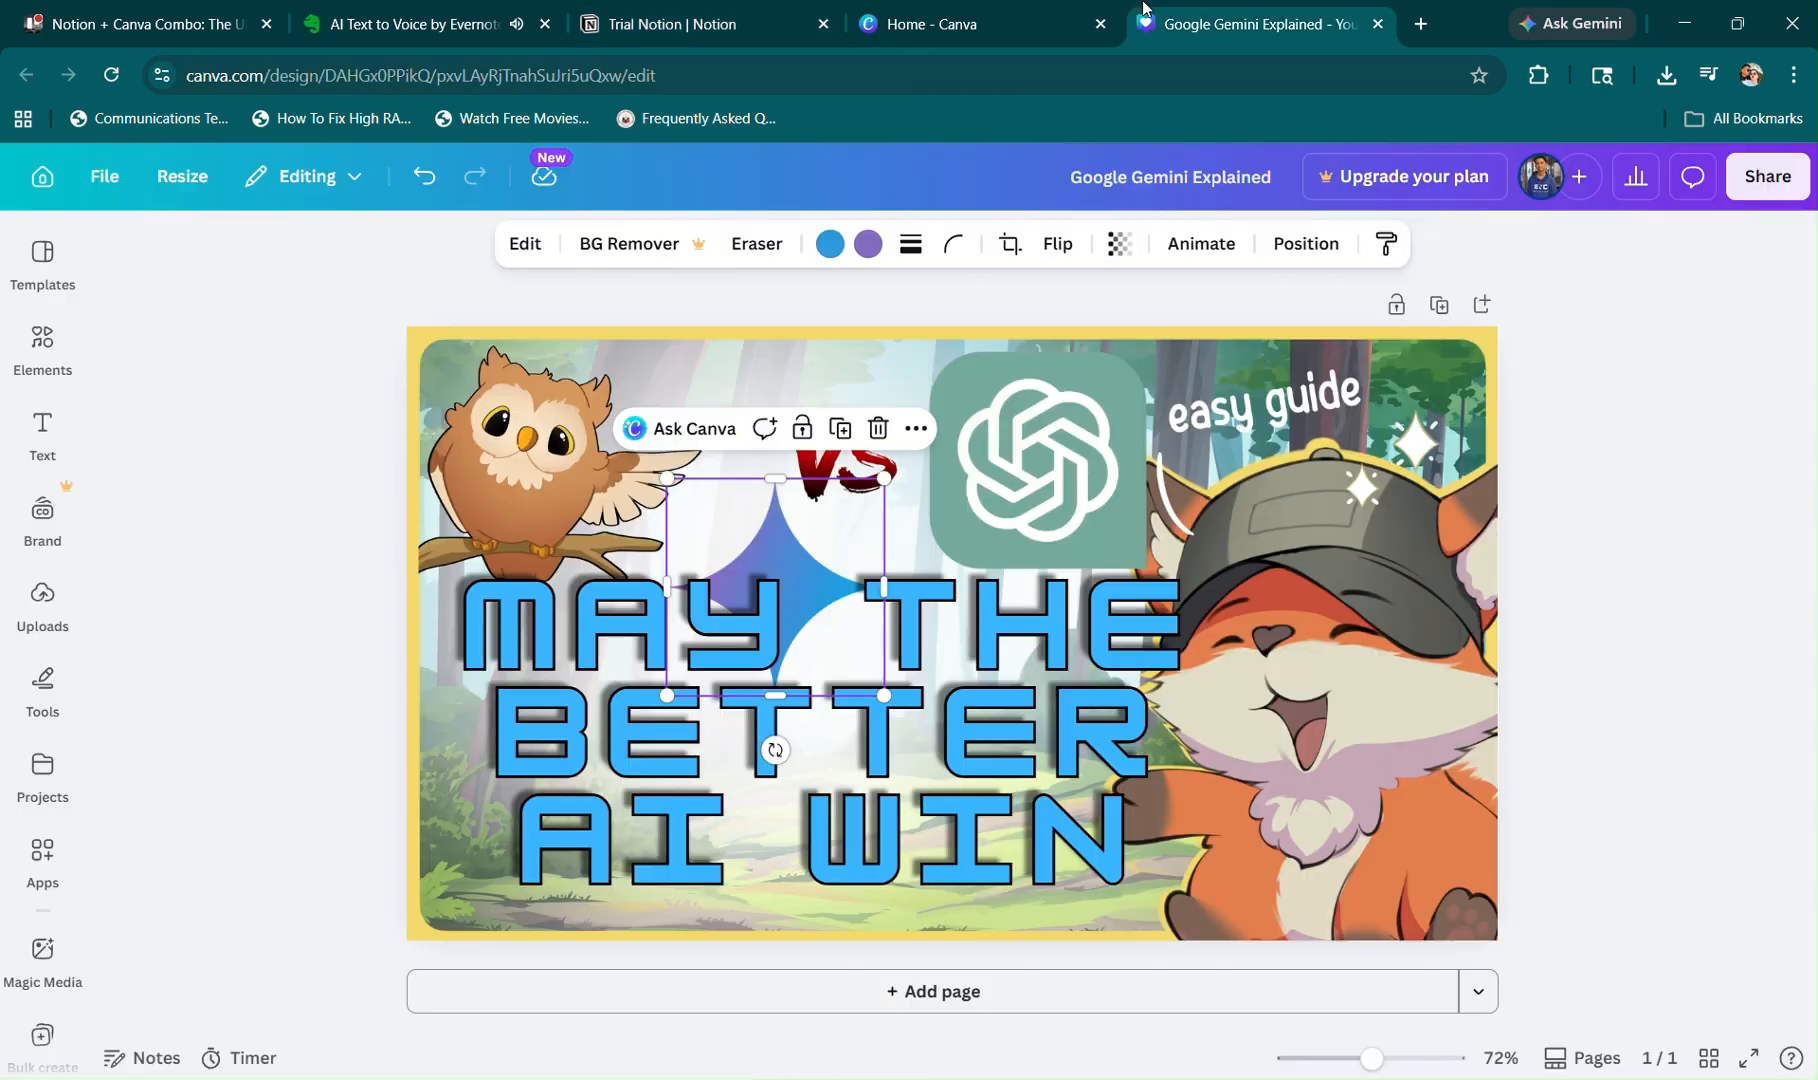
left_click(1604, 439)
left_click(659, 8)
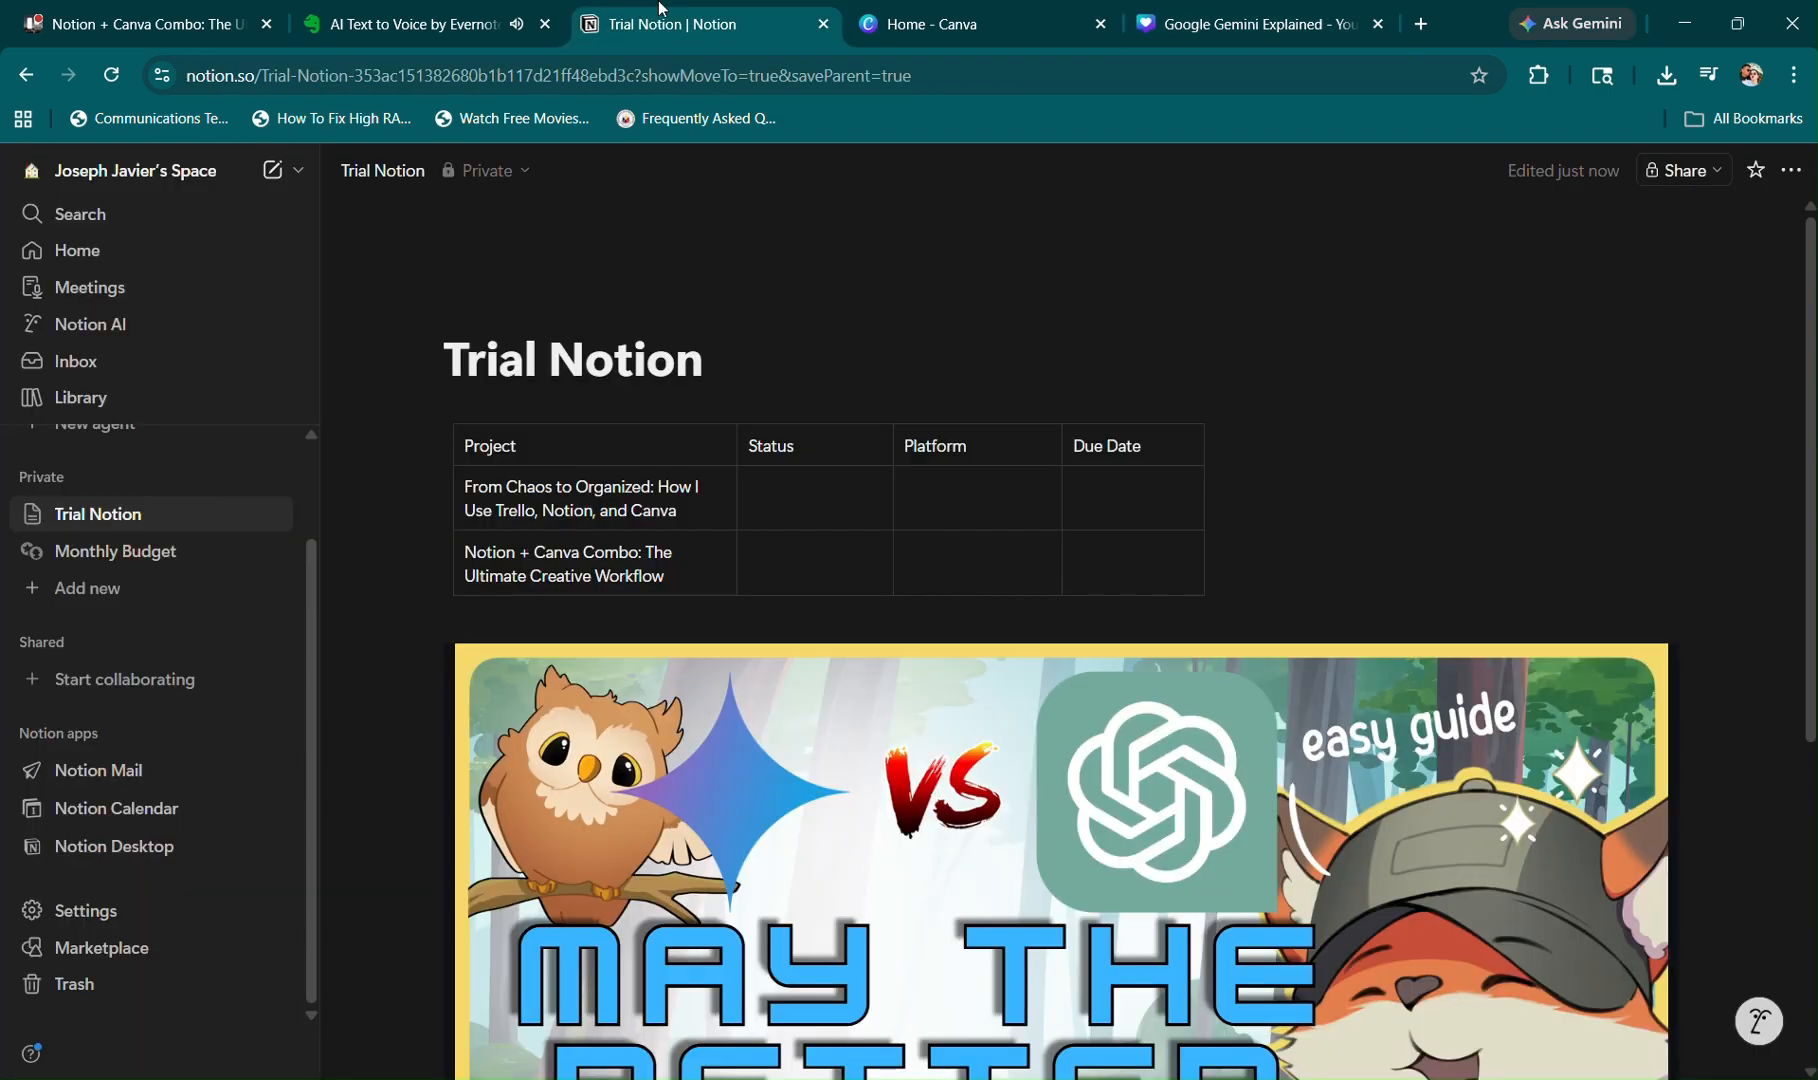
left_click(107, 82)
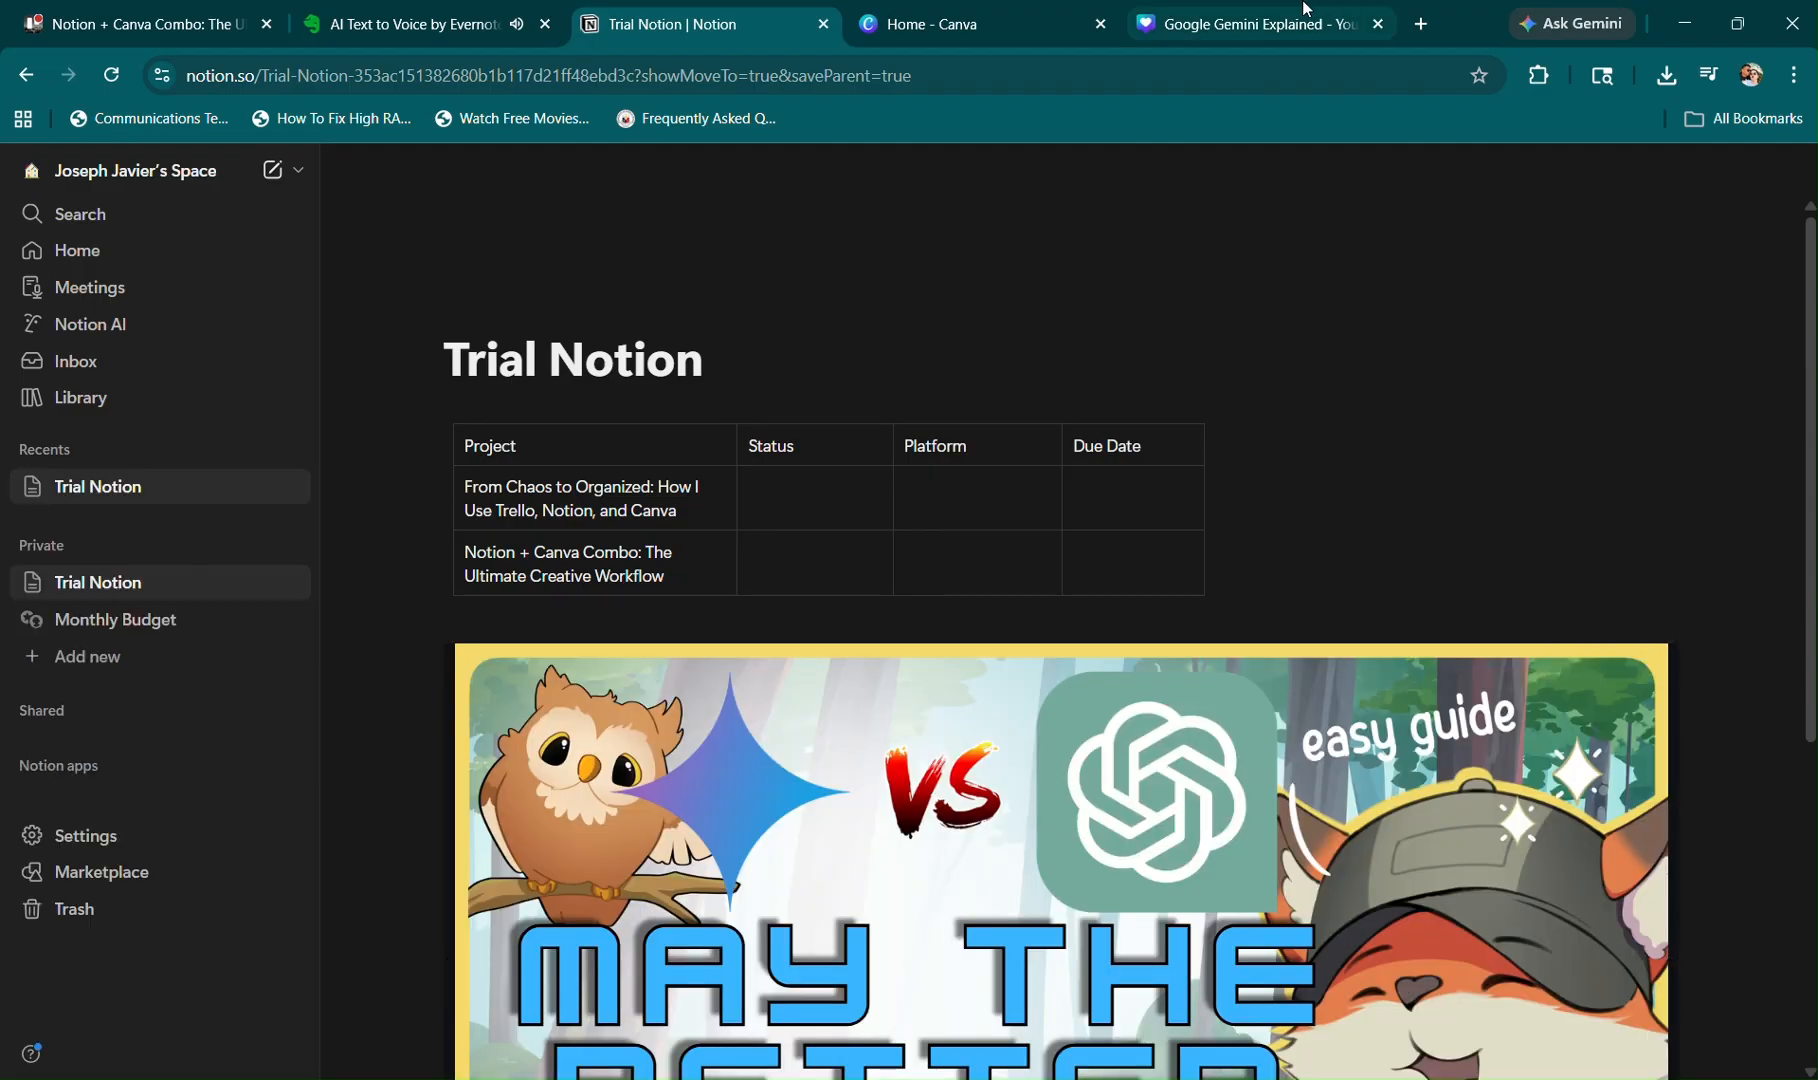
left_click(1250, 24)
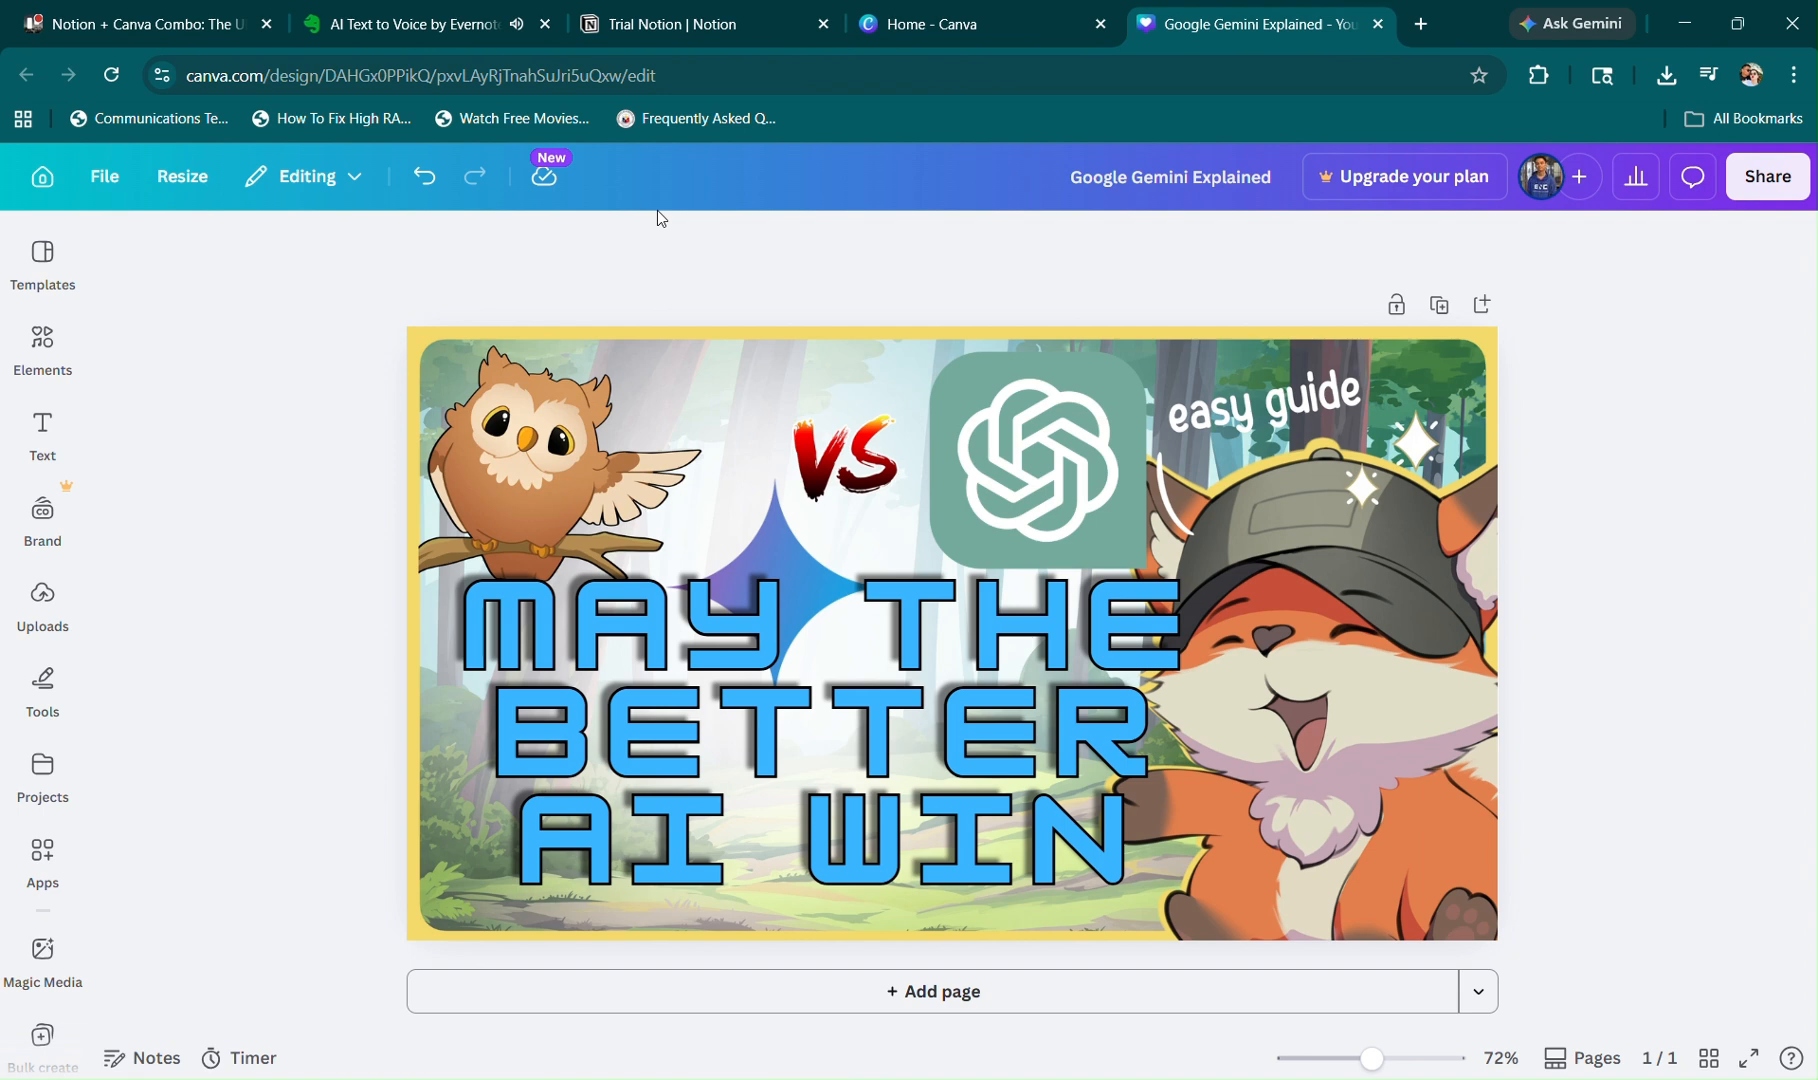
left_click(668, 10)
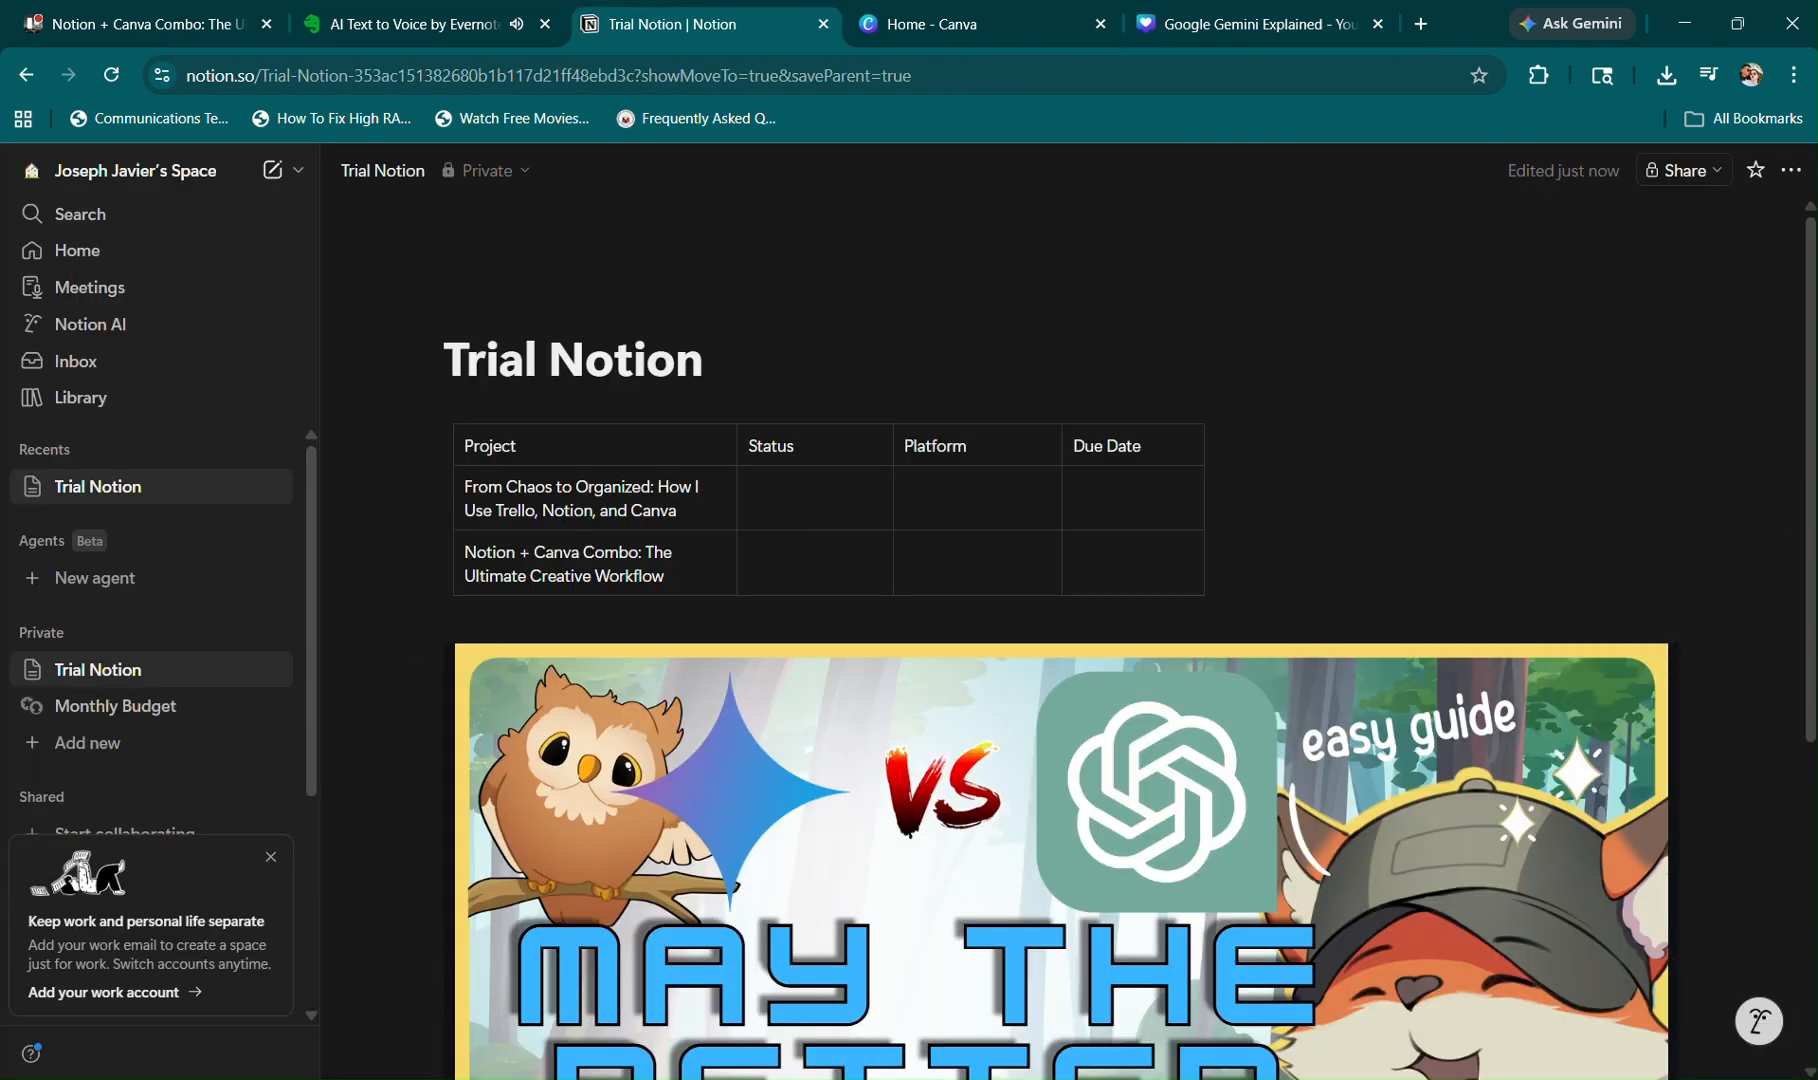
scroll(1012, 1014, "down", 5)
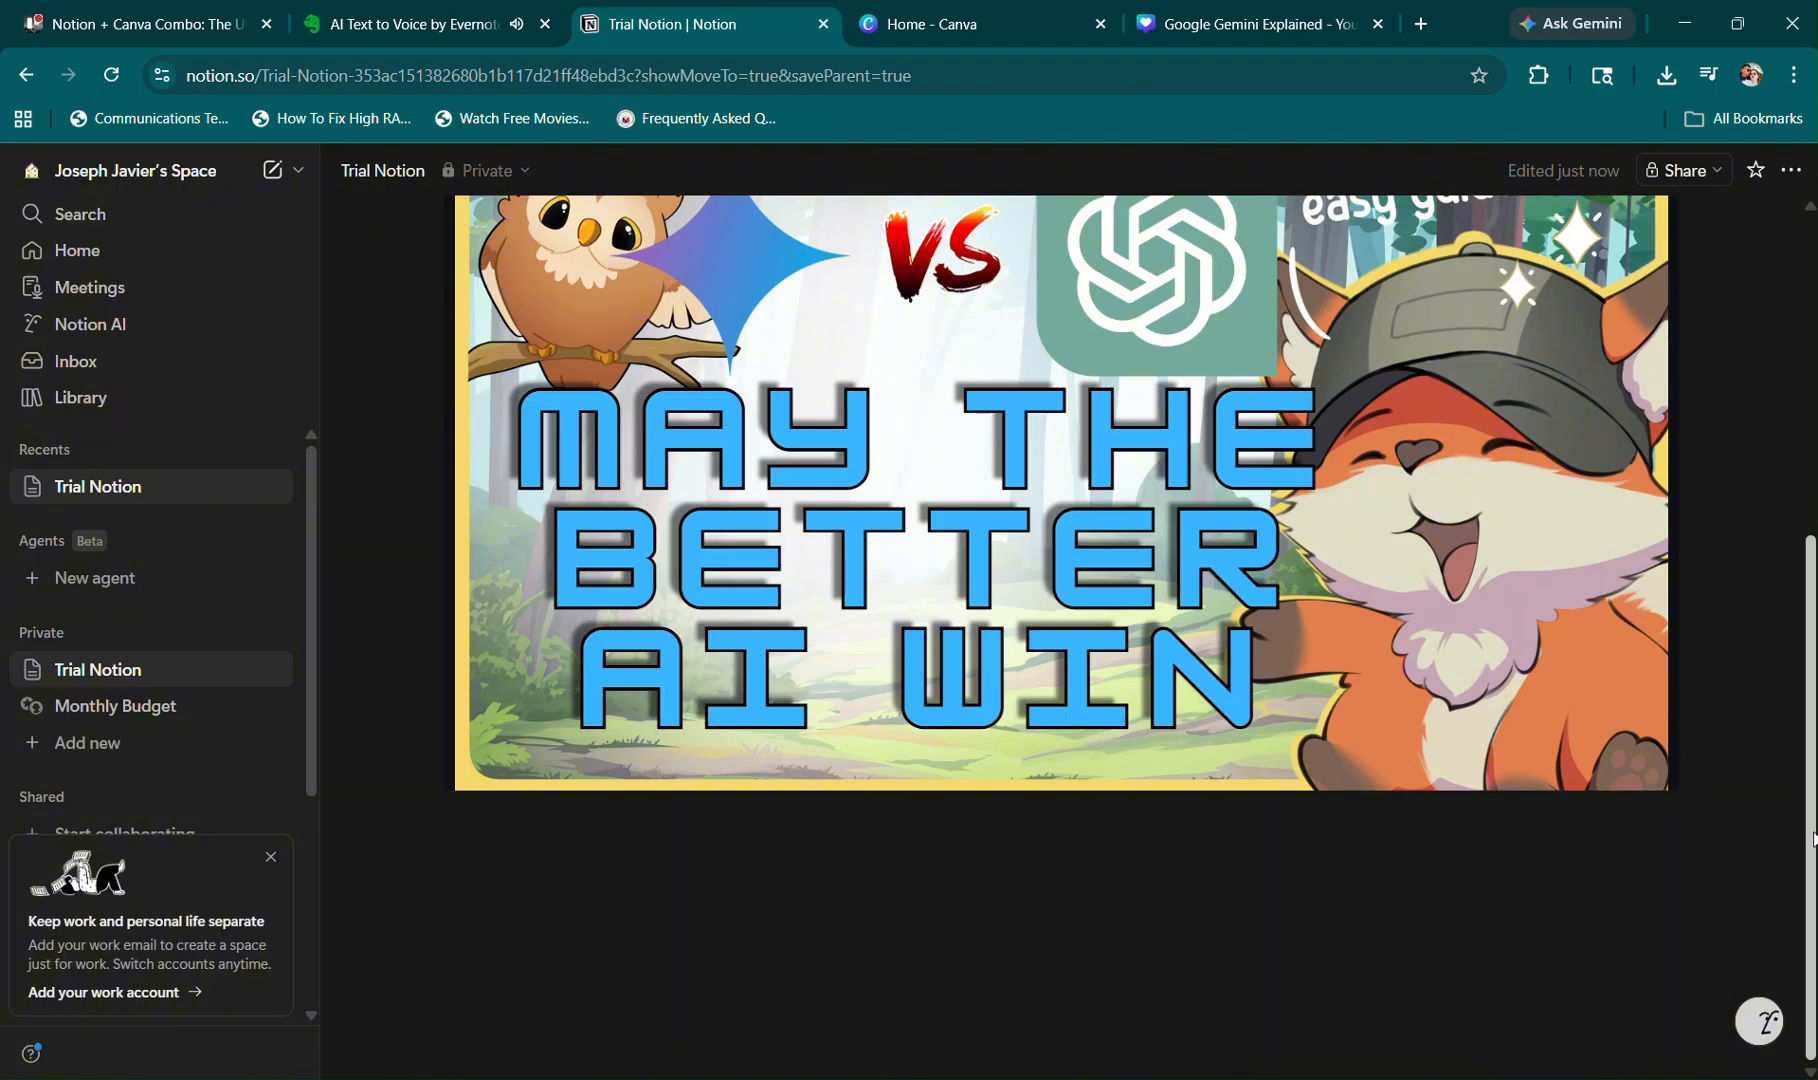
scroll(1812, 838, "up", 5)
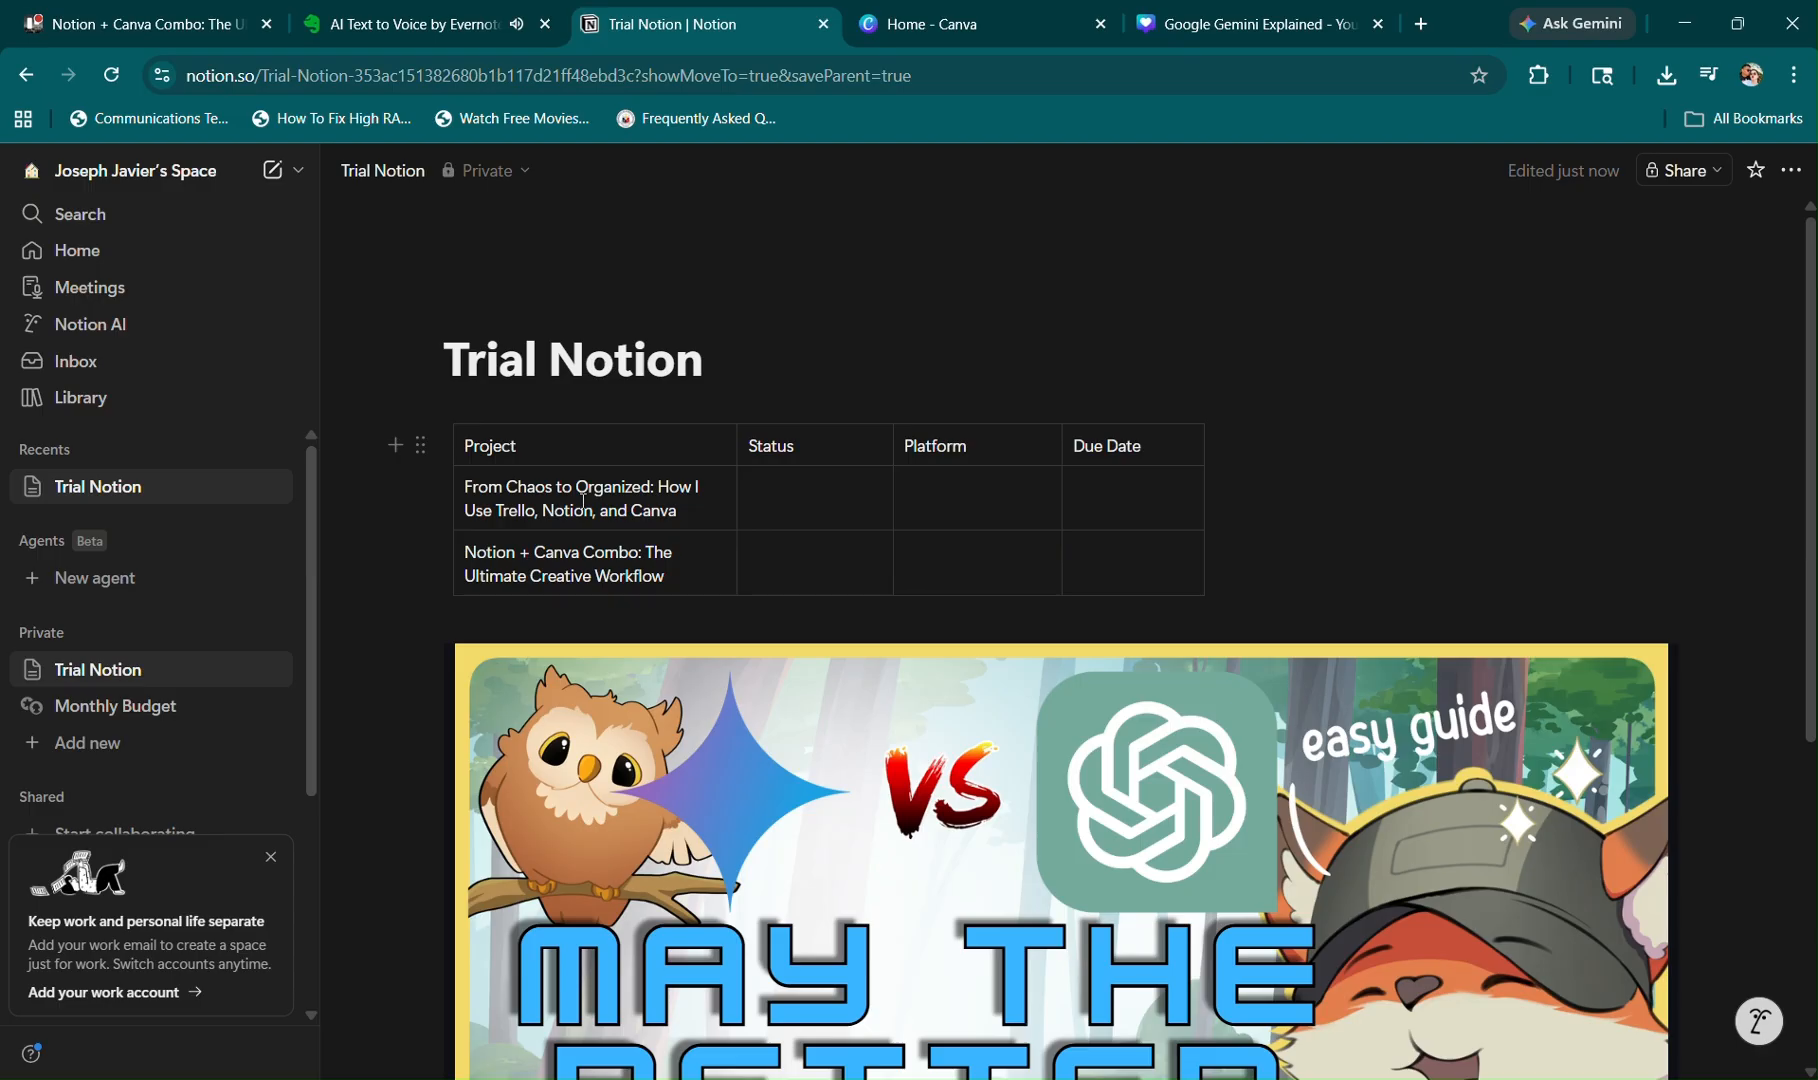
Dismiss the work-account suggestion, then review the embedded design's block actions and compare the embed with the Canva original.
left_click(270, 859)
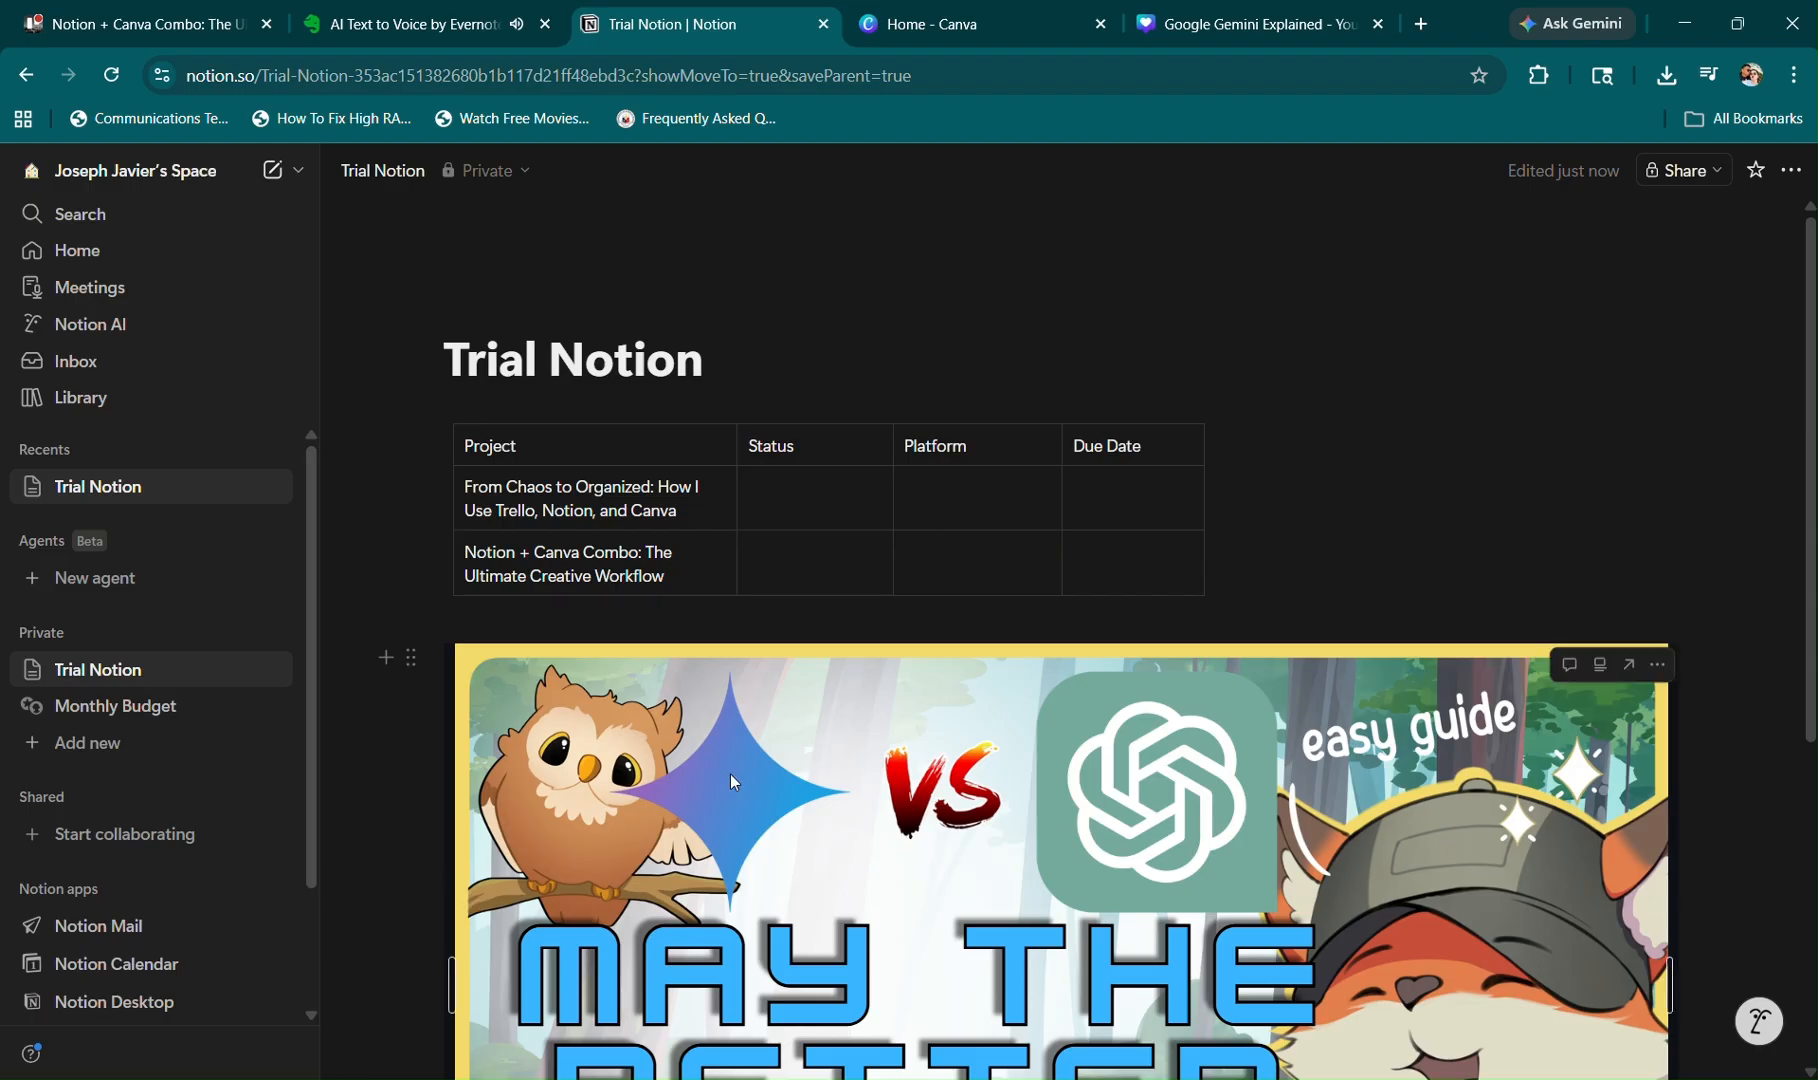
left_click(1652, 674)
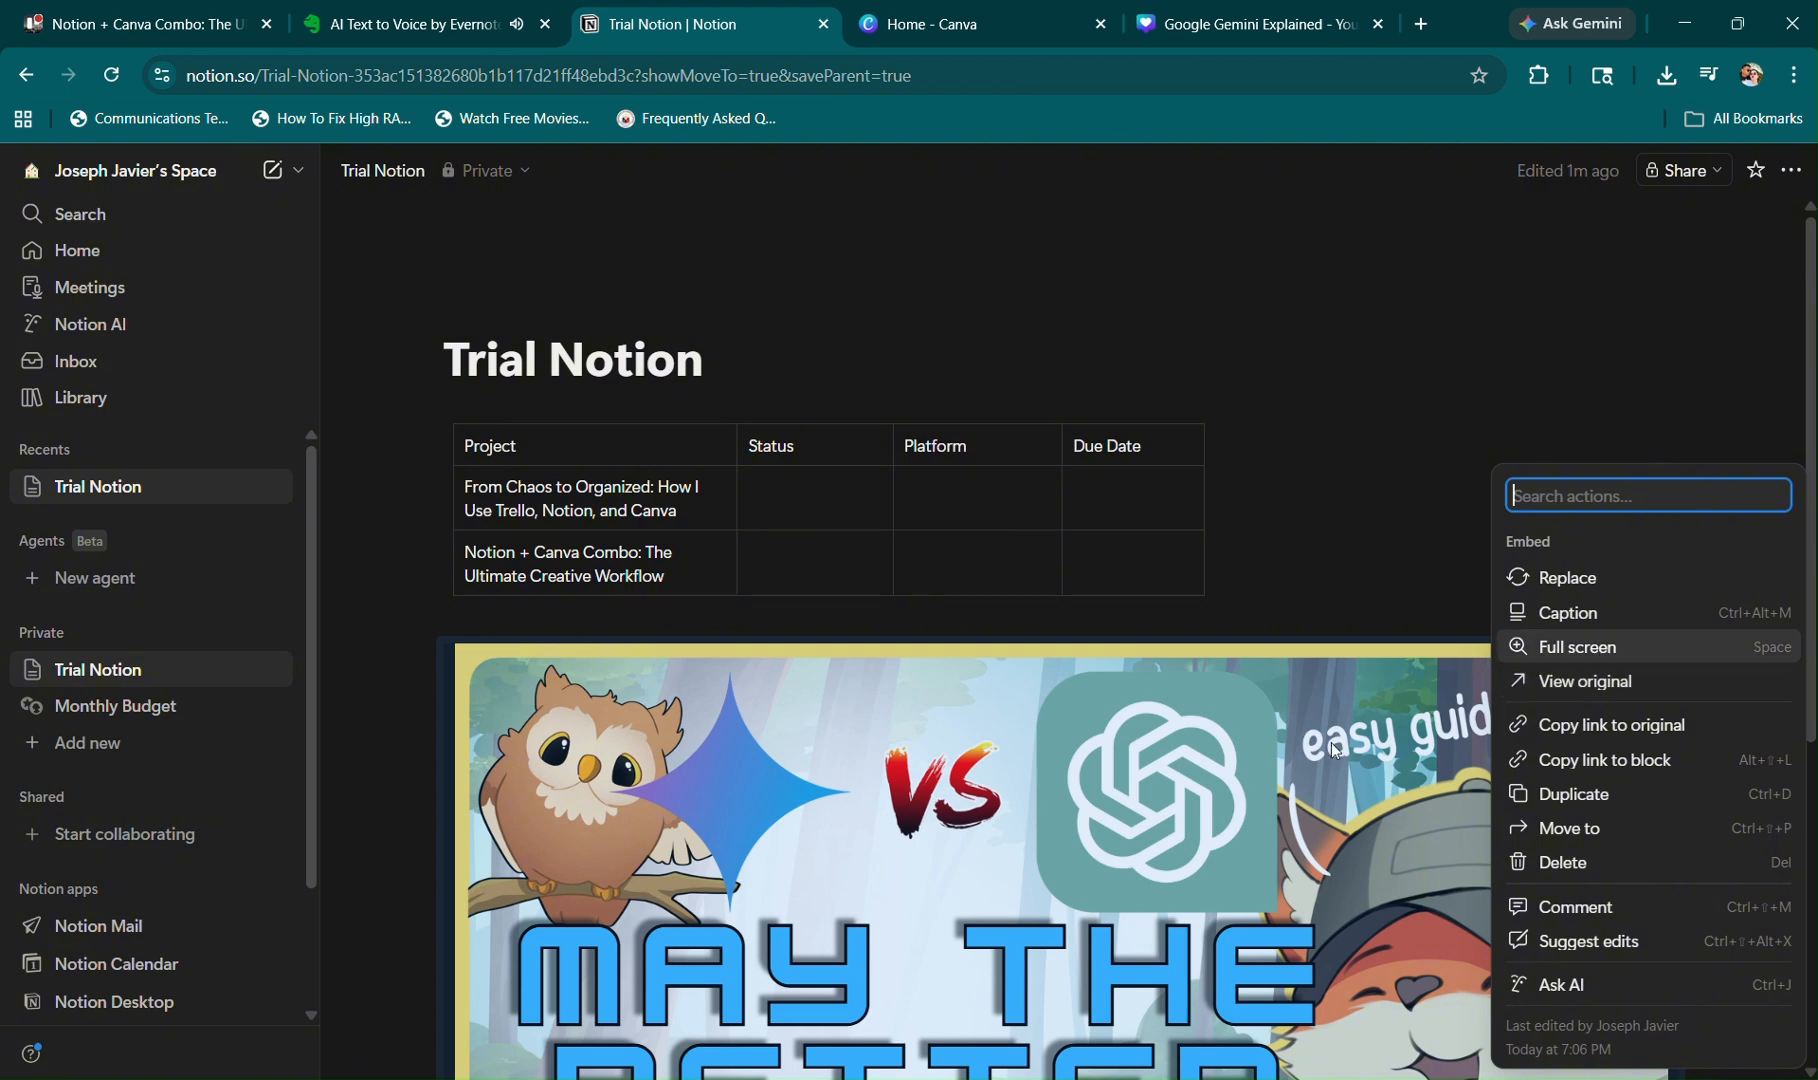
left_click(1437, 572)
left_click(1255, 24)
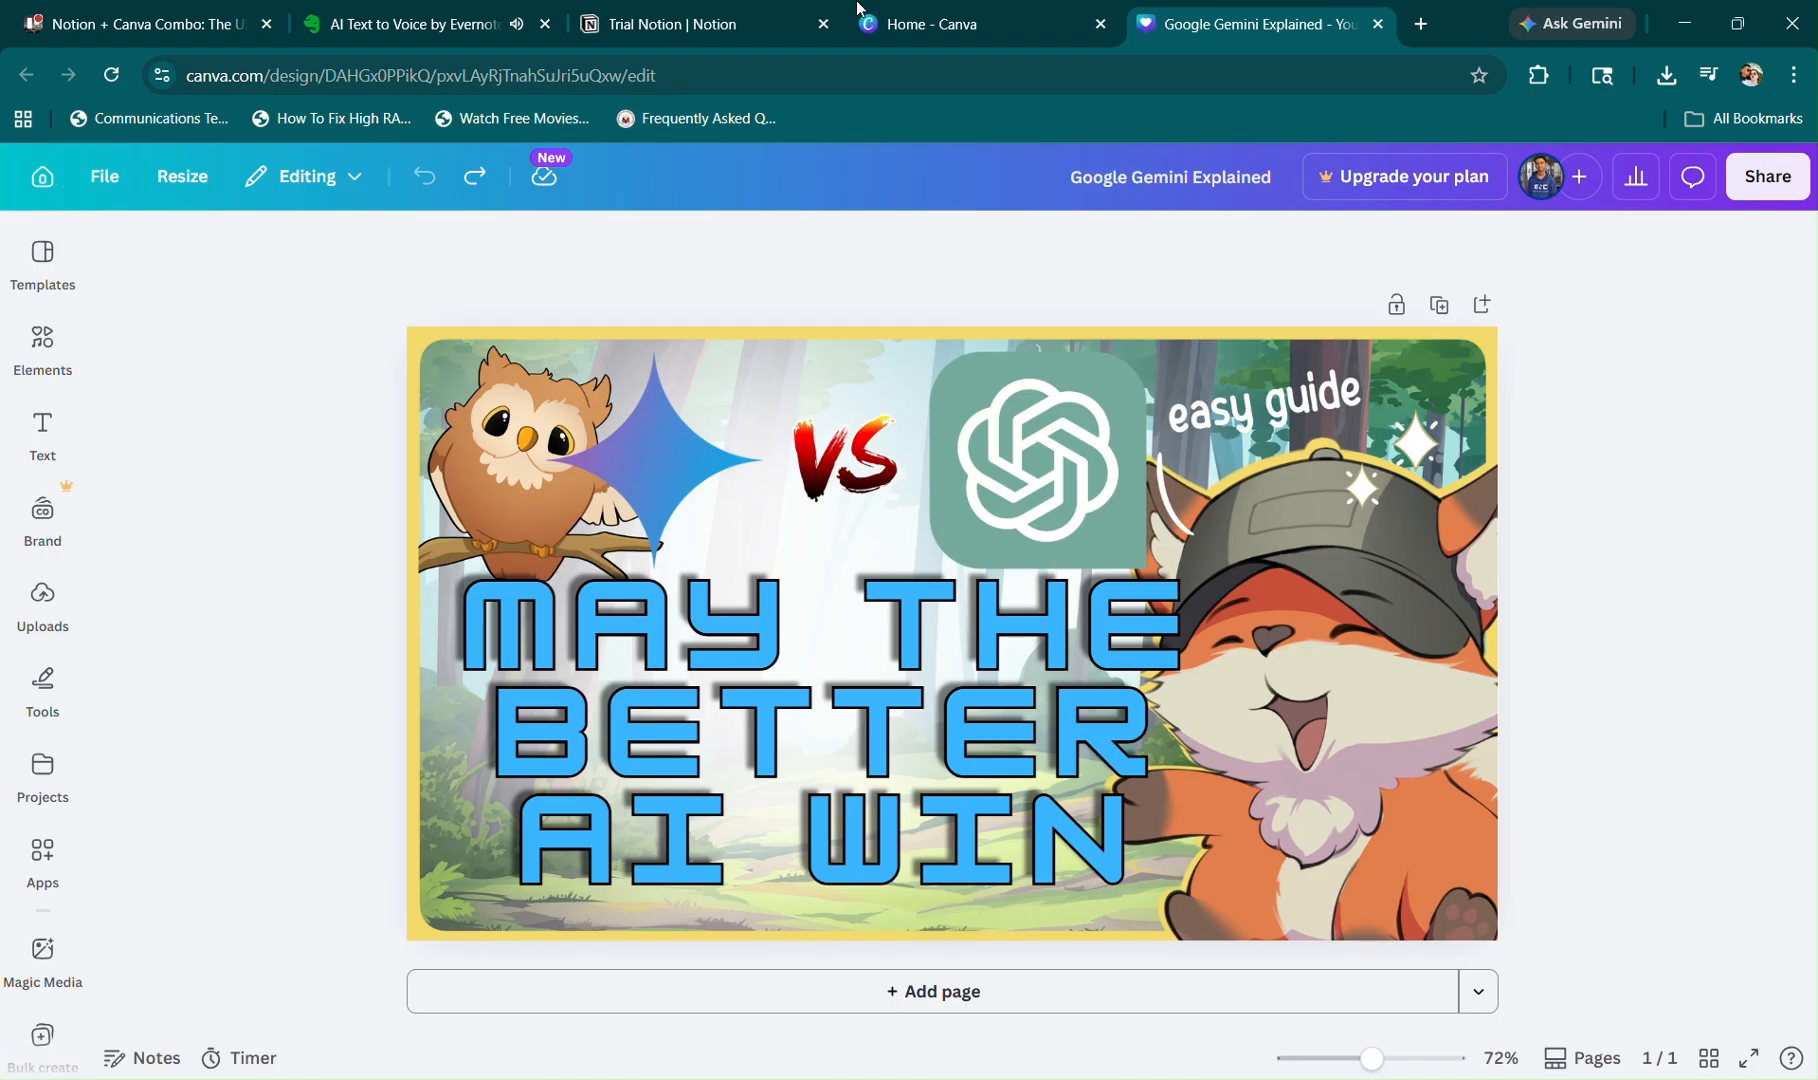
left_click(815, 22)
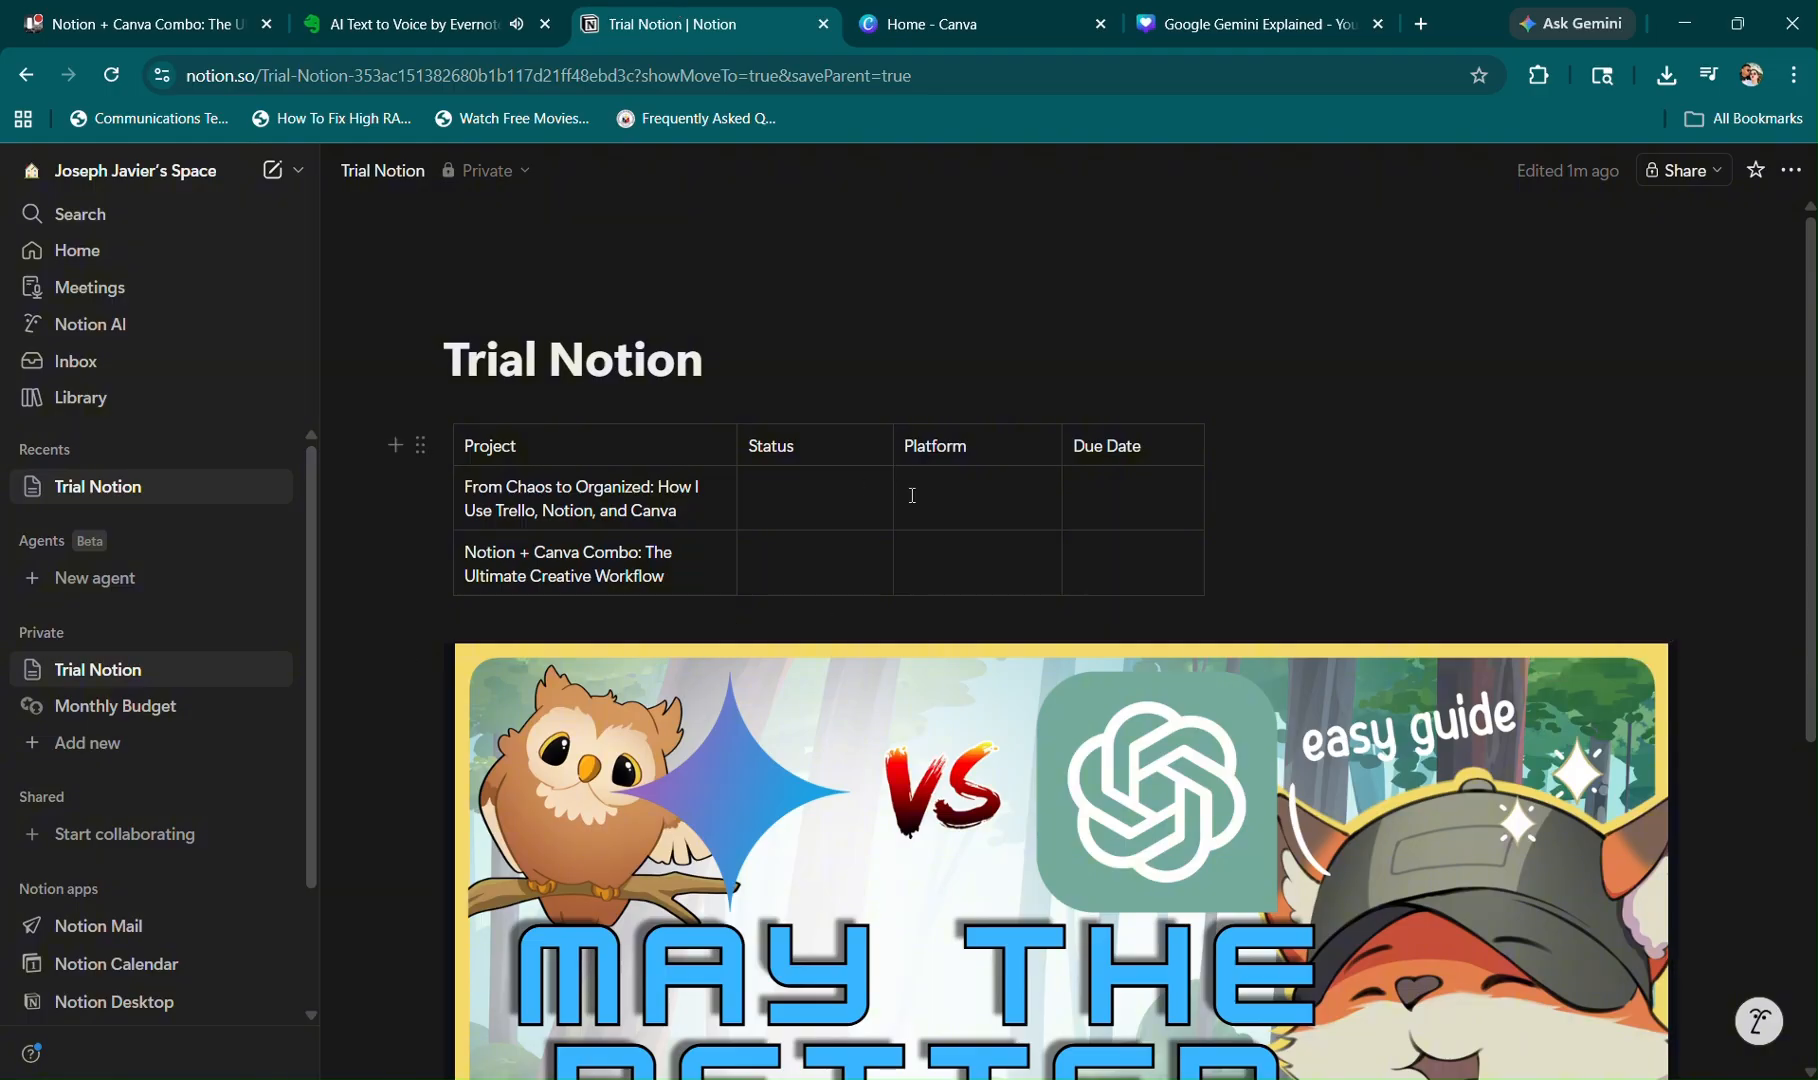
left_click(843, 489)
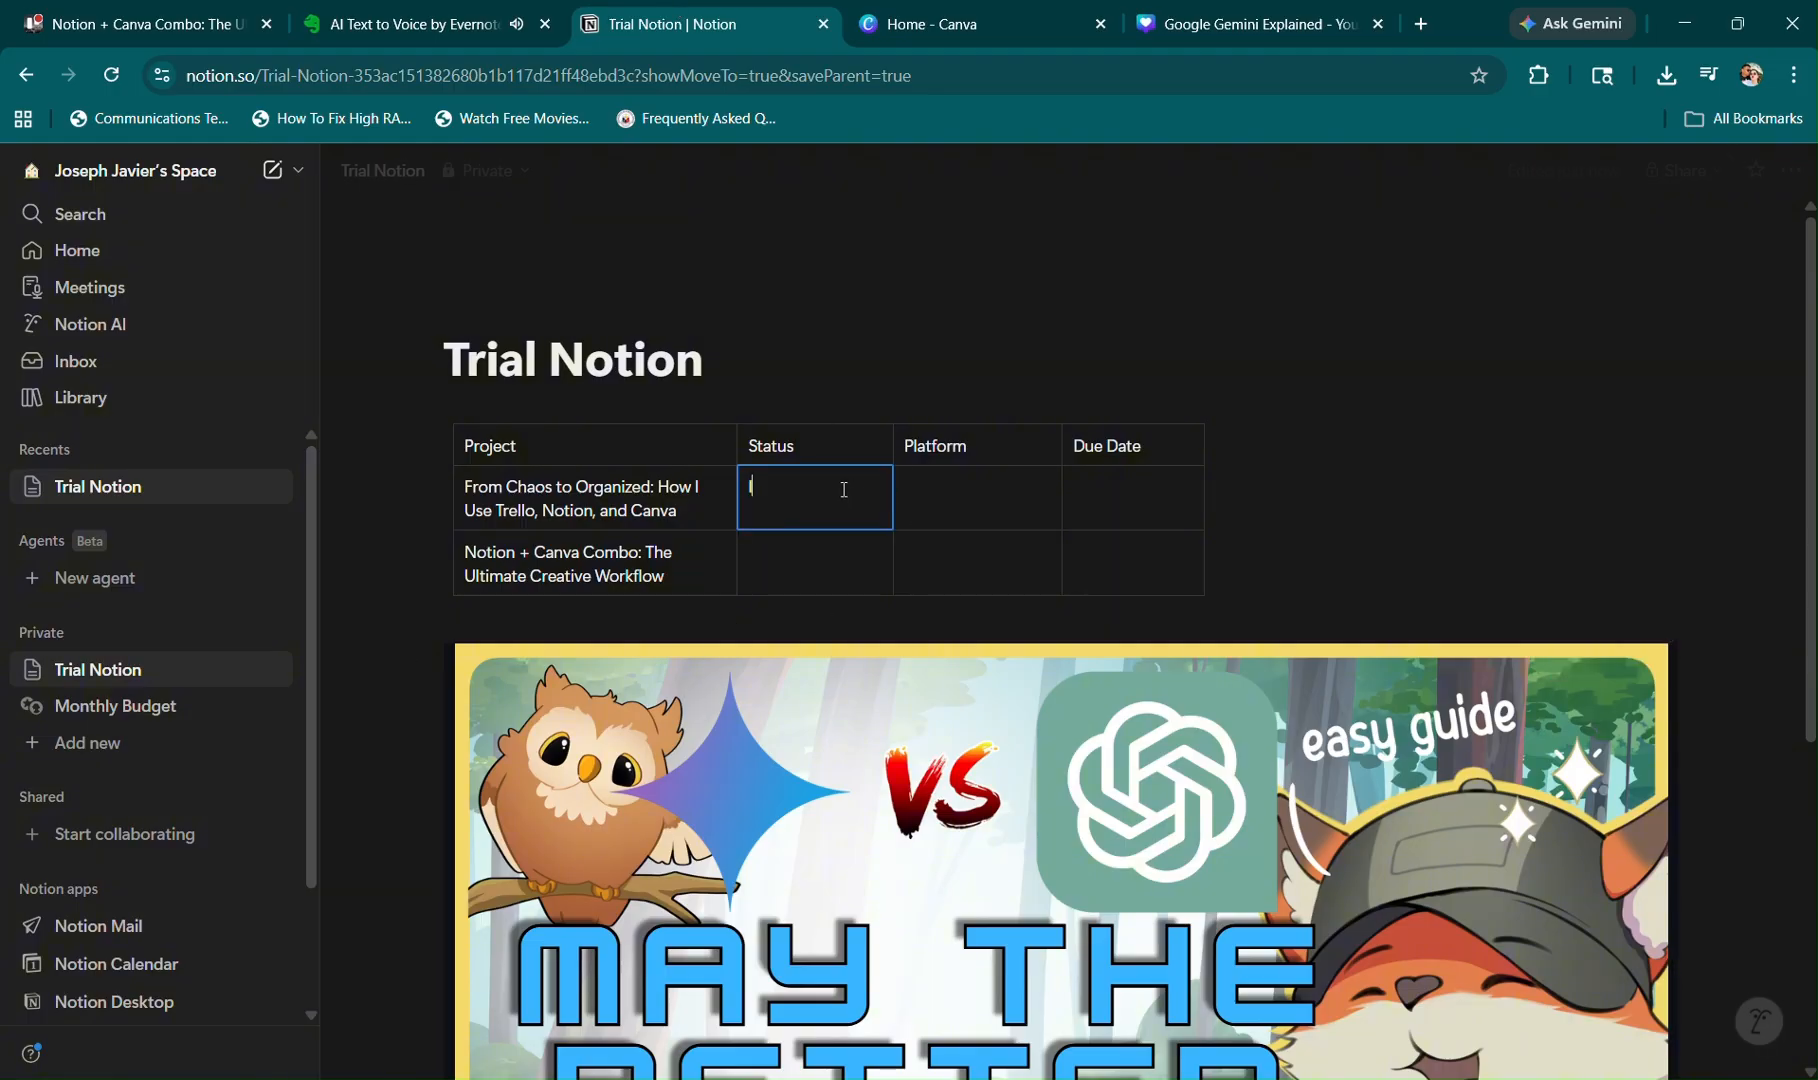
type("In")
key("BackSpace")
key("BackSpace")
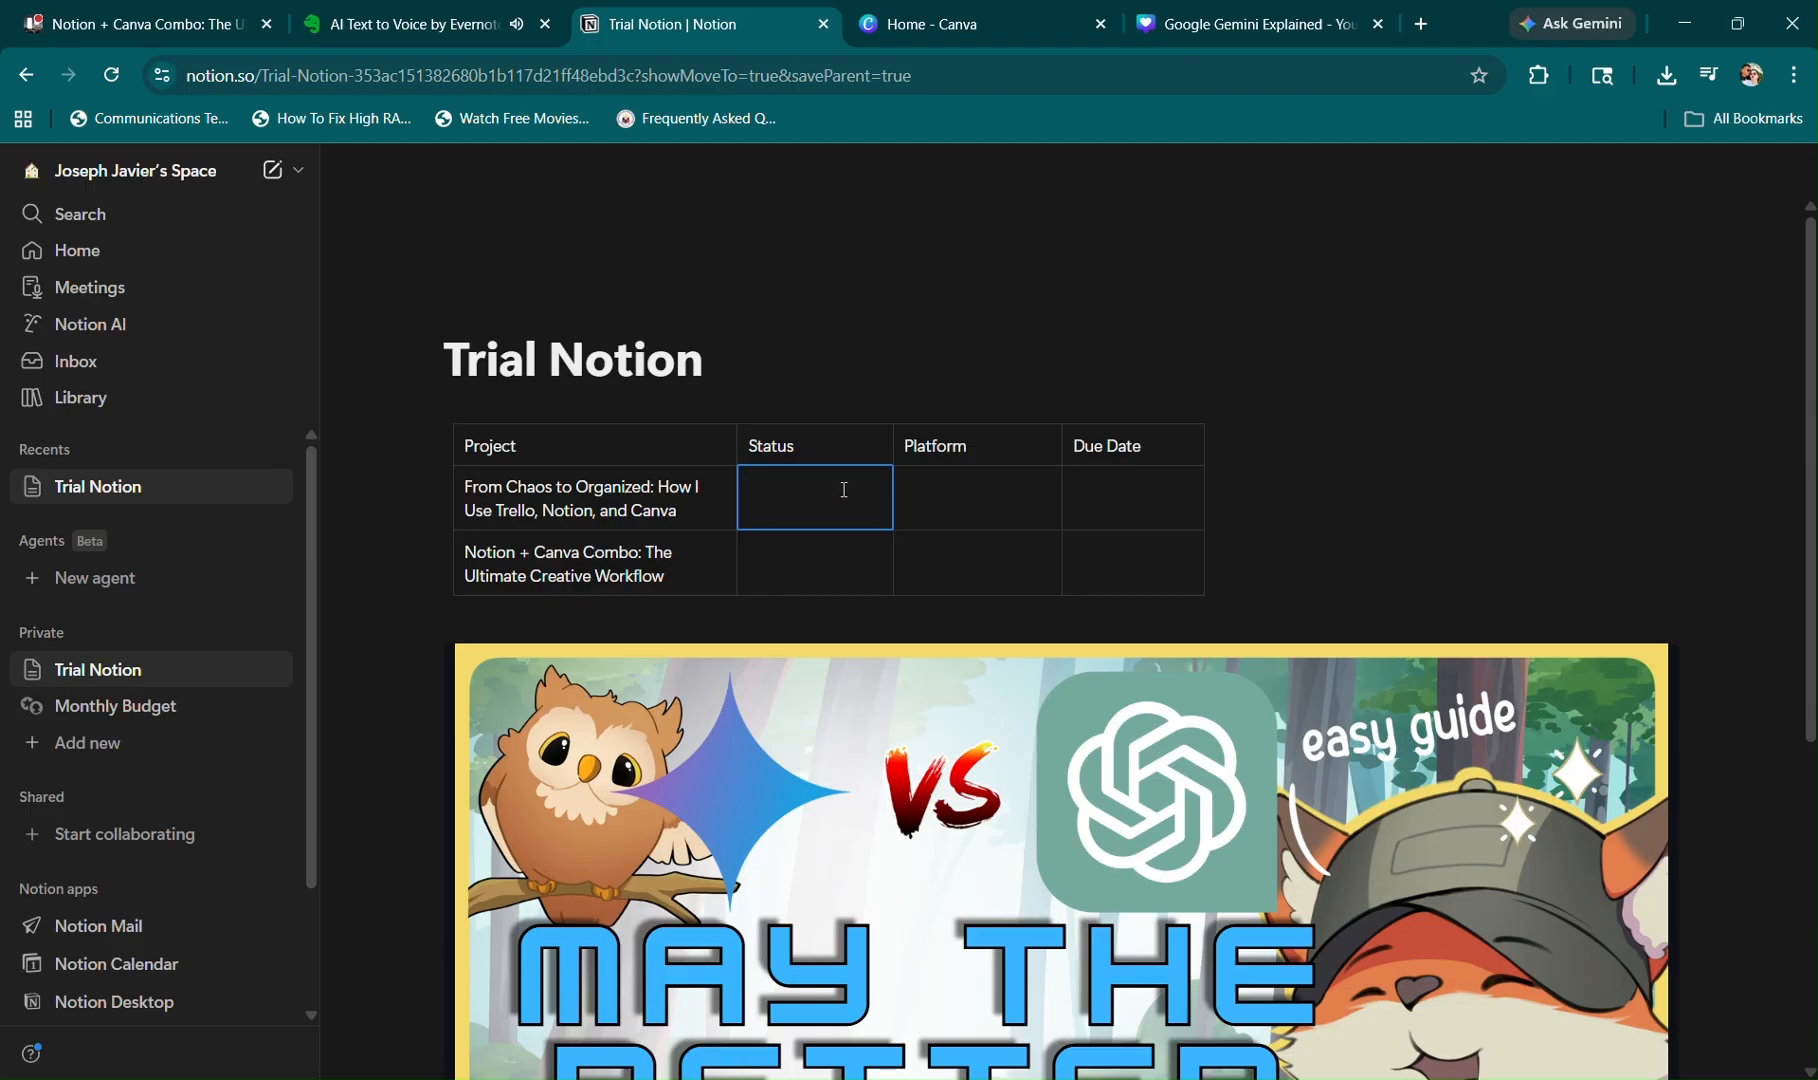
left_click(1348, 508)
left_click_drag(1812, 608, 1814, 940)
scroll(1440, 766, "up", 5)
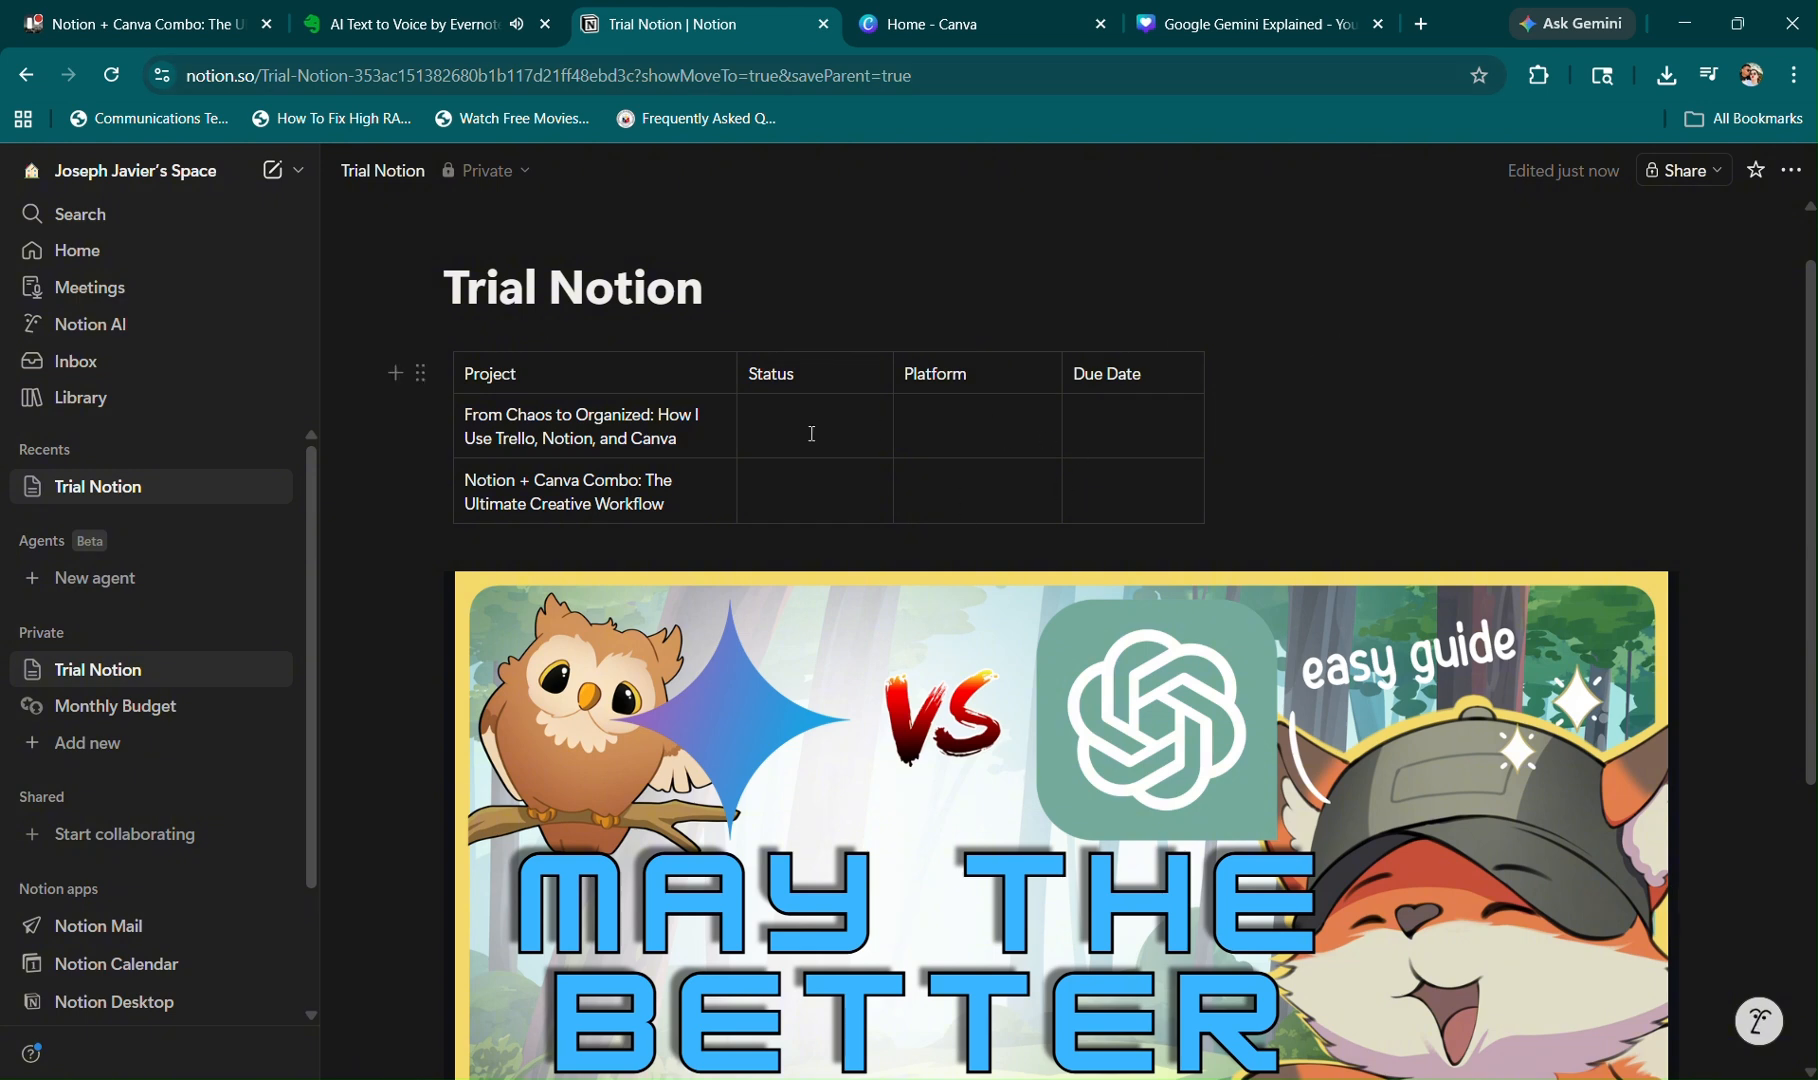
key("Escape")
key("Down")
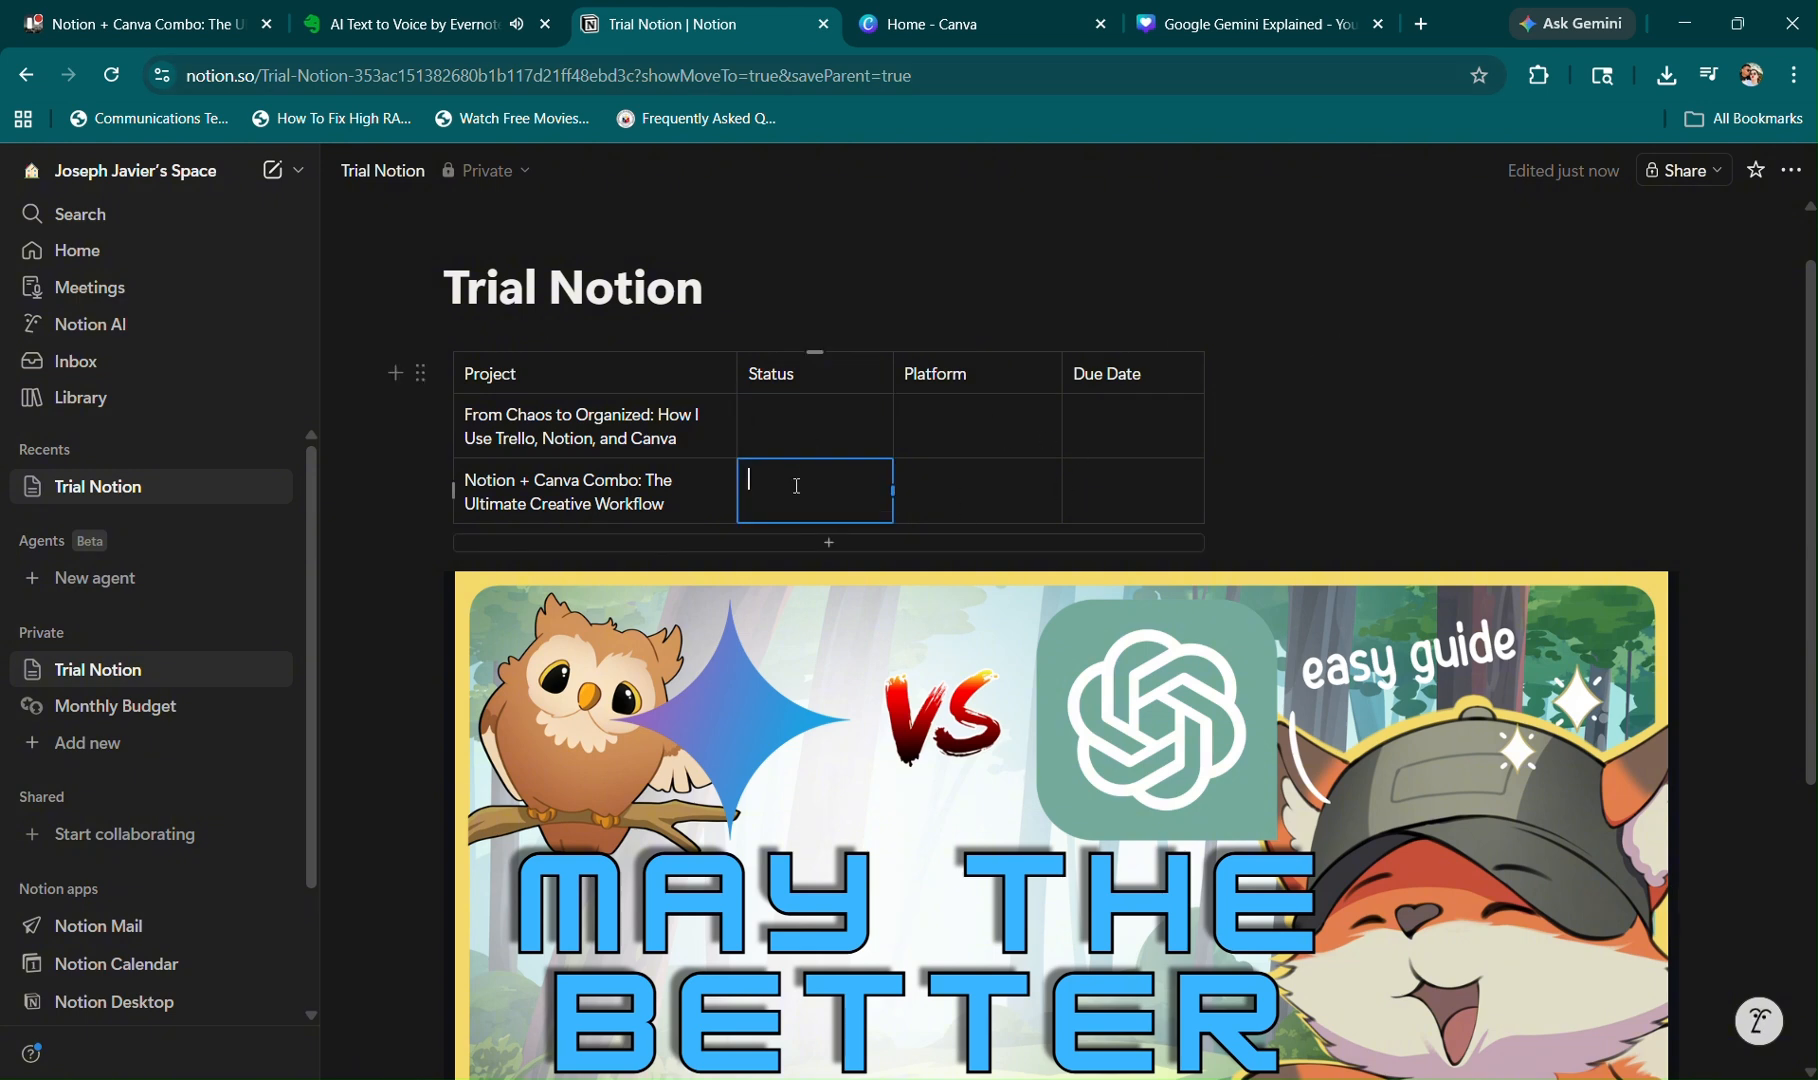
key("Return")
left_click_drag(684, 448, 468, 417)
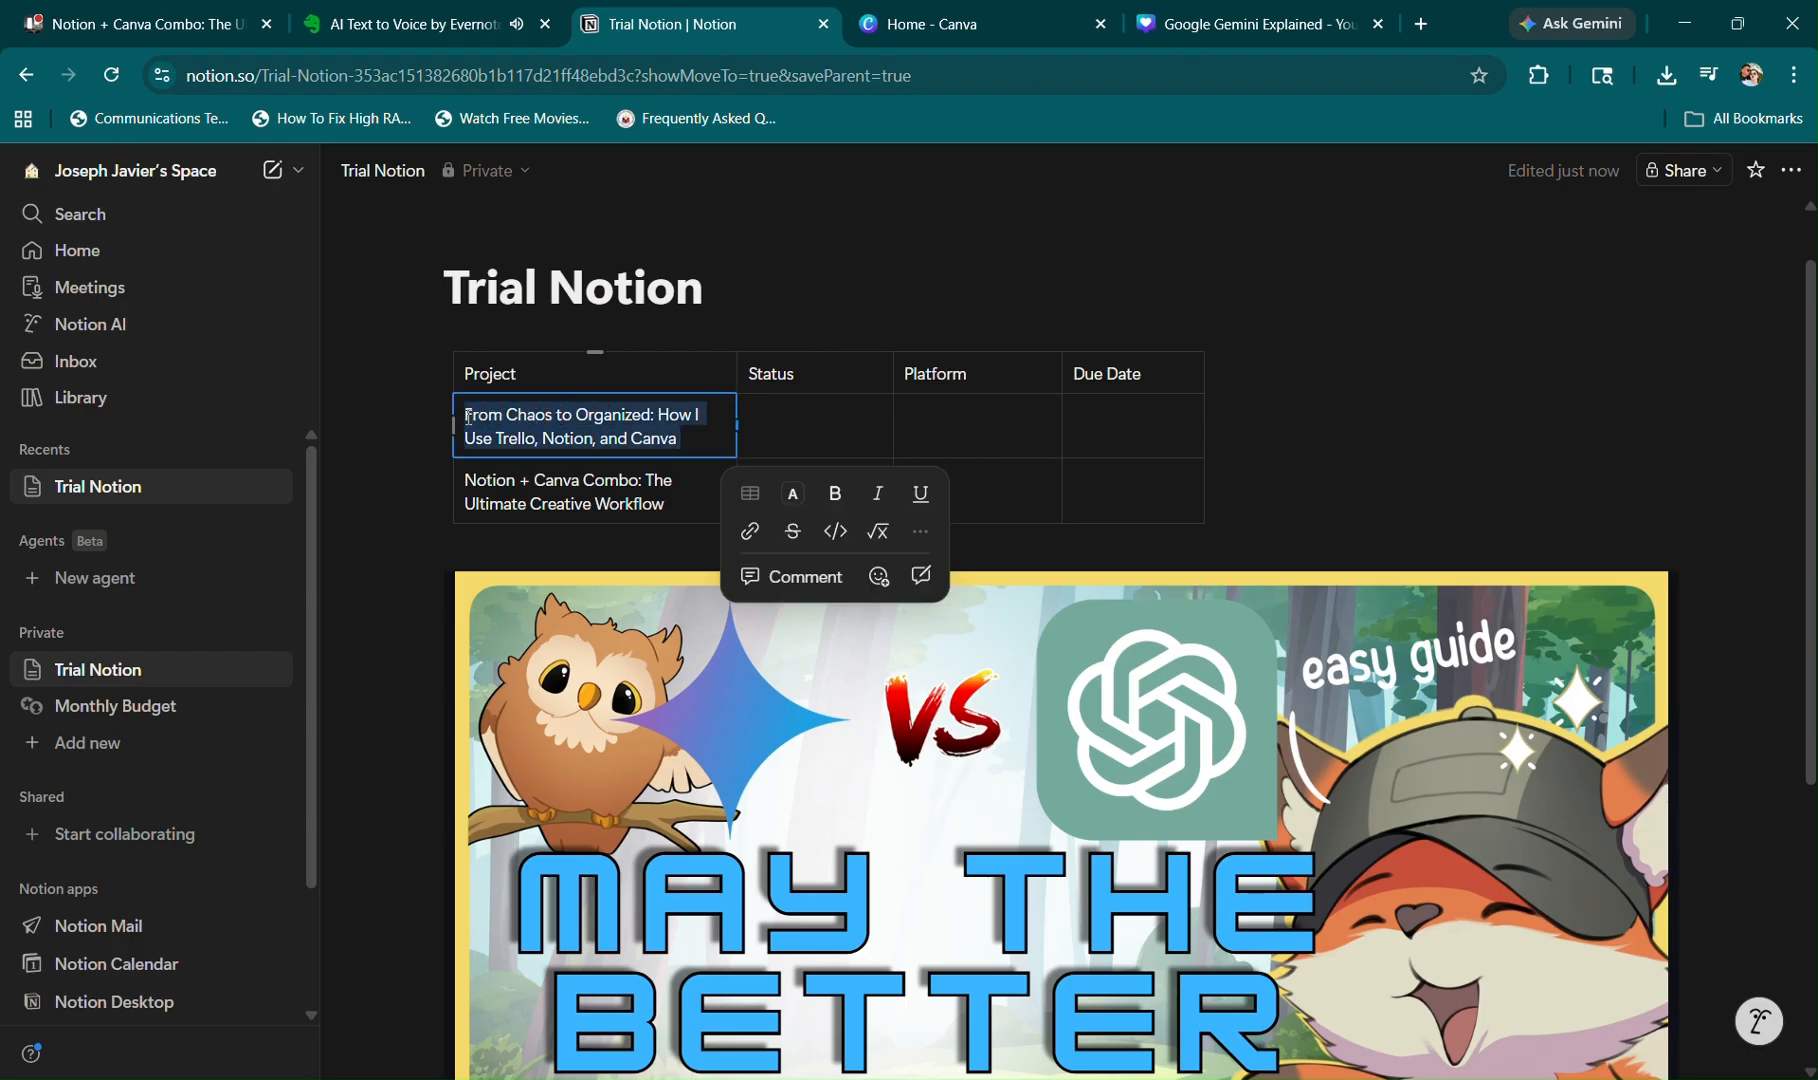
right_click(469, 420)
left_click(506, 403)
left_click(1372, 422)
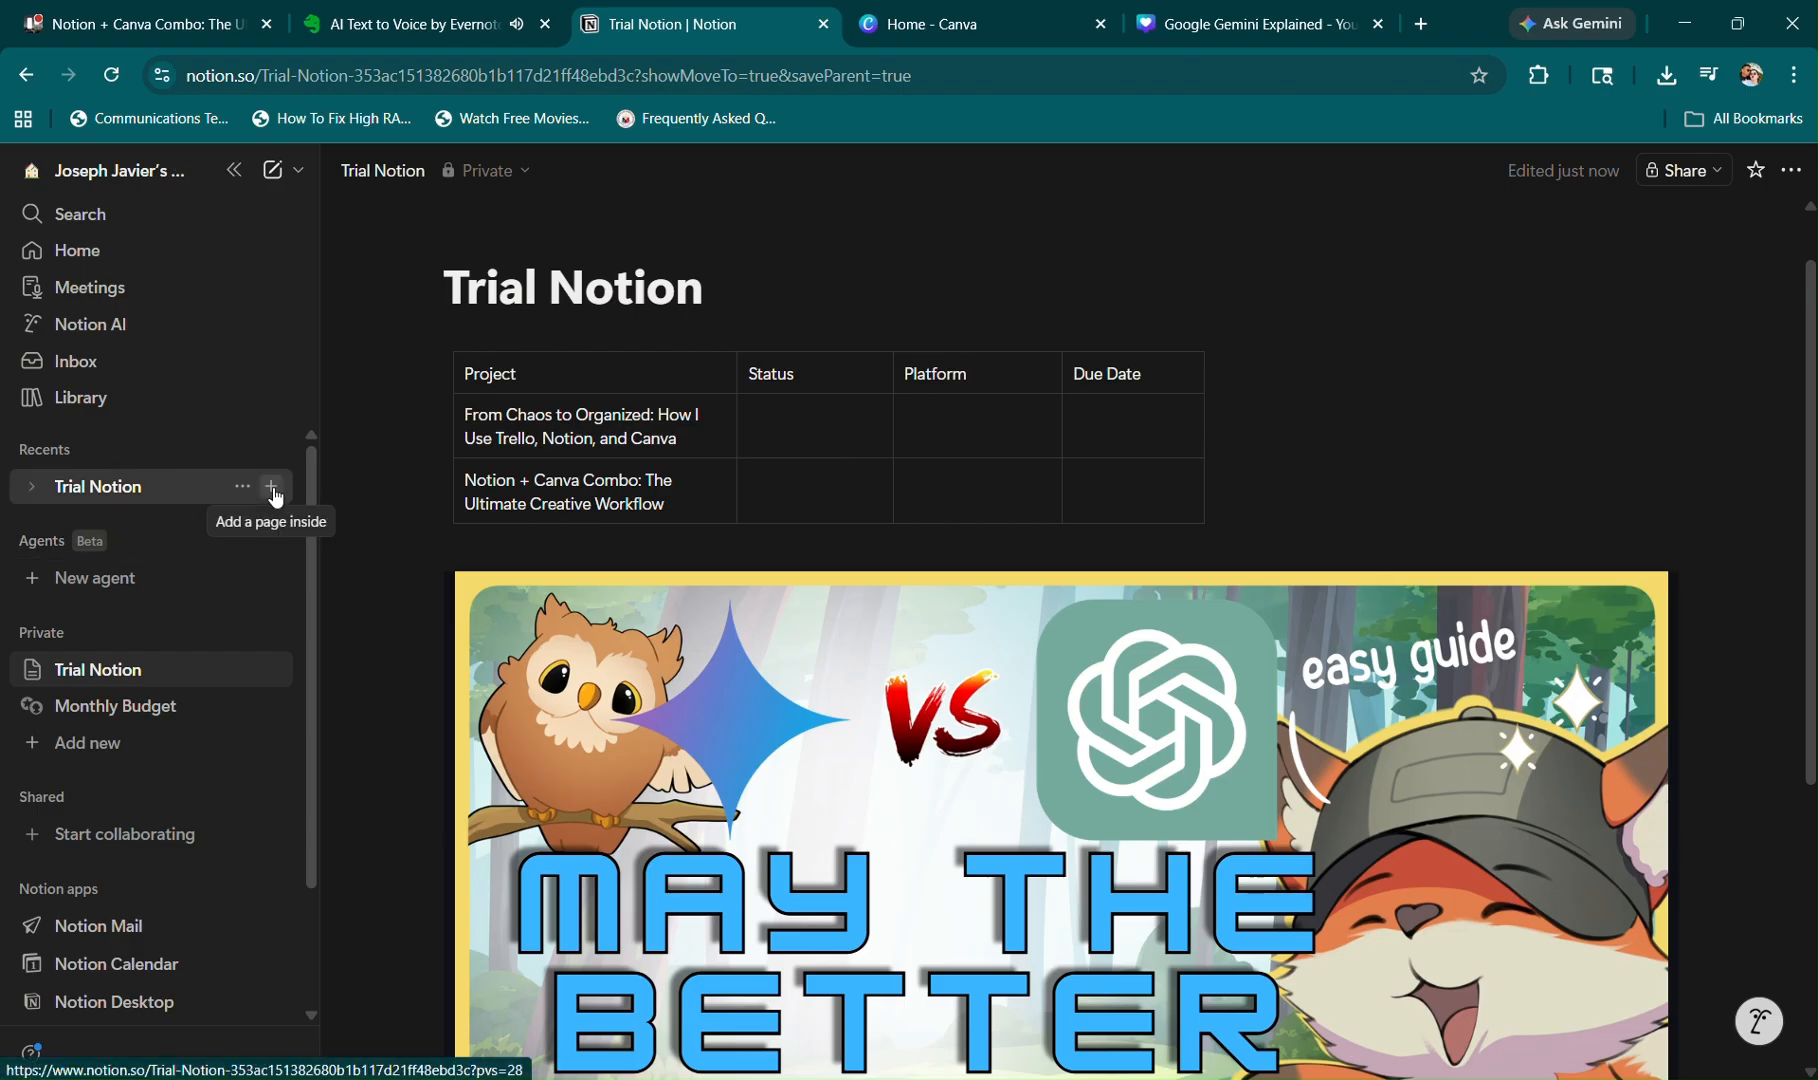
left_click(241, 487)
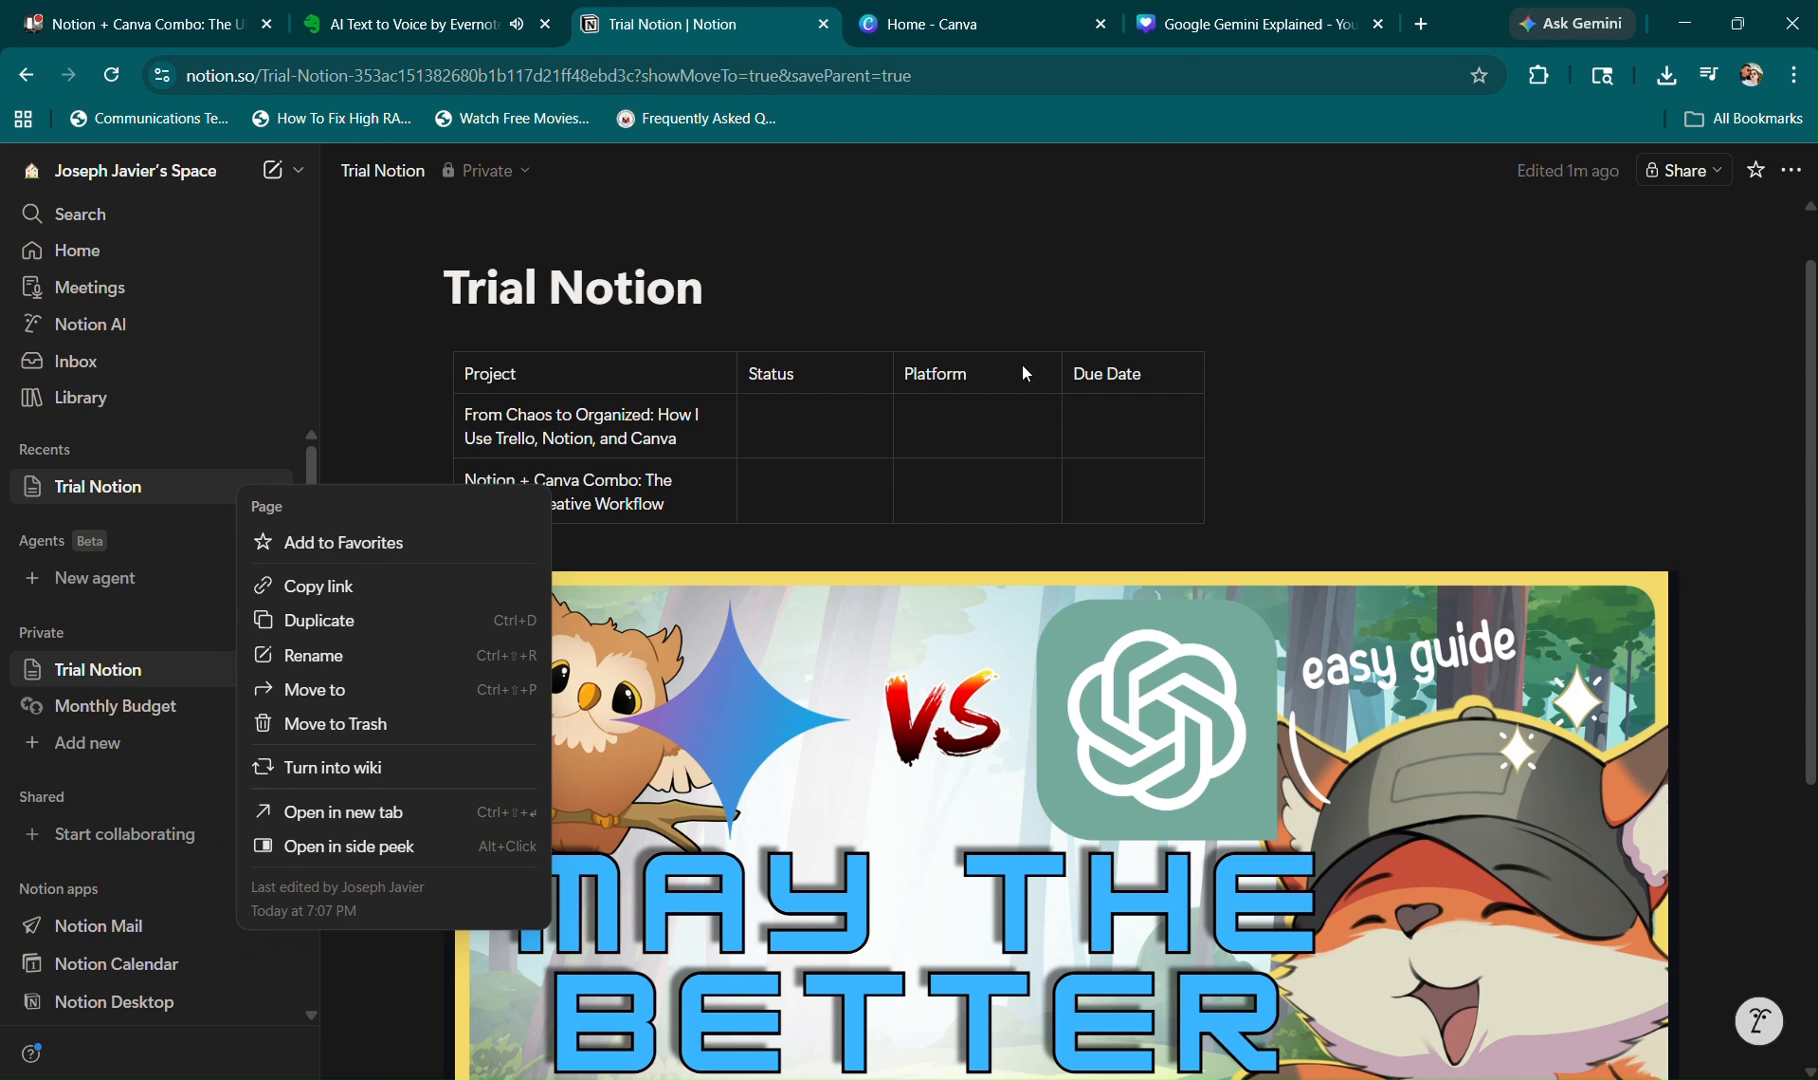
left_click(1242, 349)
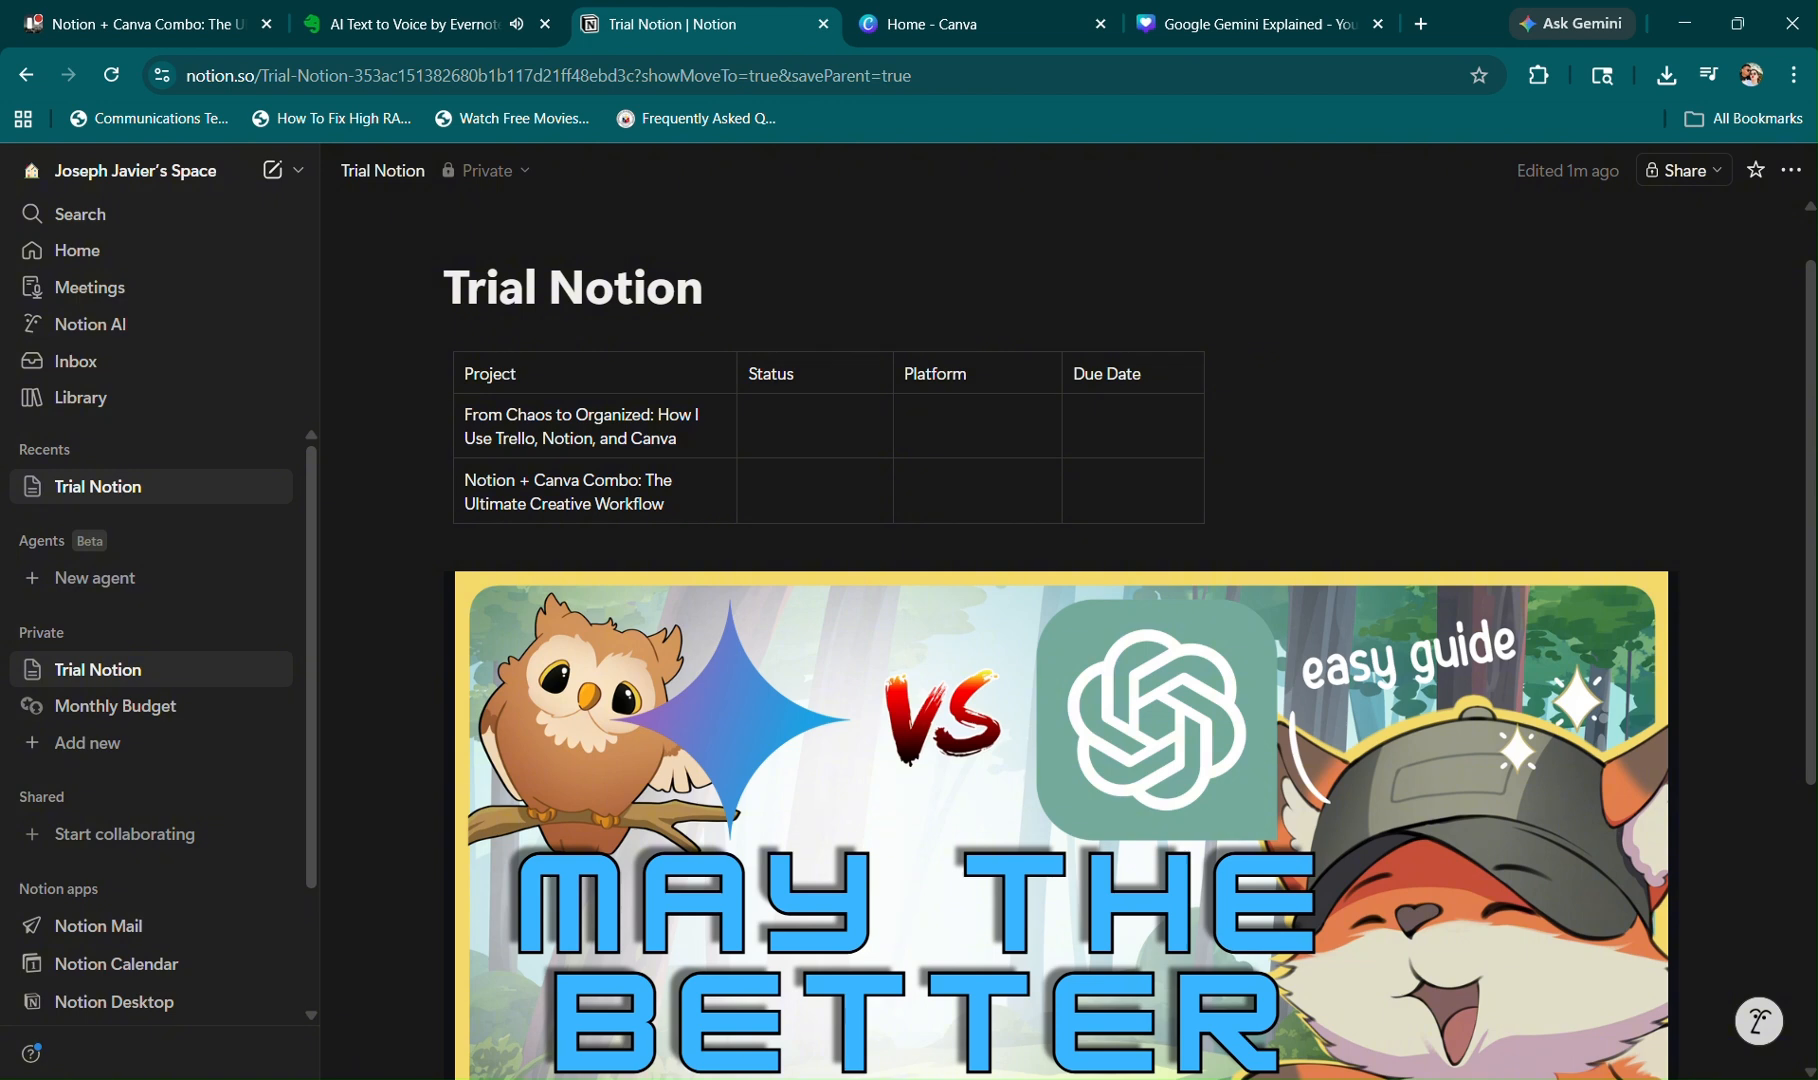
Insert an empty callout block below the embedded Canva design on the Trial Notion page.
scroll(772, 820, "down", 4)
left_click(752, 830)
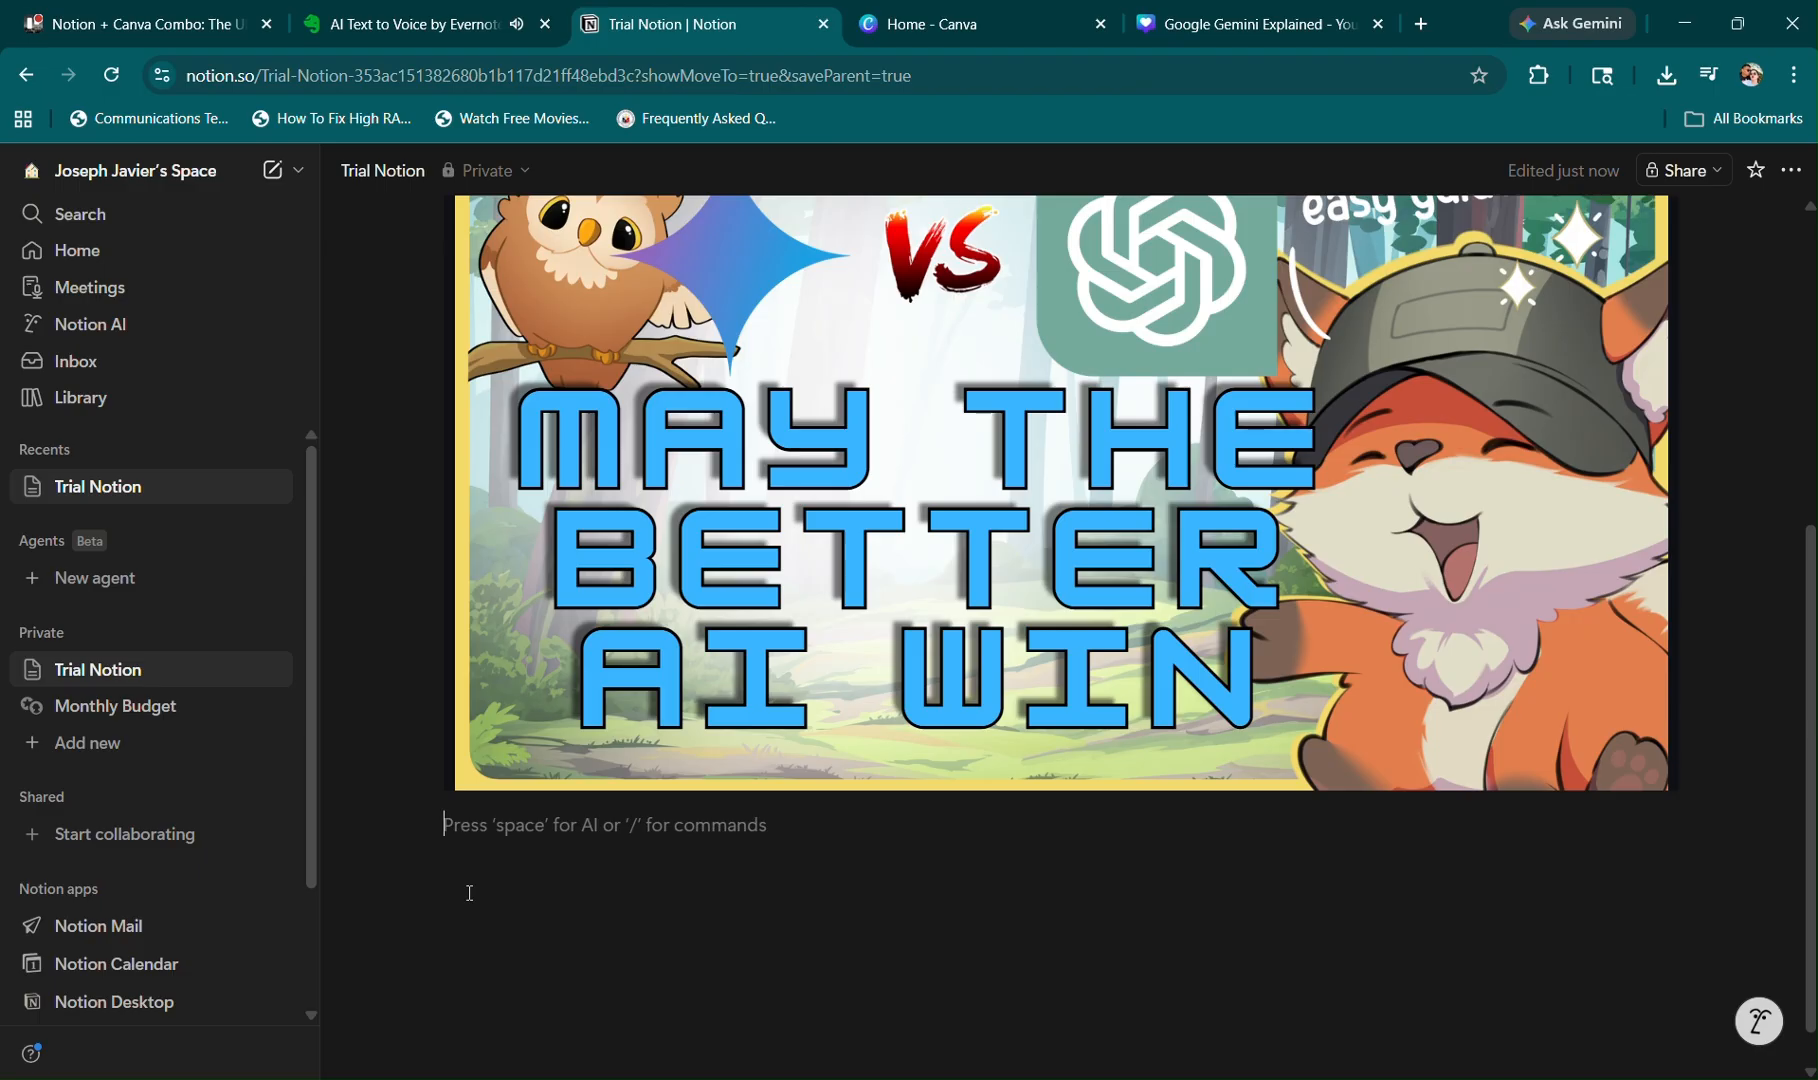
left_click(386, 824)
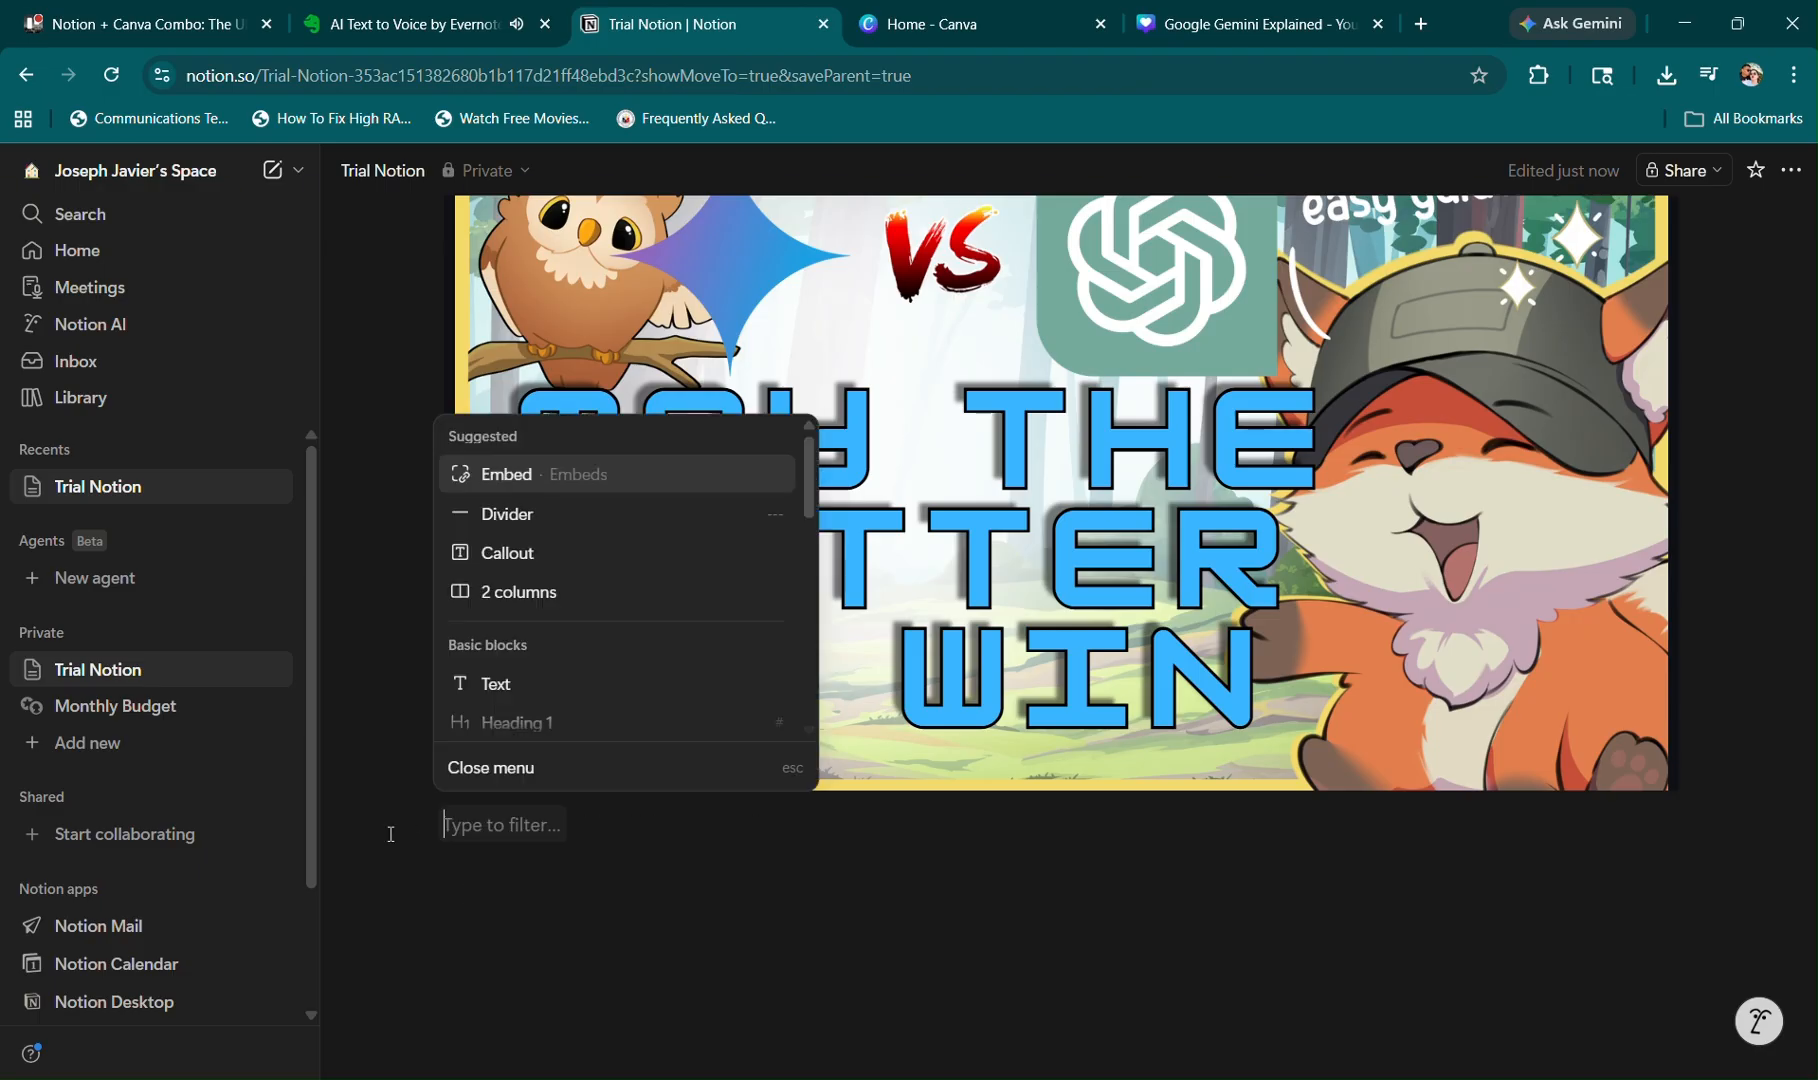
left_click(584, 572)
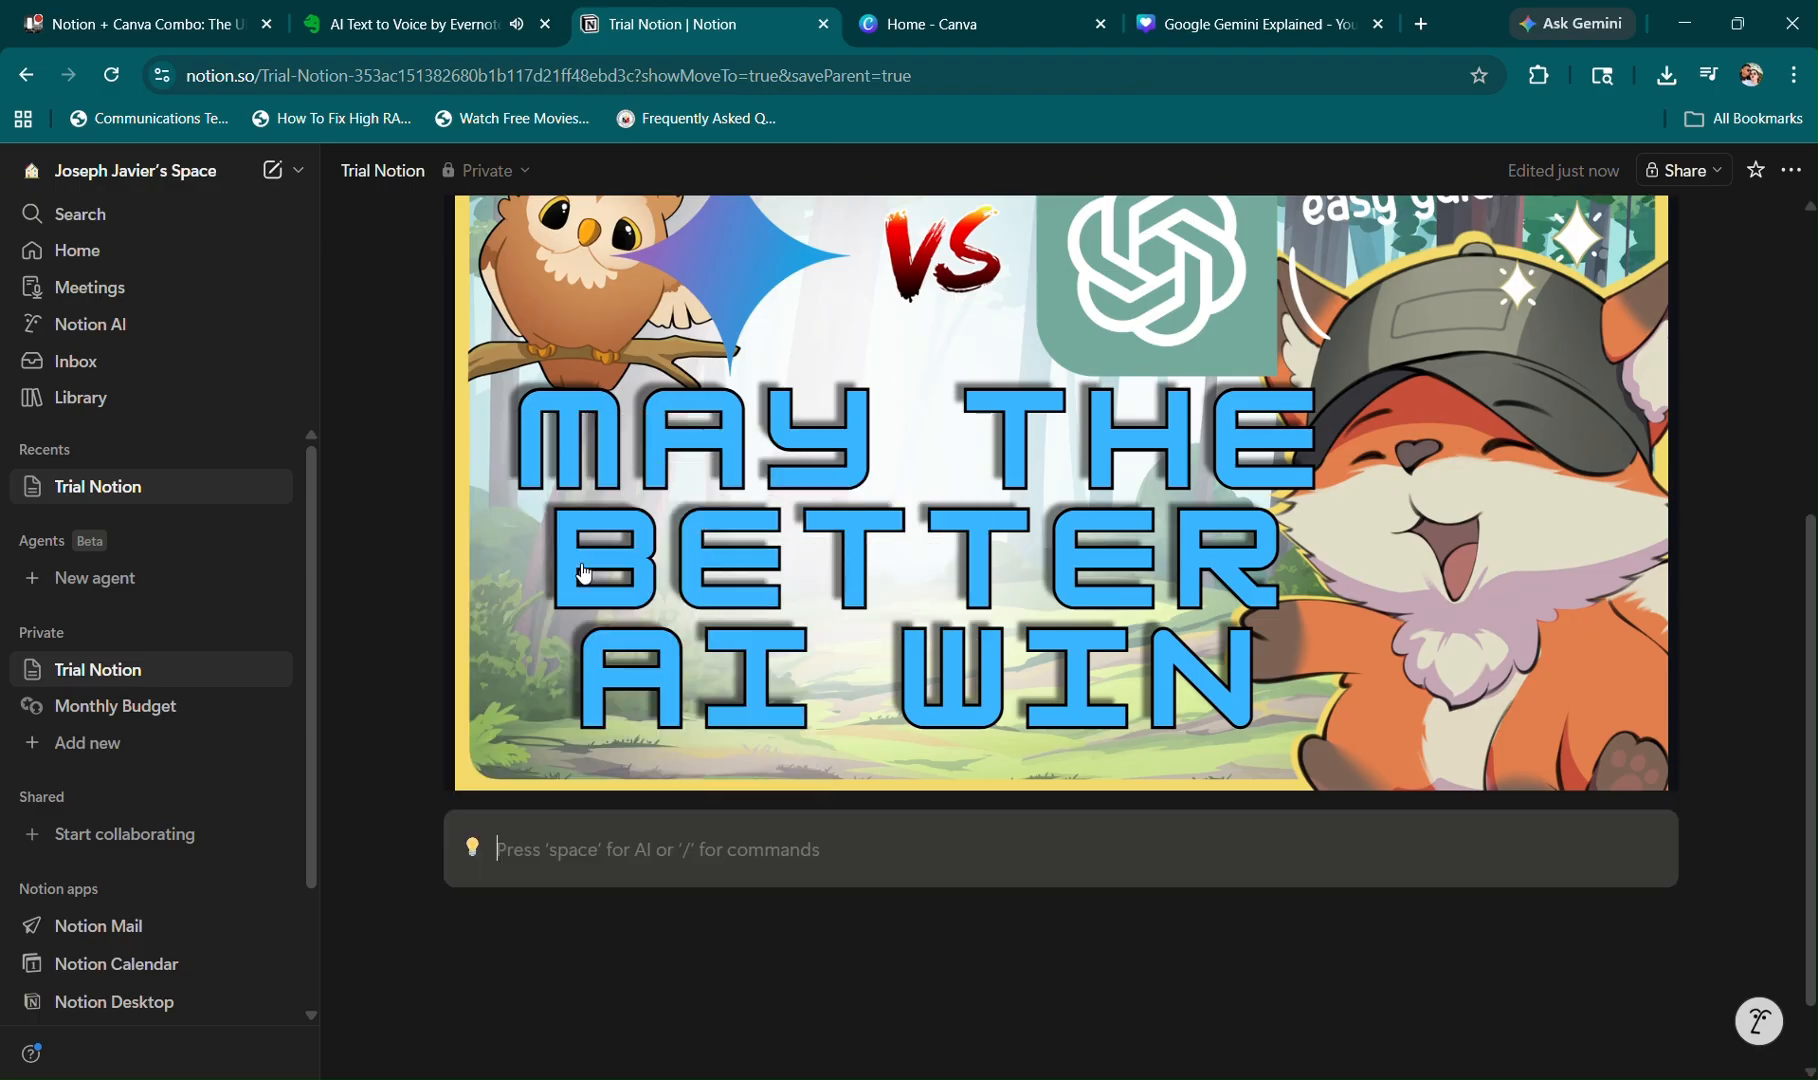
left_click(499, 986)
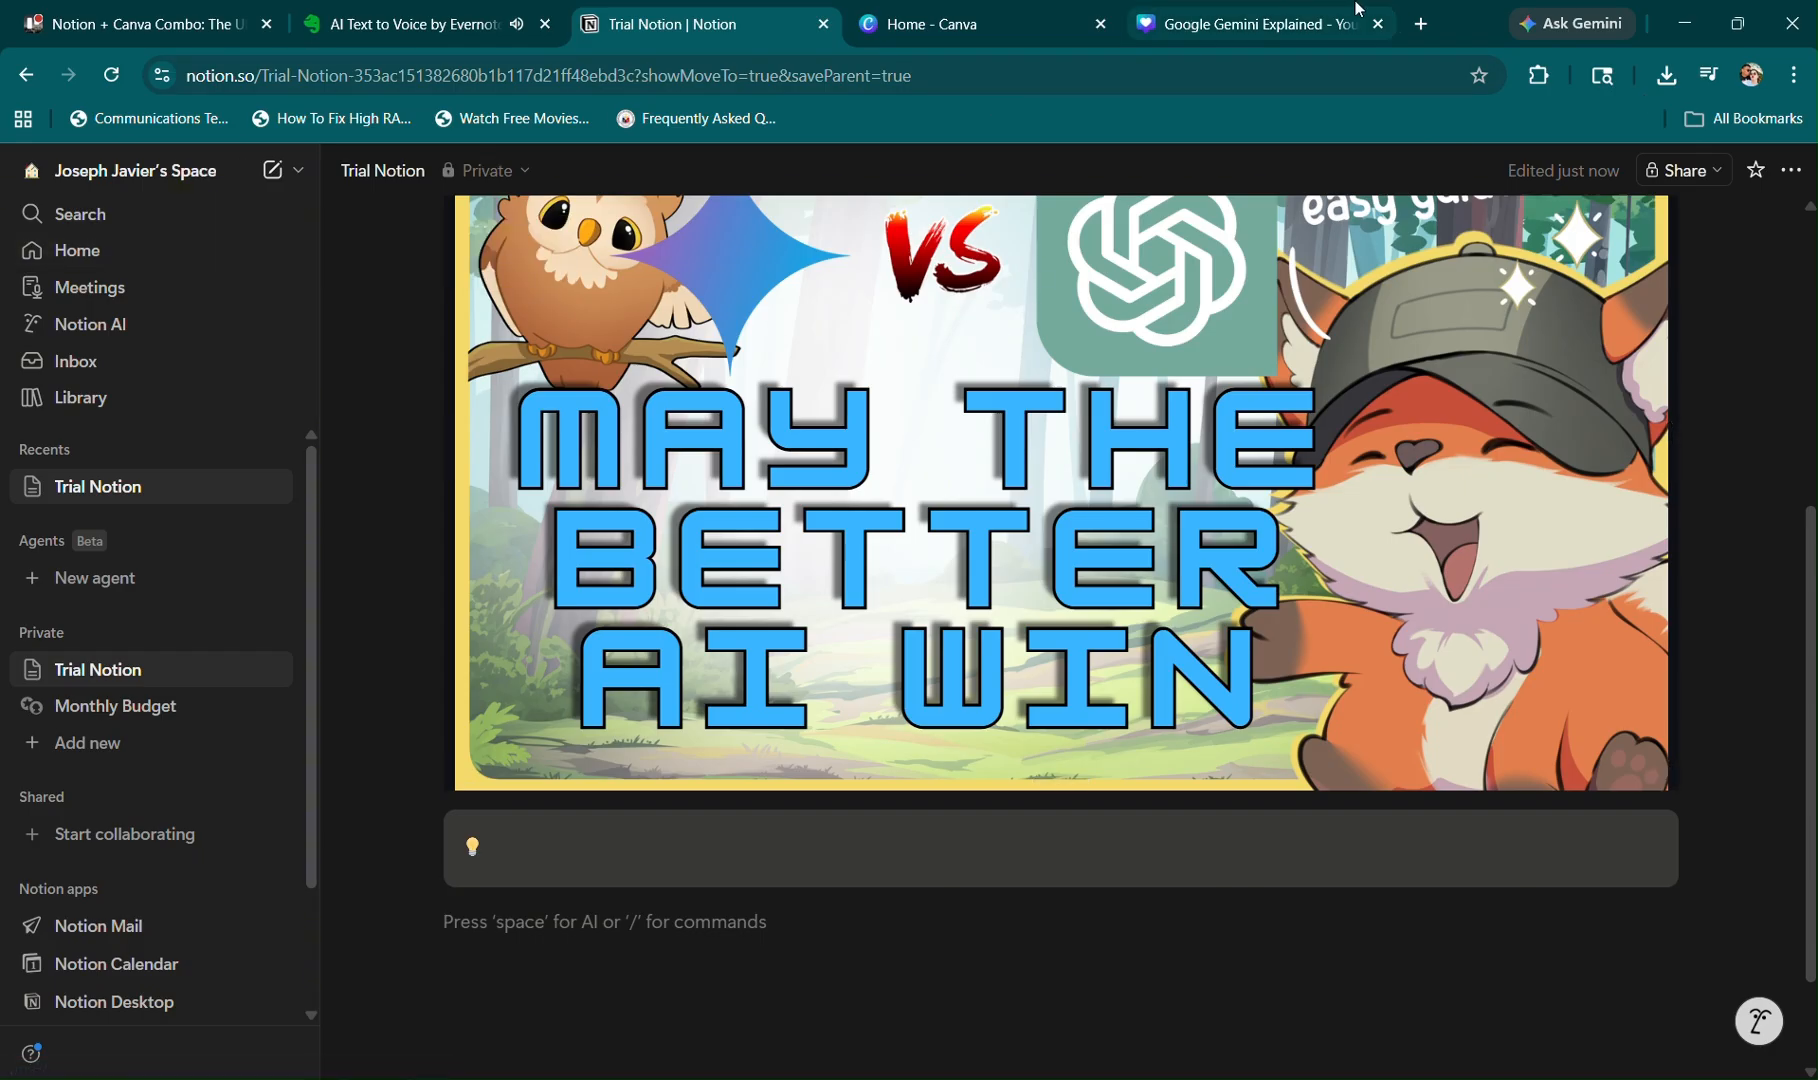
Search the web for "make automation" in a new browser tab and open the Make website.
left_click(1420, 24)
type("ma")
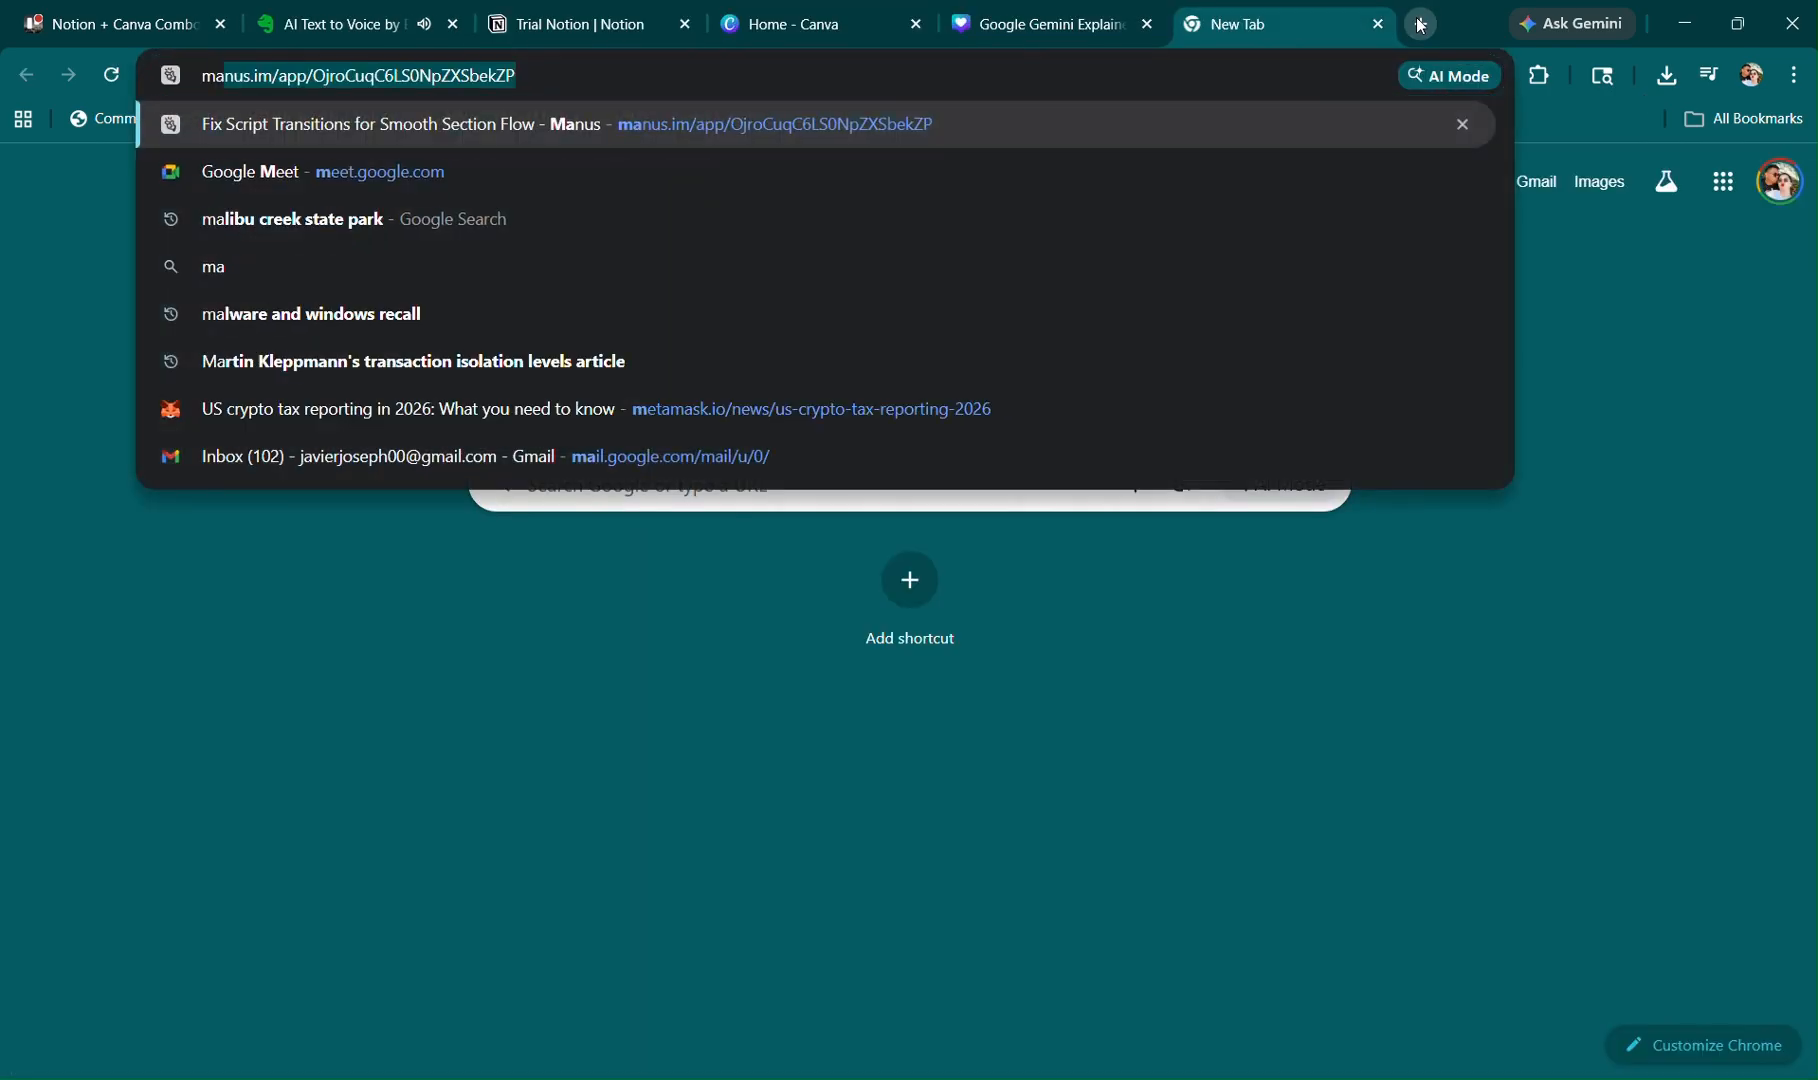
type("ke")
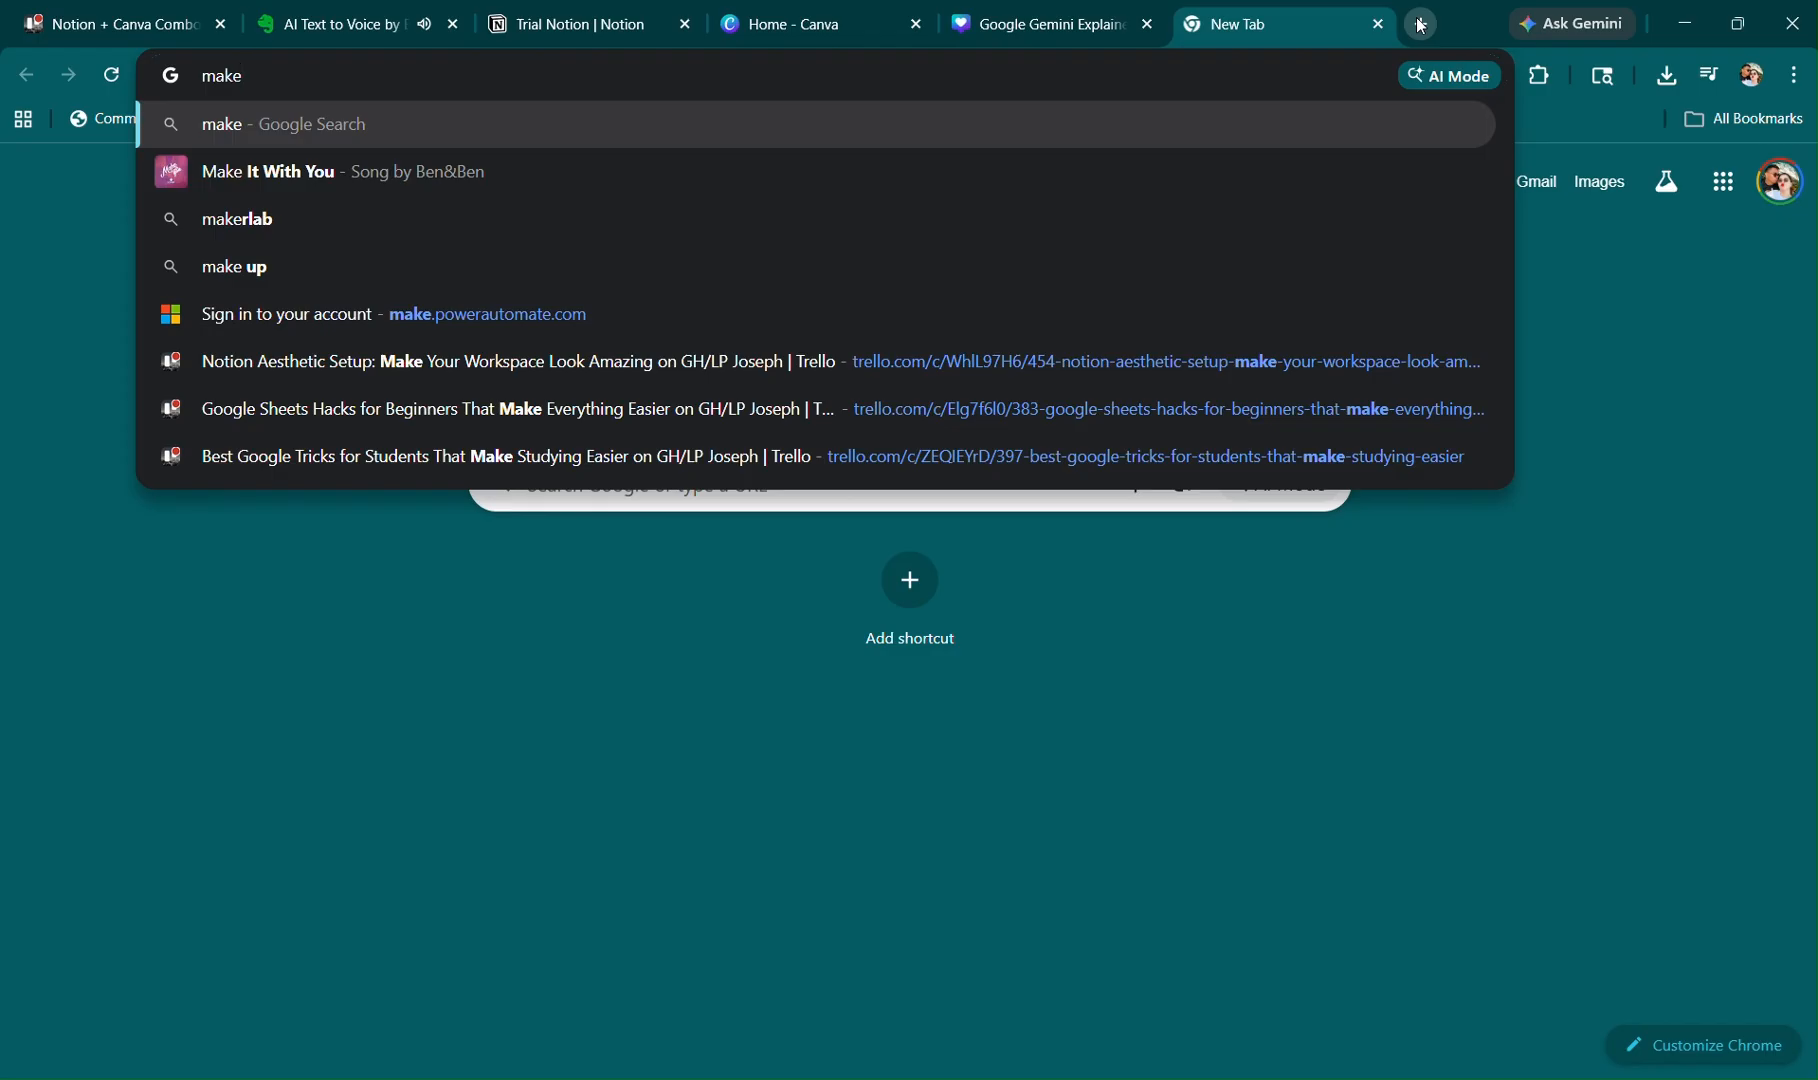
type(" aut")
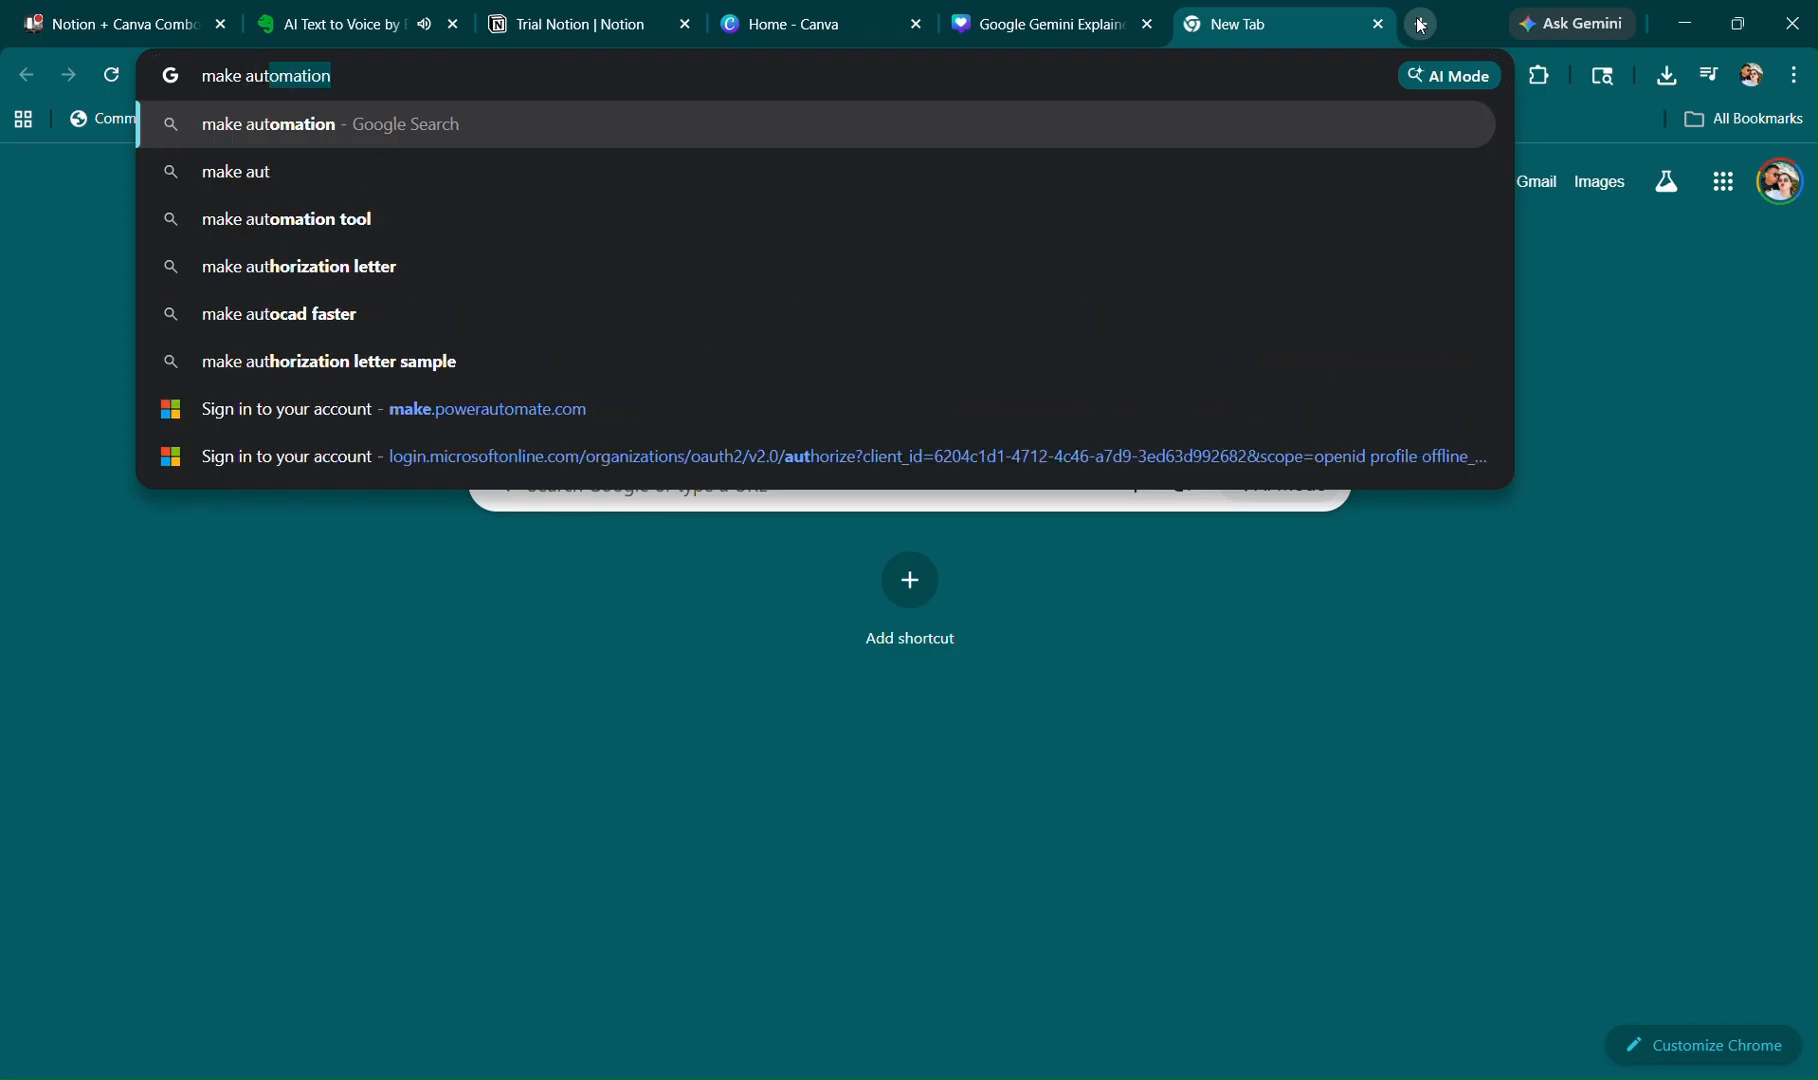
key("Return")
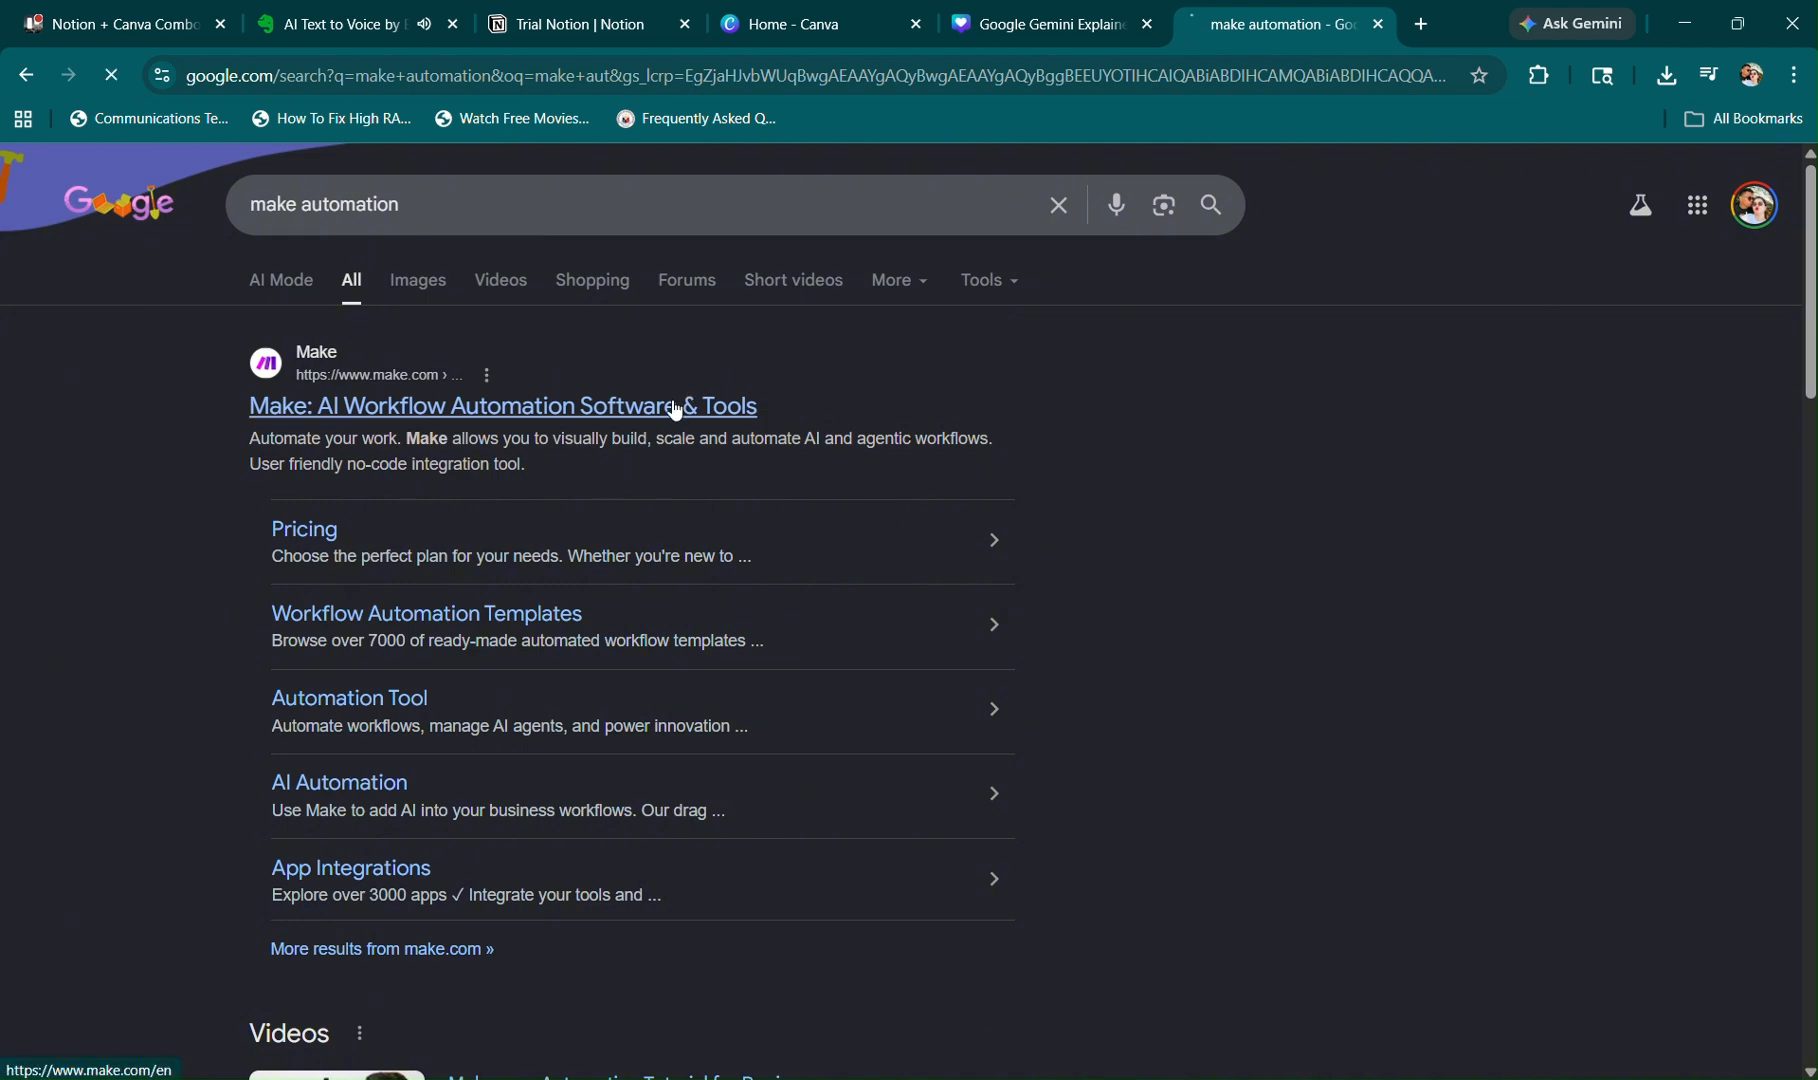
left_click(672, 405)
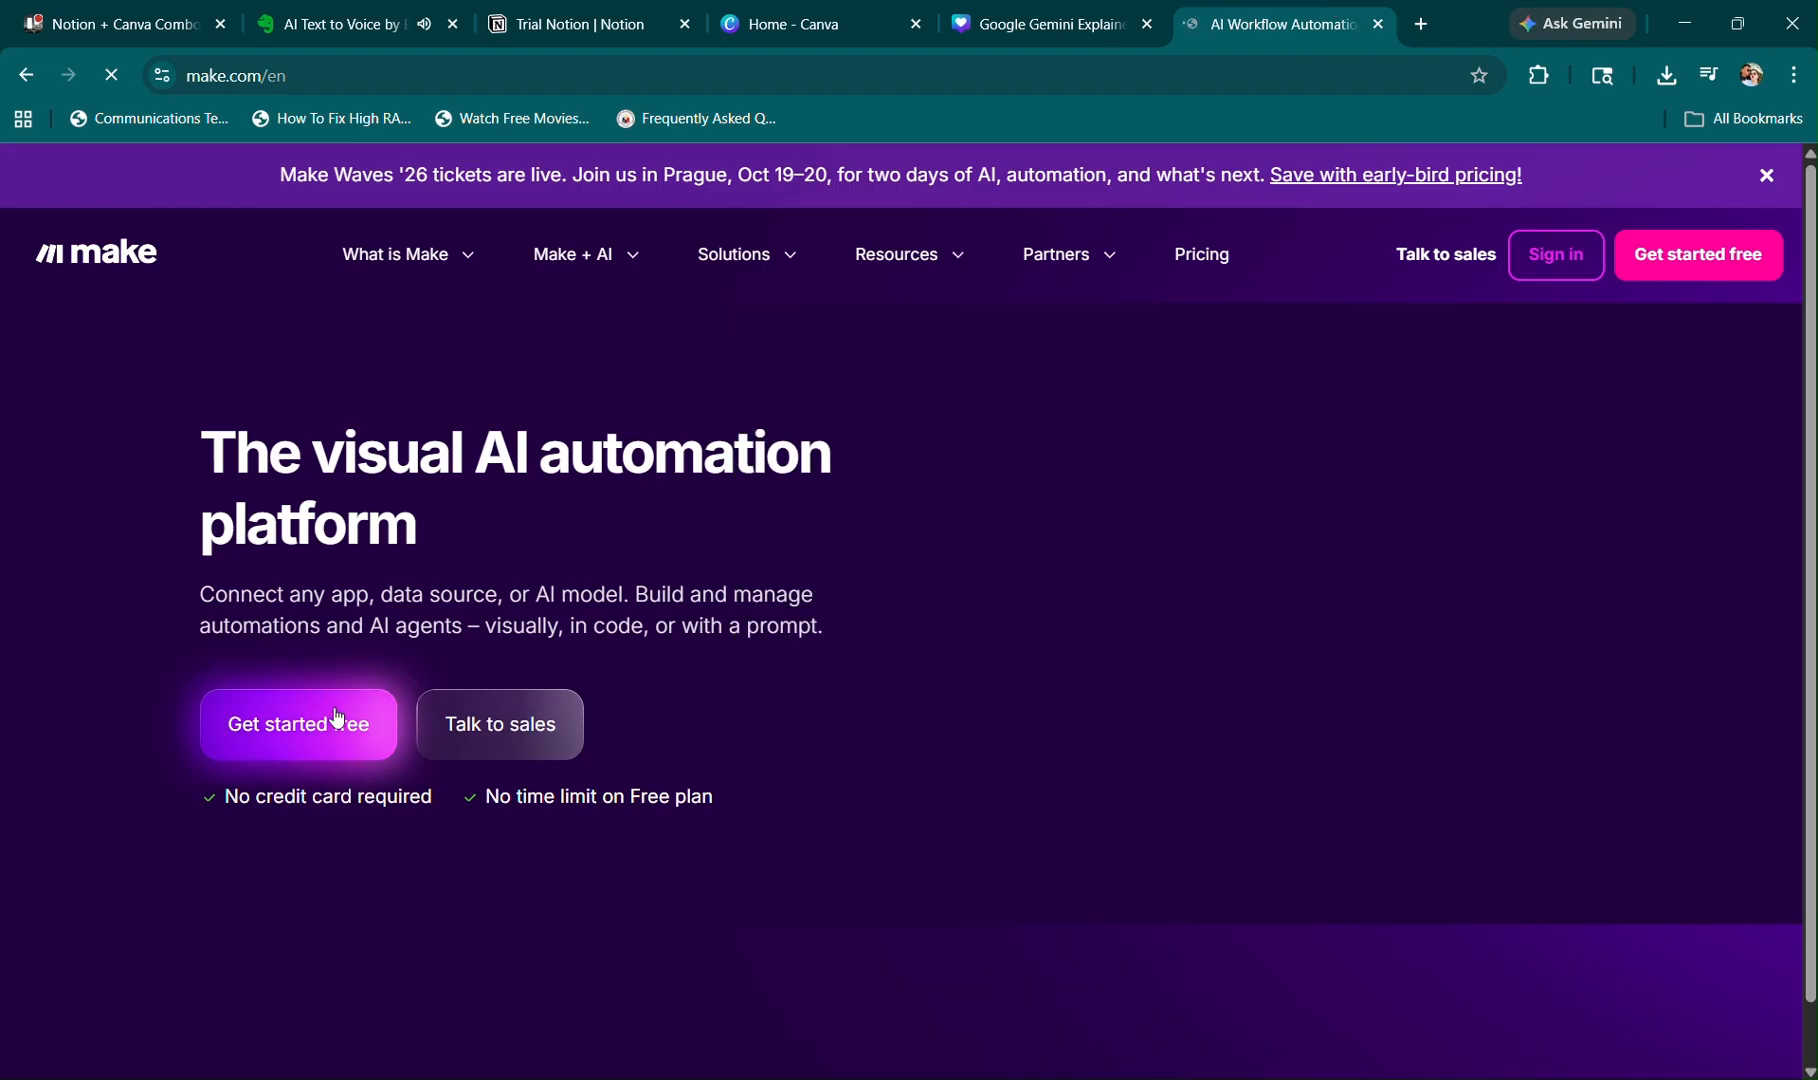
Accept the cookie notice and create a free Make account using the personal Google account.
left_click(337, 717)
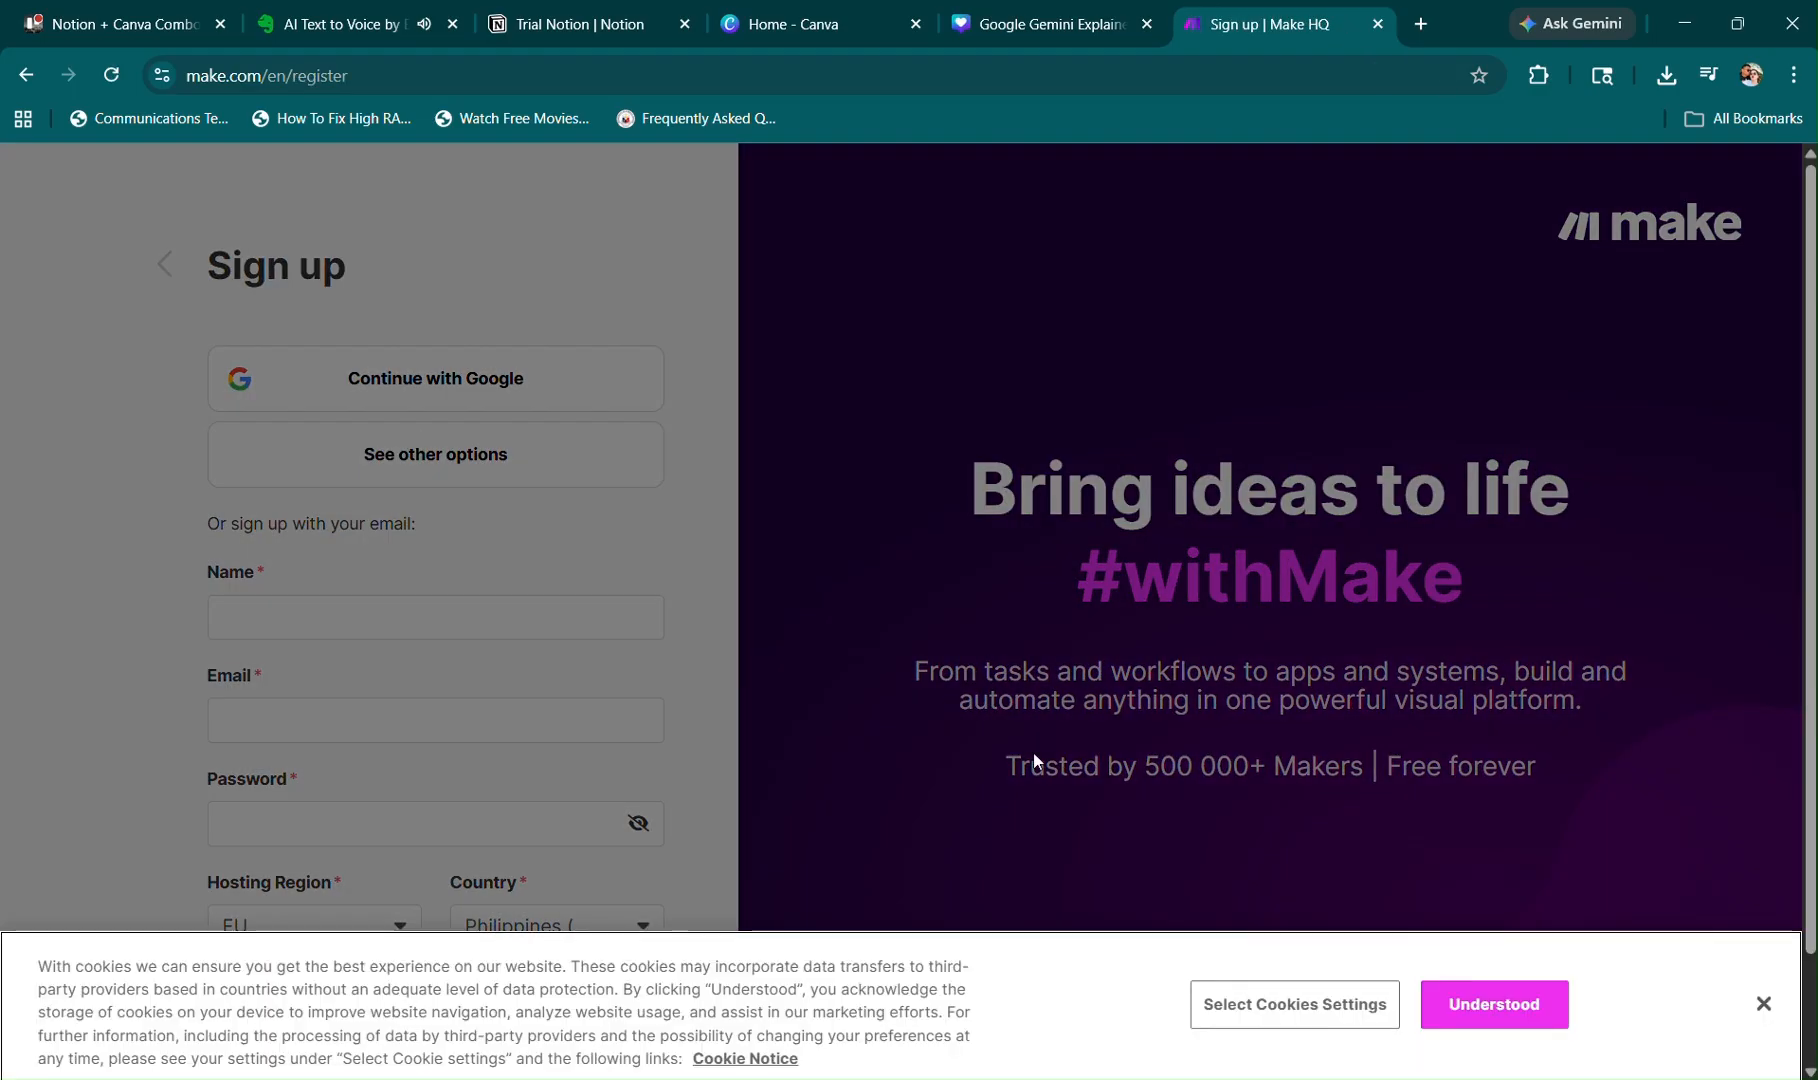
left_click(1490, 1018)
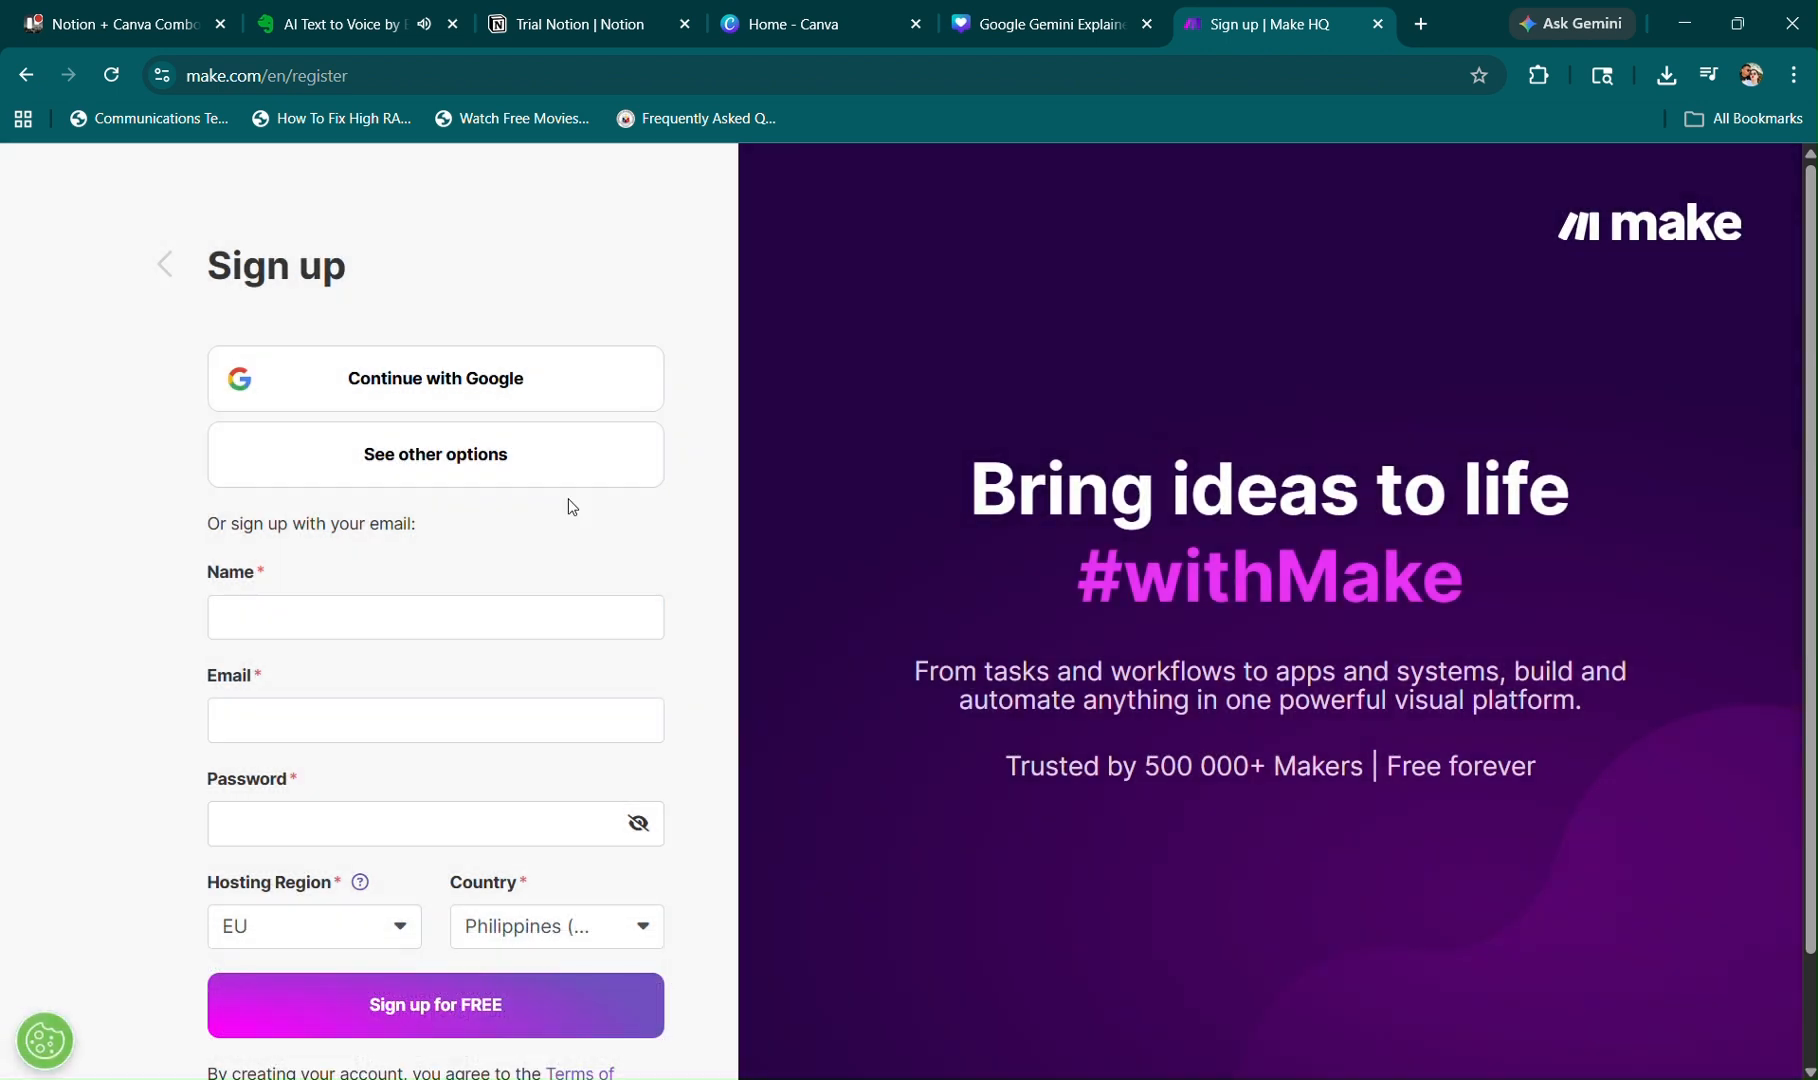
left_click(474, 376)
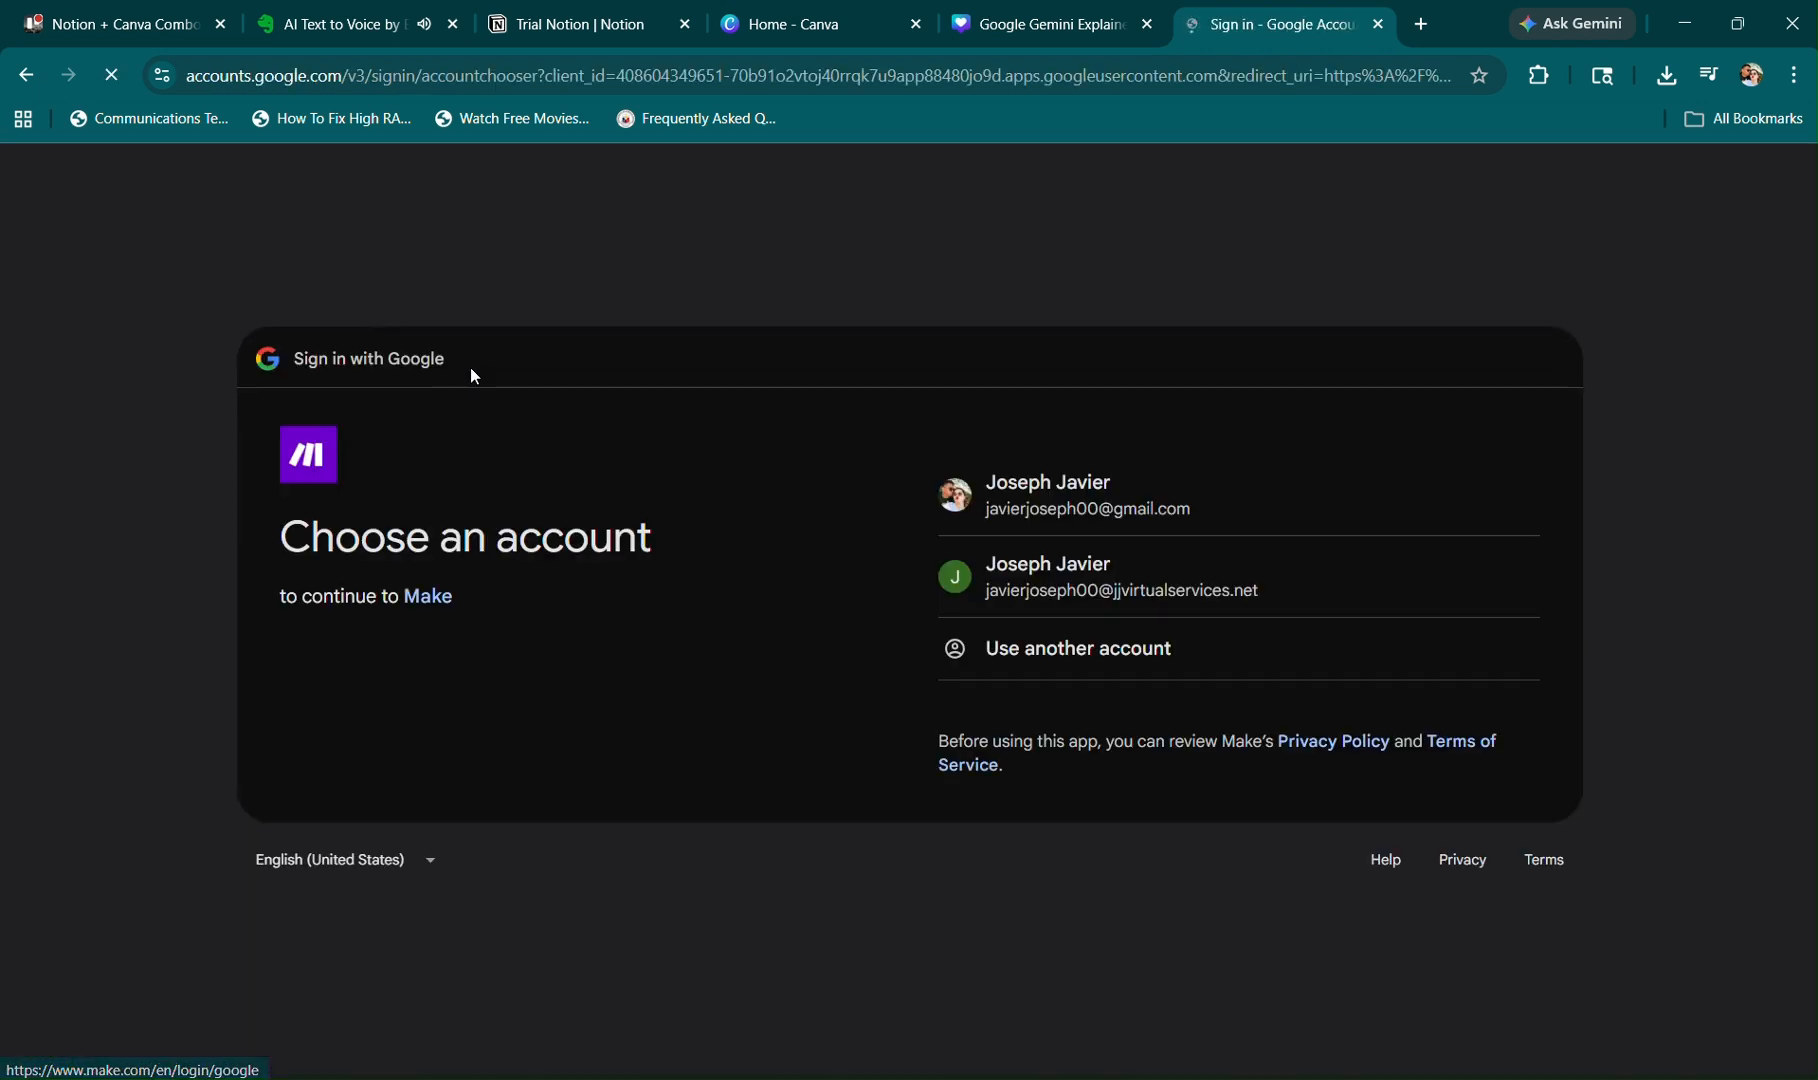
left_click(1024, 508)
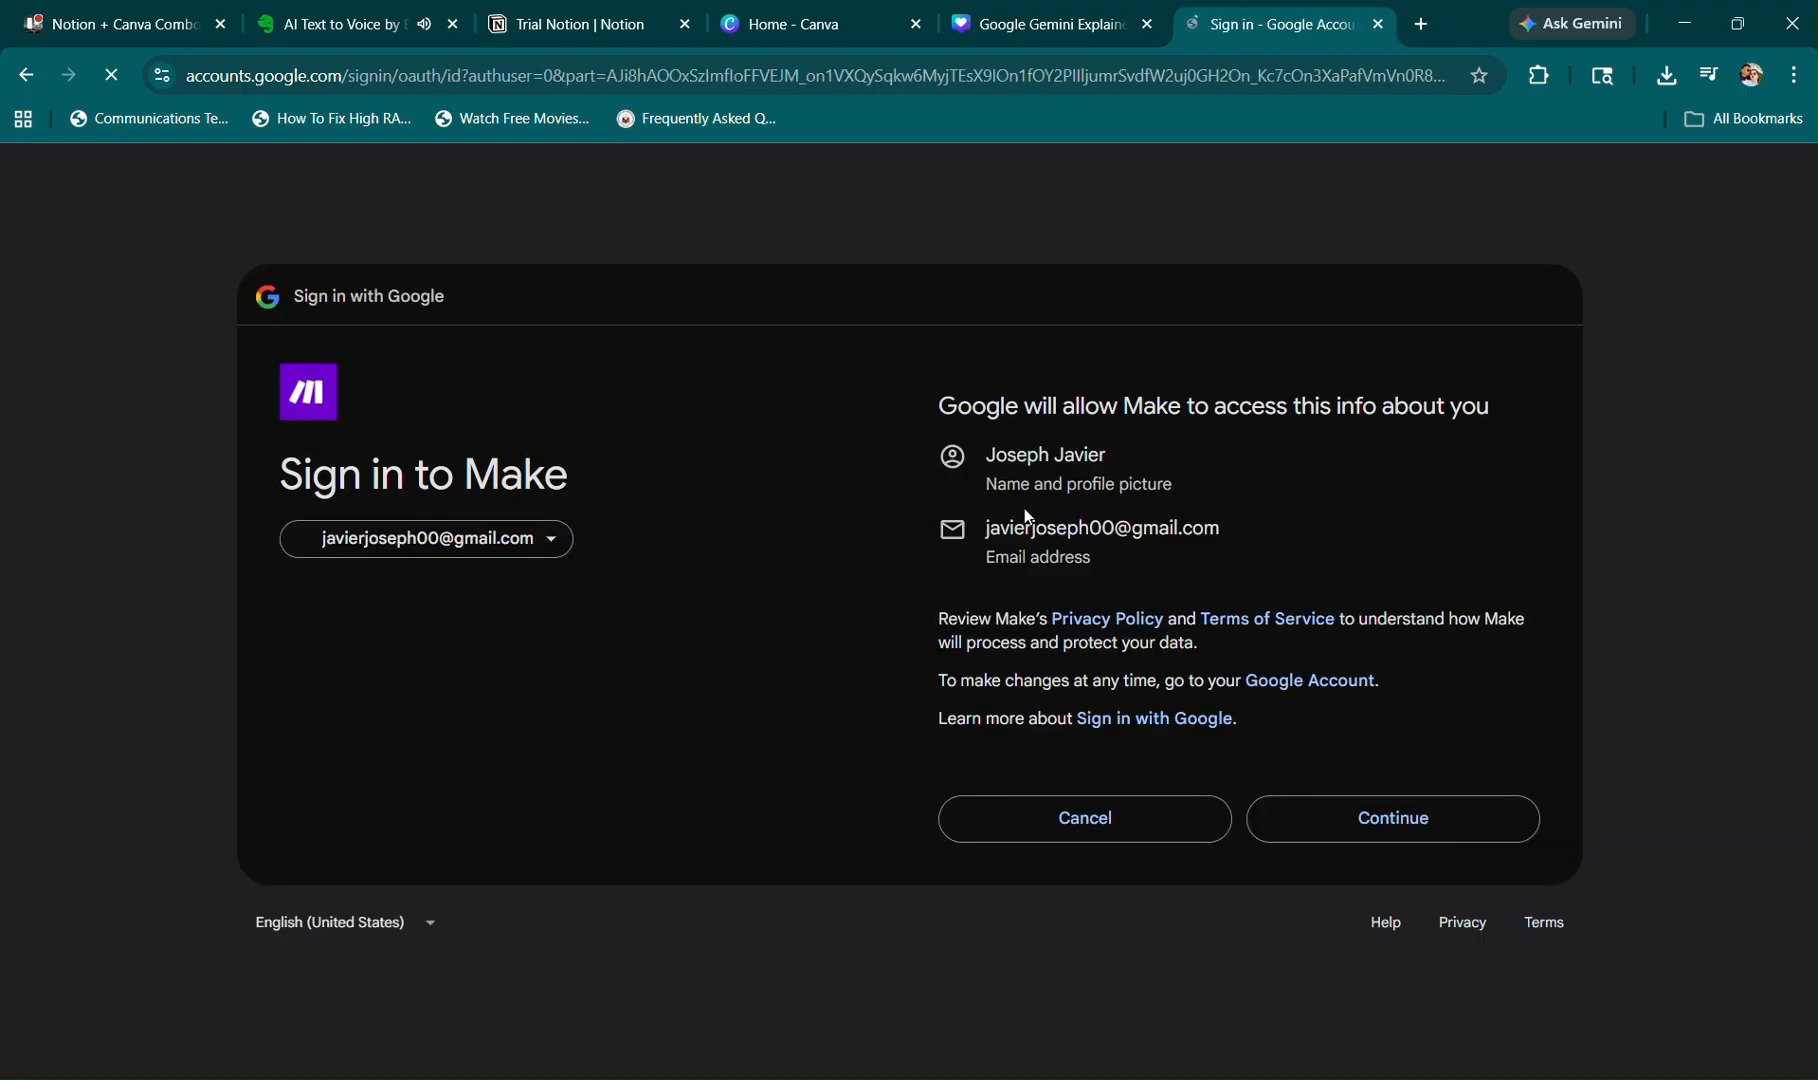
left_click(1390, 812)
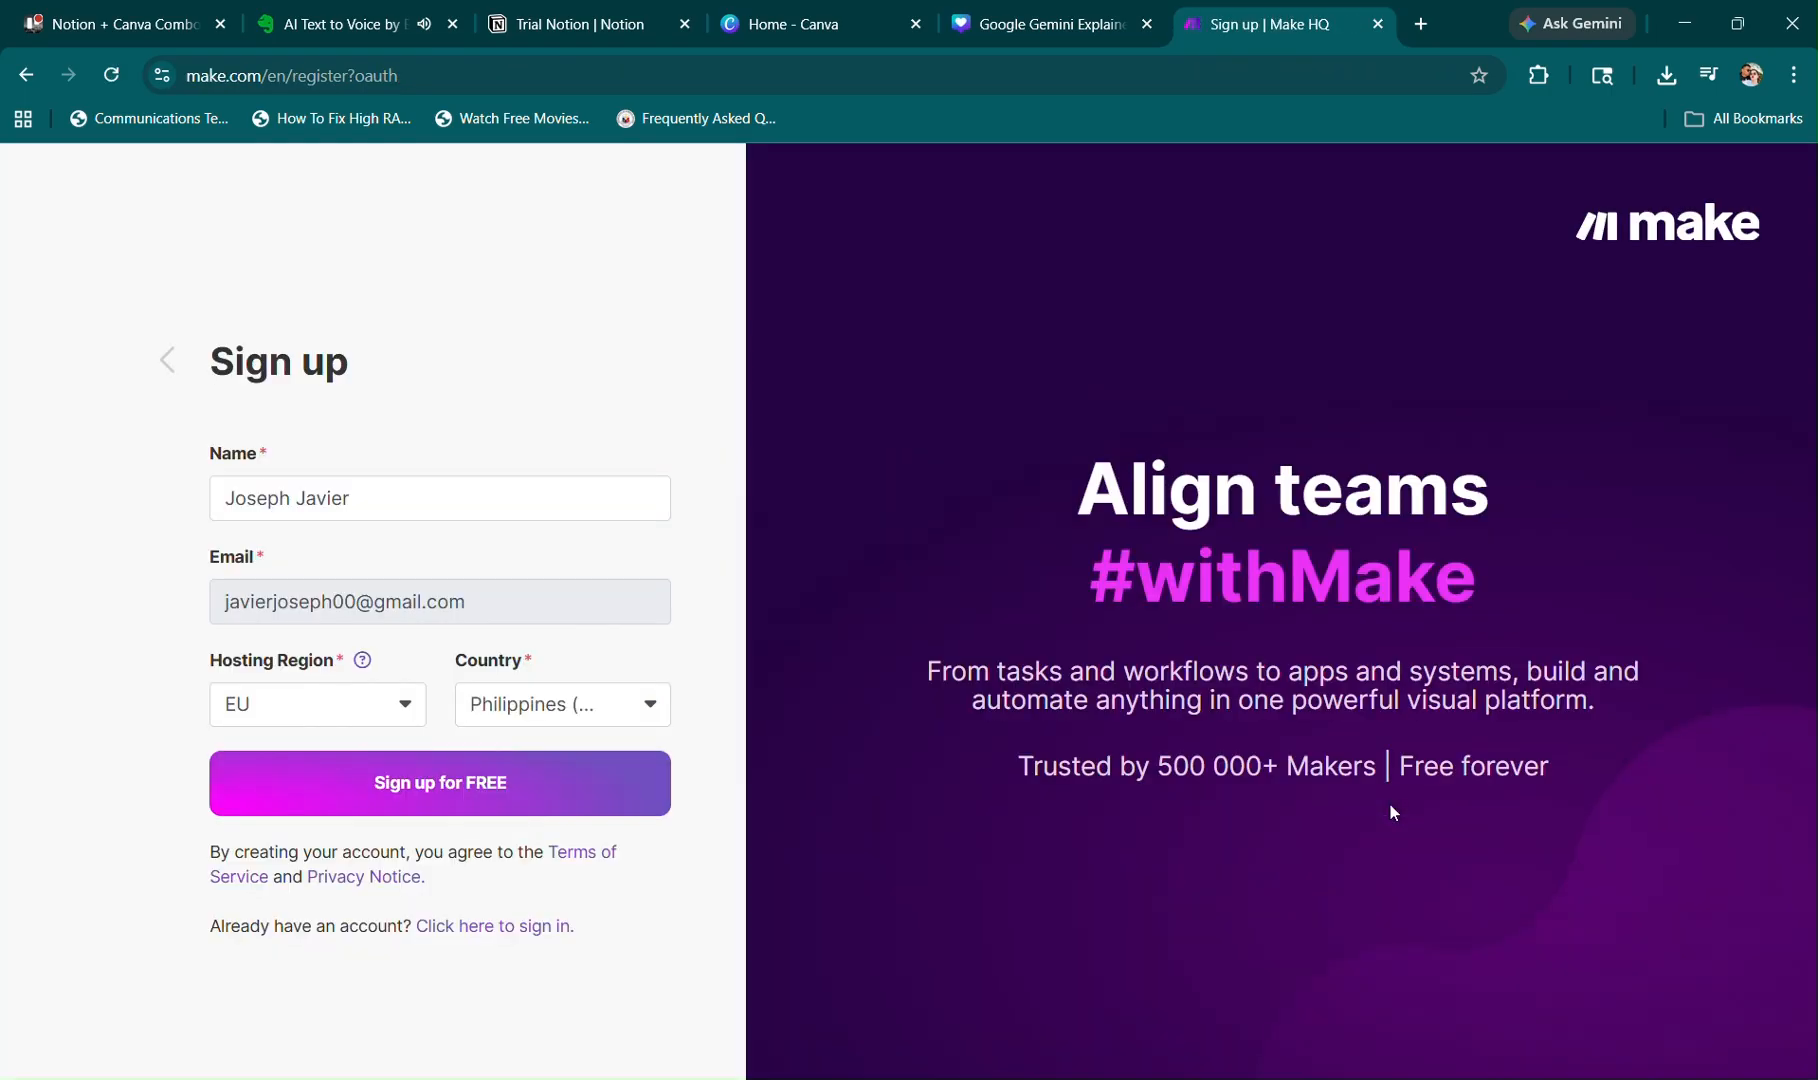
left_click(547, 795)
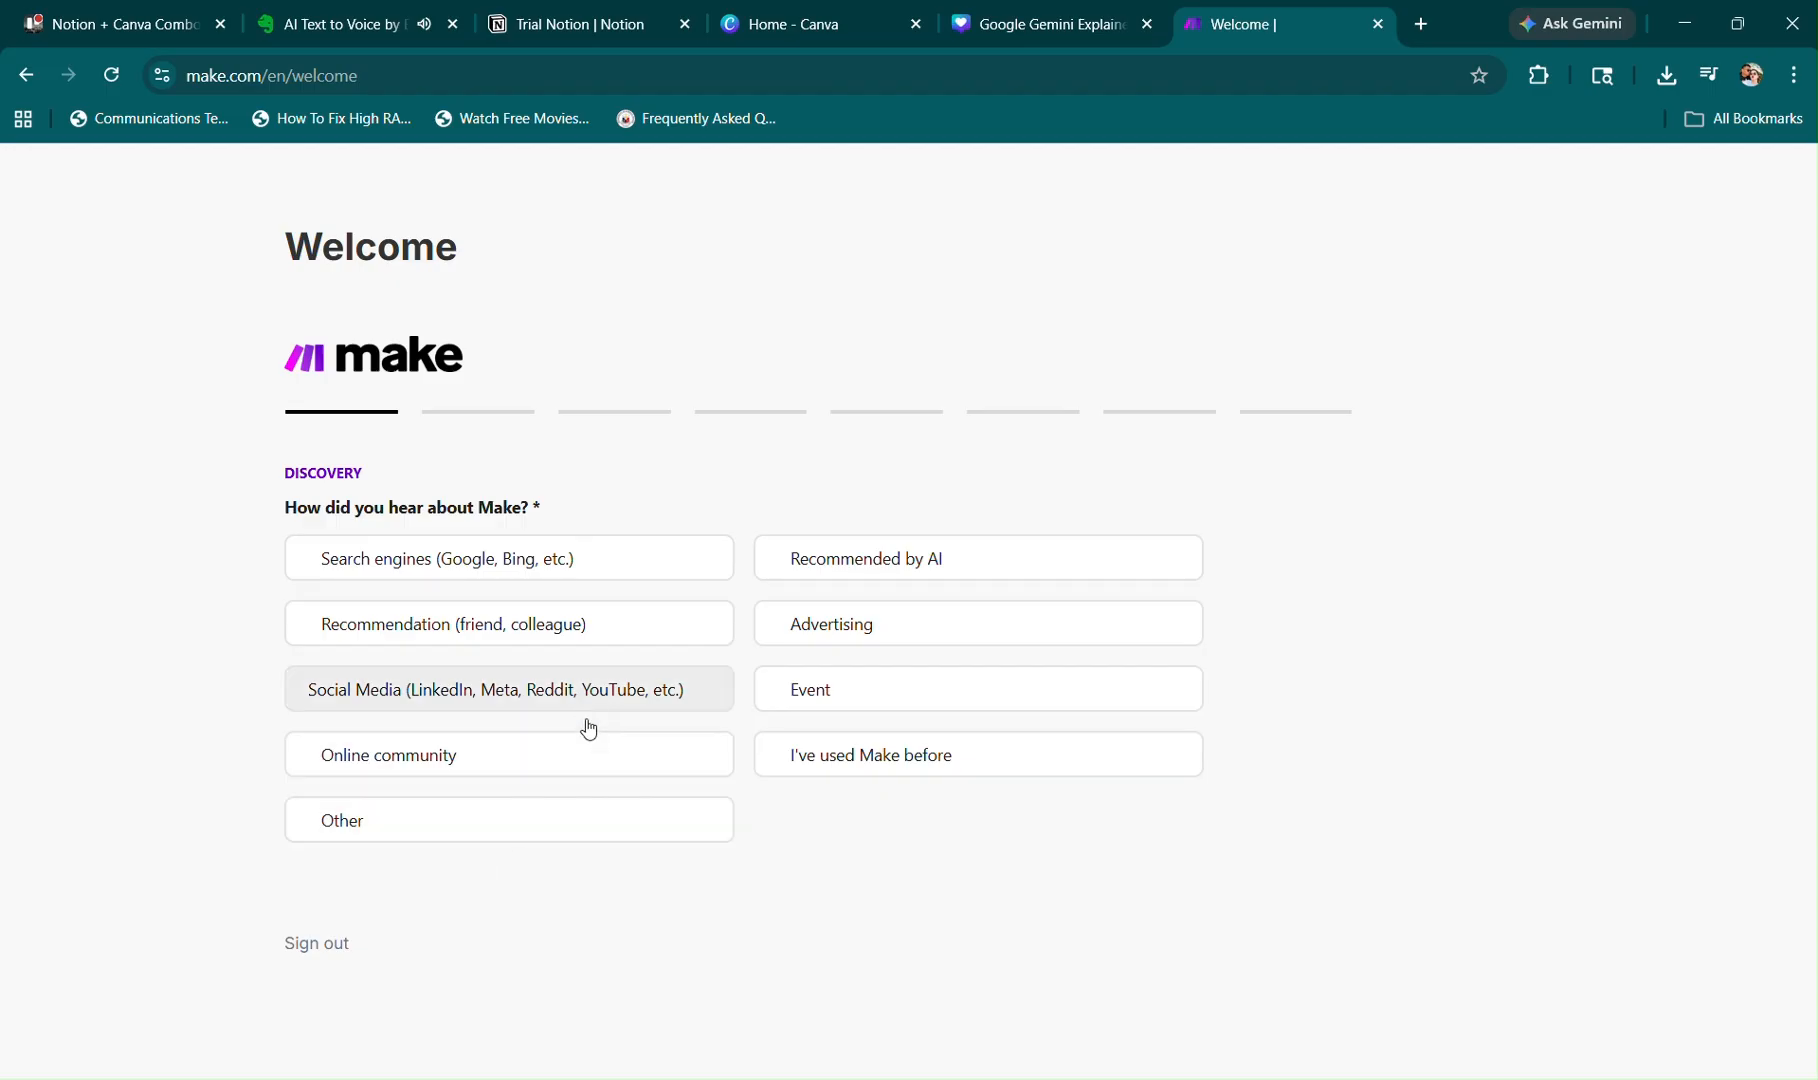
Answer Make's onboarding questions with Other, no automation experience, none of the skill descriptions, personal use, and Just exploring for AI.
left_click(538, 806)
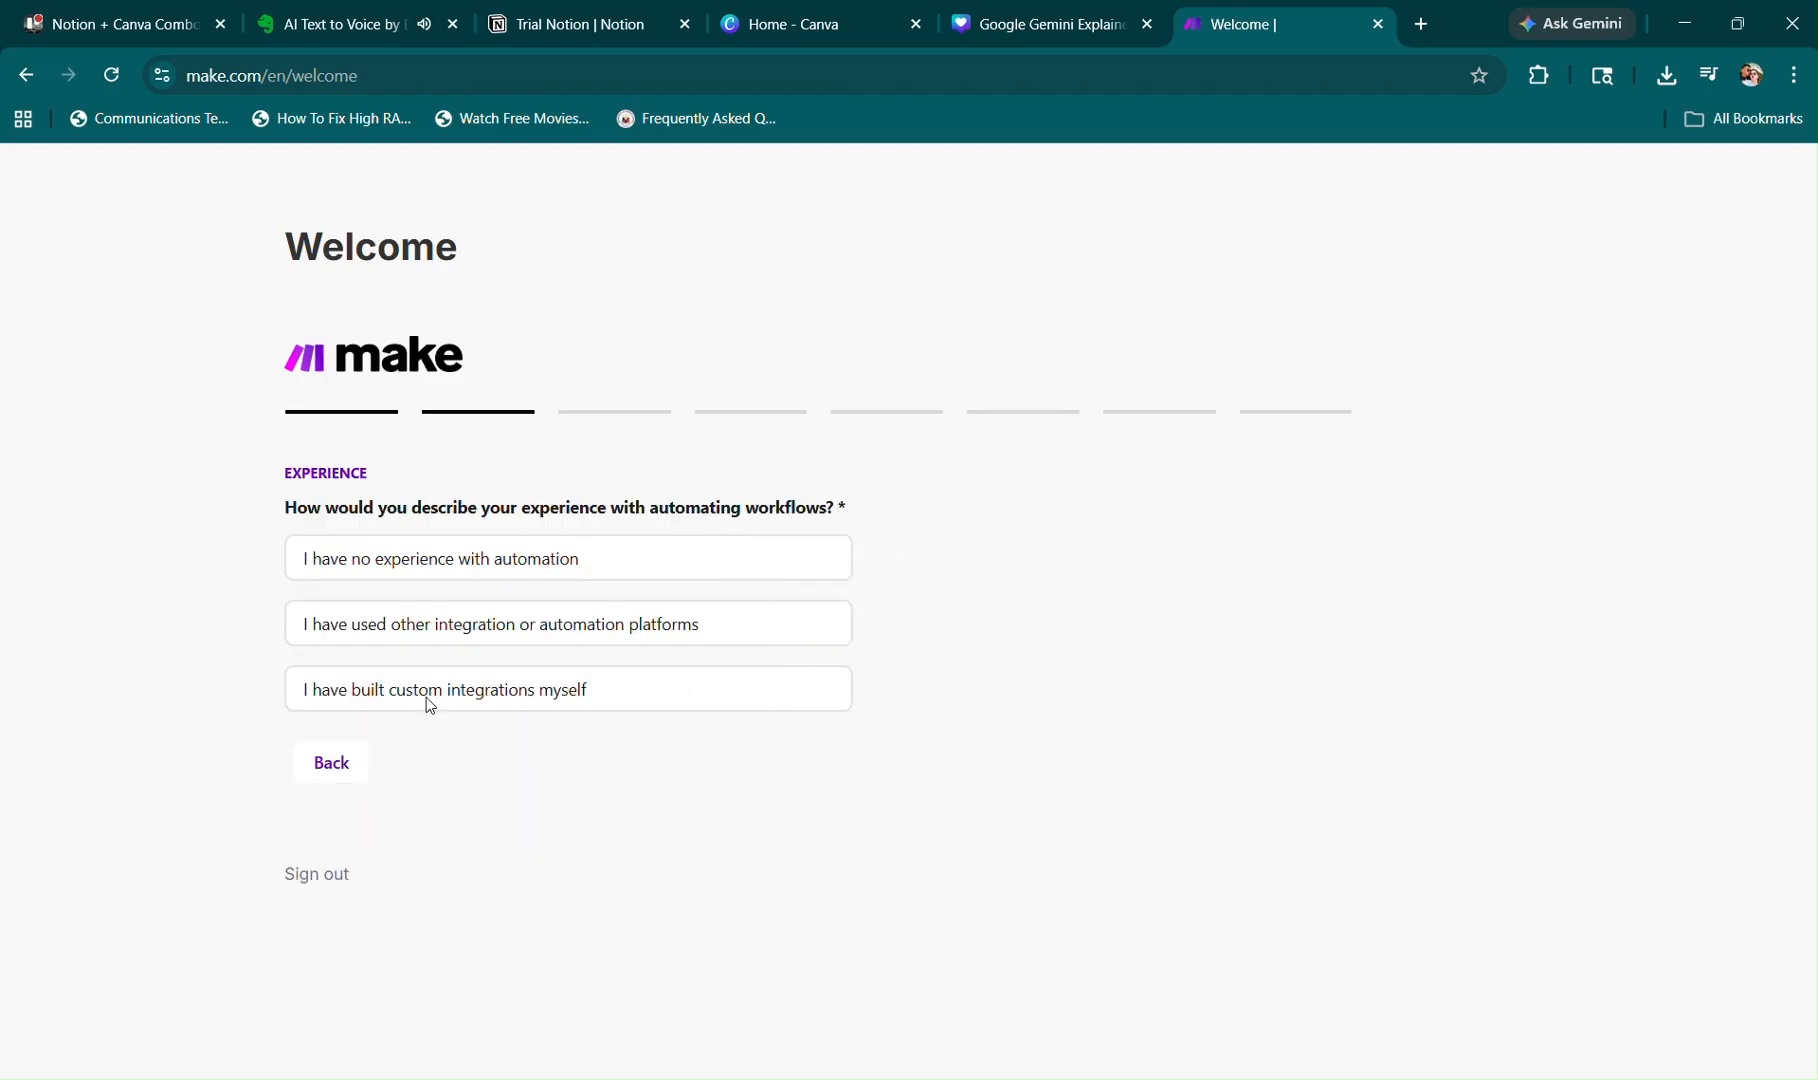
left_click(511, 582)
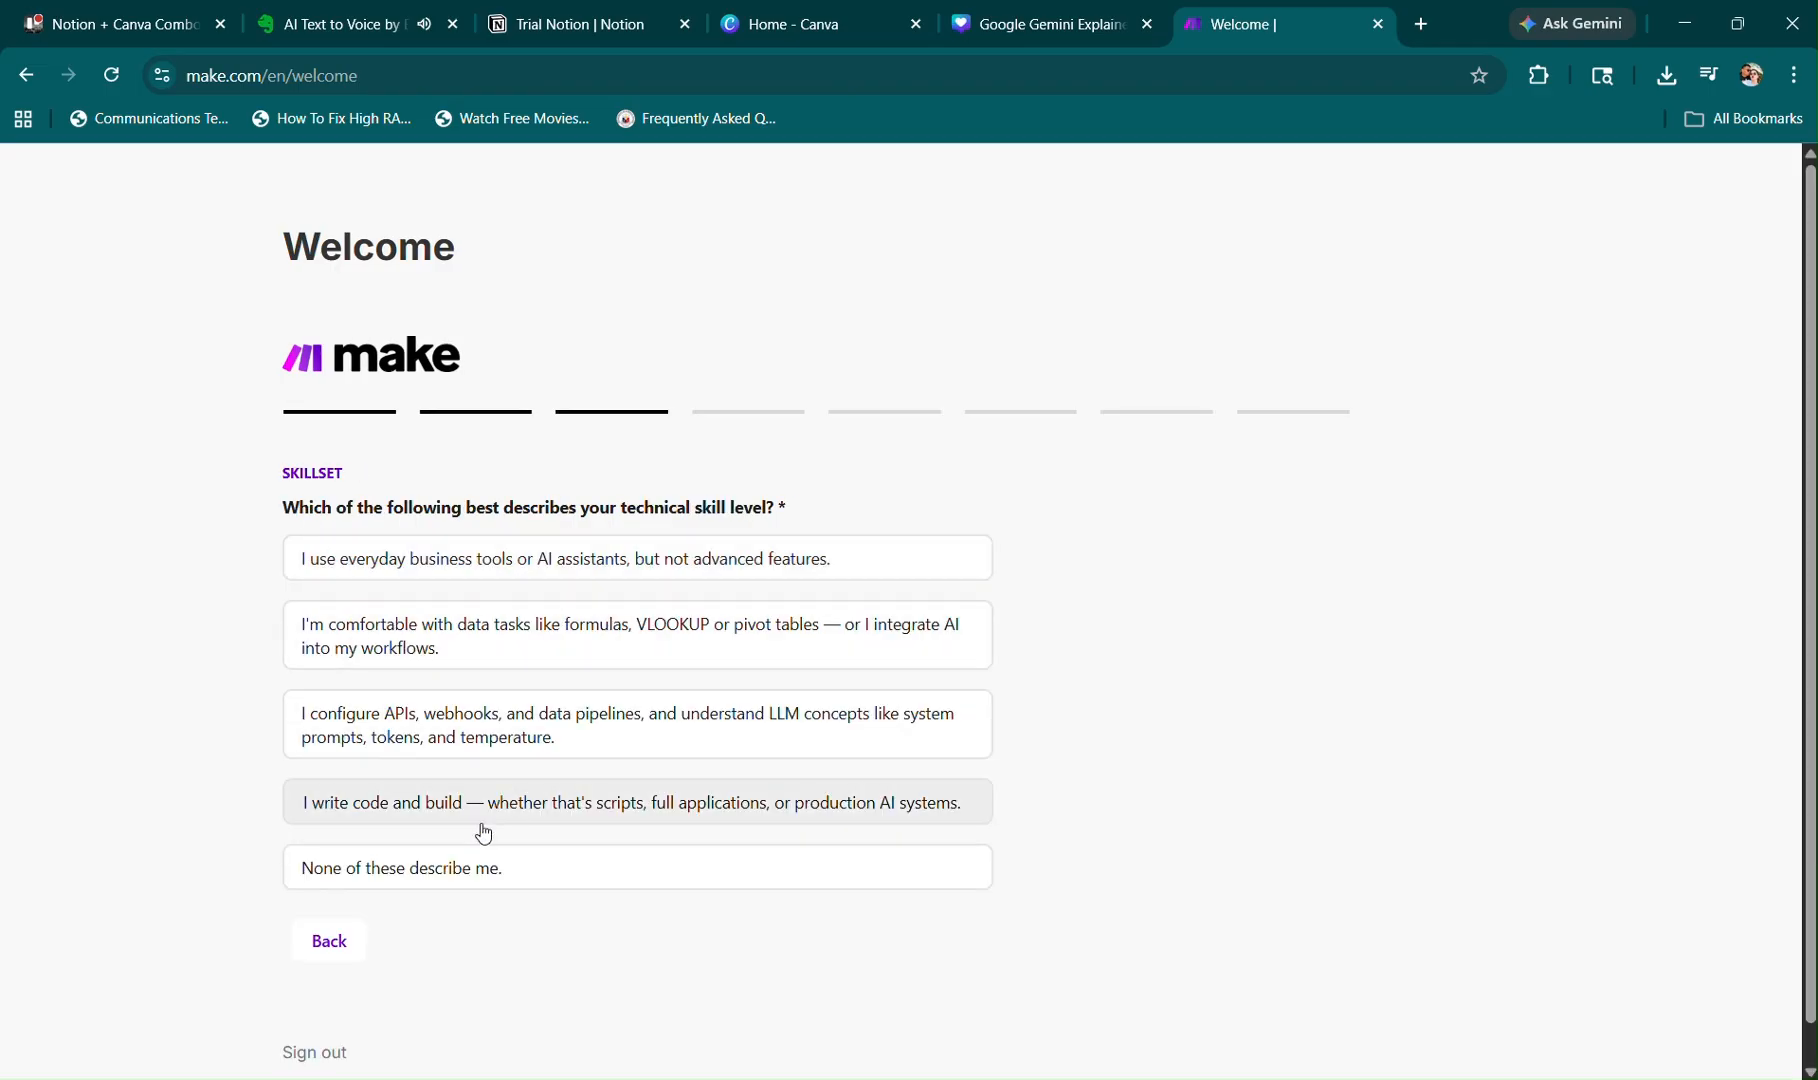
left_click(453, 884)
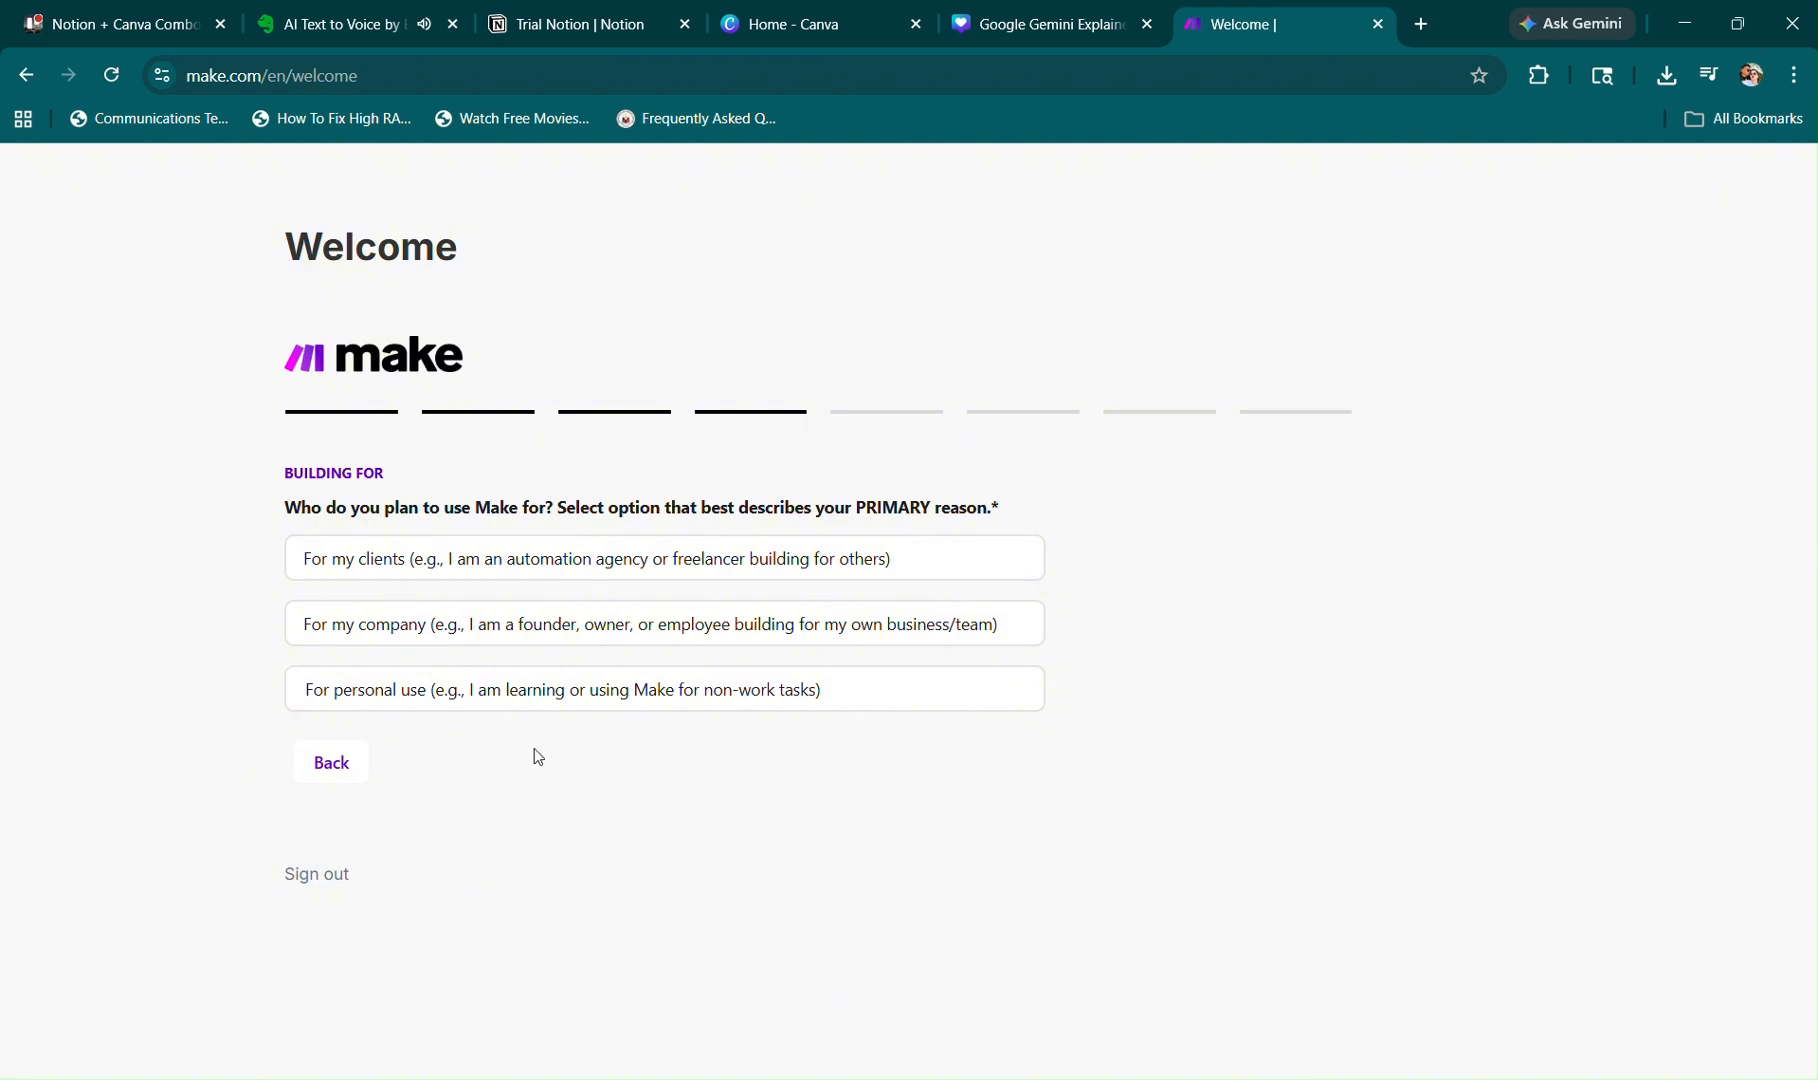
right_click(584, 710)
left_click(515, 690)
left_click(515, 692)
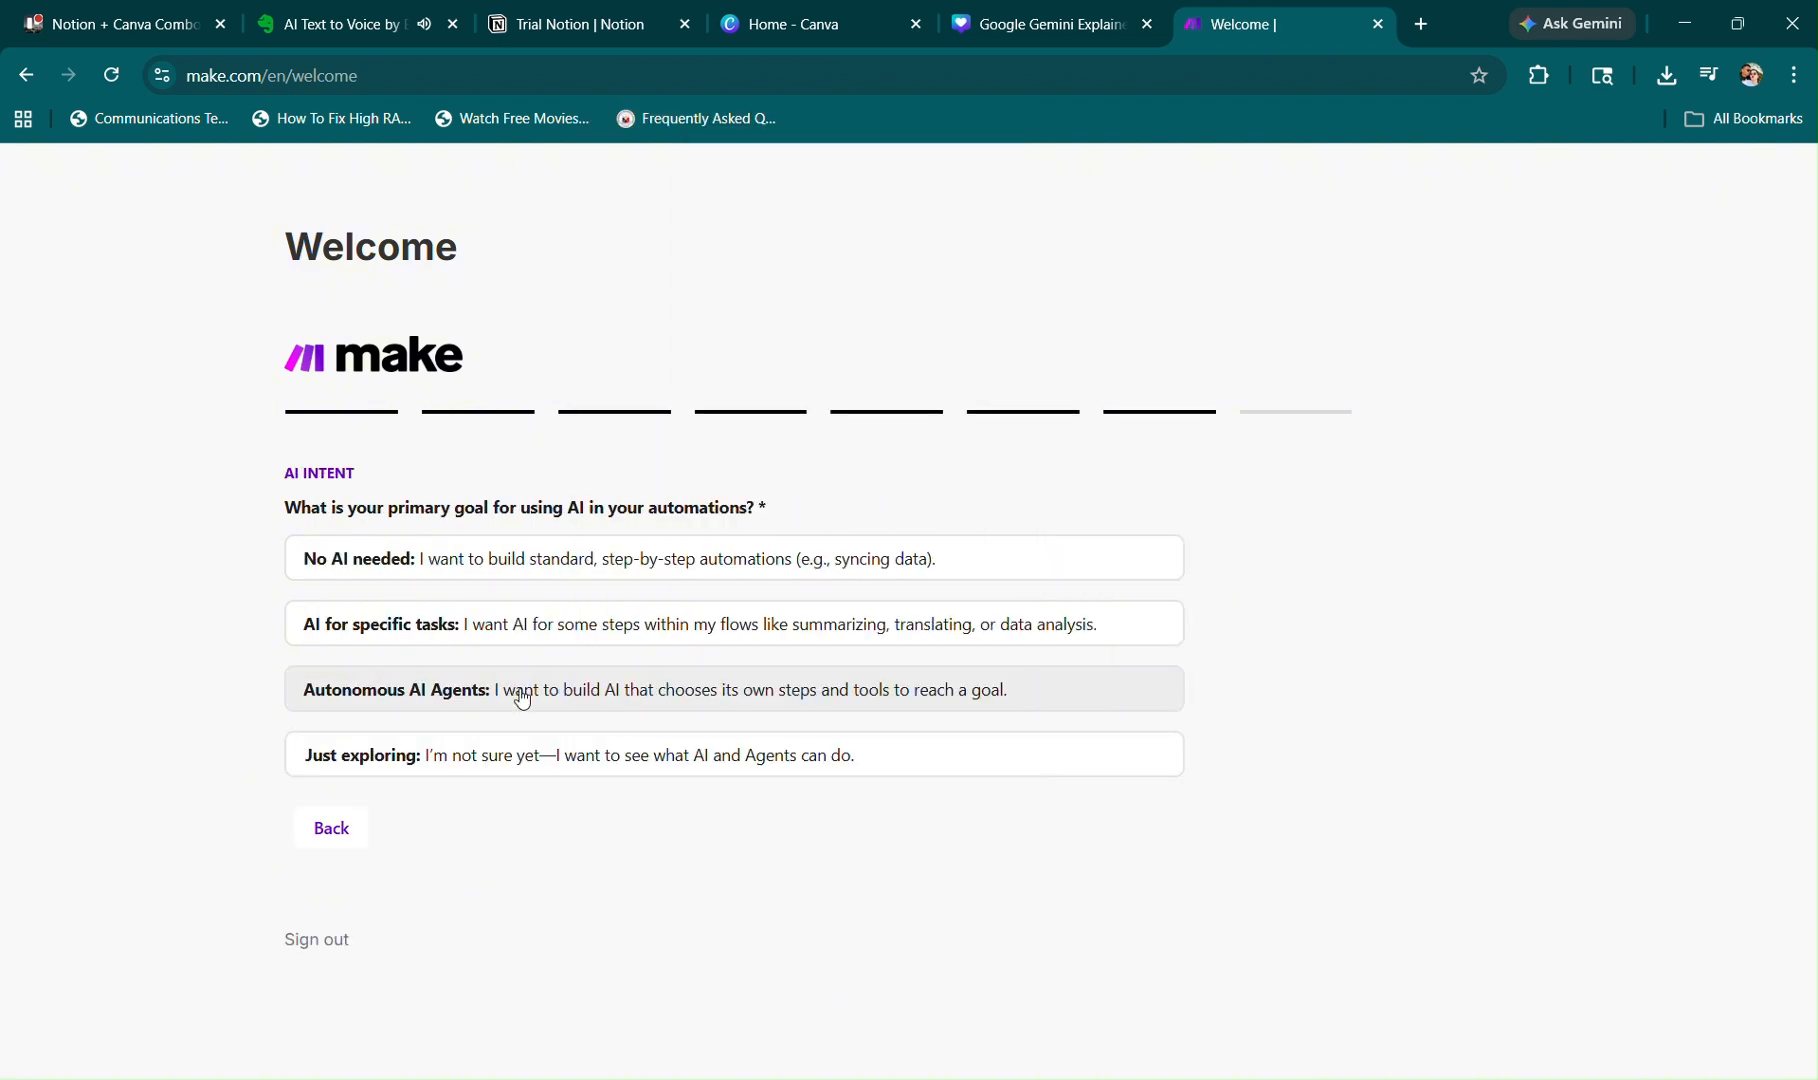
left_click(531, 757)
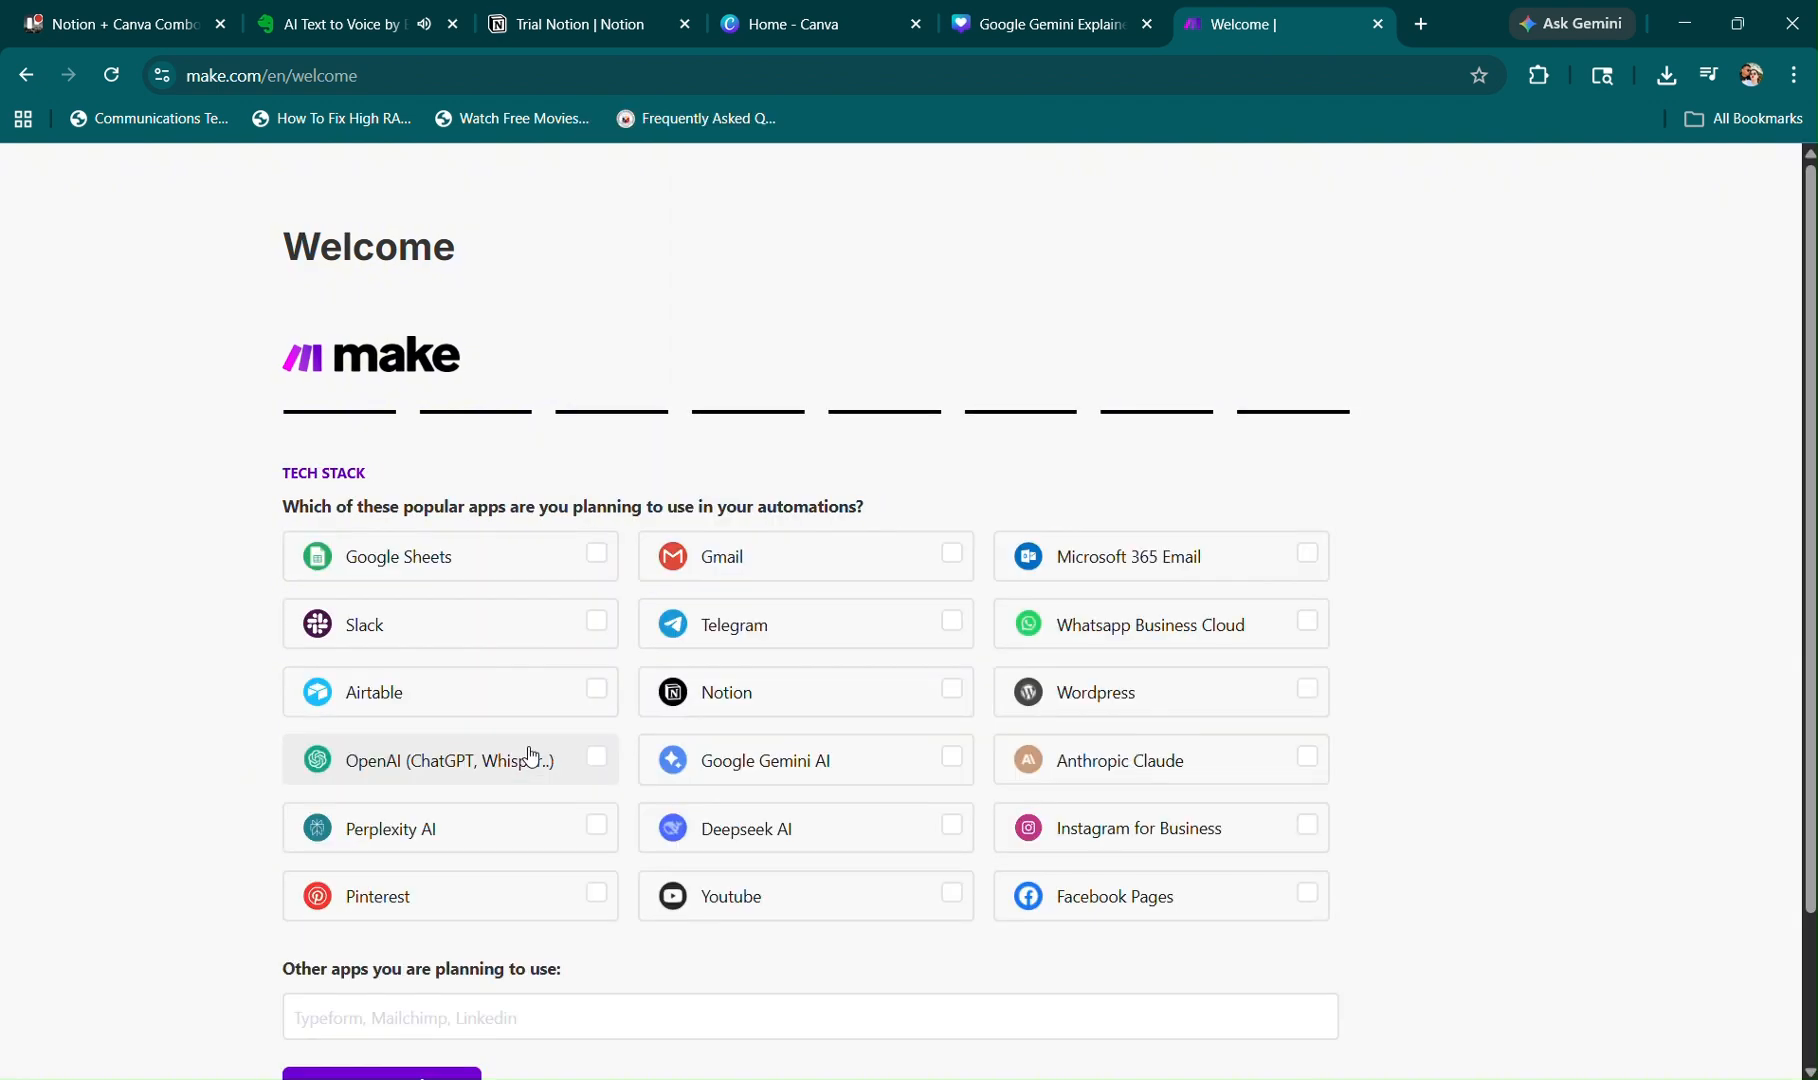
Copy the smart embed link of Canva's Google Gemini Explained design and return to the Trial Notion page.
left_click(855, 18)
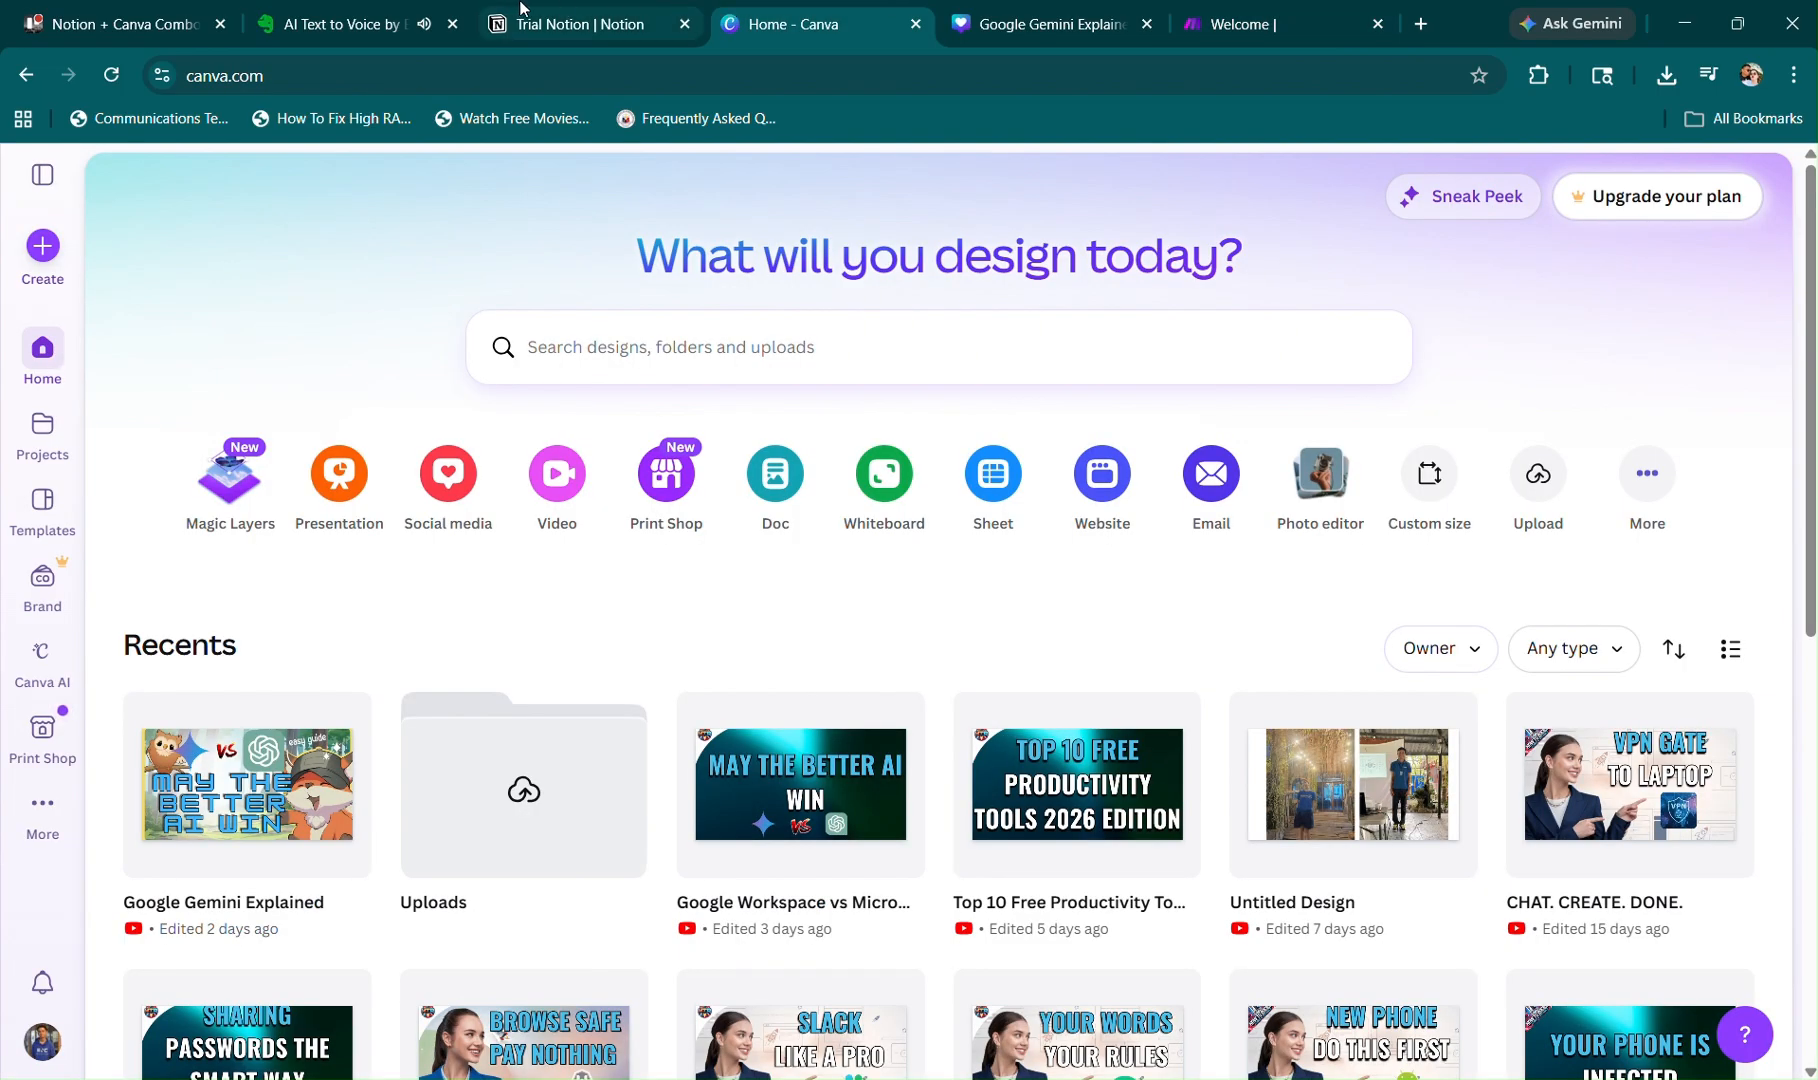
mouse_move(520, 8)
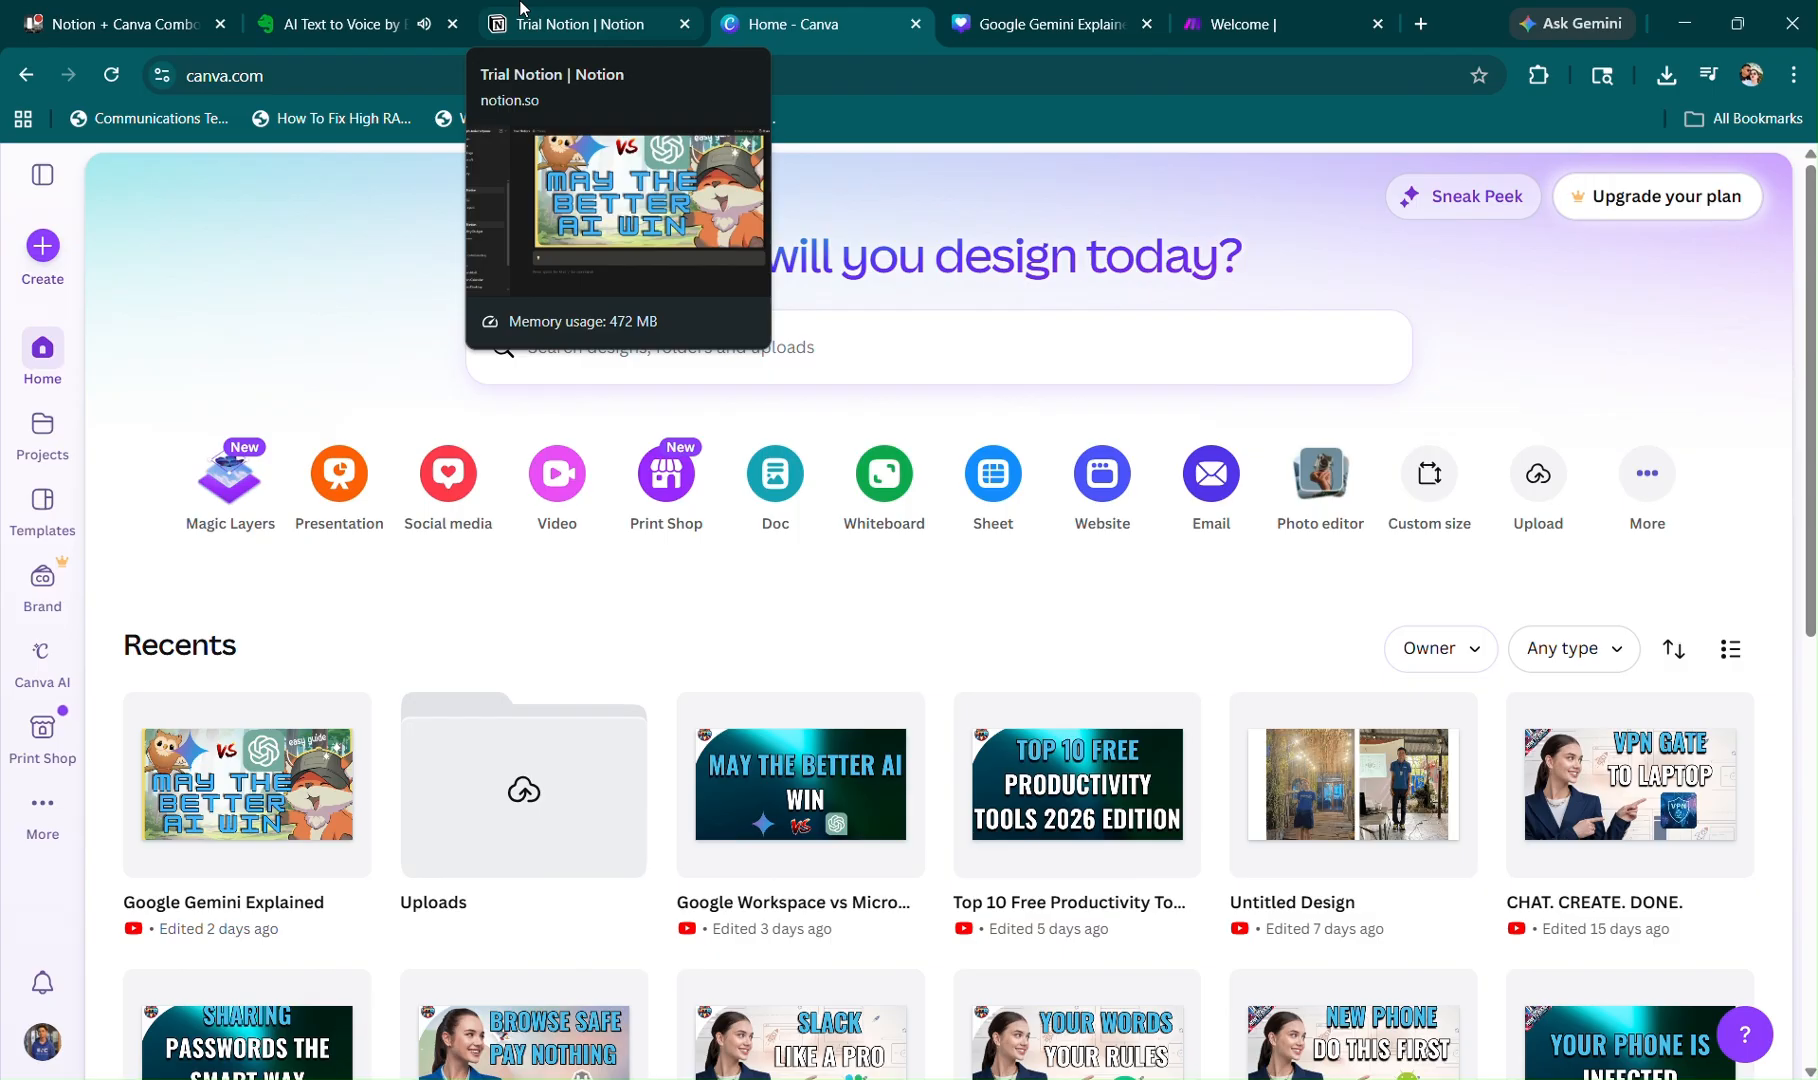
left_click(1110, 8)
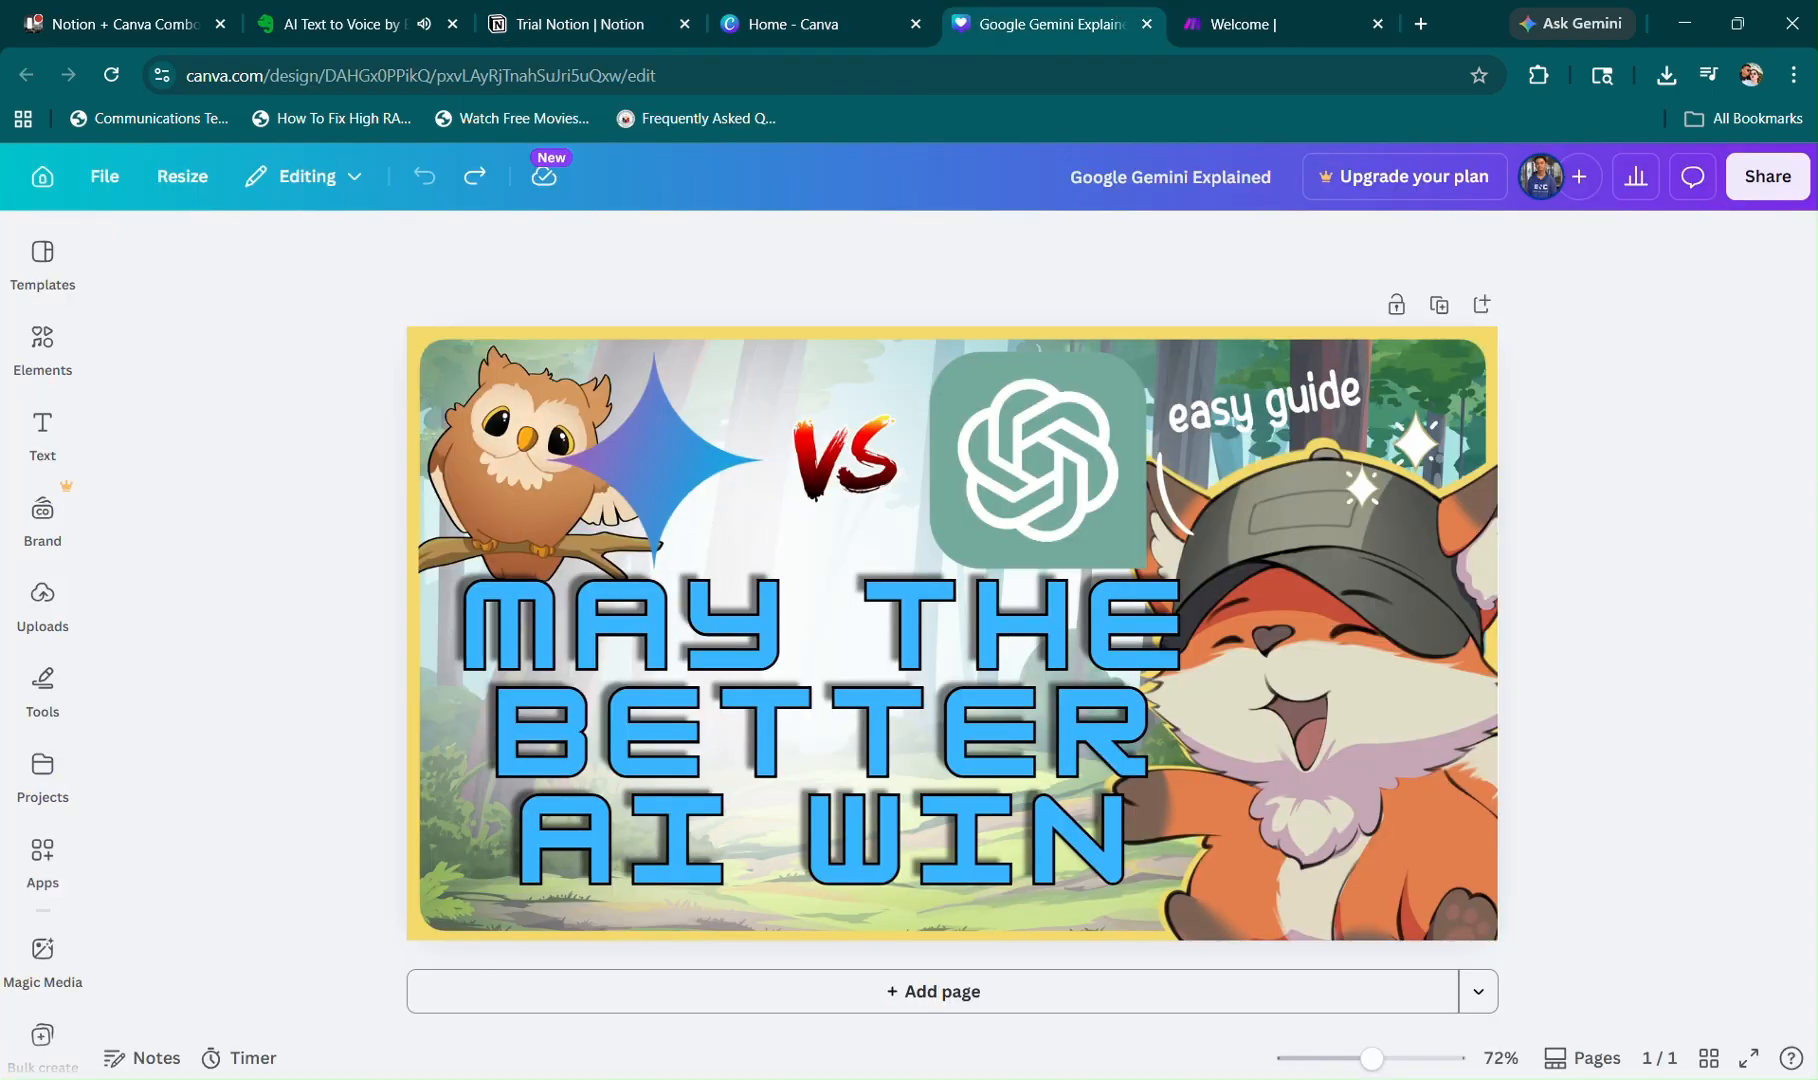
left_click(1767, 176)
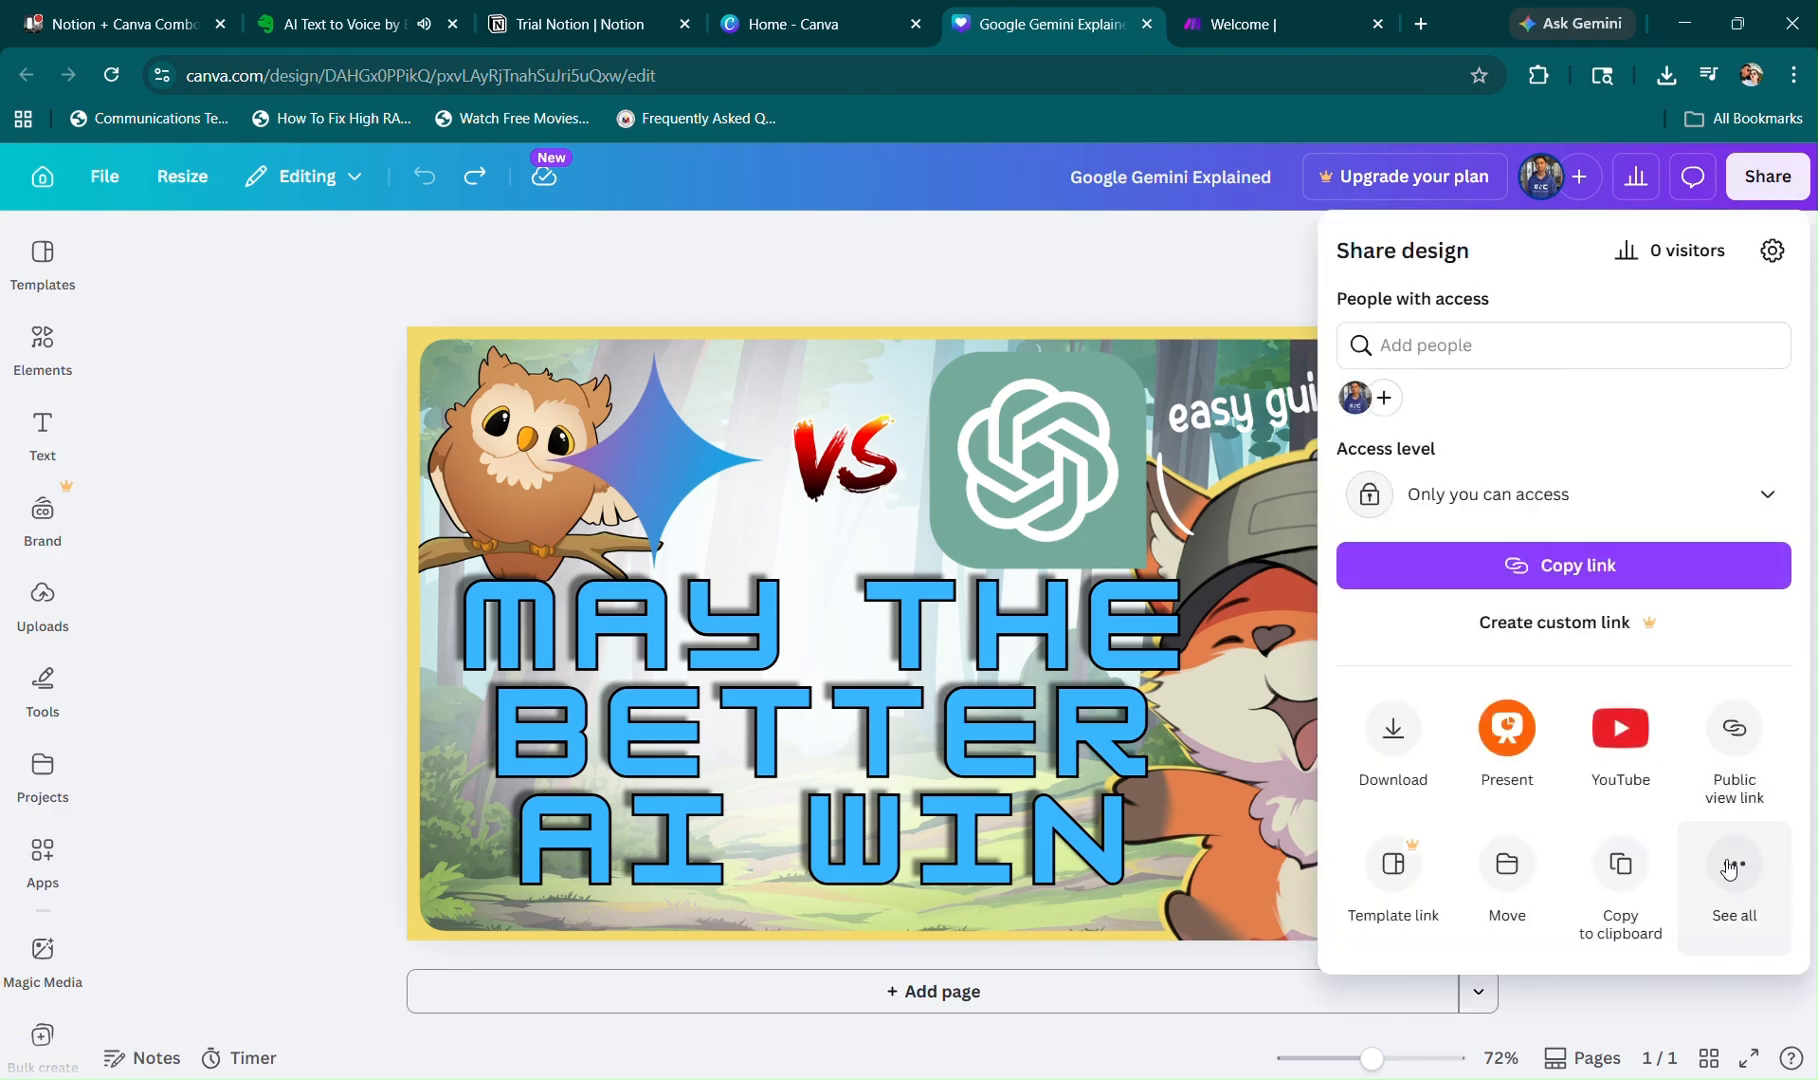
left_click(1729, 864)
left_click(1710, 566)
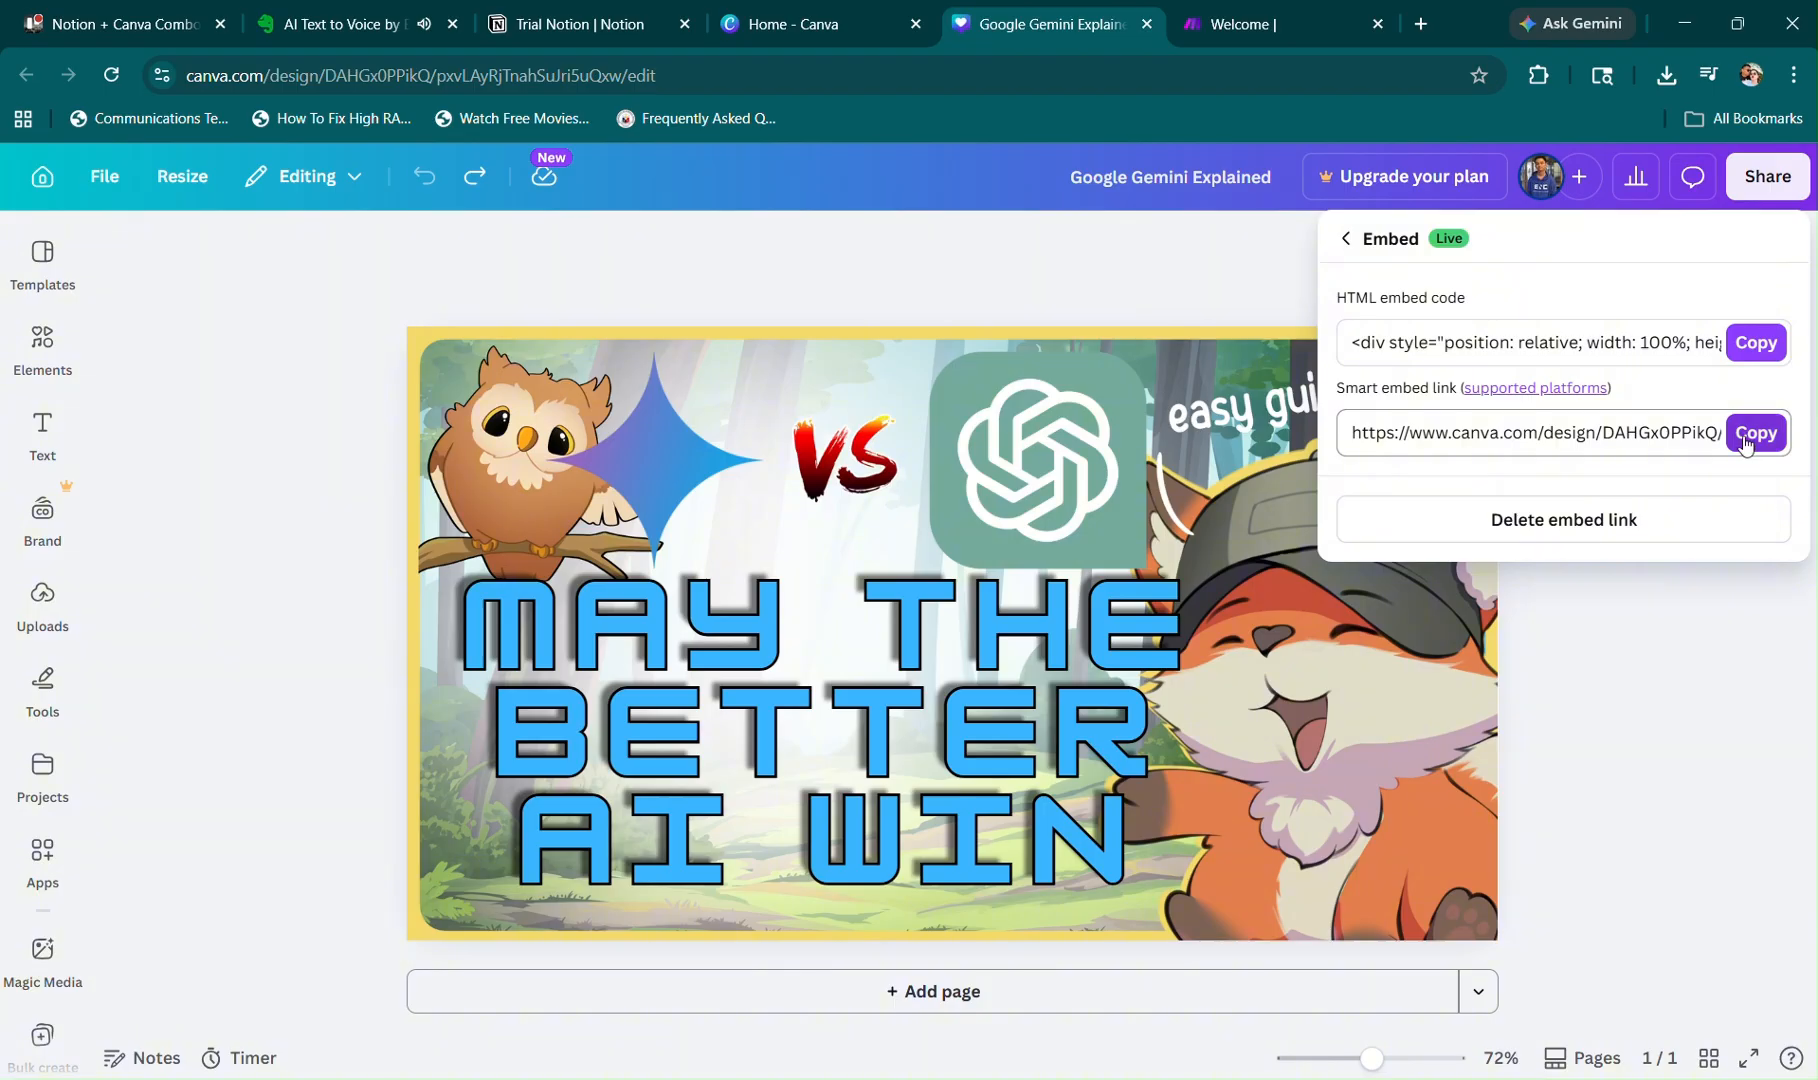
left_click(1756, 436)
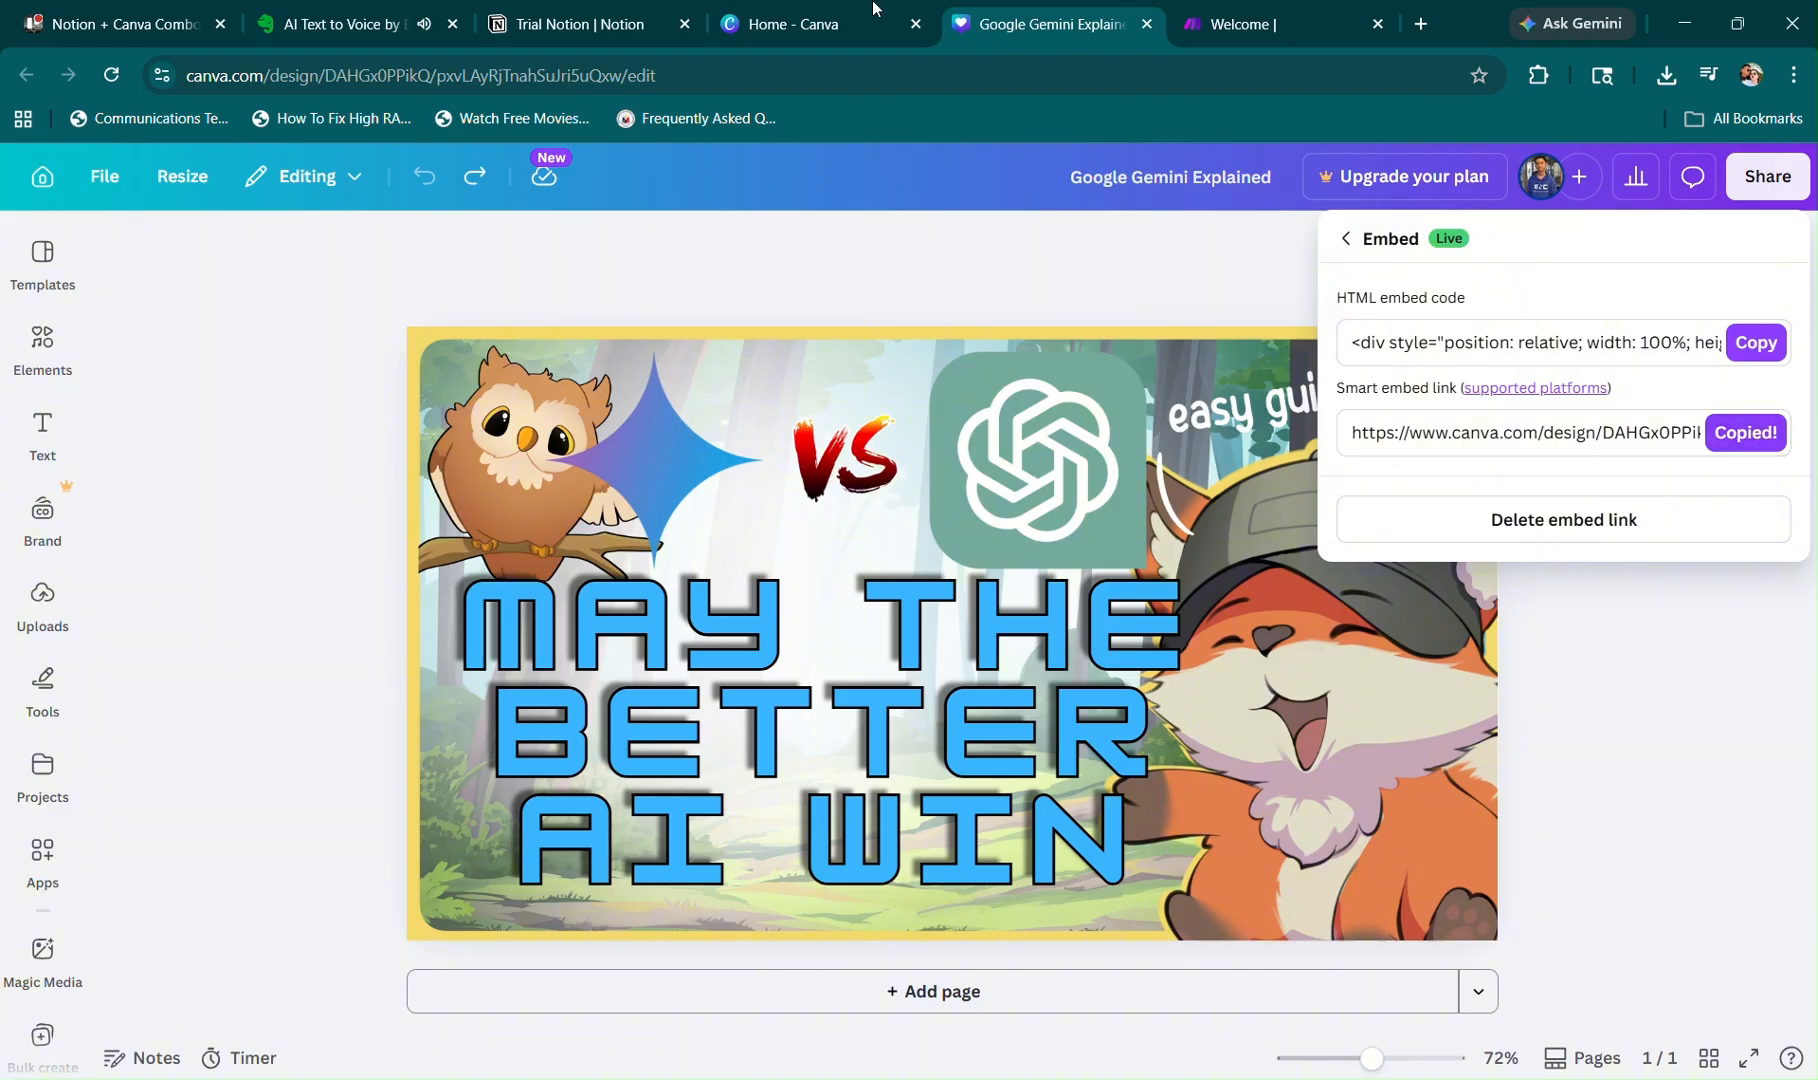
left_click(782, 12)
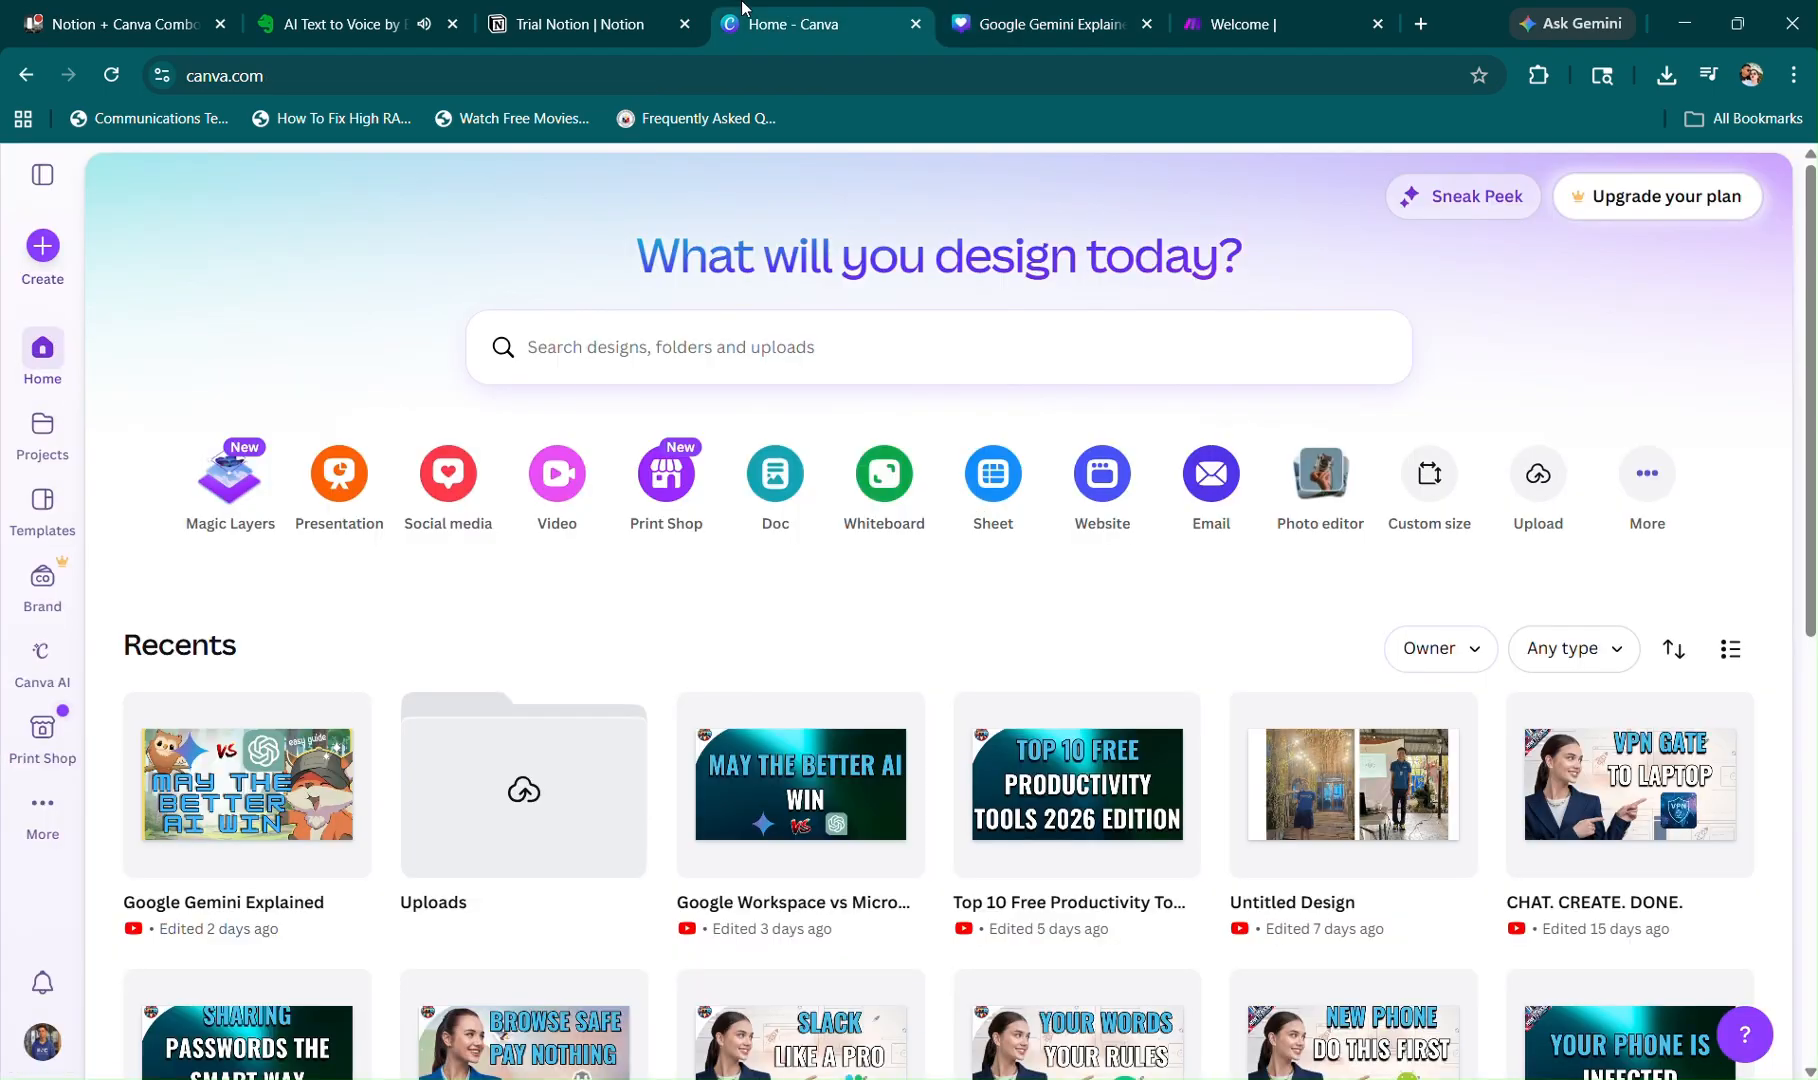
left_click(595, 12)
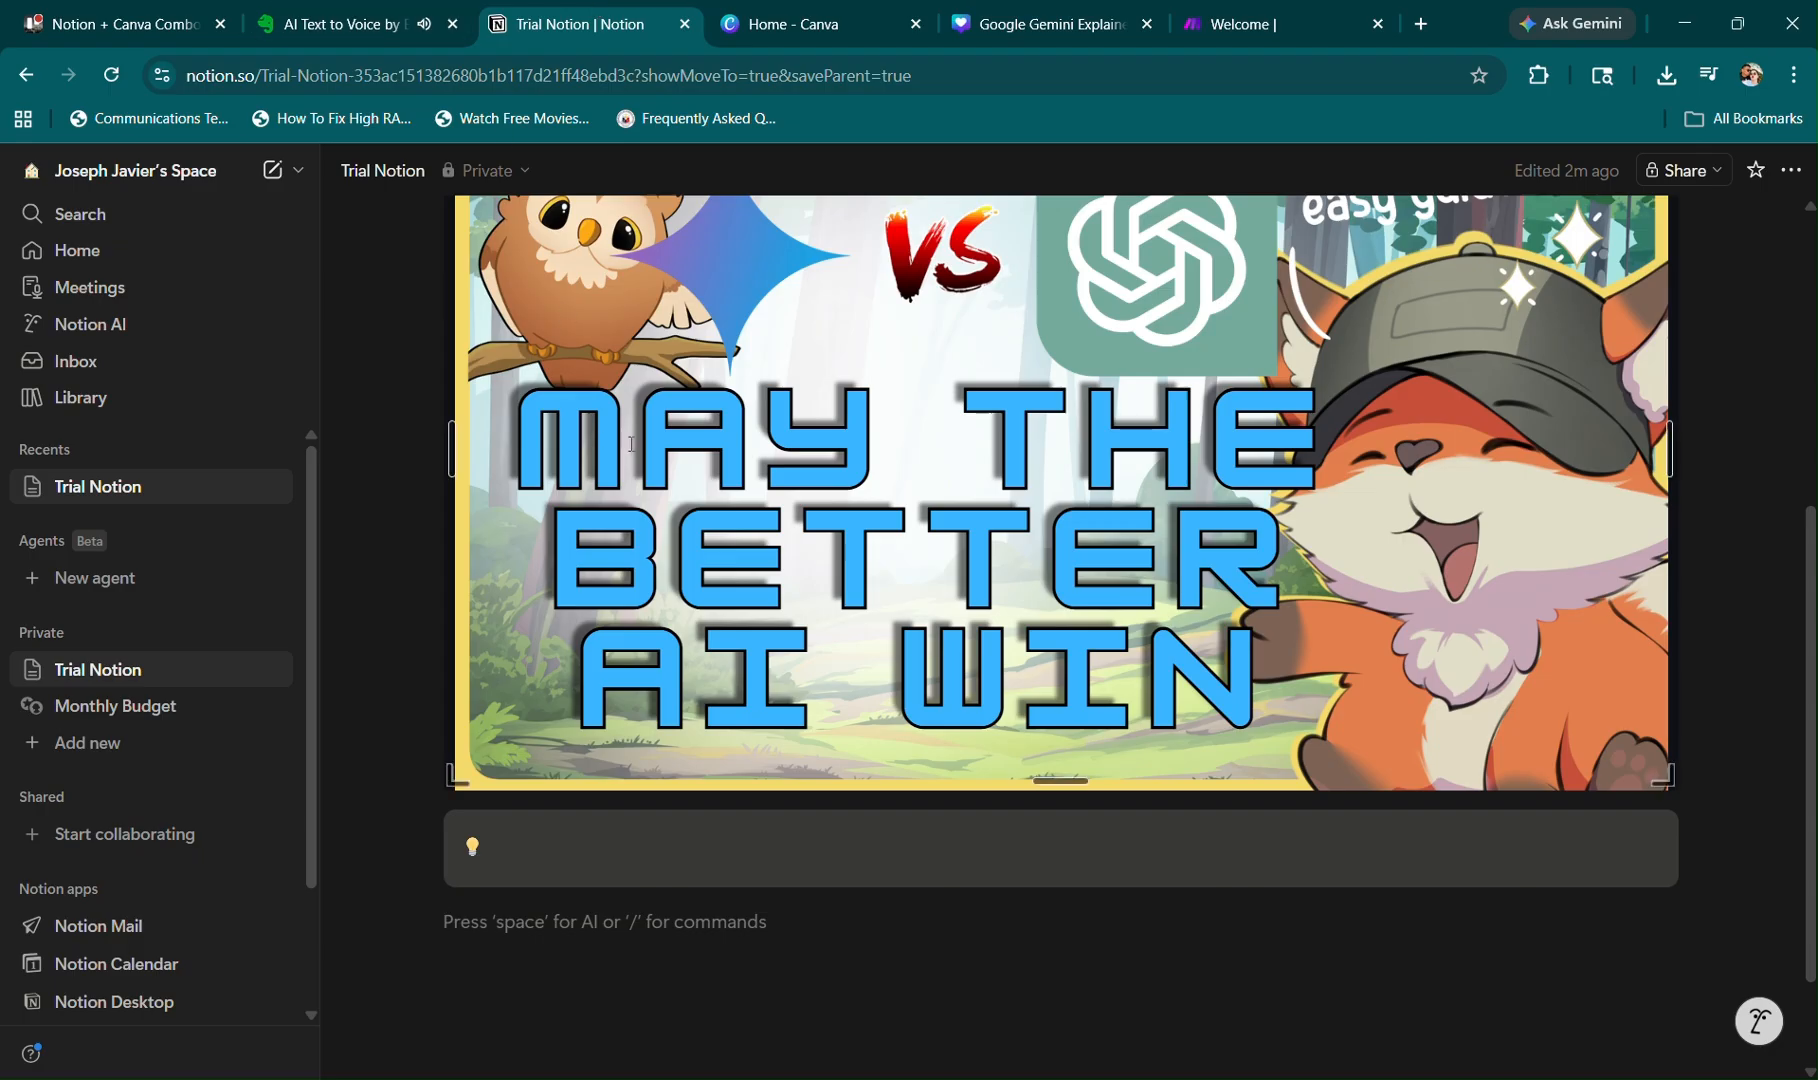